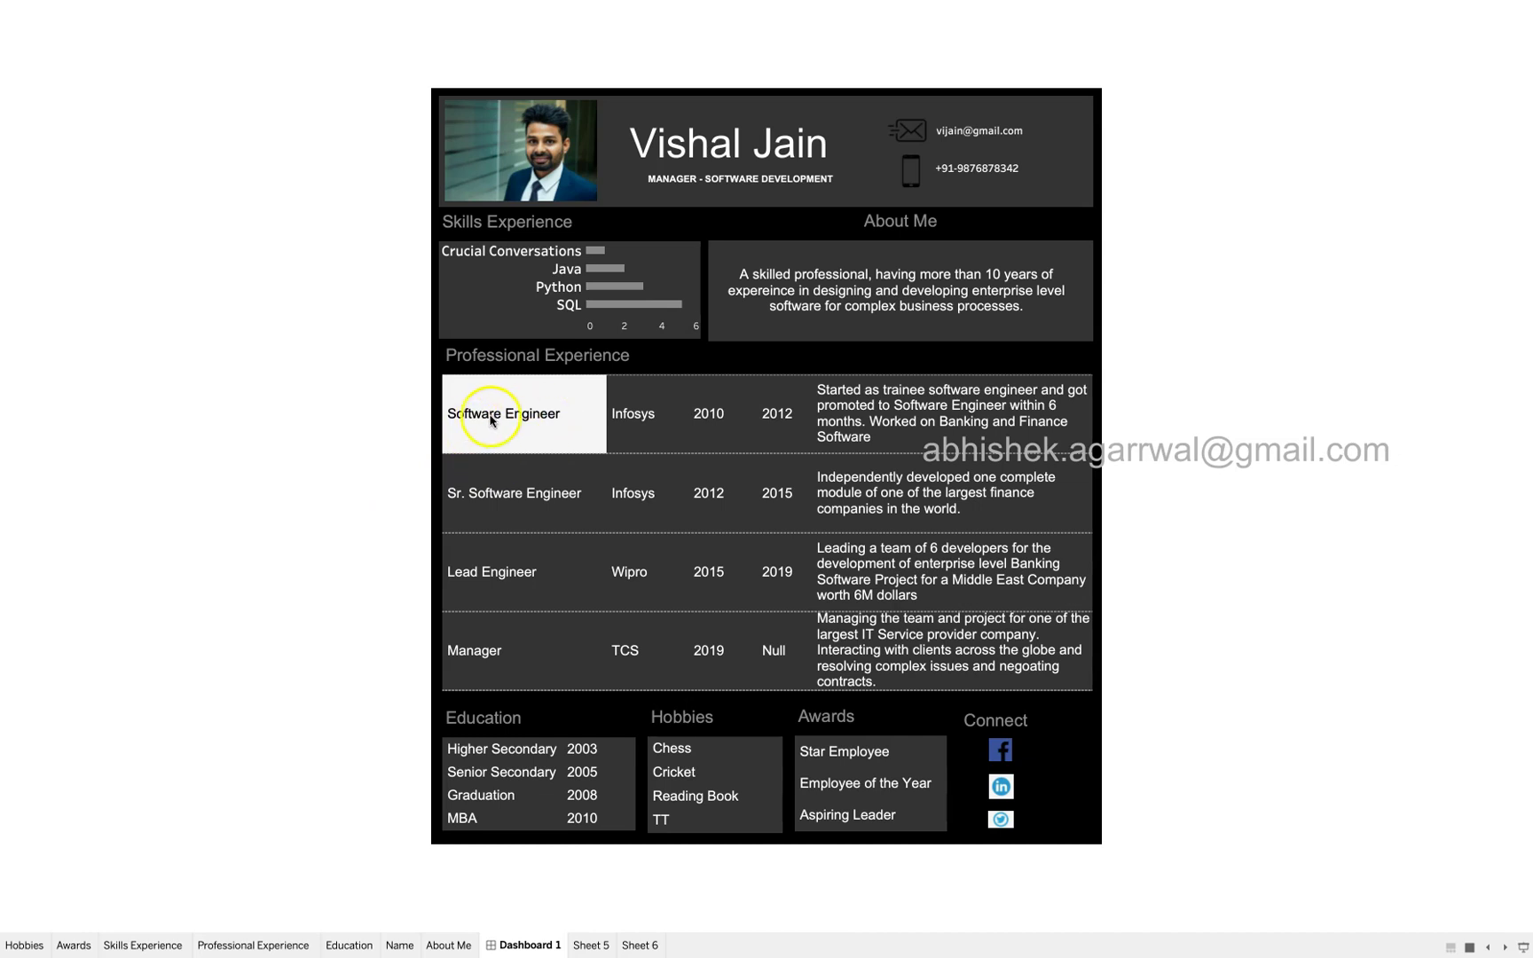
# Review the job titles in the dashboard's Professional Experience section, from Software Engineer to Manager
pyautogui.click(536, 658)
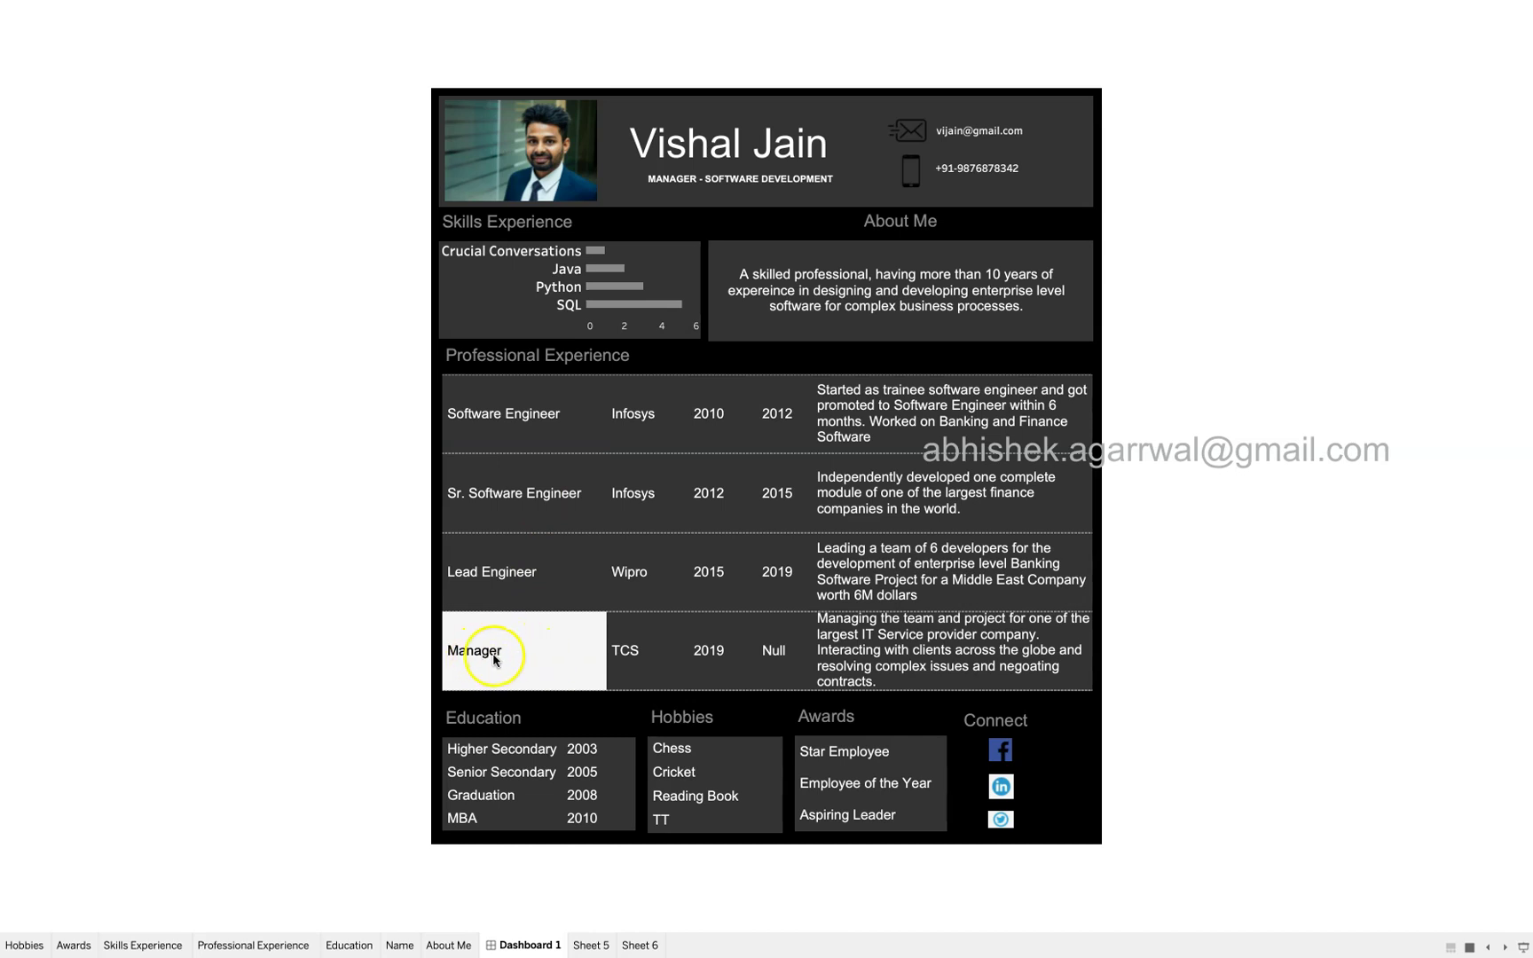
pyautogui.click(490, 394)
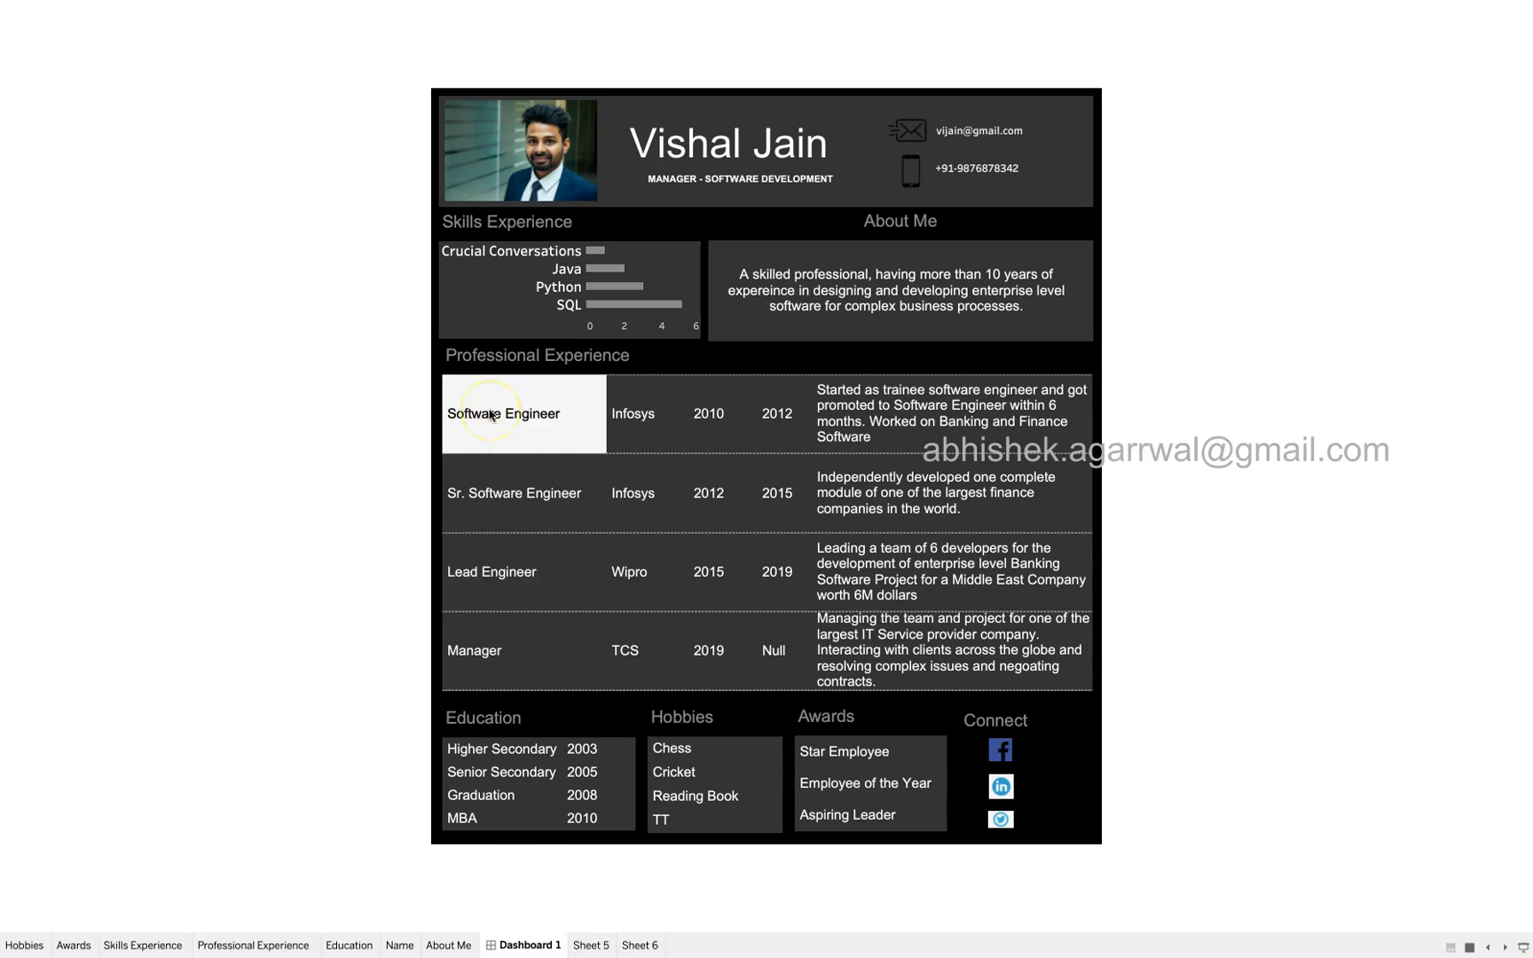
pyautogui.click(523, 671)
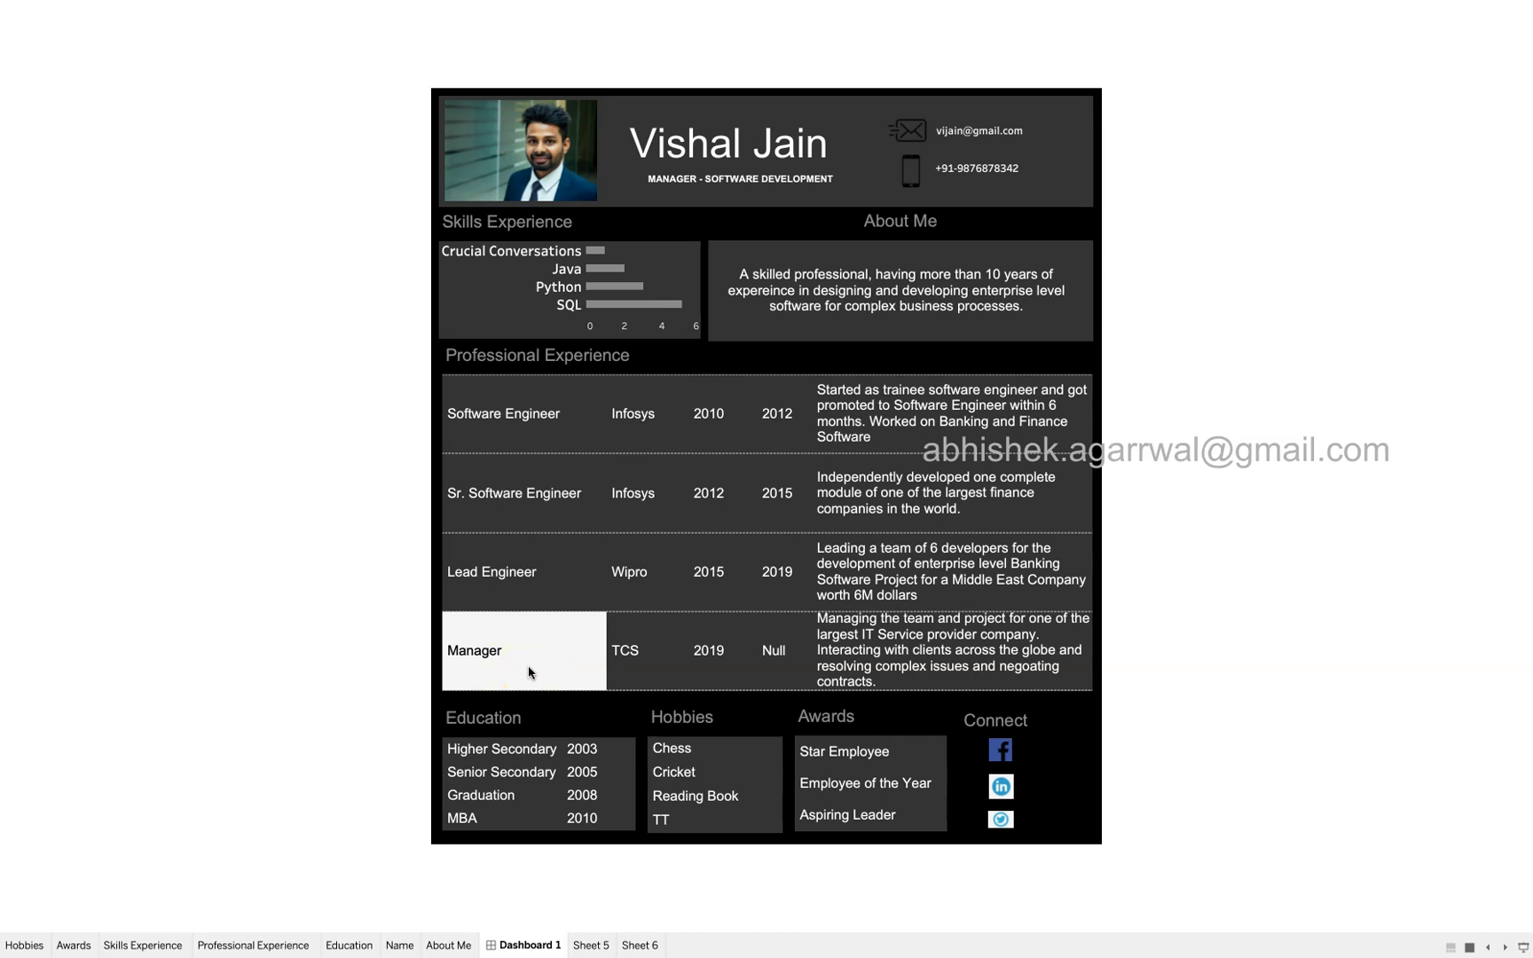
pyautogui.click(504, 402)
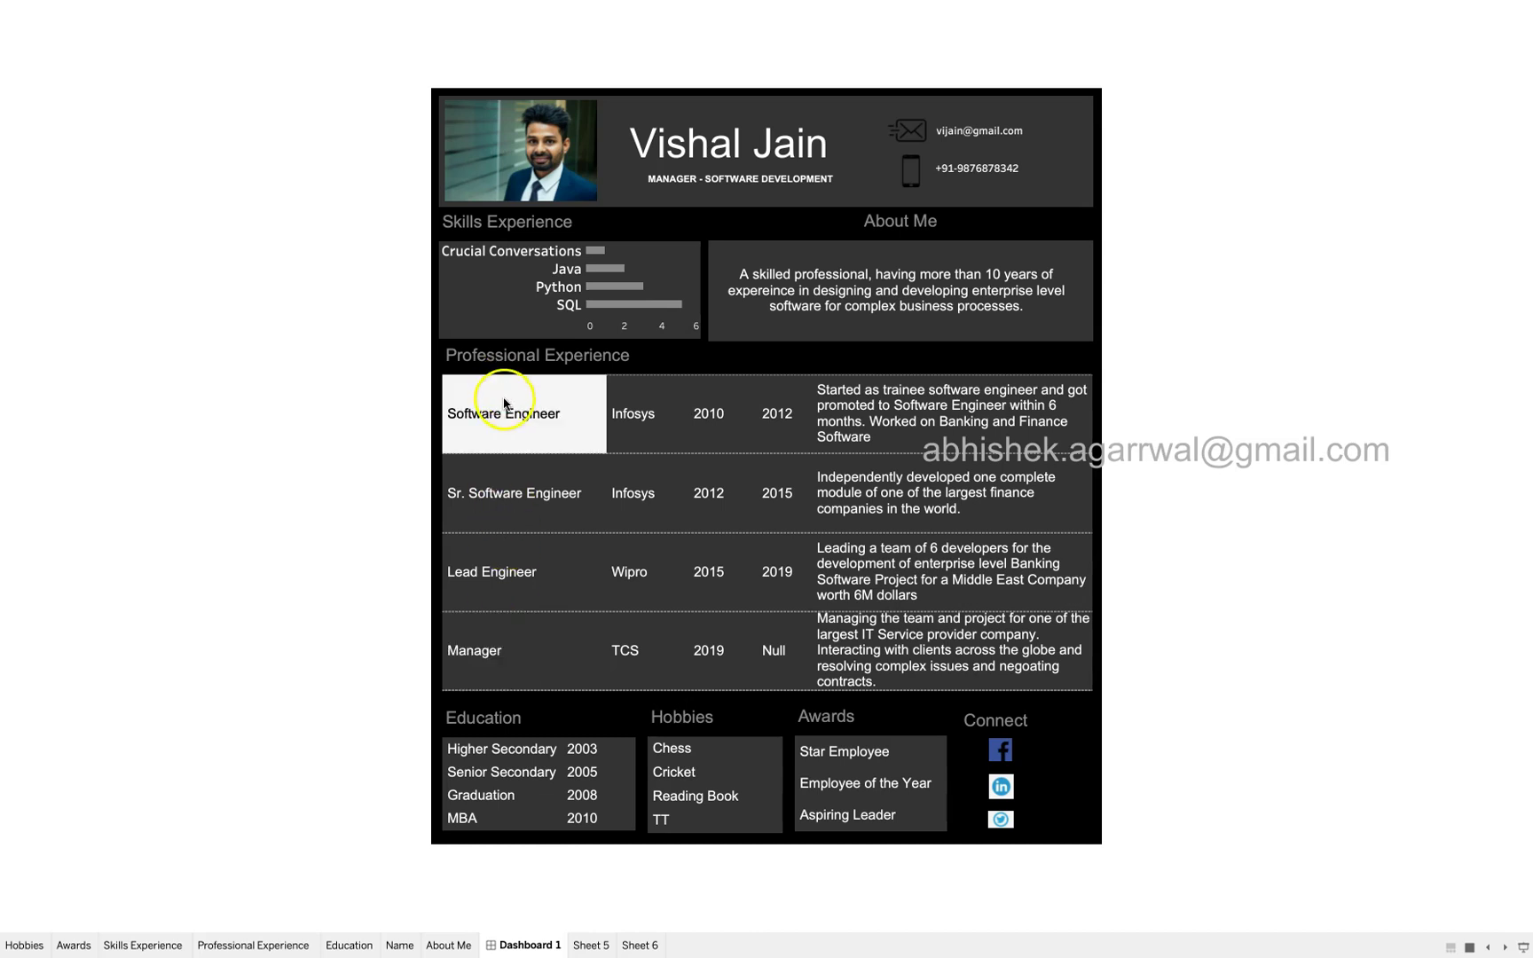
pyautogui.click(437, 650)
# Examine the qualifications and their completion years in the dashboard's Education section
pyautogui.click(527, 776)
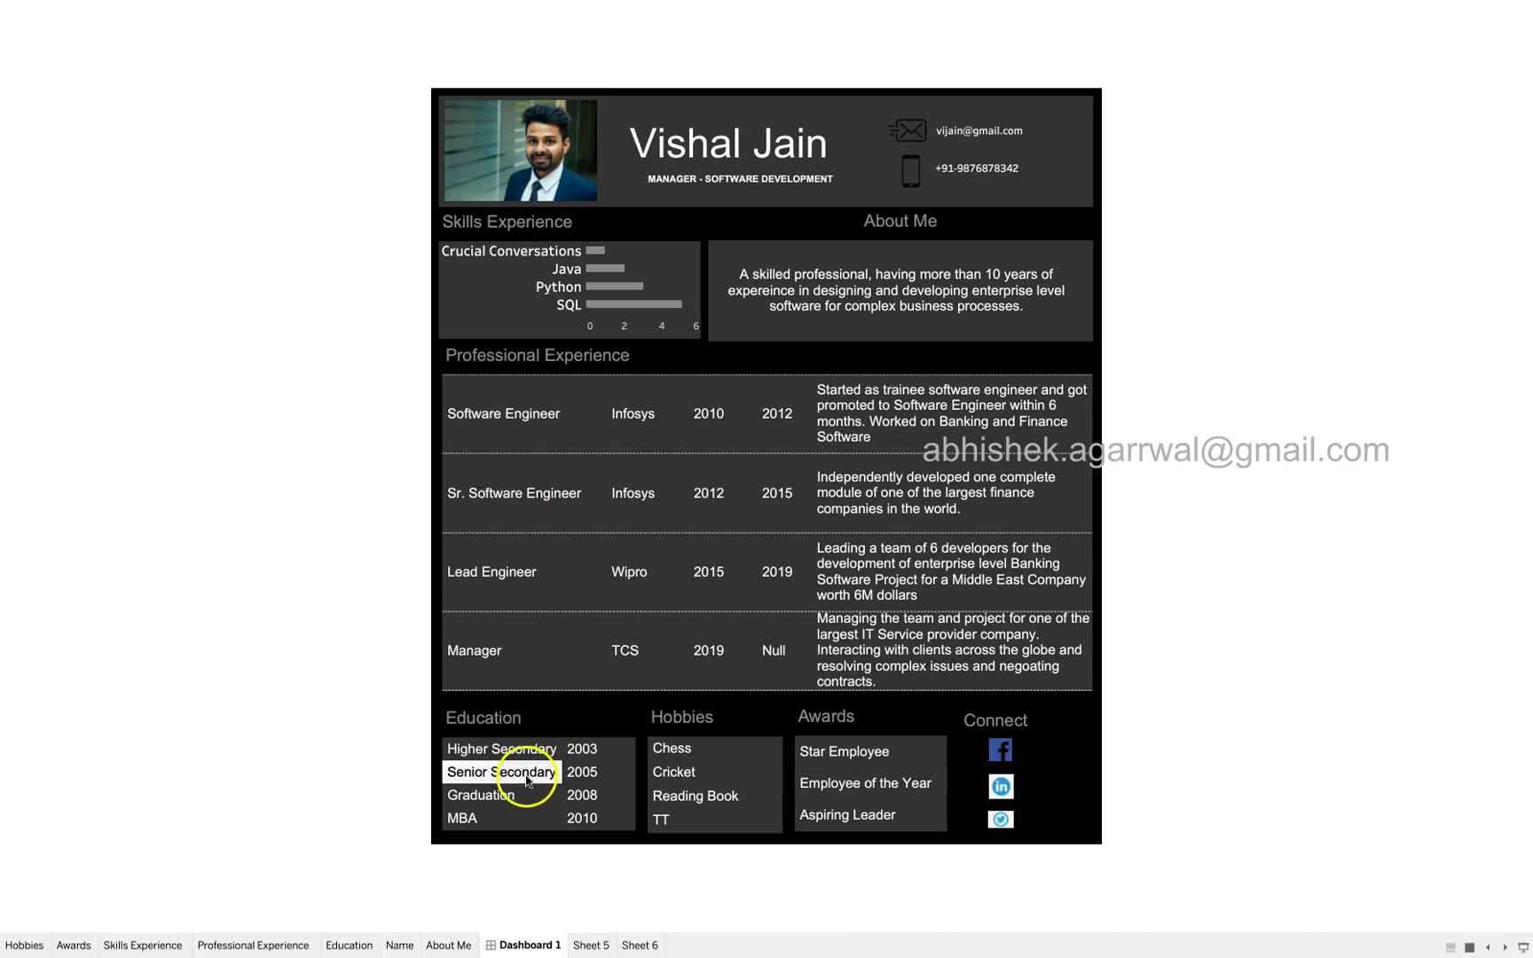
pyautogui.click(523, 796)
pyautogui.click(522, 812)
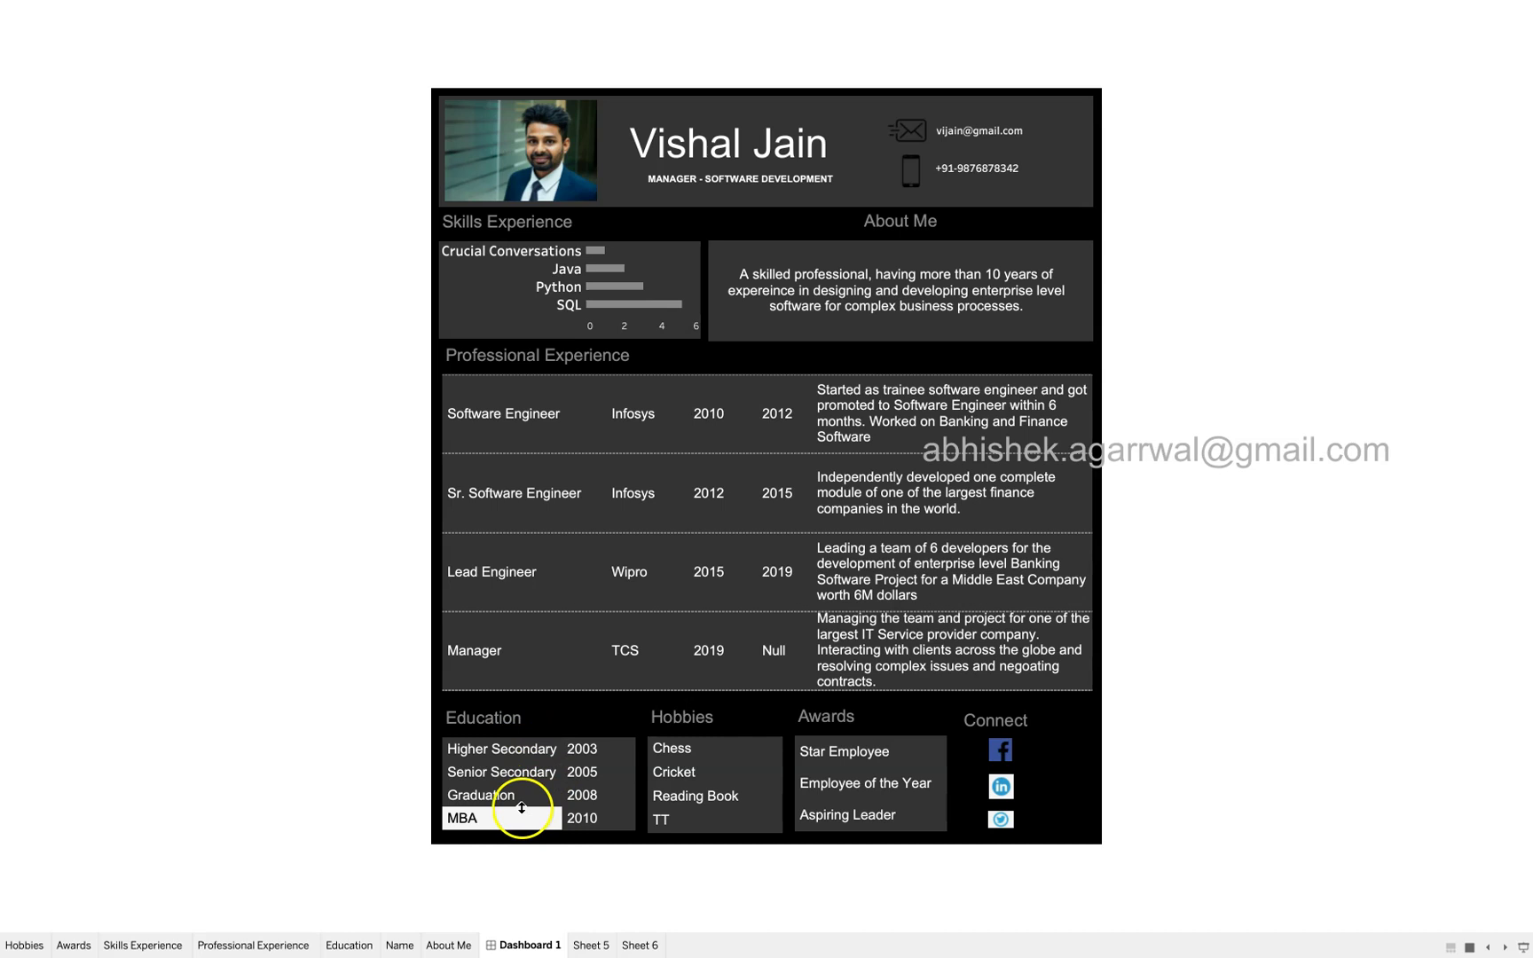
pyautogui.click(519, 772)
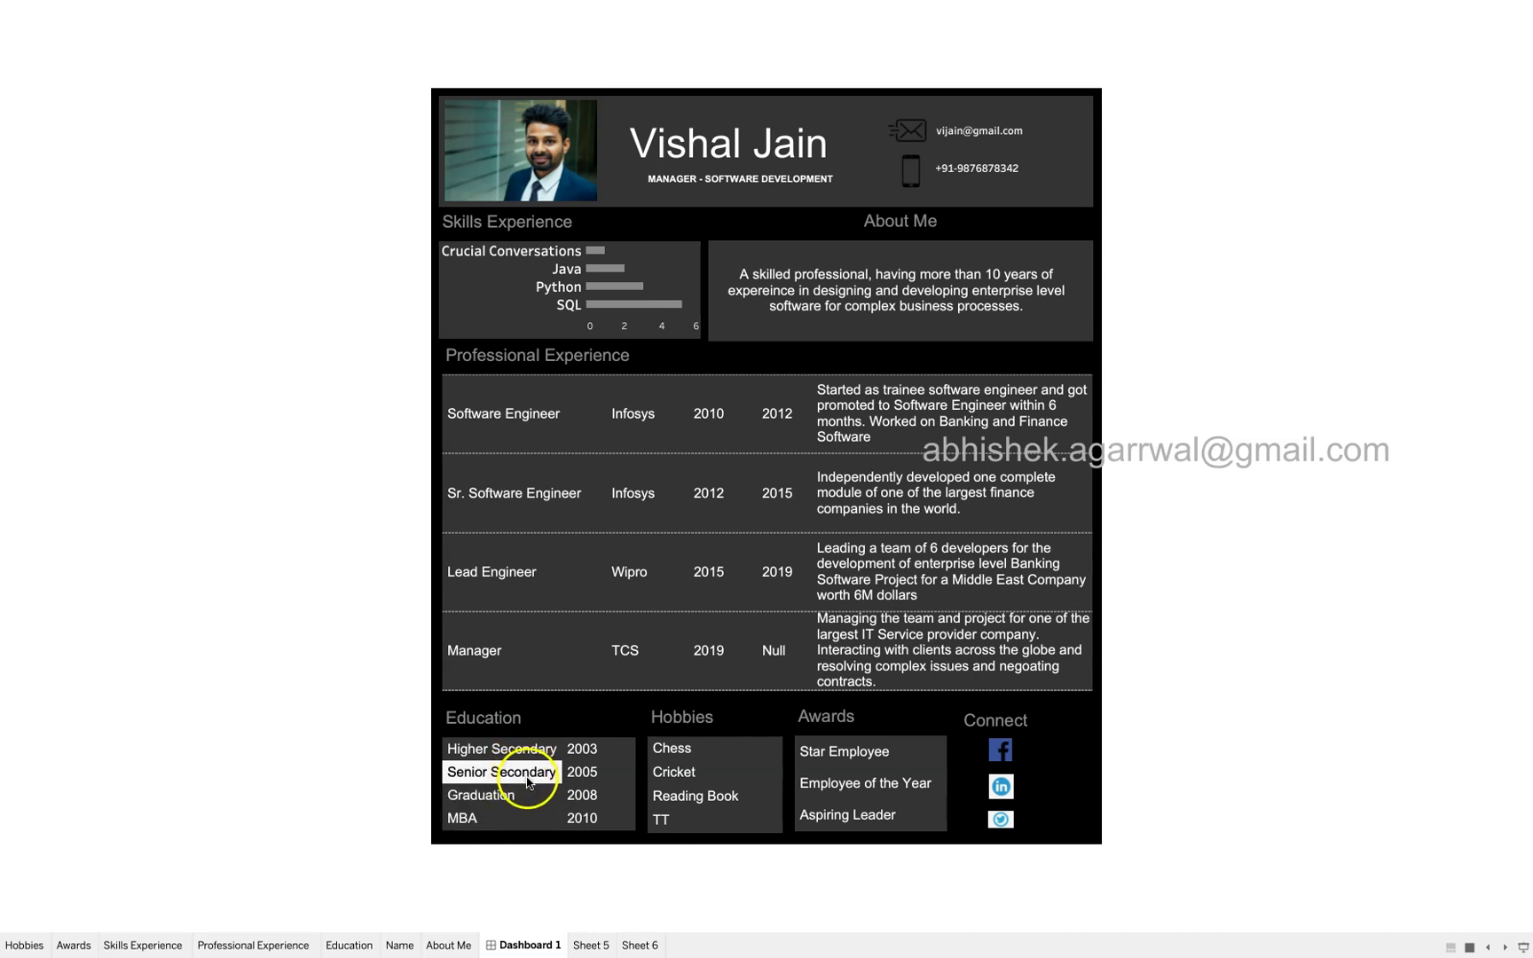
pyautogui.click(526, 792)
pyautogui.click(524, 815)
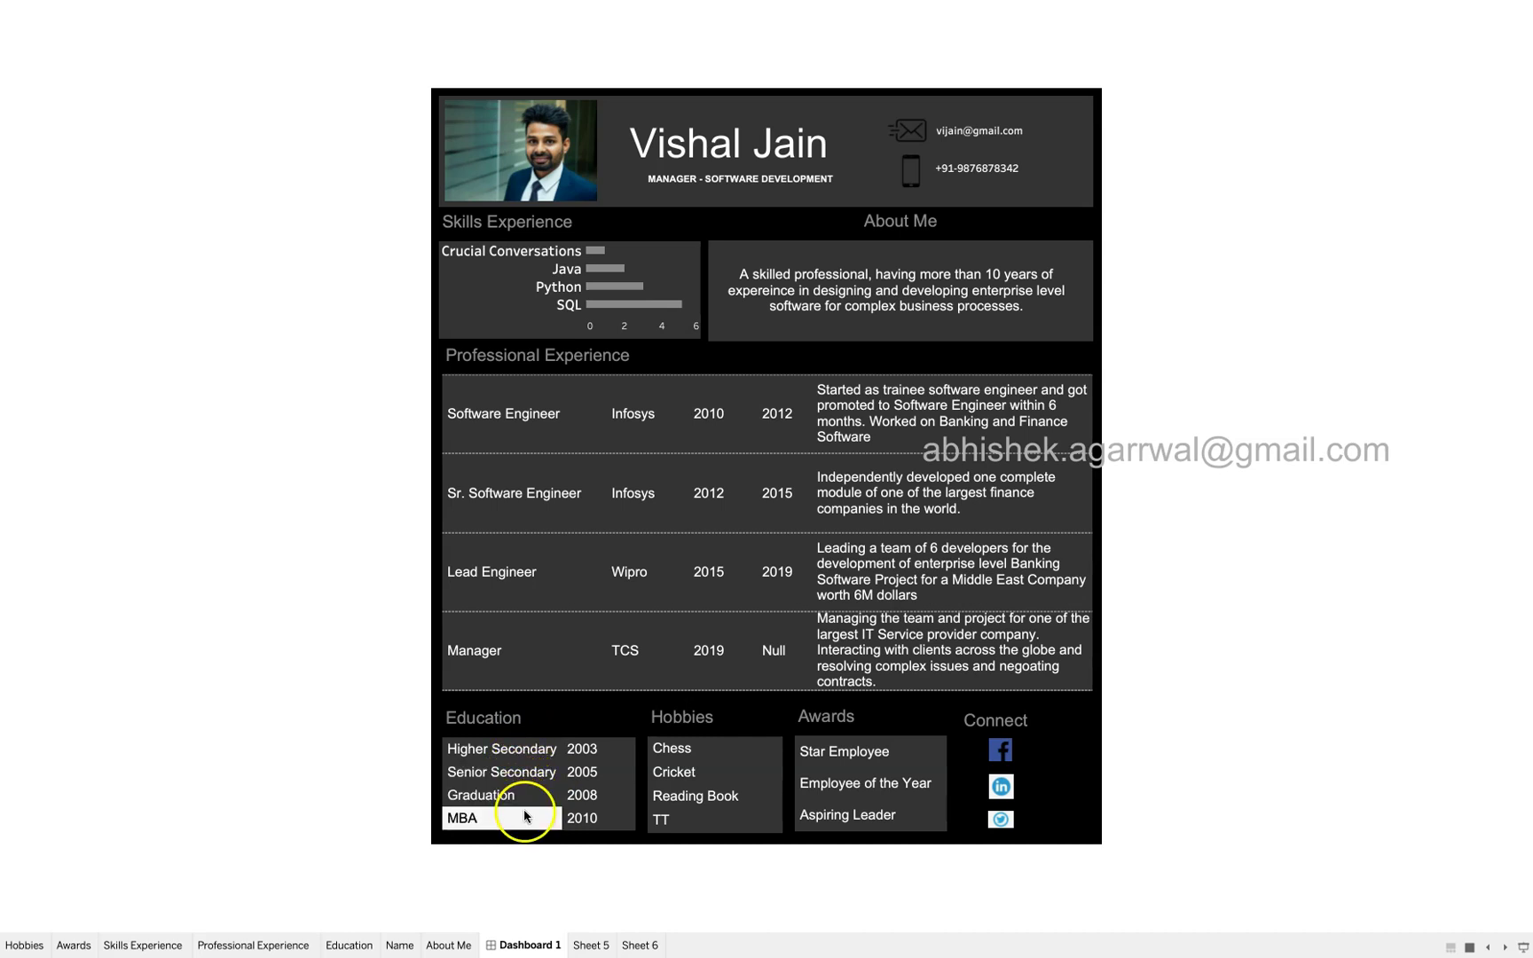
pyautogui.click(575, 773)
pyautogui.click(578, 749)
pyautogui.click(578, 772)
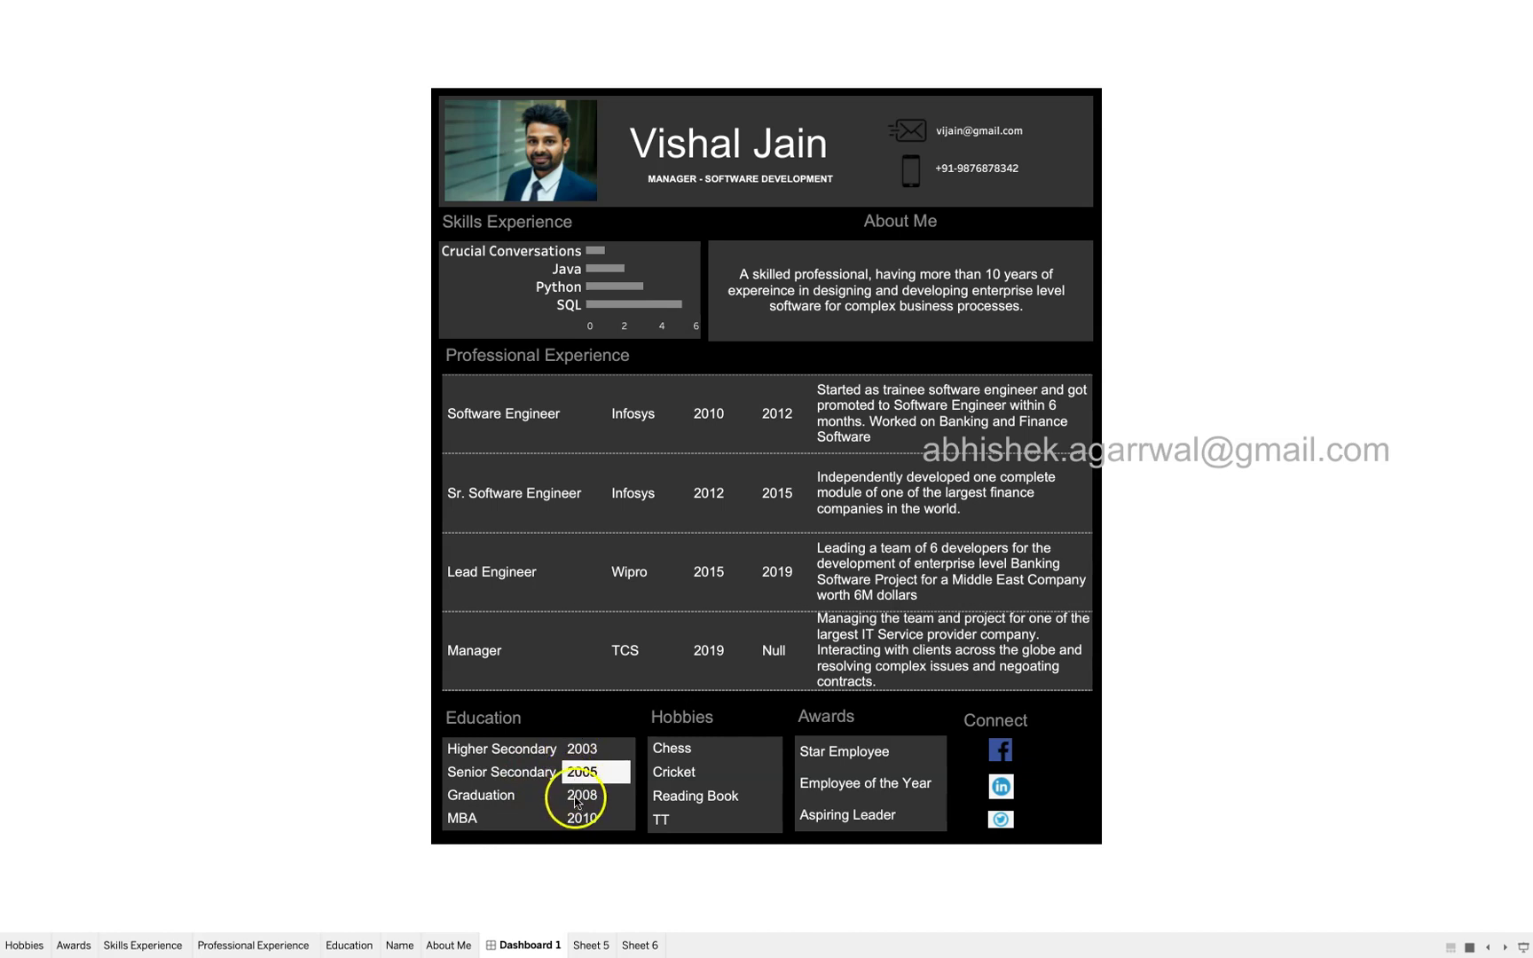
pyautogui.click(614, 748)
pyautogui.click(616, 817)
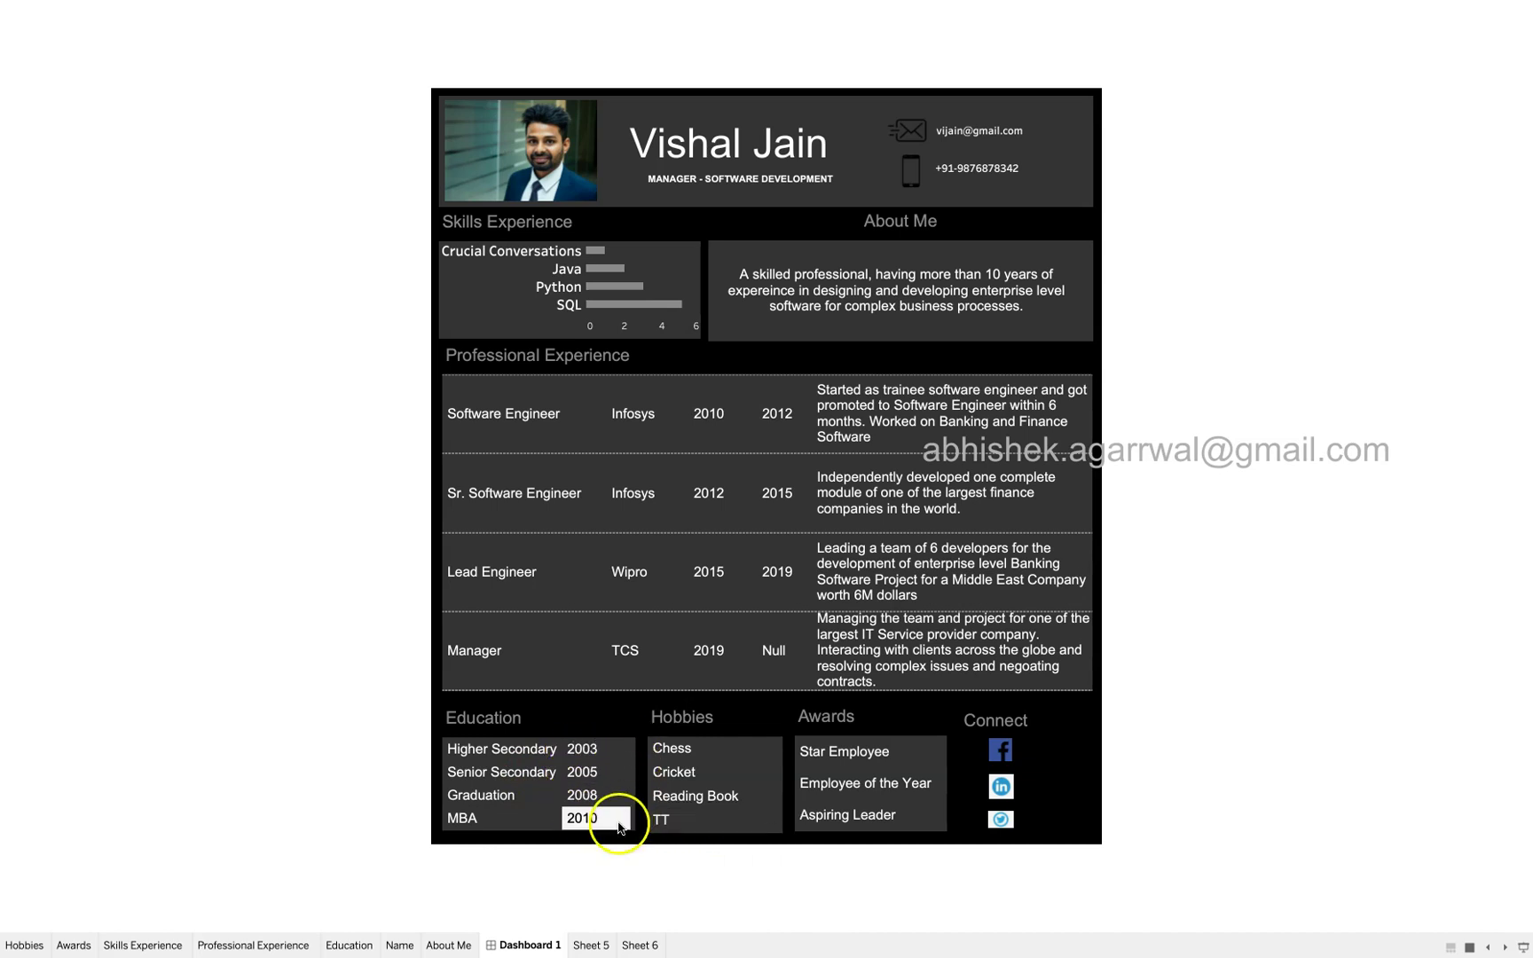
pyautogui.click(610, 774)
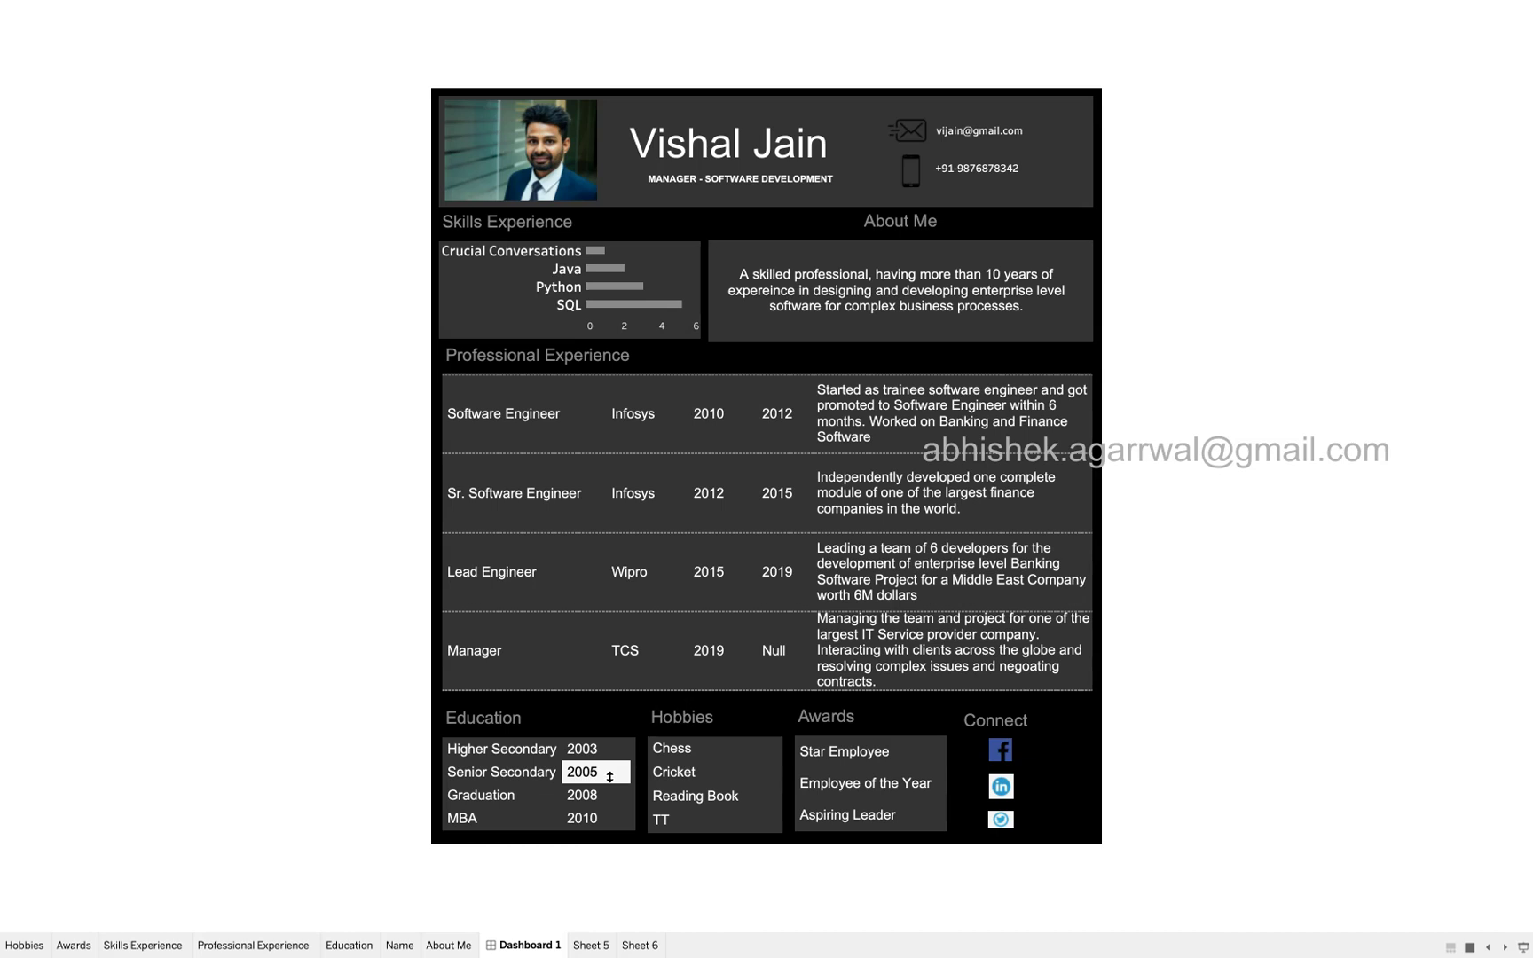
pyautogui.click(609, 776)
pyautogui.click(568, 755)
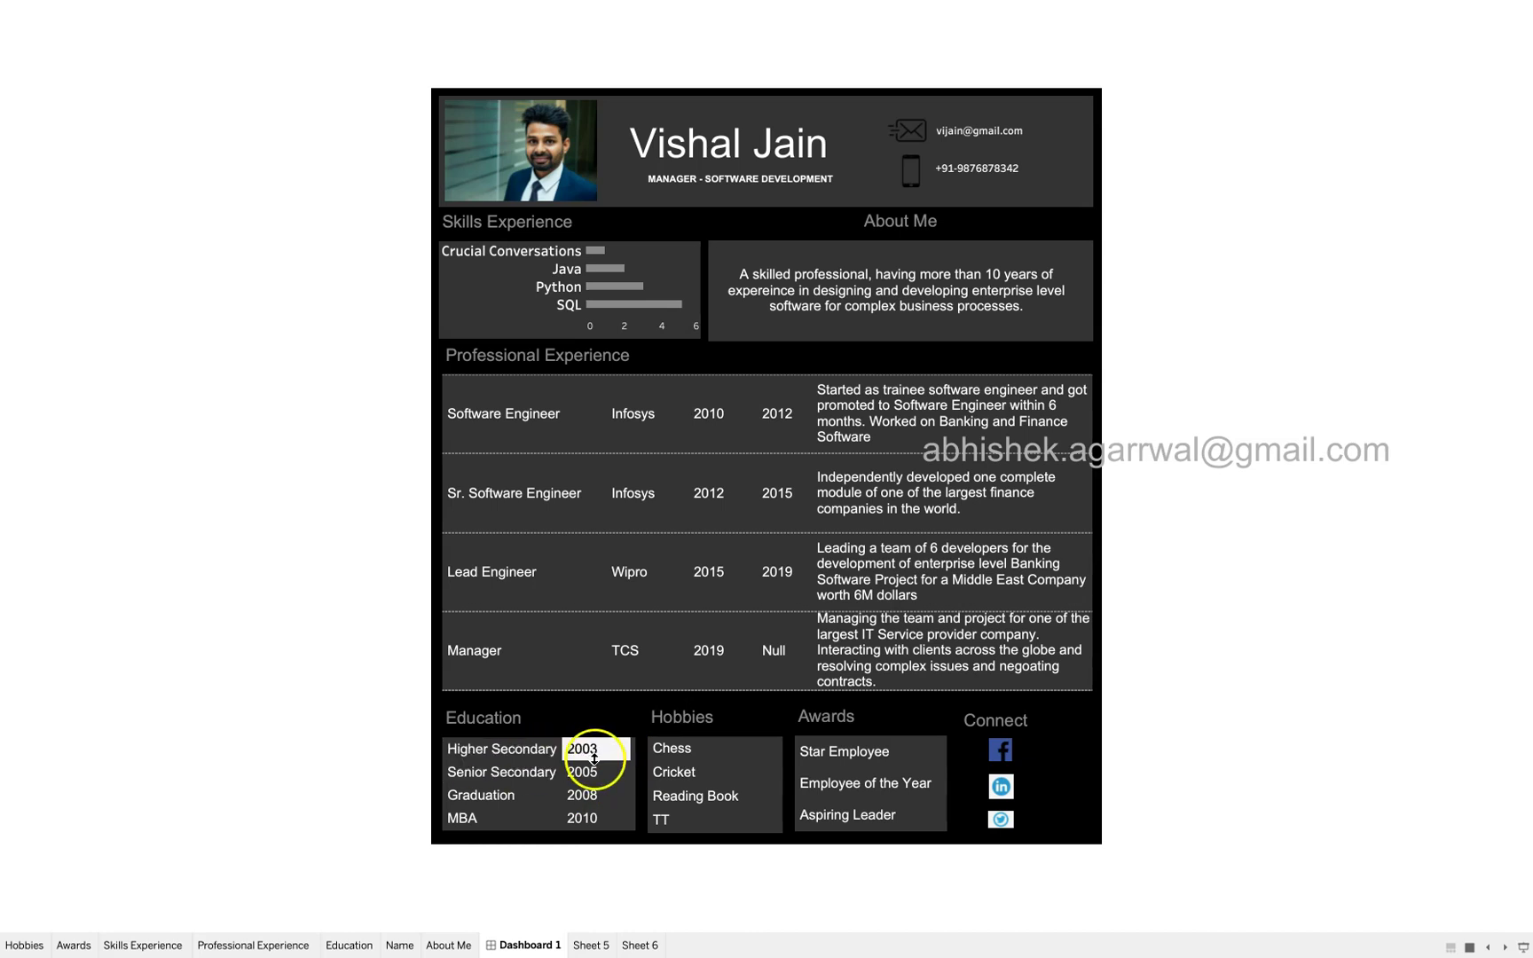
pyautogui.click(597, 816)
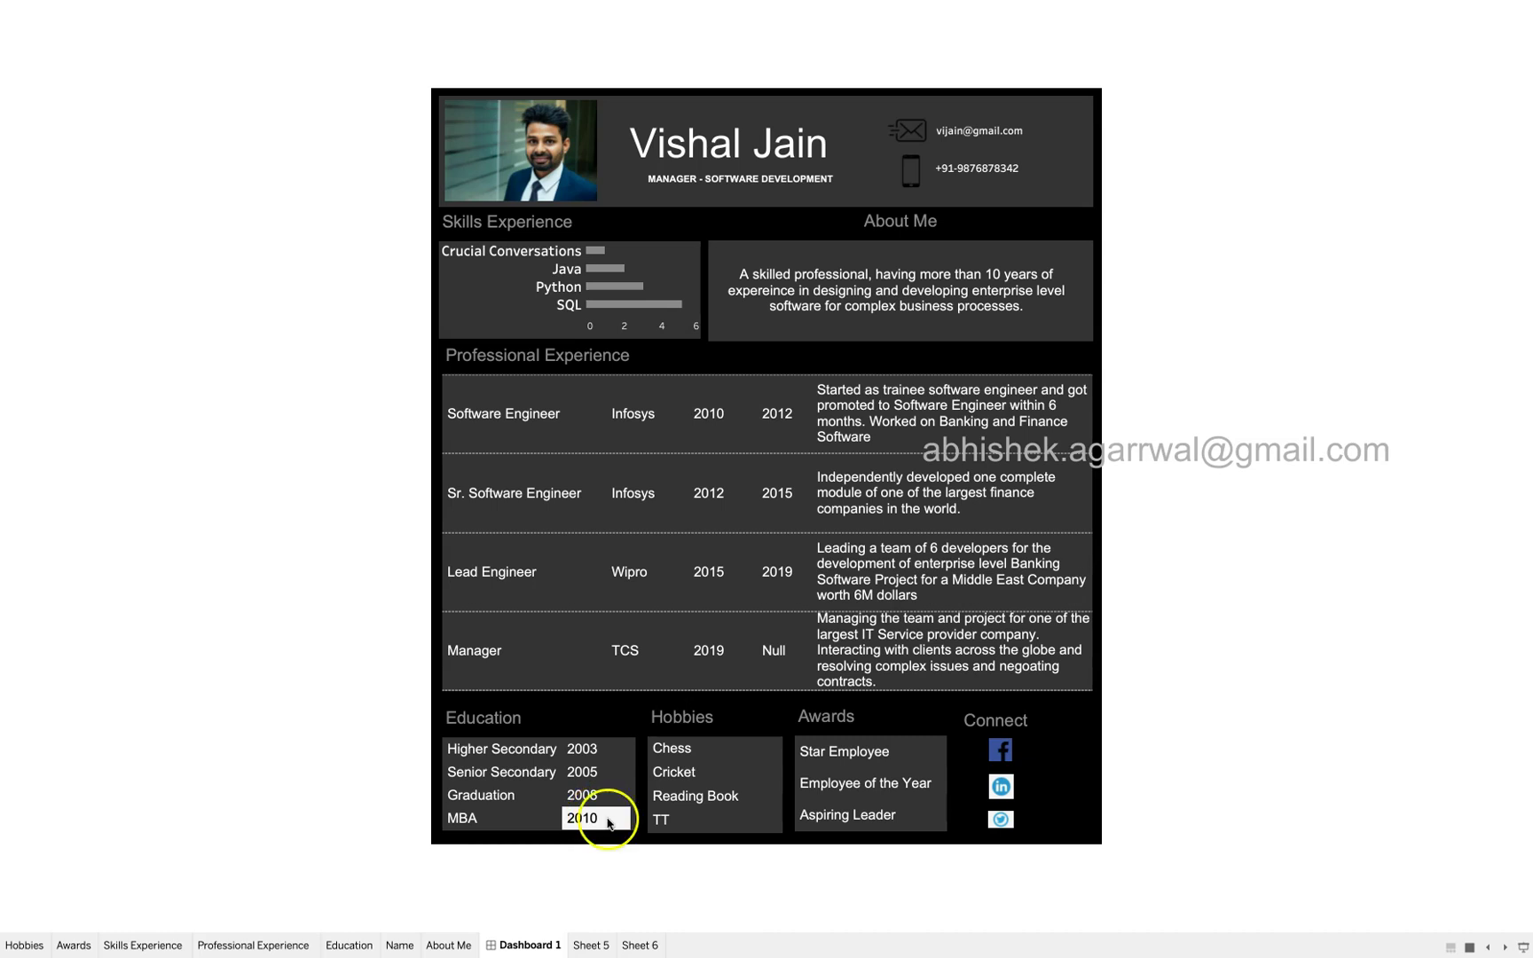
# Review the entries in the dashboard's Hobbies section, from Chess to TT
pyautogui.click(674, 819)
pyautogui.click(709, 674)
pyautogui.click(701, 748)
pyautogui.click(707, 818)
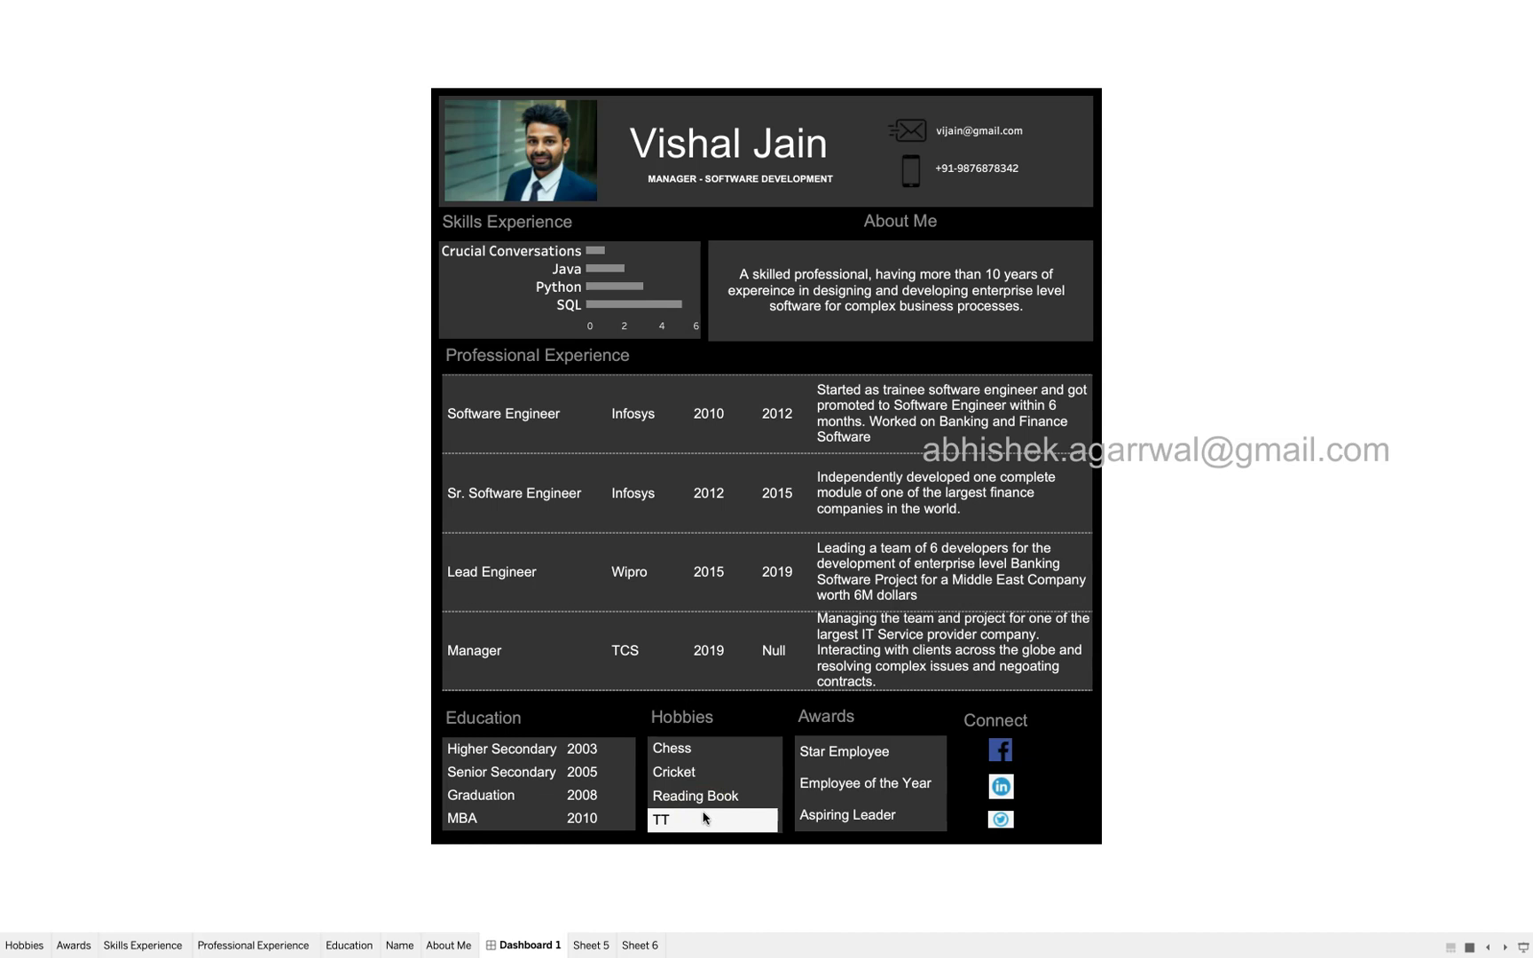
pyautogui.click(692, 795)
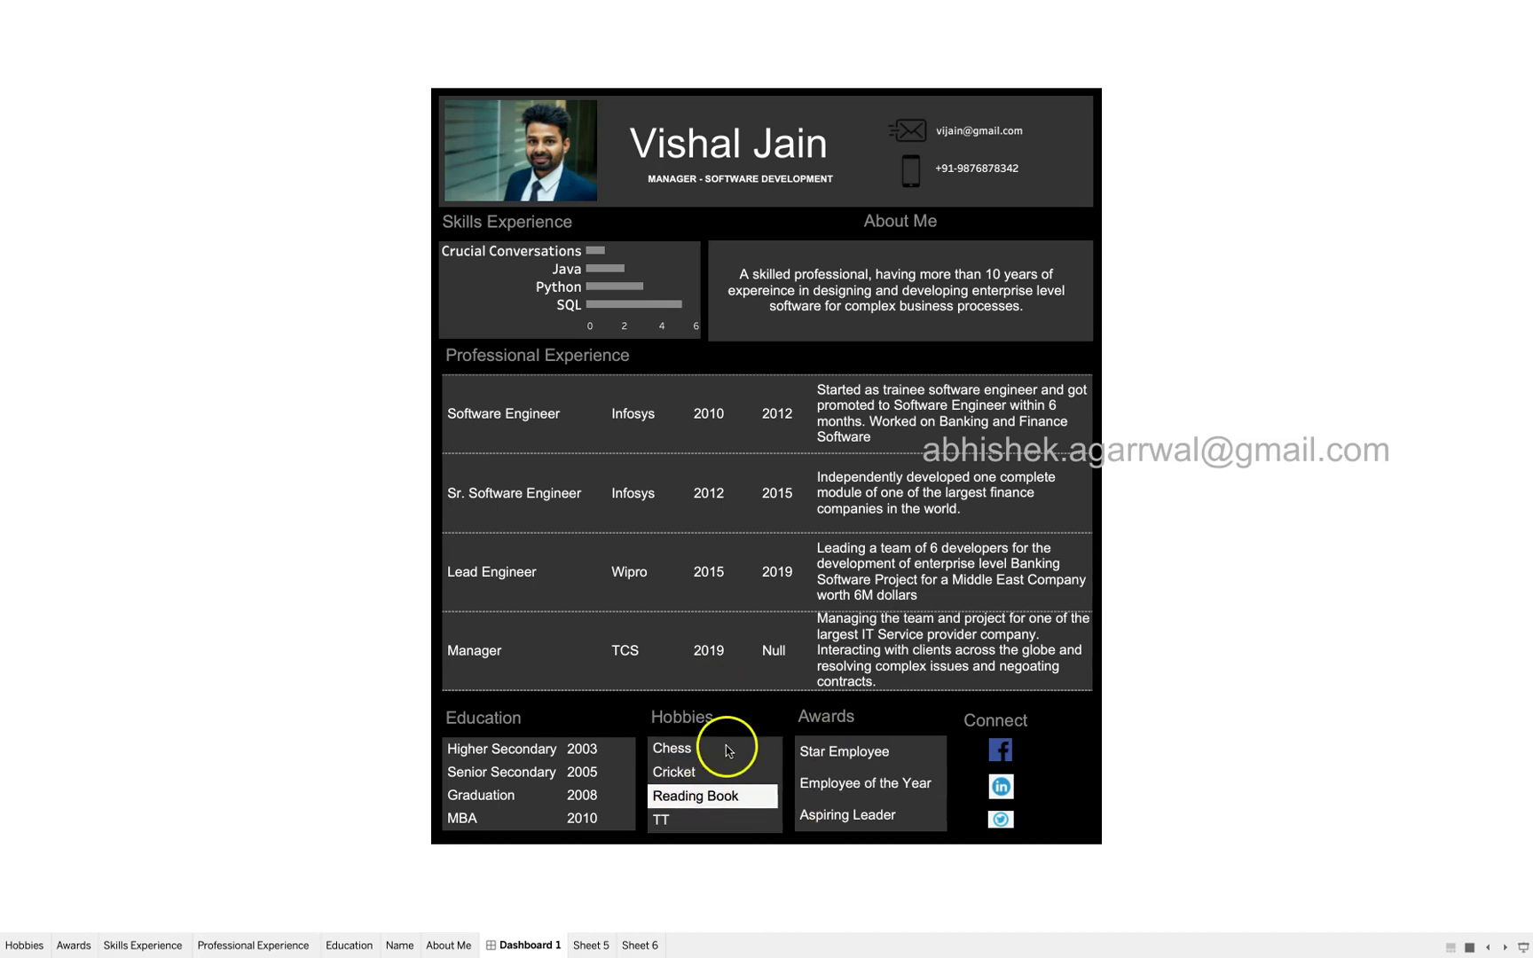
pyautogui.click(698, 818)
pyautogui.click(701, 821)
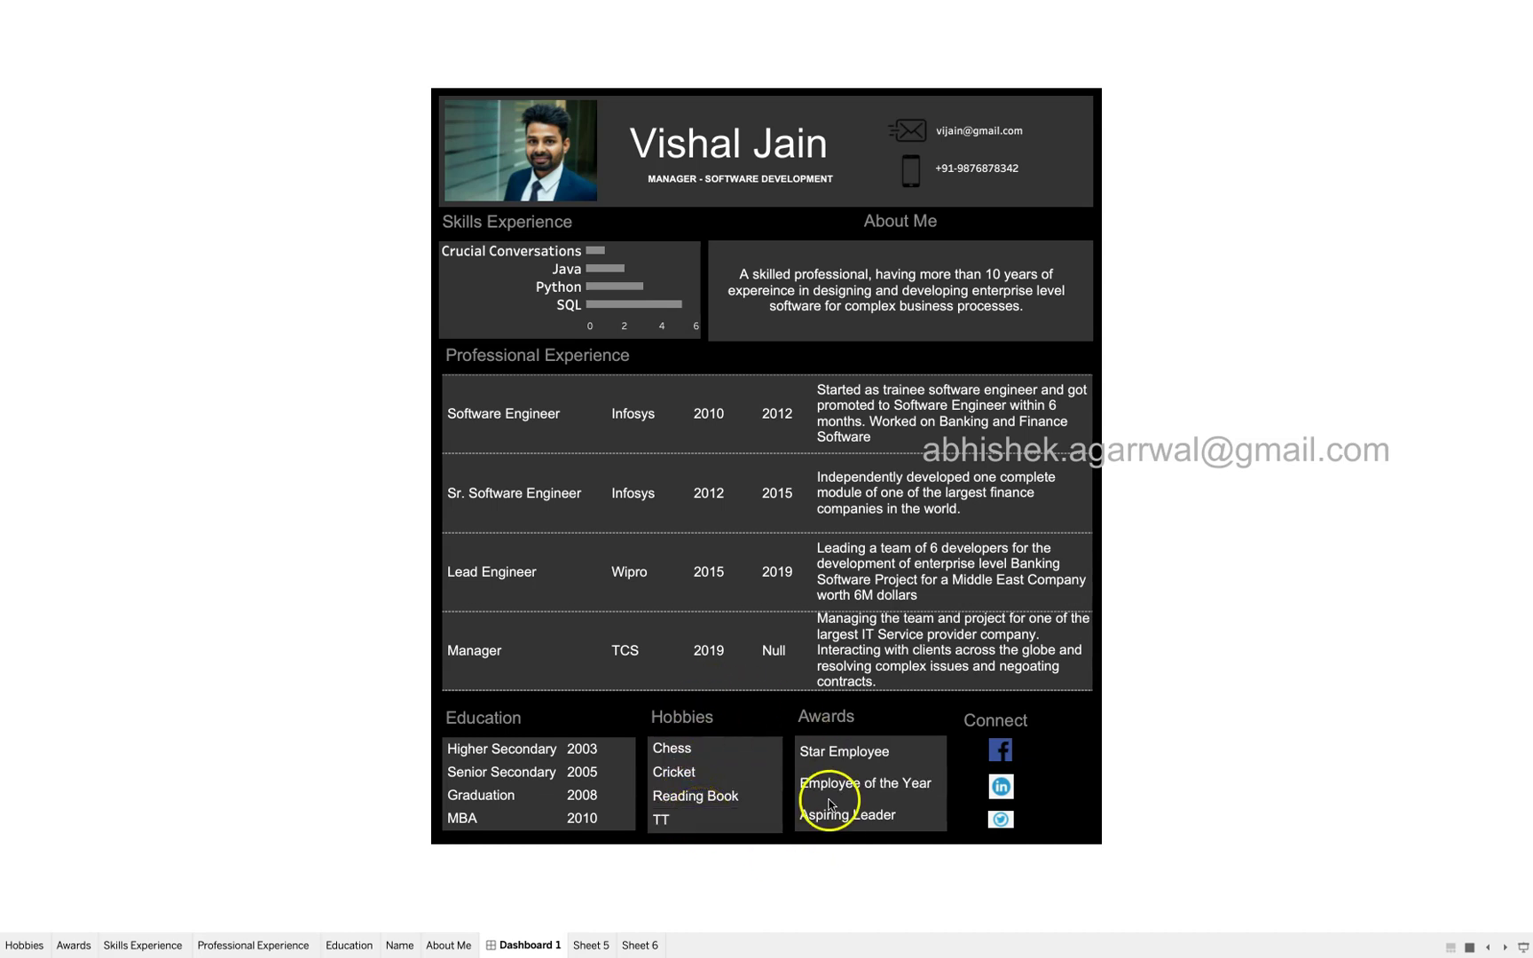
# Review the Awards entries and the Facebook link in the Connect section, and clear the selection
pyautogui.click(828, 784)
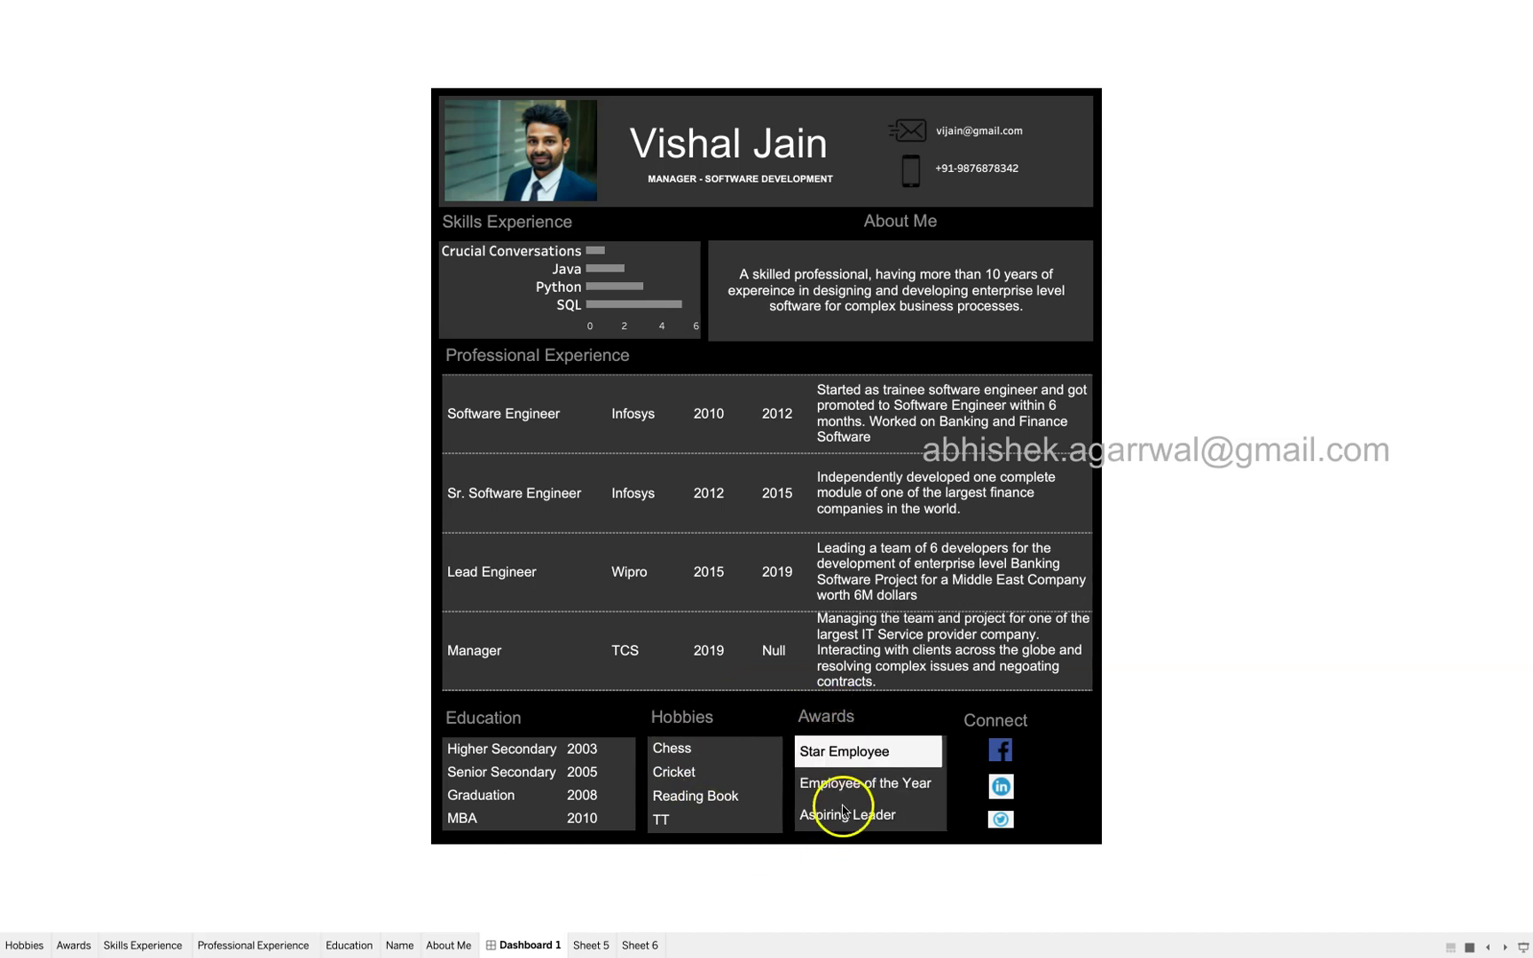
pyautogui.click(997, 753)
pyautogui.click(1010, 756)
pyautogui.click(798, 755)
pyautogui.press('Escape')
pyautogui.click(1048, 263)
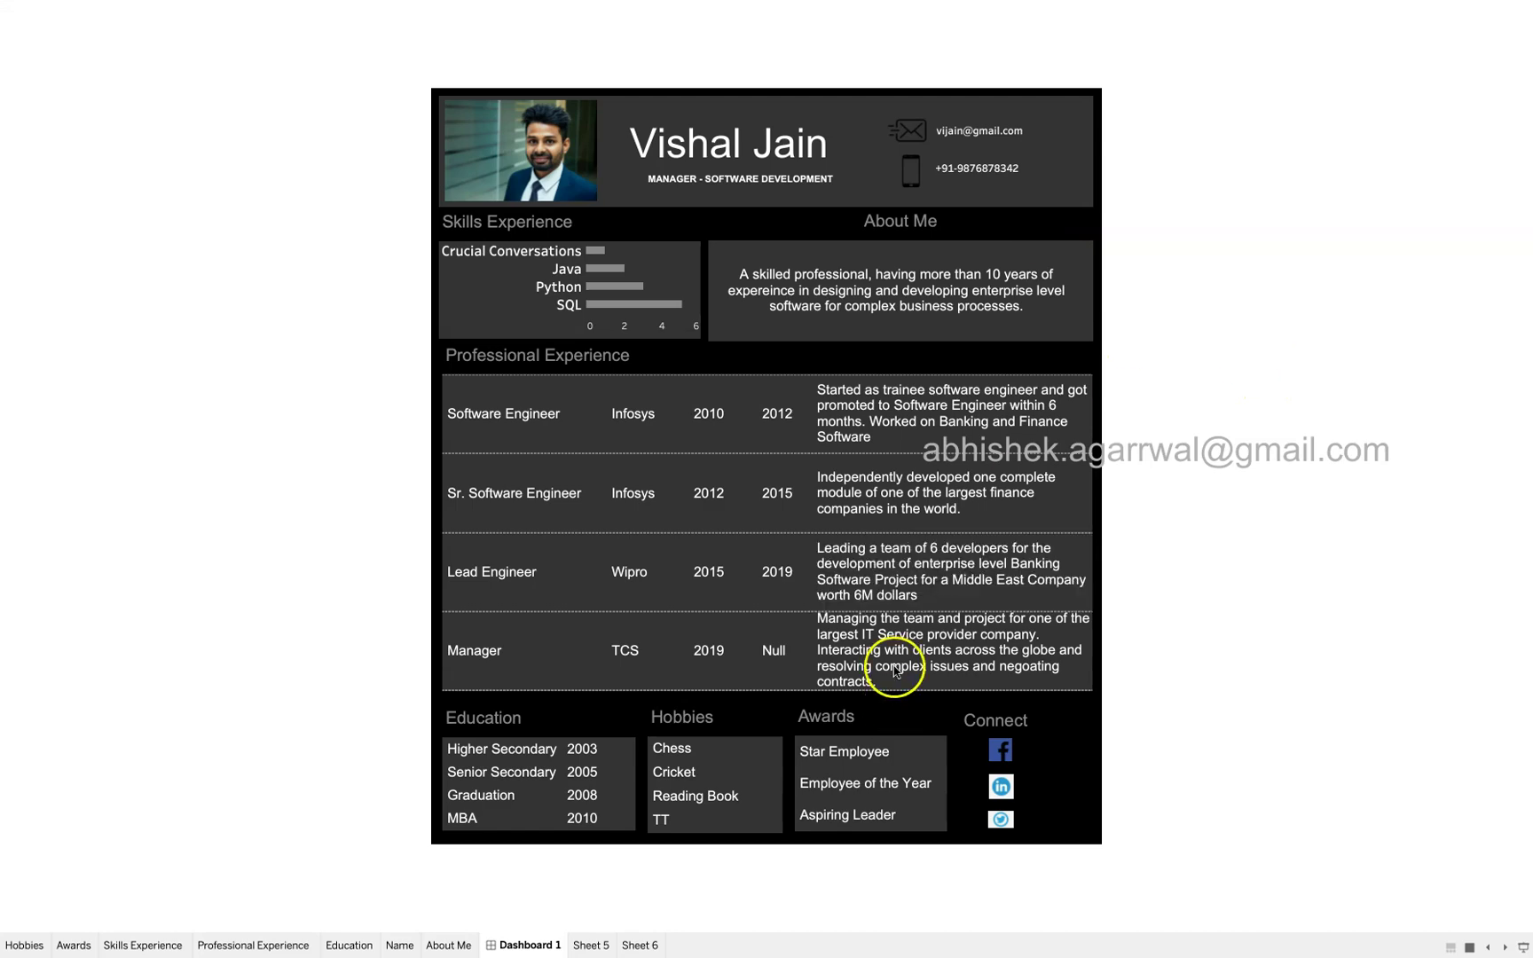
# Exit presentation mode and look through the responsibility descriptions in the Professional Experience section
pyautogui.click(819, 527)
pyautogui.press('Escape')
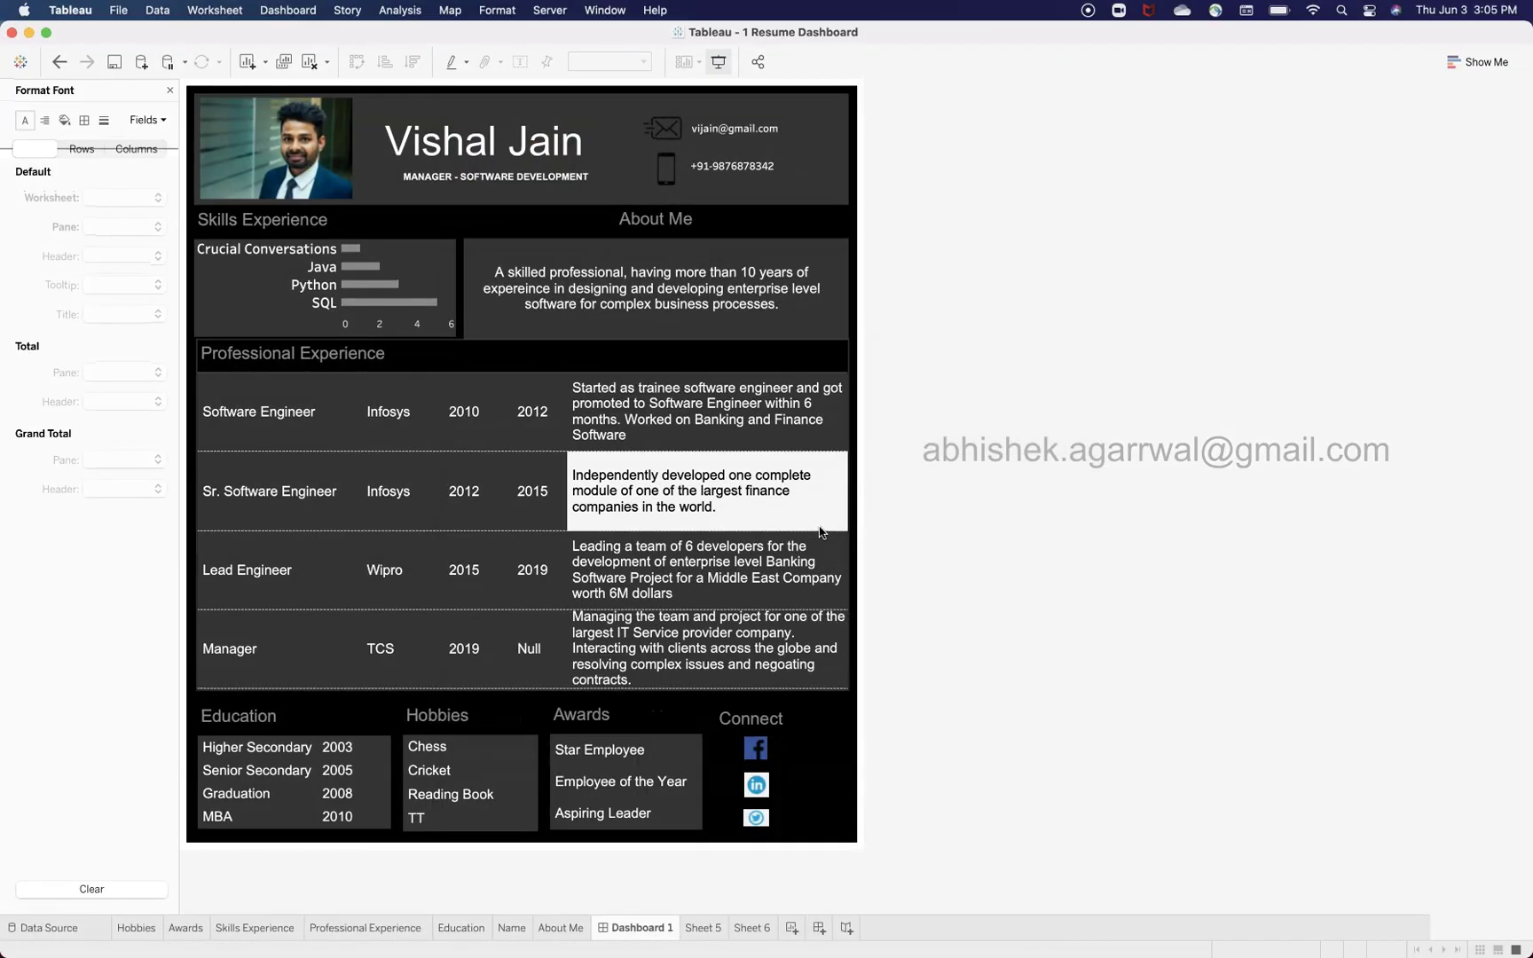
pyautogui.click(746, 660)
pyautogui.click(744, 546)
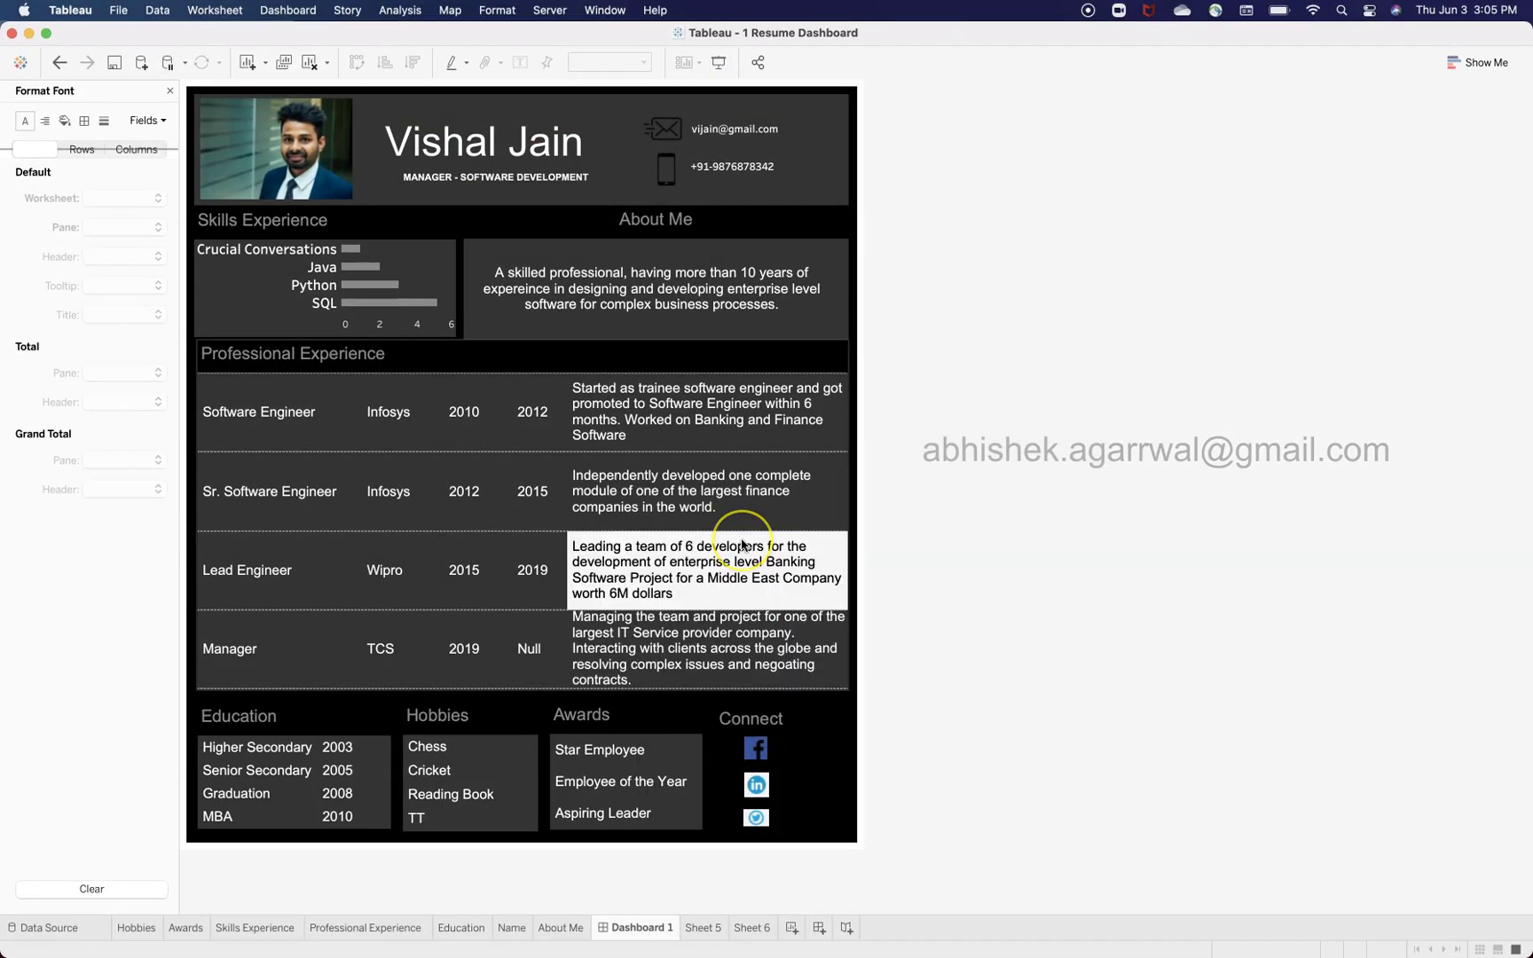
pyautogui.click(734, 528)
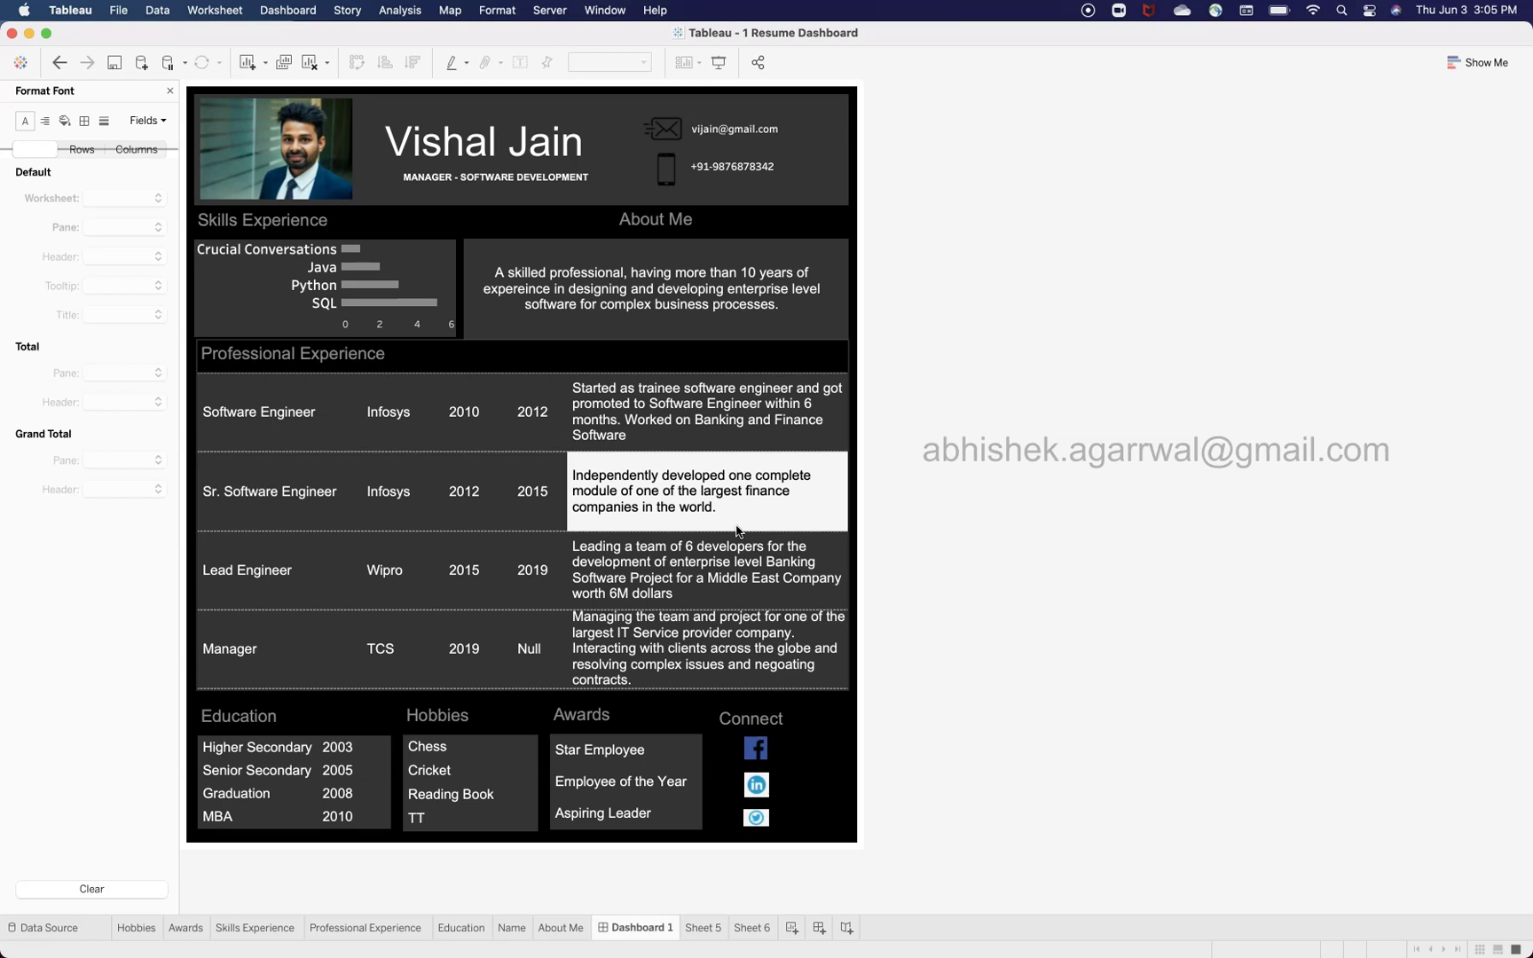
pyautogui.click(738, 577)
# Switch to the Resume Data workbook in Excel, view its Professional sheet and open the Personal sheet
pyautogui.moveTo(364, 831); pyautogui.dragTo(342, 954)
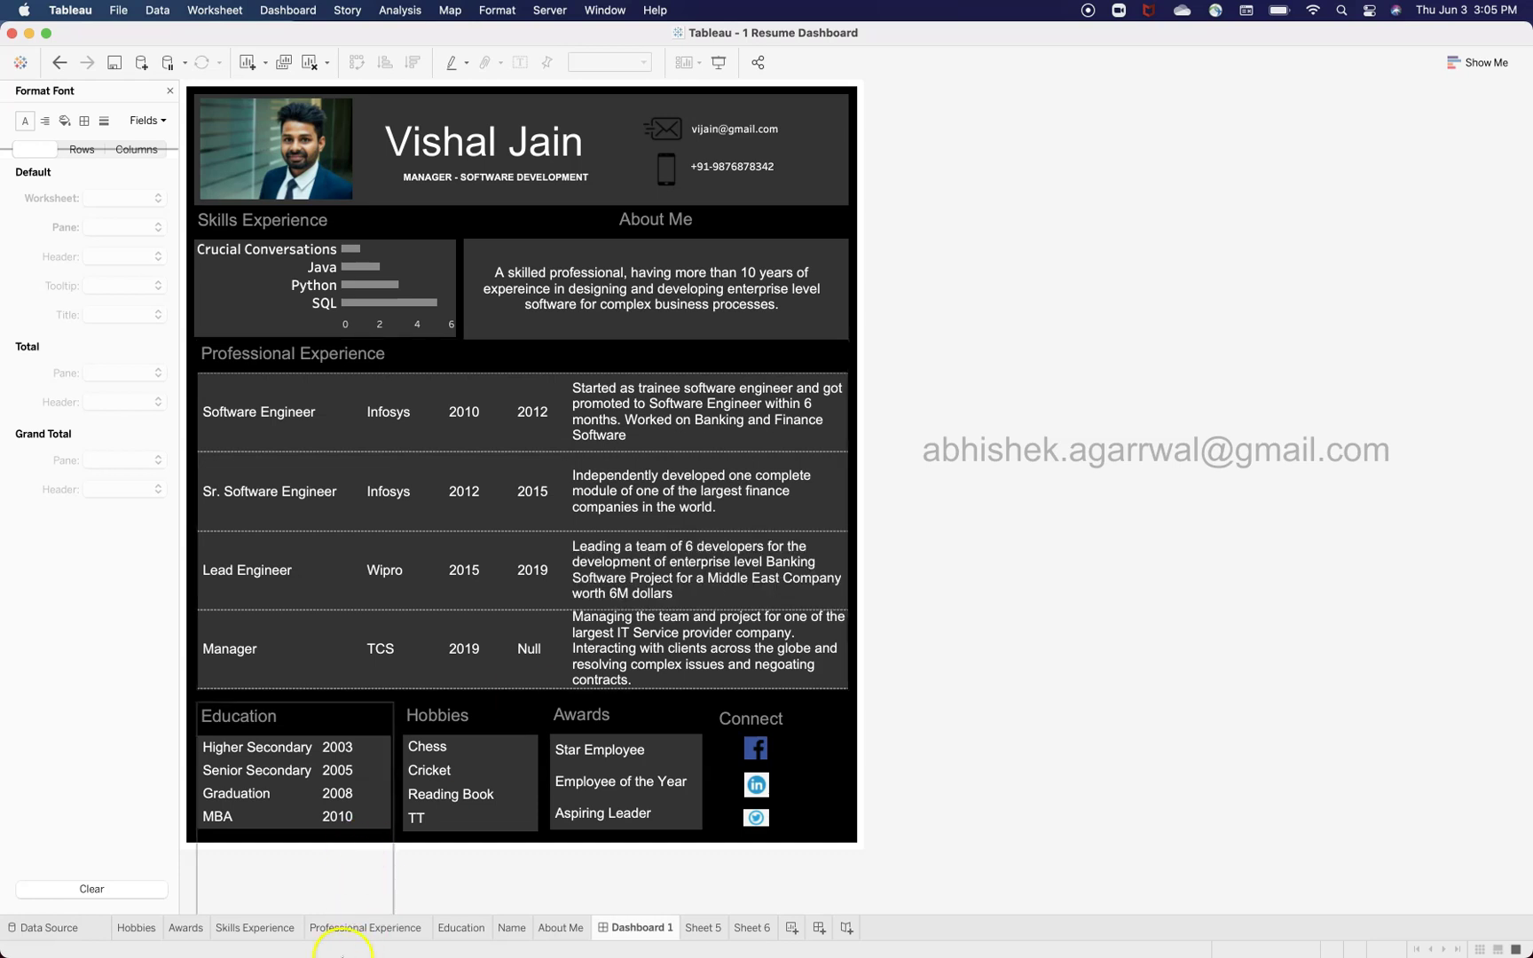
pyautogui.click(297, 920)
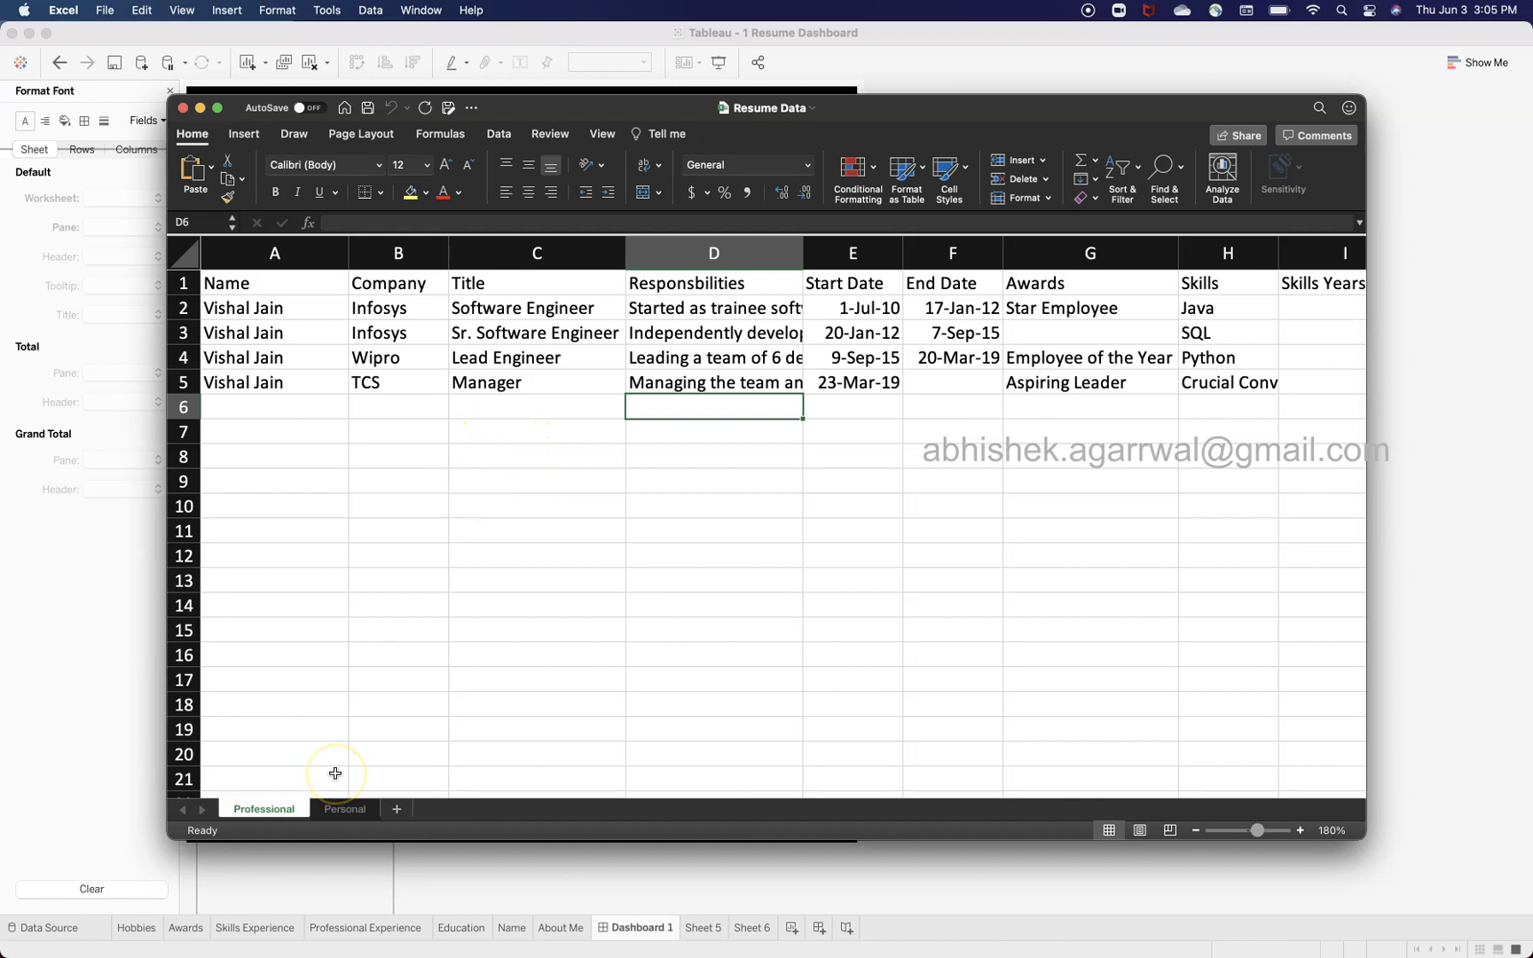
pyautogui.click(257, 814)
pyautogui.click(324, 810)
pyautogui.click(266, 808)
pyautogui.click(324, 809)
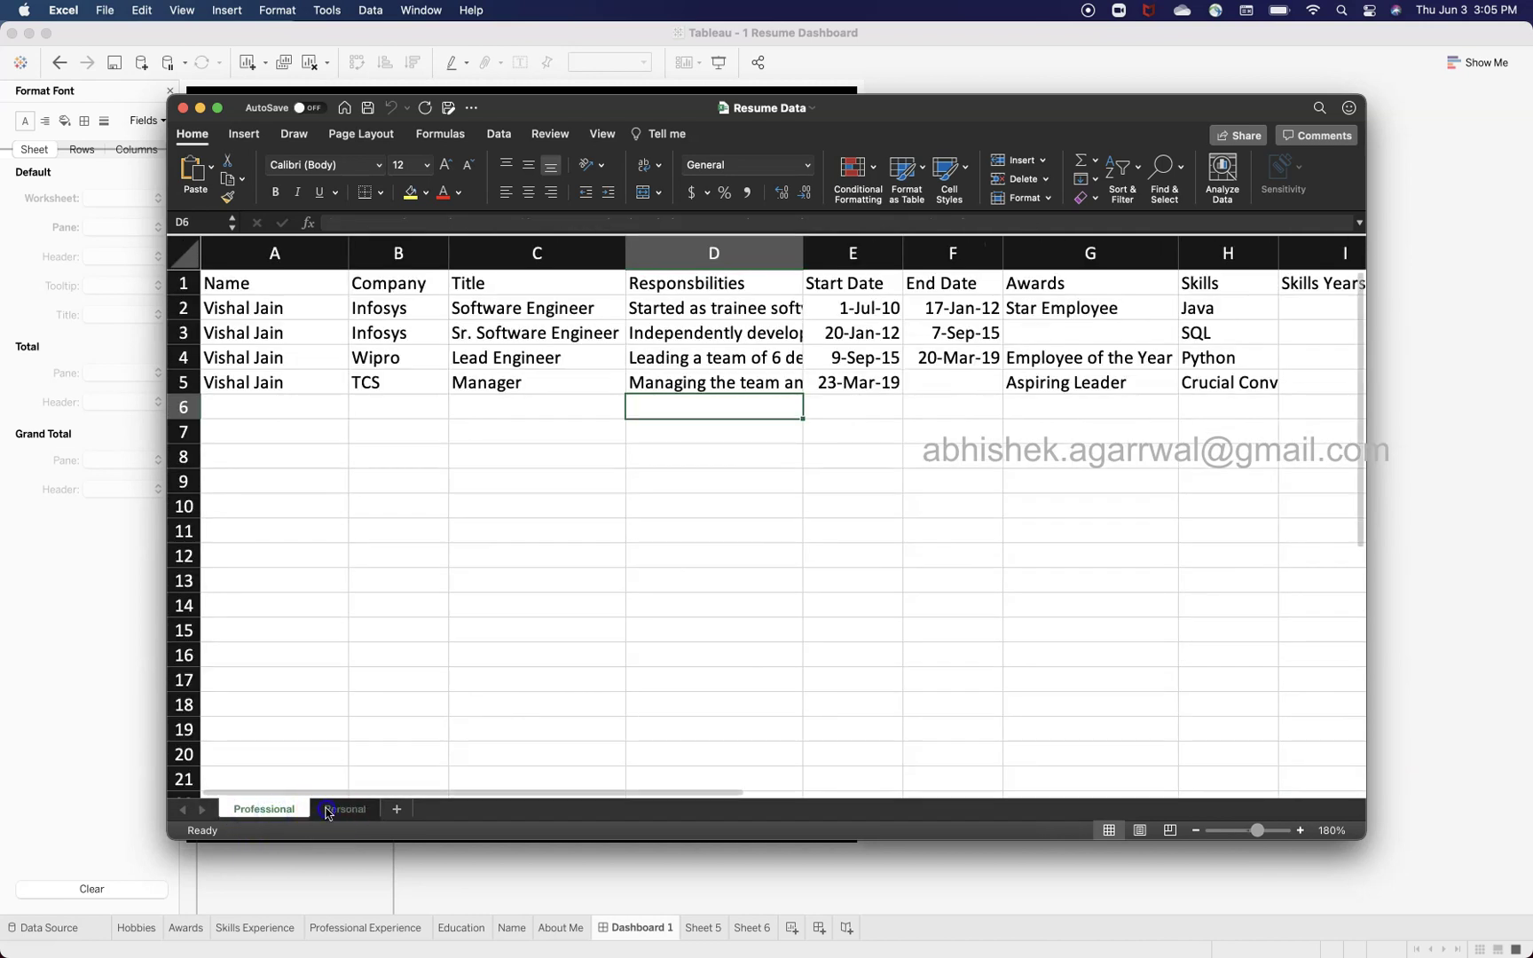
# Examine the Name, Education, Year Completed and About me columns on the Personal sheet
pyautogui.click(435, 373)
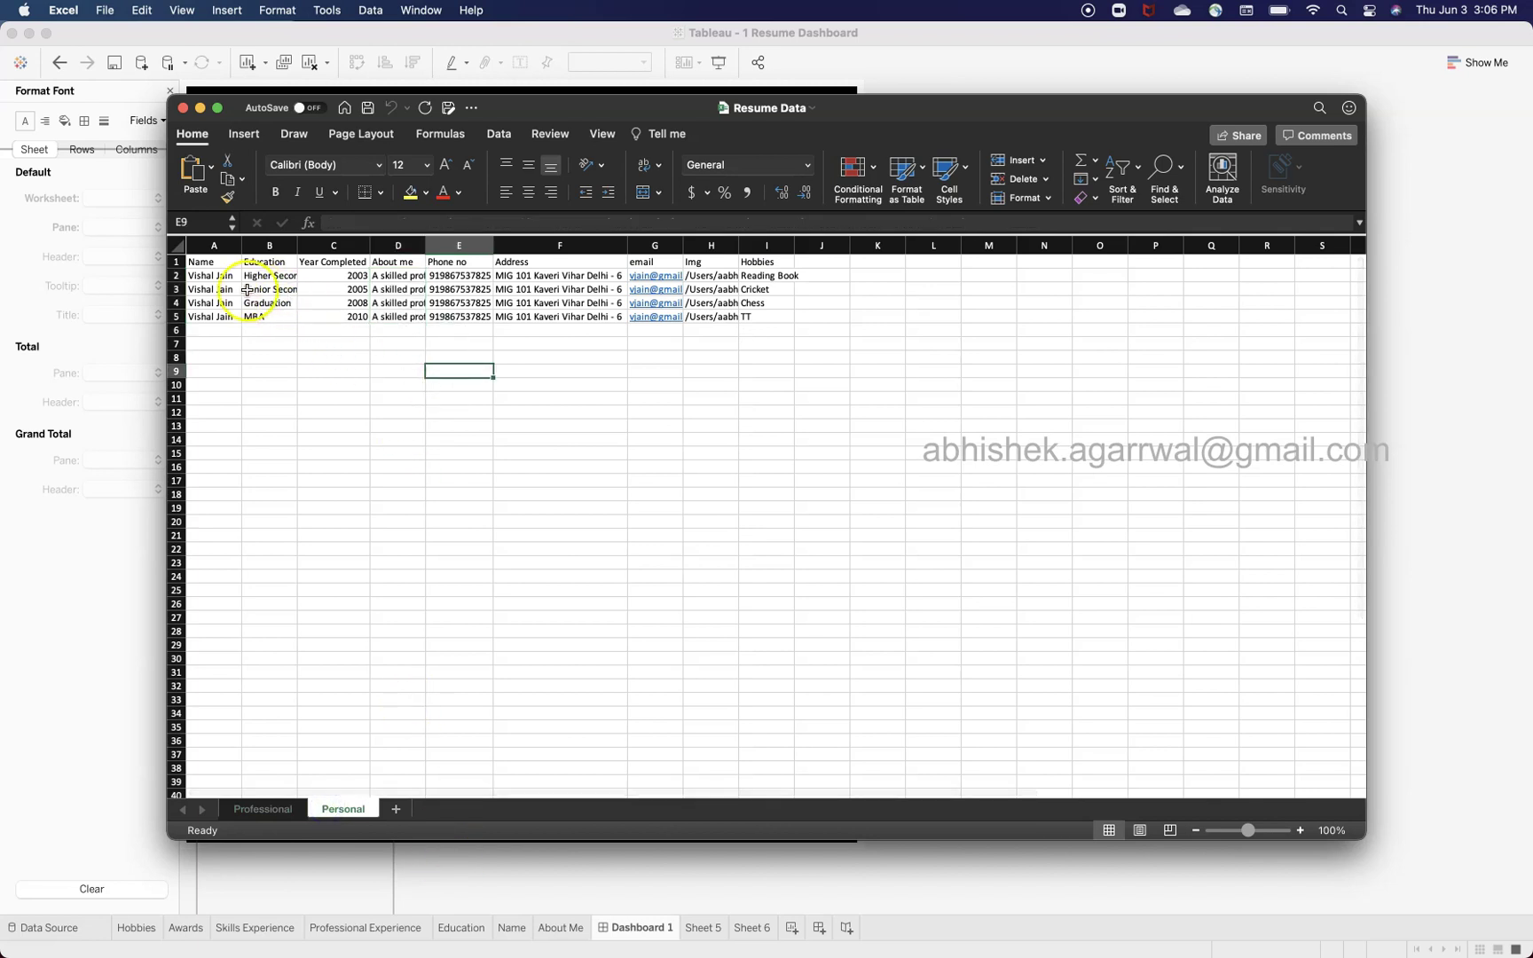
pyautogui.click(213, 276)
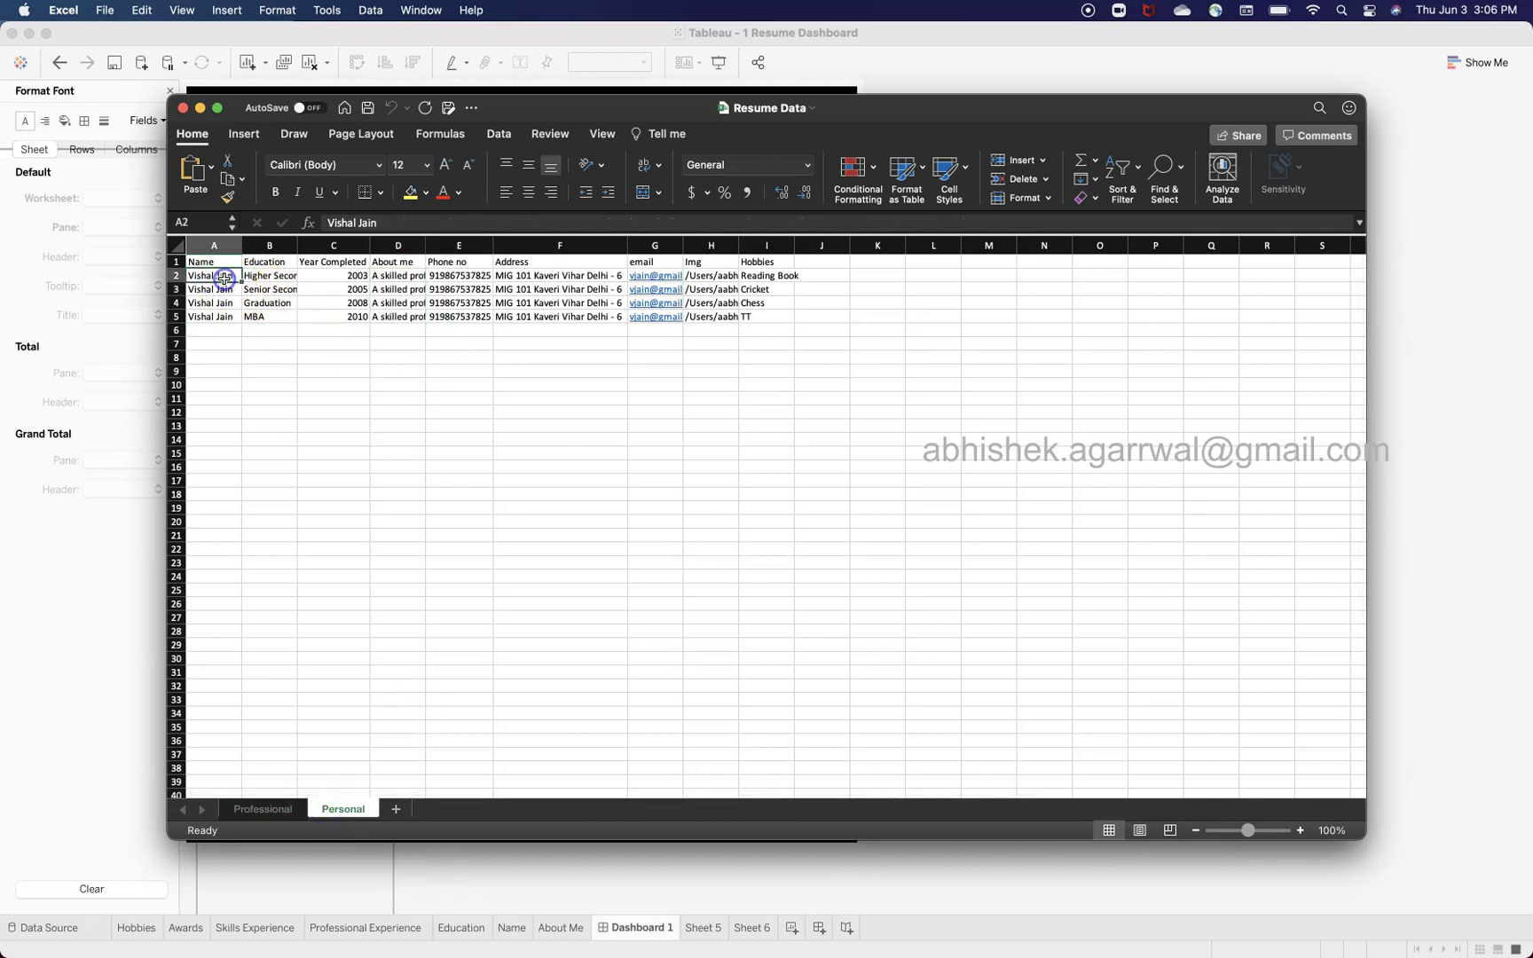
pyautogui.click(270, 278)
pyautogui.press('Left')
pyautogui.press('Down')
pyautogui.click(270, 278)
pyautogui.click(320, 276)
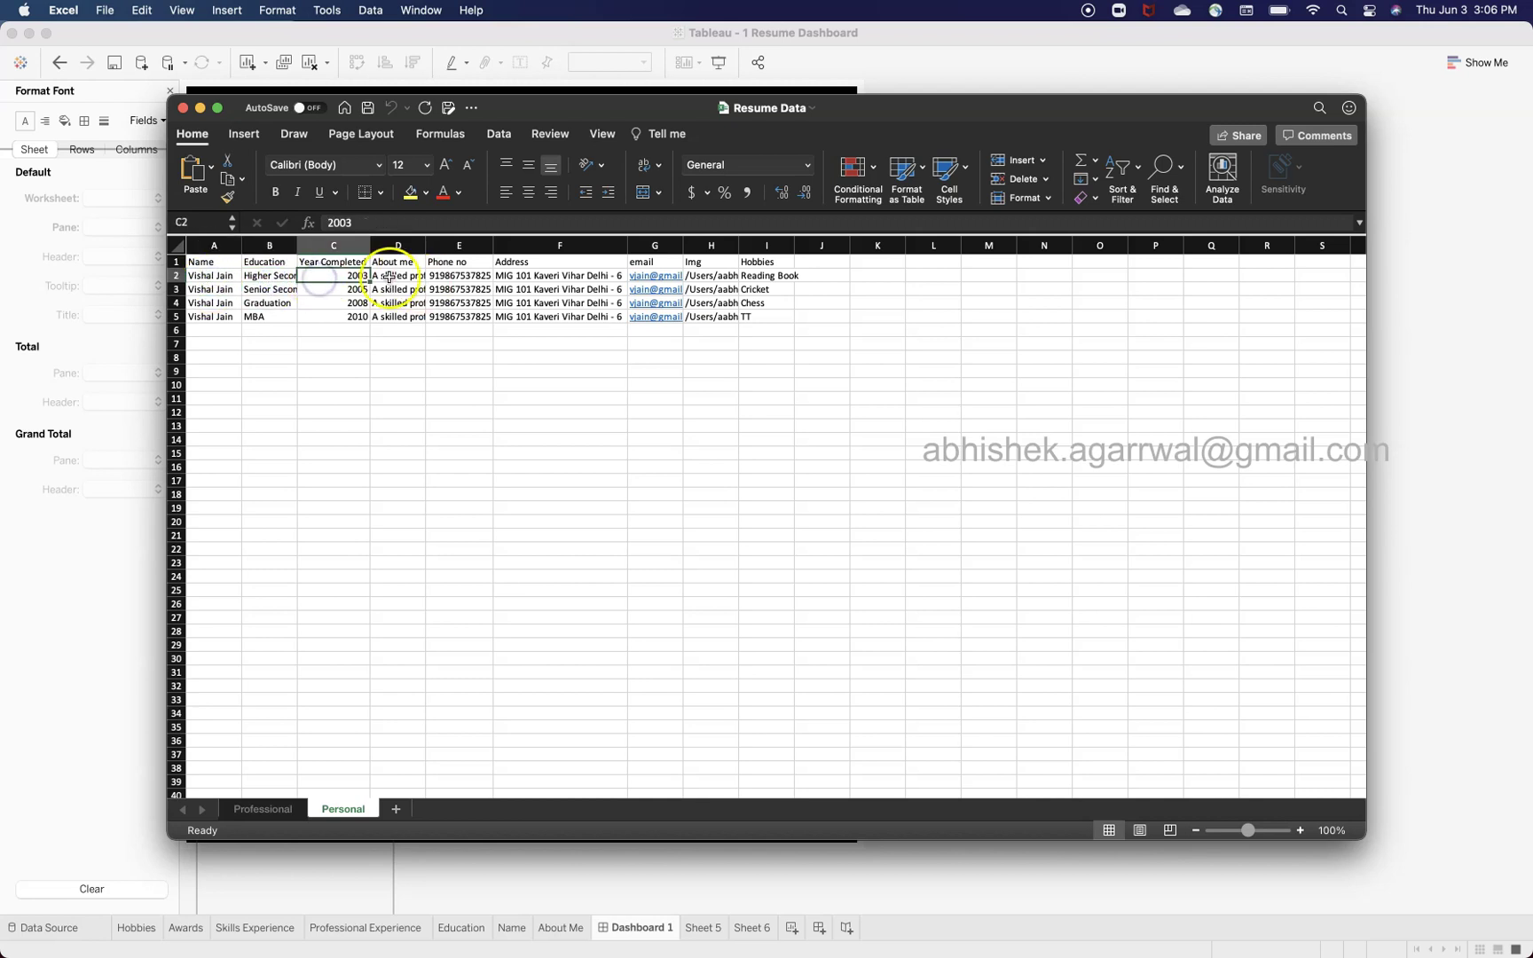
pyautogui.click(388, 274)
pyautogui.click(397, 289)
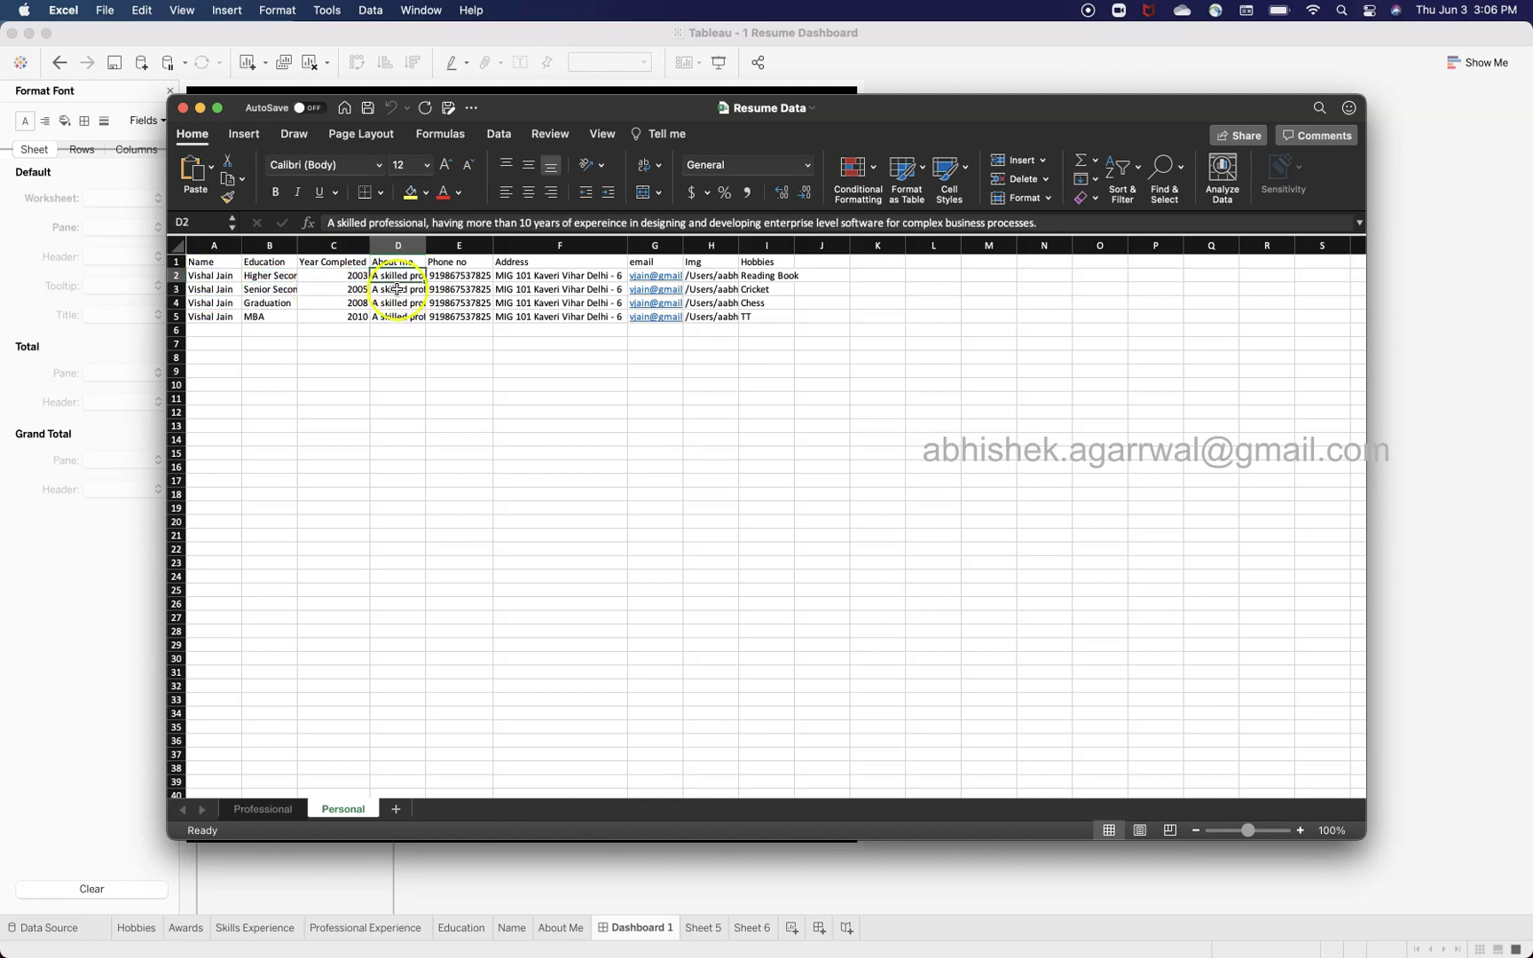
pyautogui.click(398, 302)
pyautogui.click(399, 317)
pyautogui.click(402, 302)
pyautogui.click(404, 290)
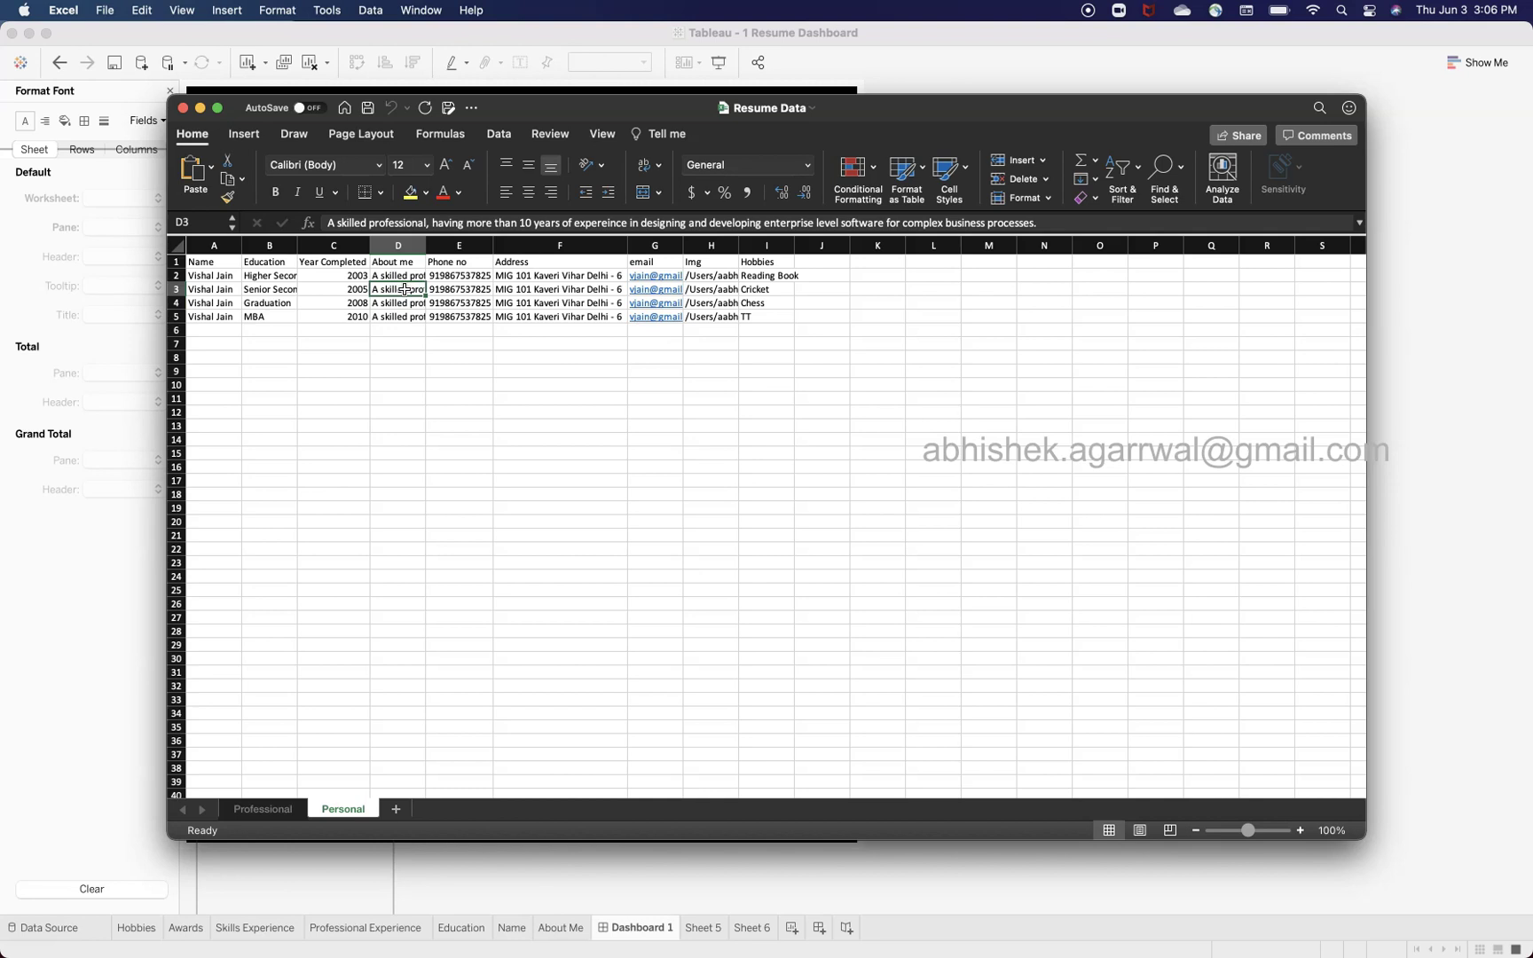
# Inspect the repeated entries in the Name column and the empty rows beneath them
pyautogui.moveTo(206, 289); pyautogui.dragTo(210, 304)
pyautogui.click(210, 304)
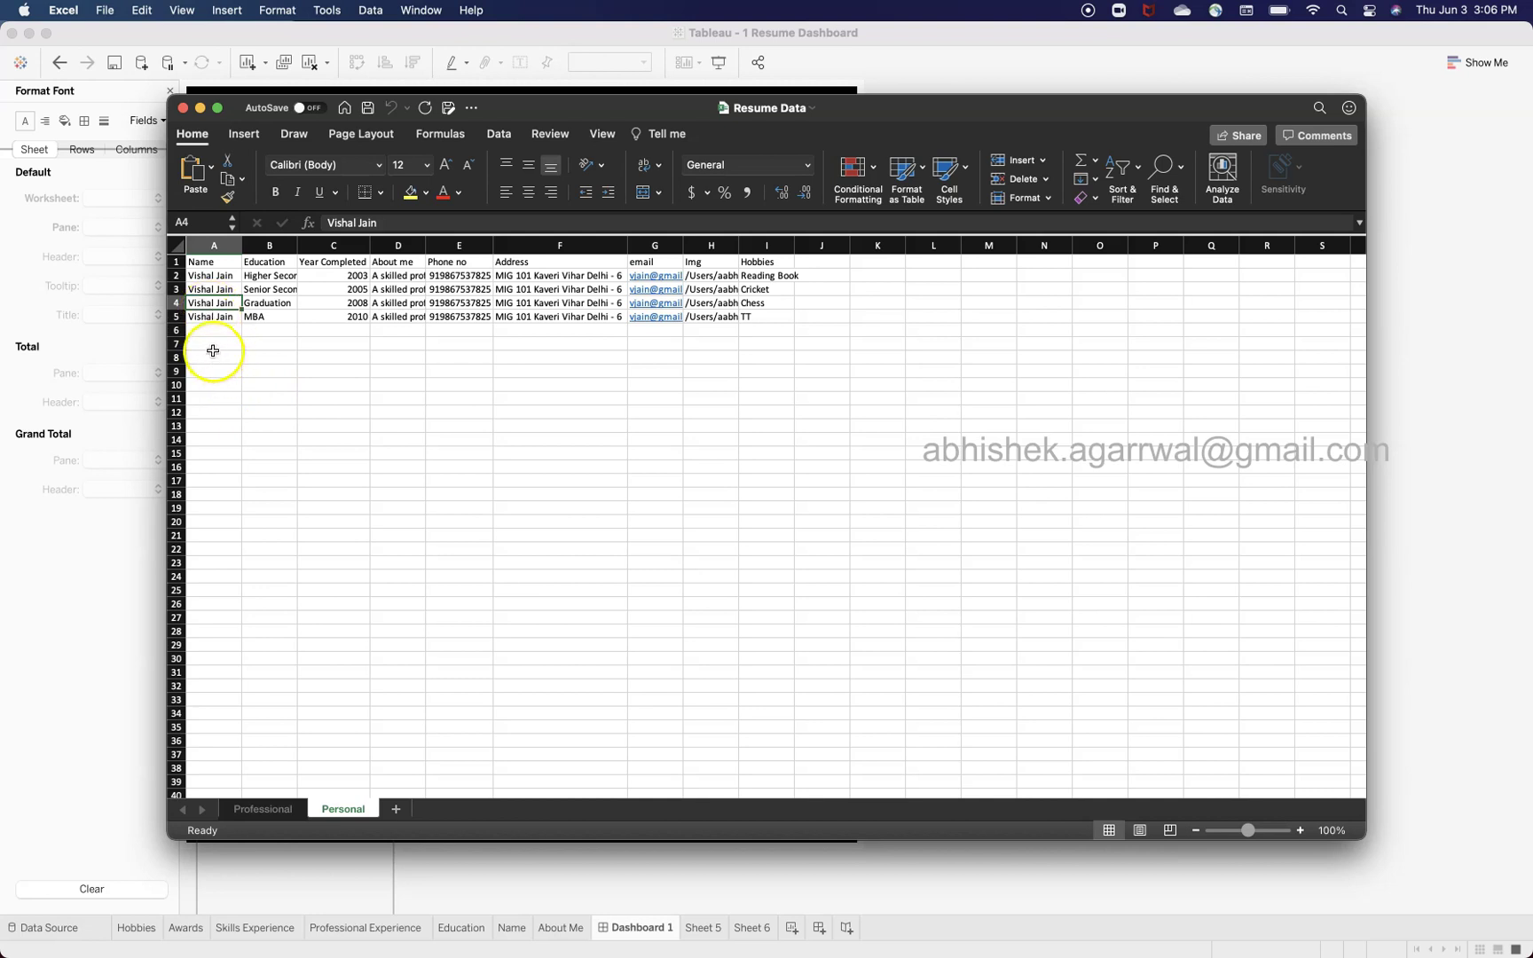
pyautogui.click(206, 331)
pyautogui.moveTo(189, 275); pyautogui.dragTo(213, 412)
pyautogui.moveTo(222, 494); pyautogui.dragTo(222, 536)
pyautogui.moveTo(222, 619); pyautogui.dragTo(226, 655)
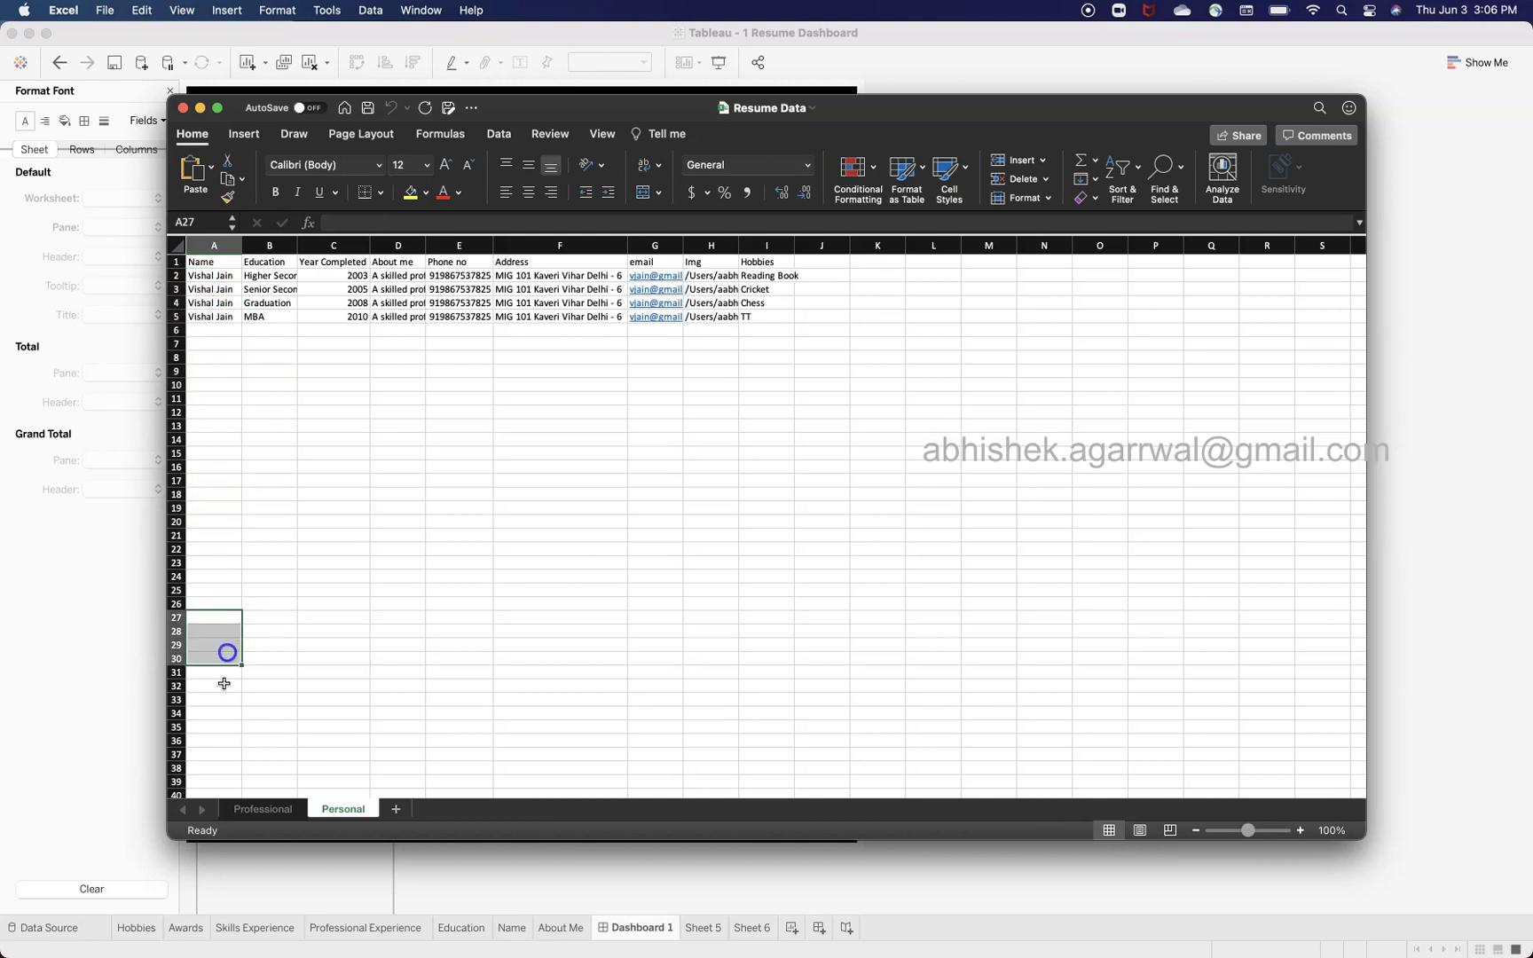
# Compare the Professional sheet with the Personal sheet, and switch back to the resume dashboard in Tableau
pyautogui.click(272, 807)
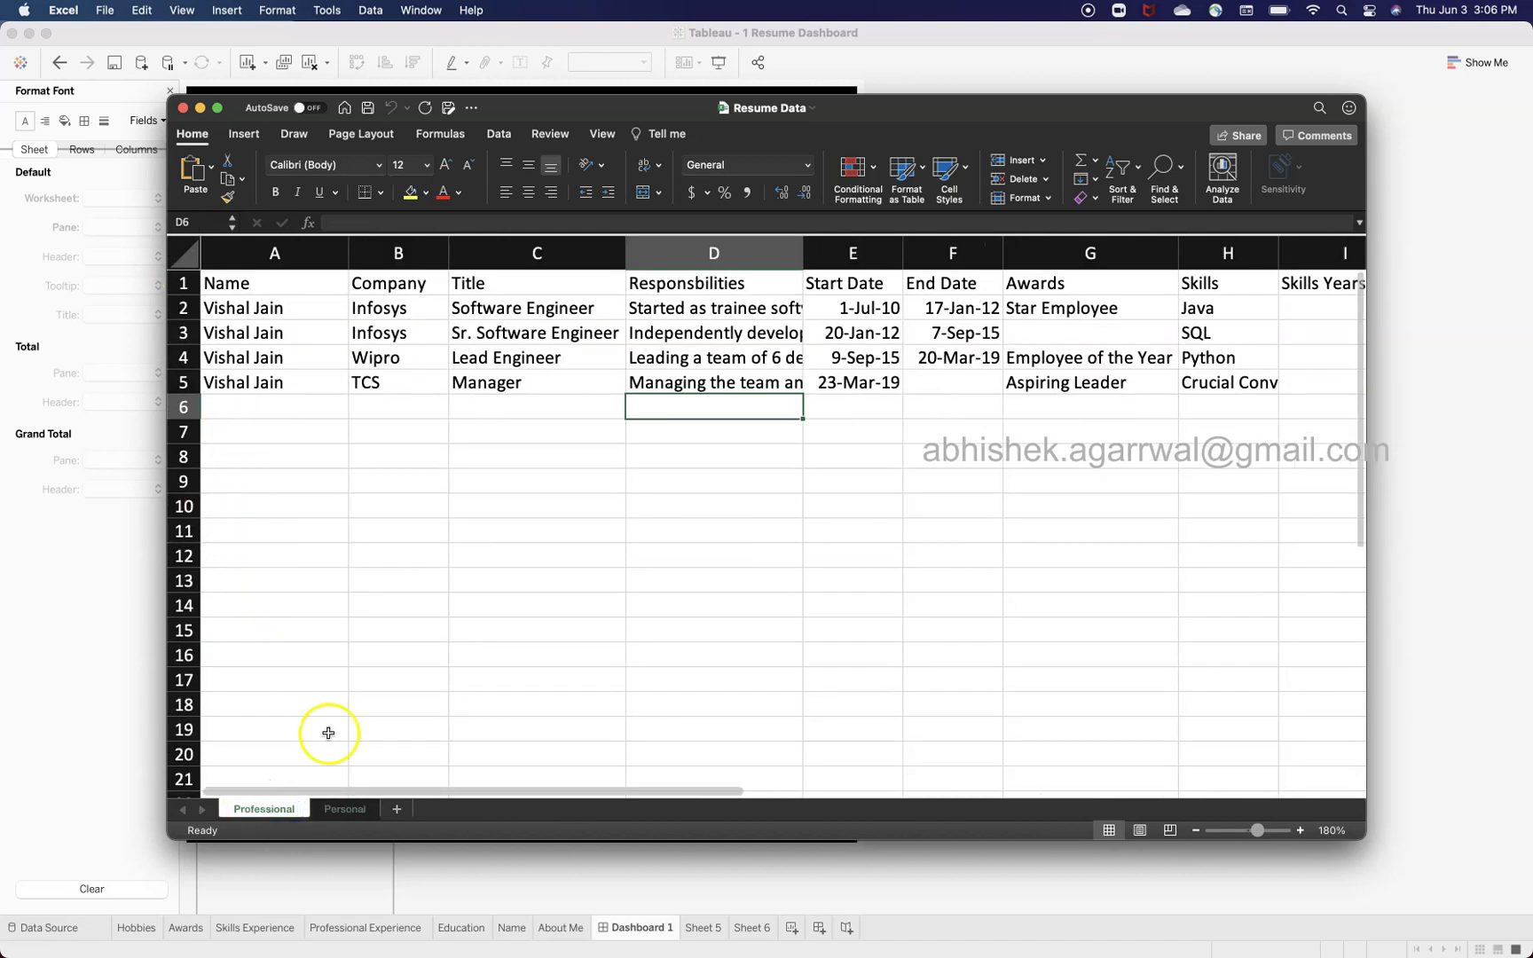
pyautogui.click(352, 811)
pyautogui.click(427, 414)
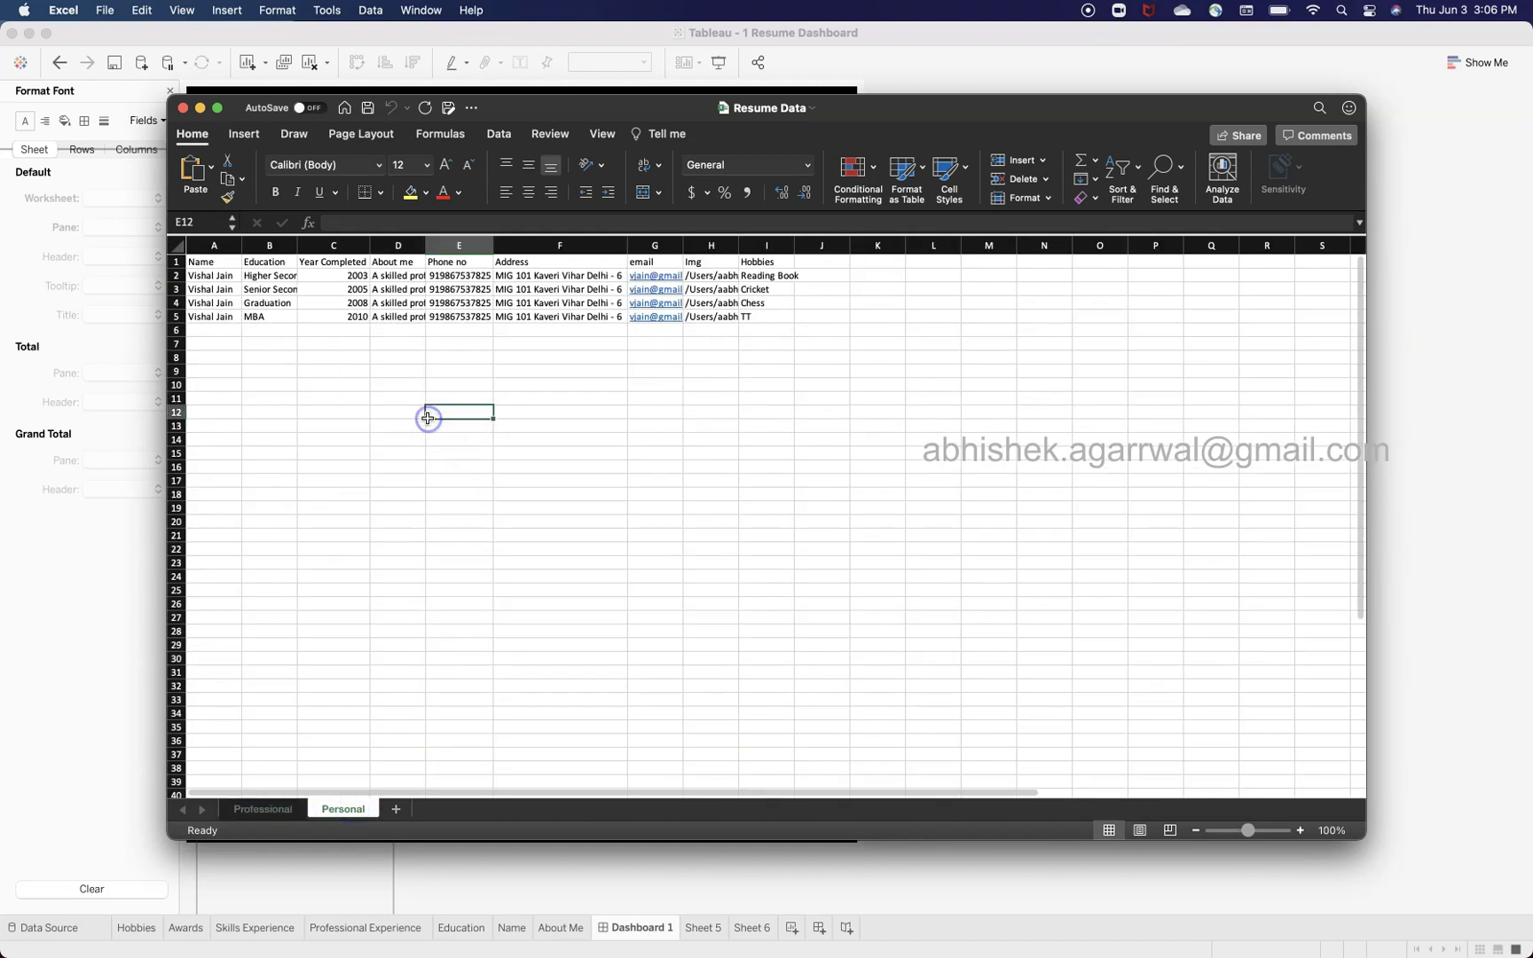
pyautogui.click(882, 882)
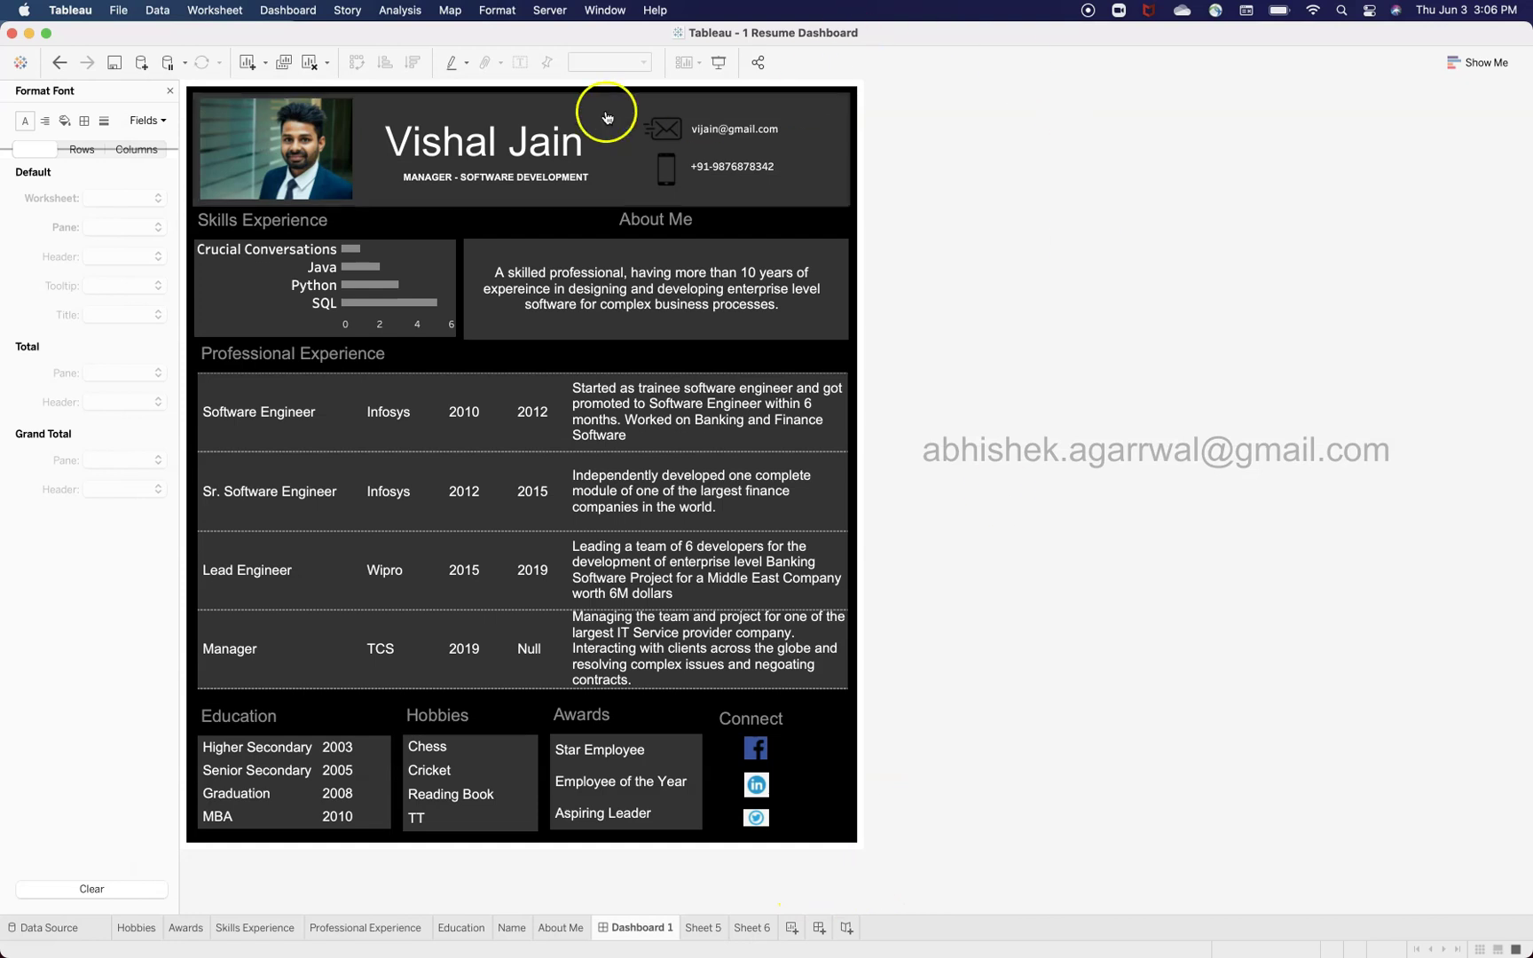
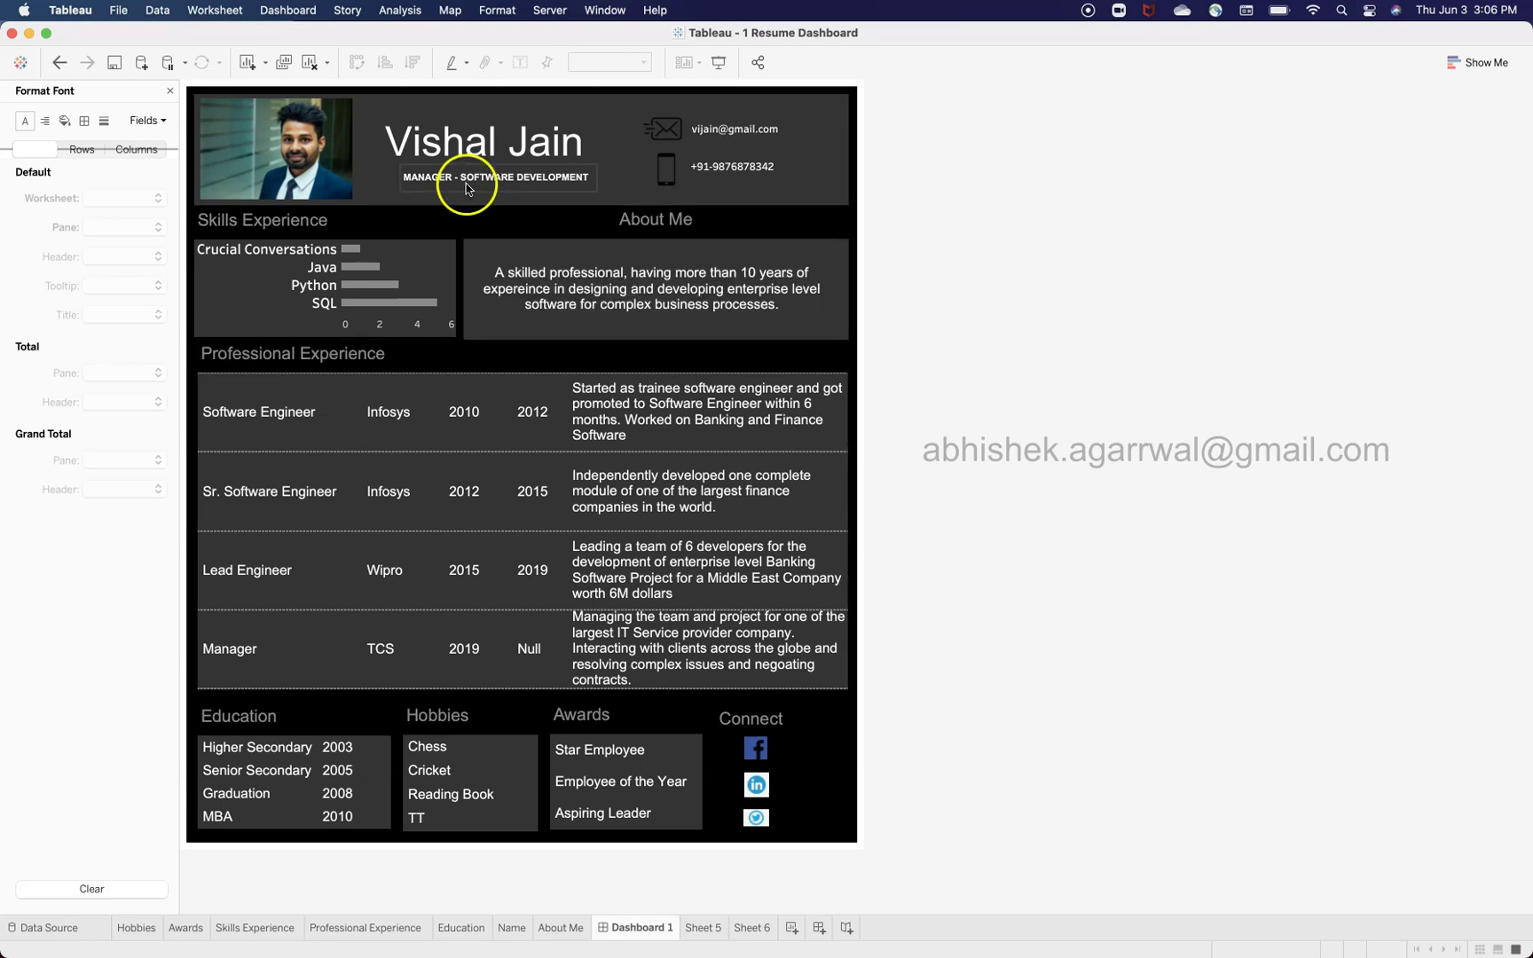
# Switch to the Resume Data workbook in Excel and examine the column headers of the Personal sheet from Name to Hobbies
pyautogui.click(539, 151)
pyautogui.click(1205, 828)
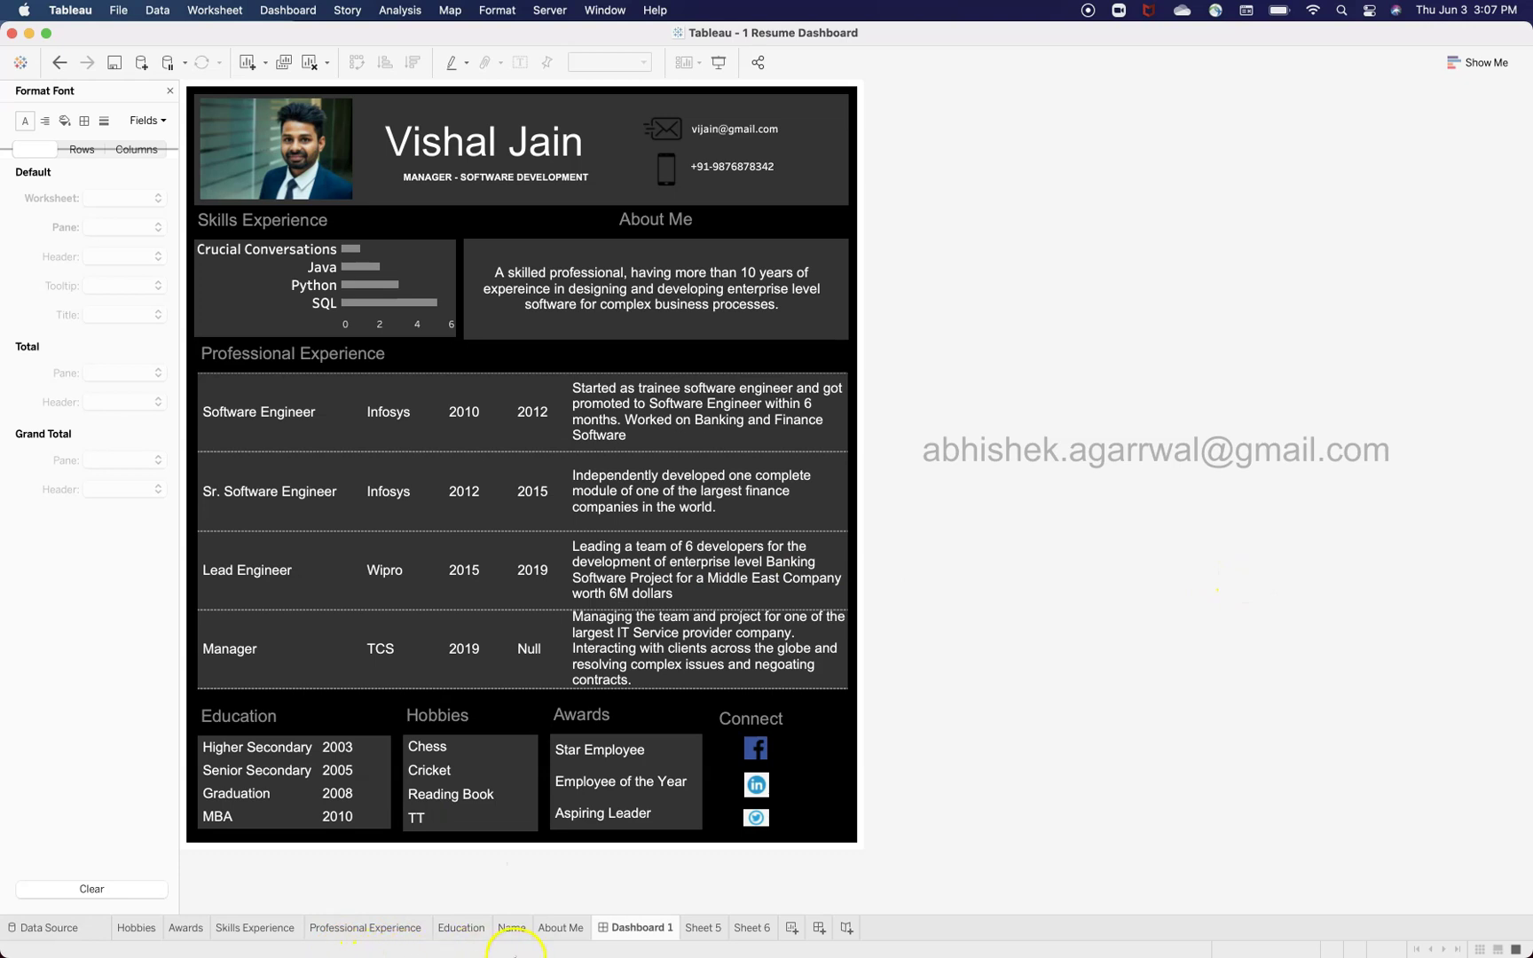
pyautogui.click(553, 601)
pyautogui.press('super+Tab')
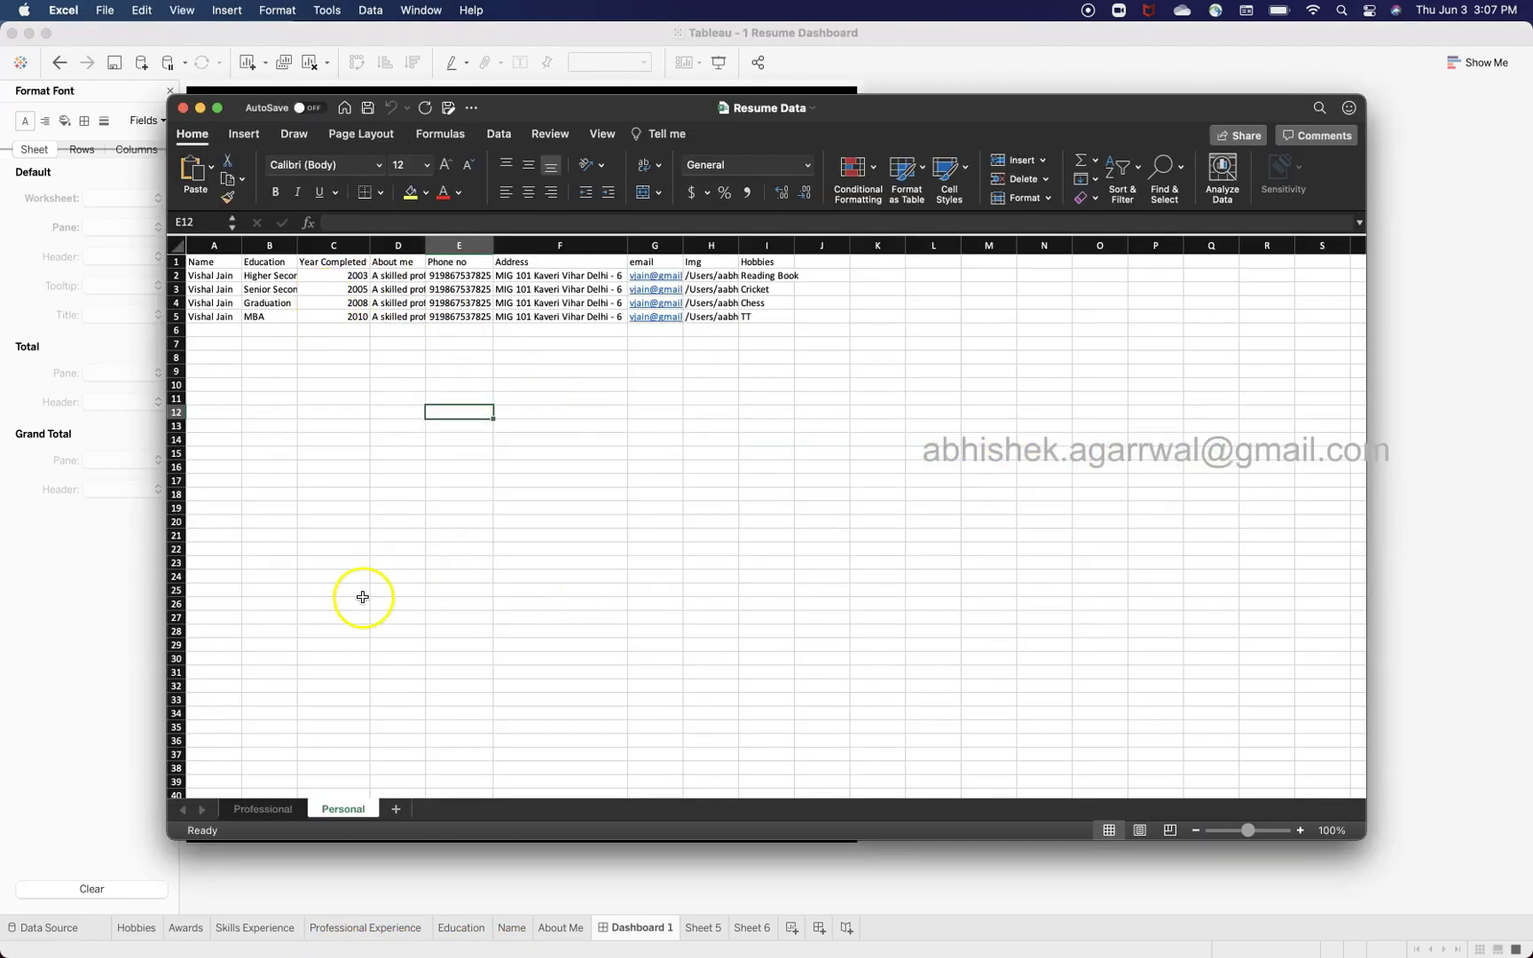
pyautogui.moveTo(219, 263); pyautogui.dragTo(816, 259)
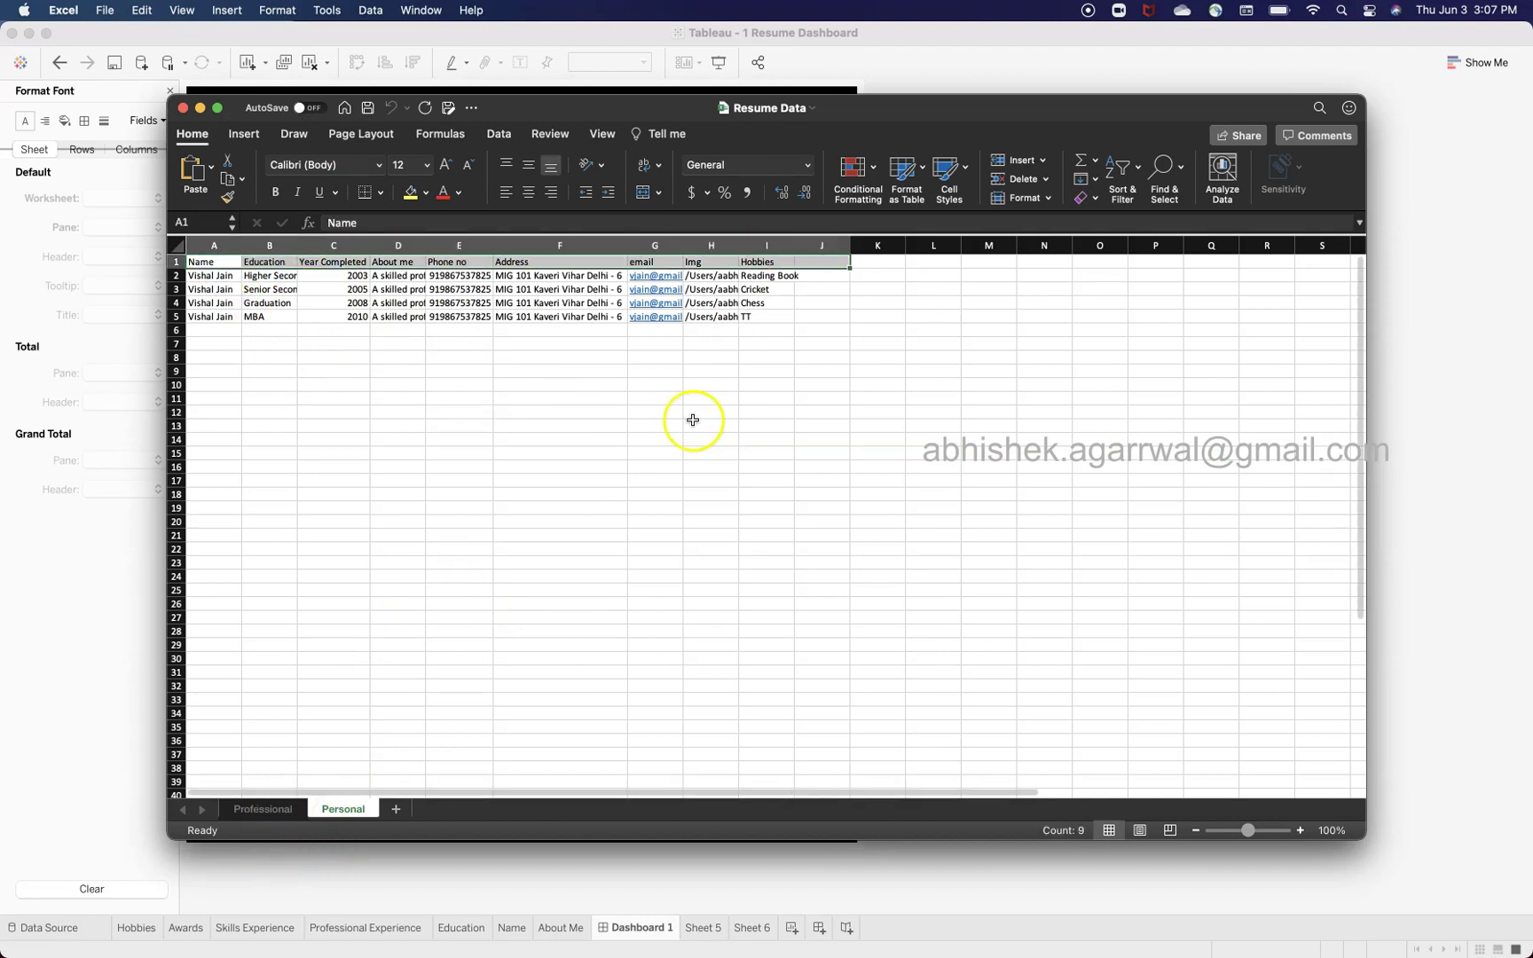
pyautogui.click(765, 263)
pyautogui.click(719, 261)
pyautogui.click(653, 265)
pyautogui.click(547, 263)
pyautogui.click(475, 264)
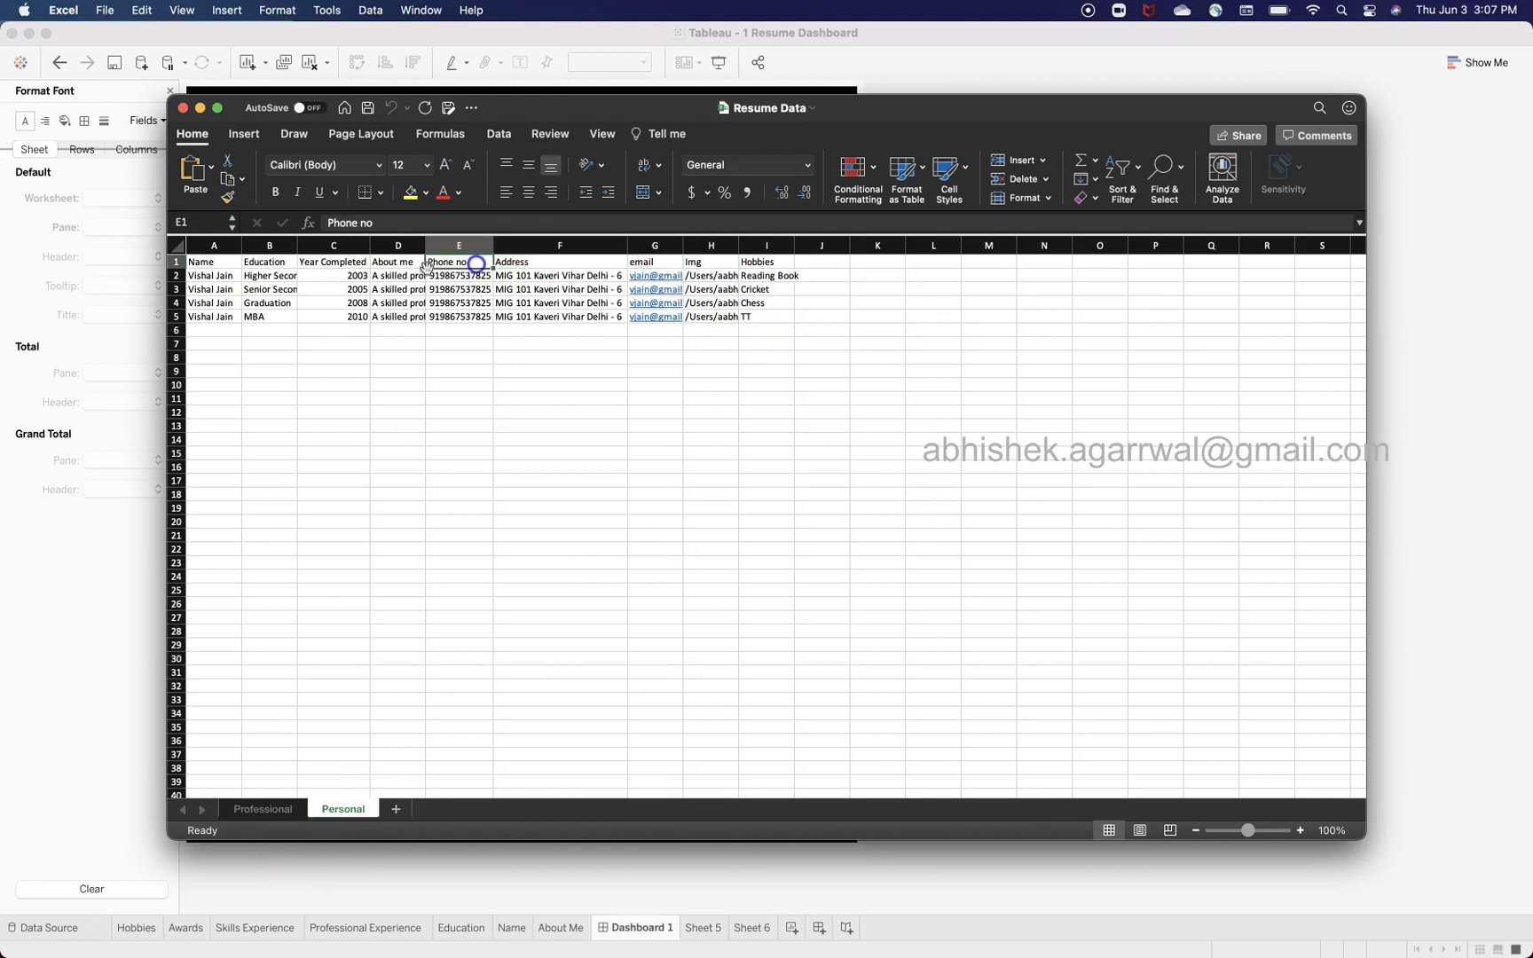
# Inspect the About me text and the image file paths in the Img column of the Personal sheet
pyautogui.click(413, 273)
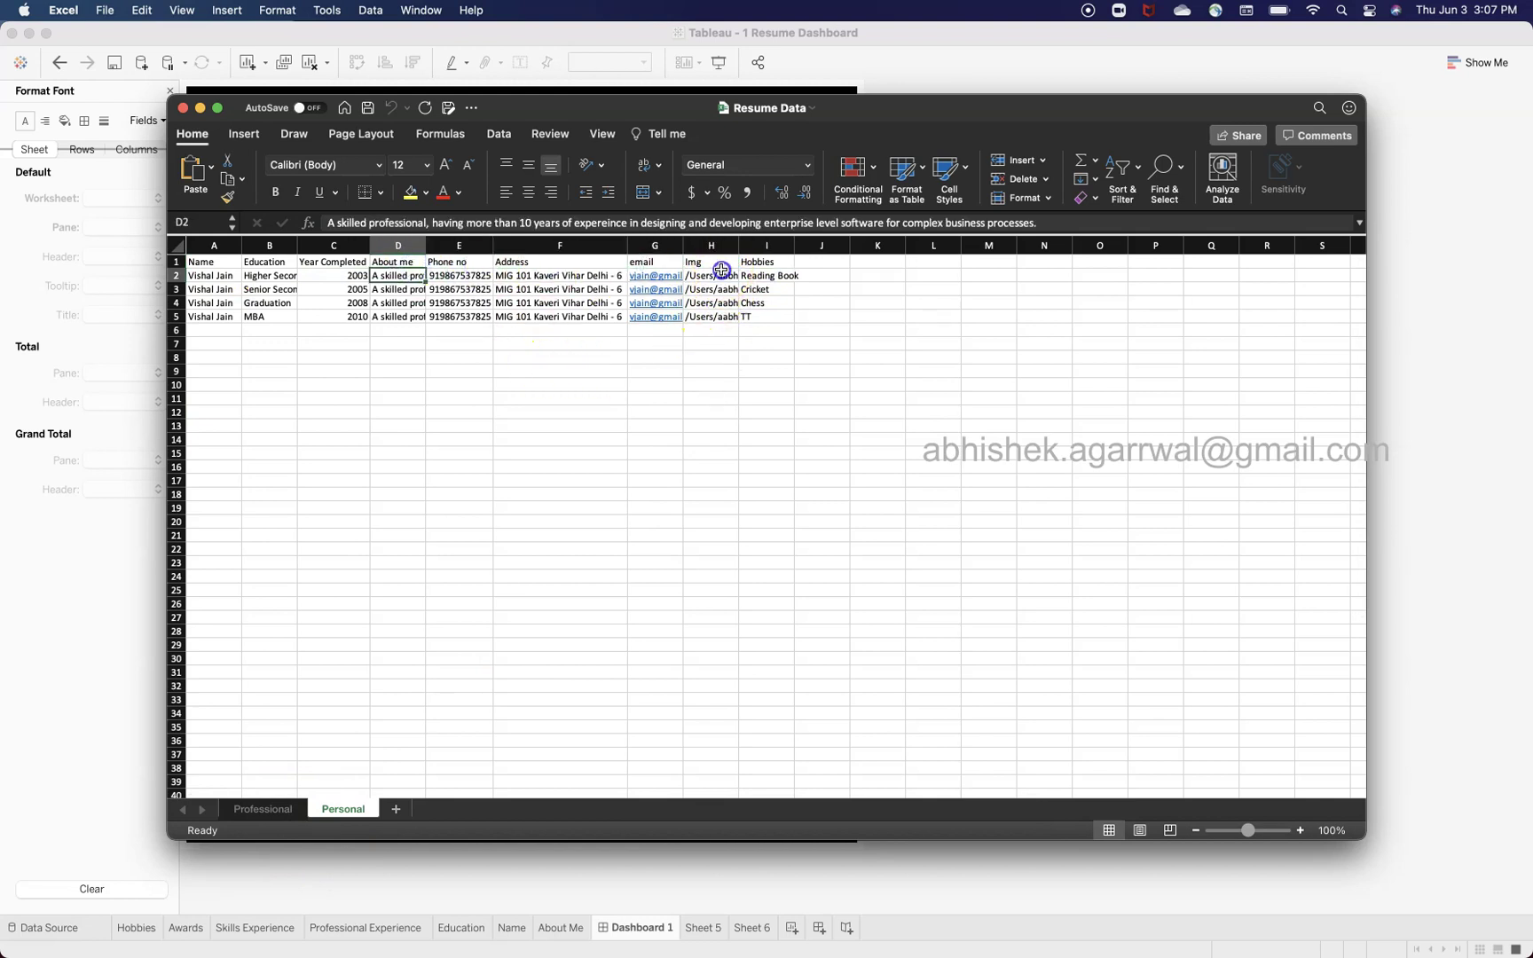
pyautogui.moveTo(721, 270); pyautogui.dragTo(726, 322)
pyautogui.click(727, 320)
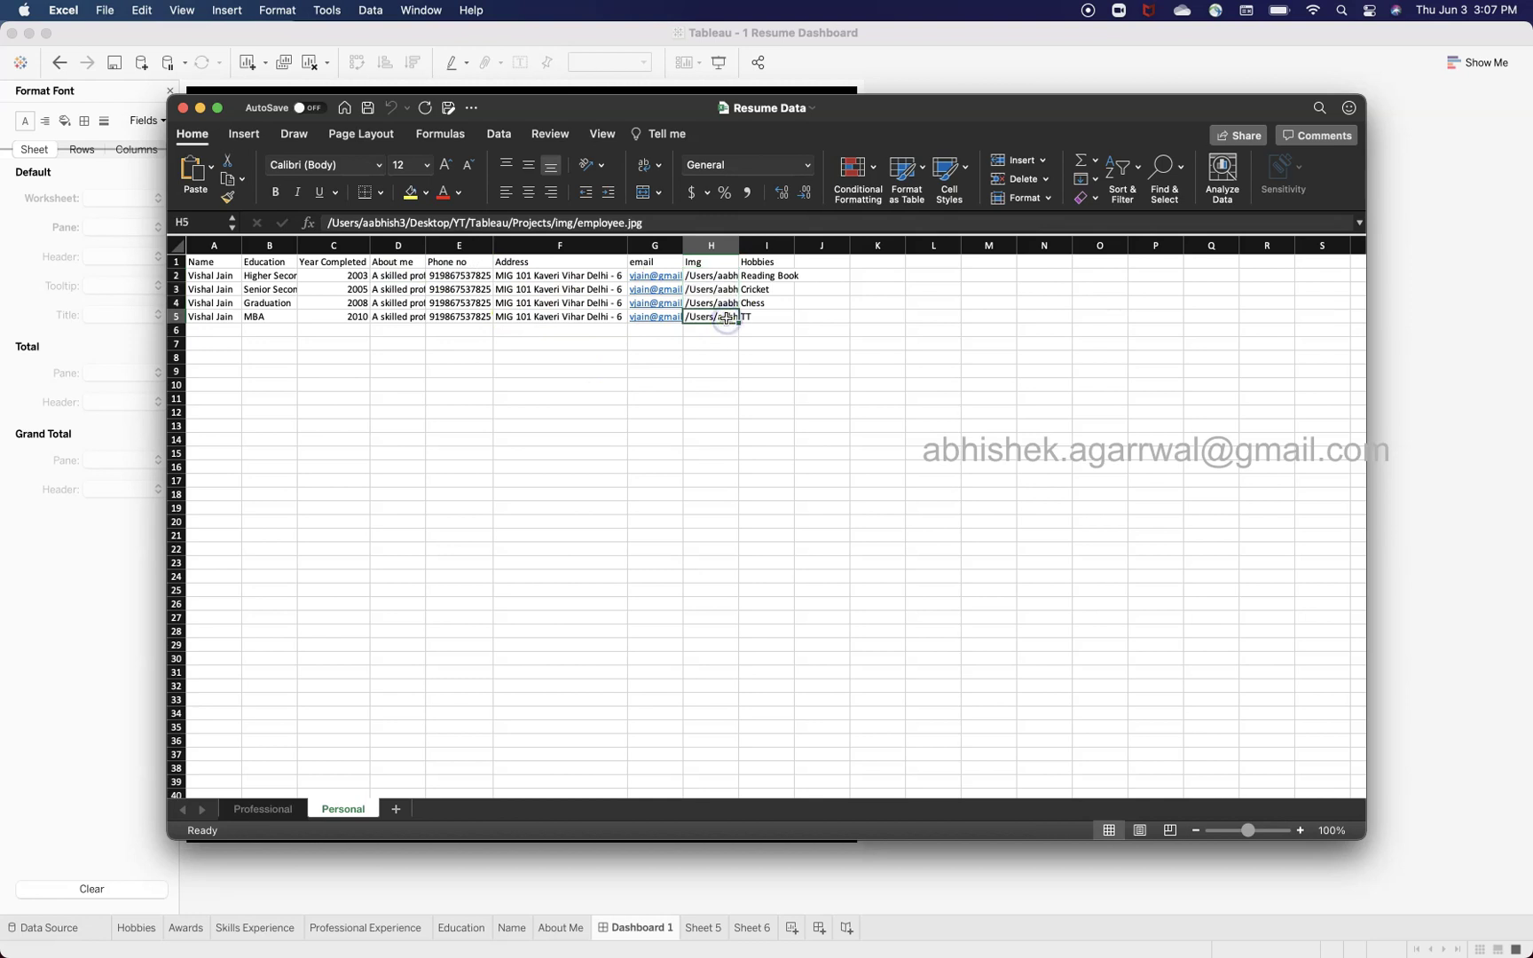
pyautogui.moveTo(710, 262); pyautogui.dragTo(719, 304)
pyautogui.click(720, 313)
pyautogui.click(712, 289)
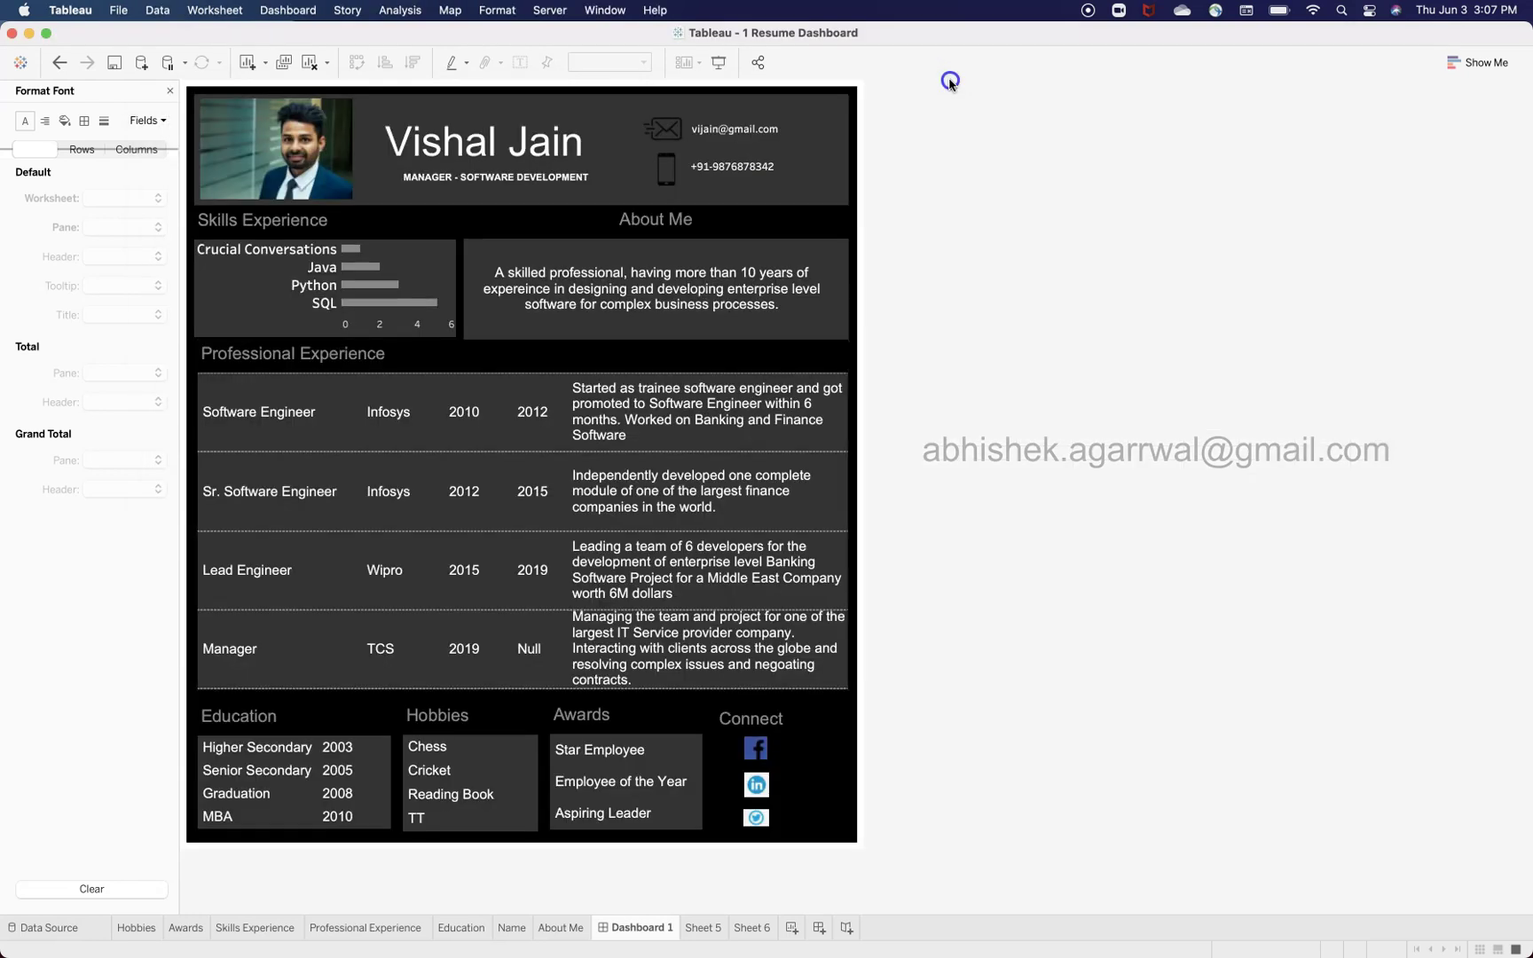
# Switch back to the resume dashboard in Tableau and examine the profile photo in its header
pyautogui.click(949, 80)
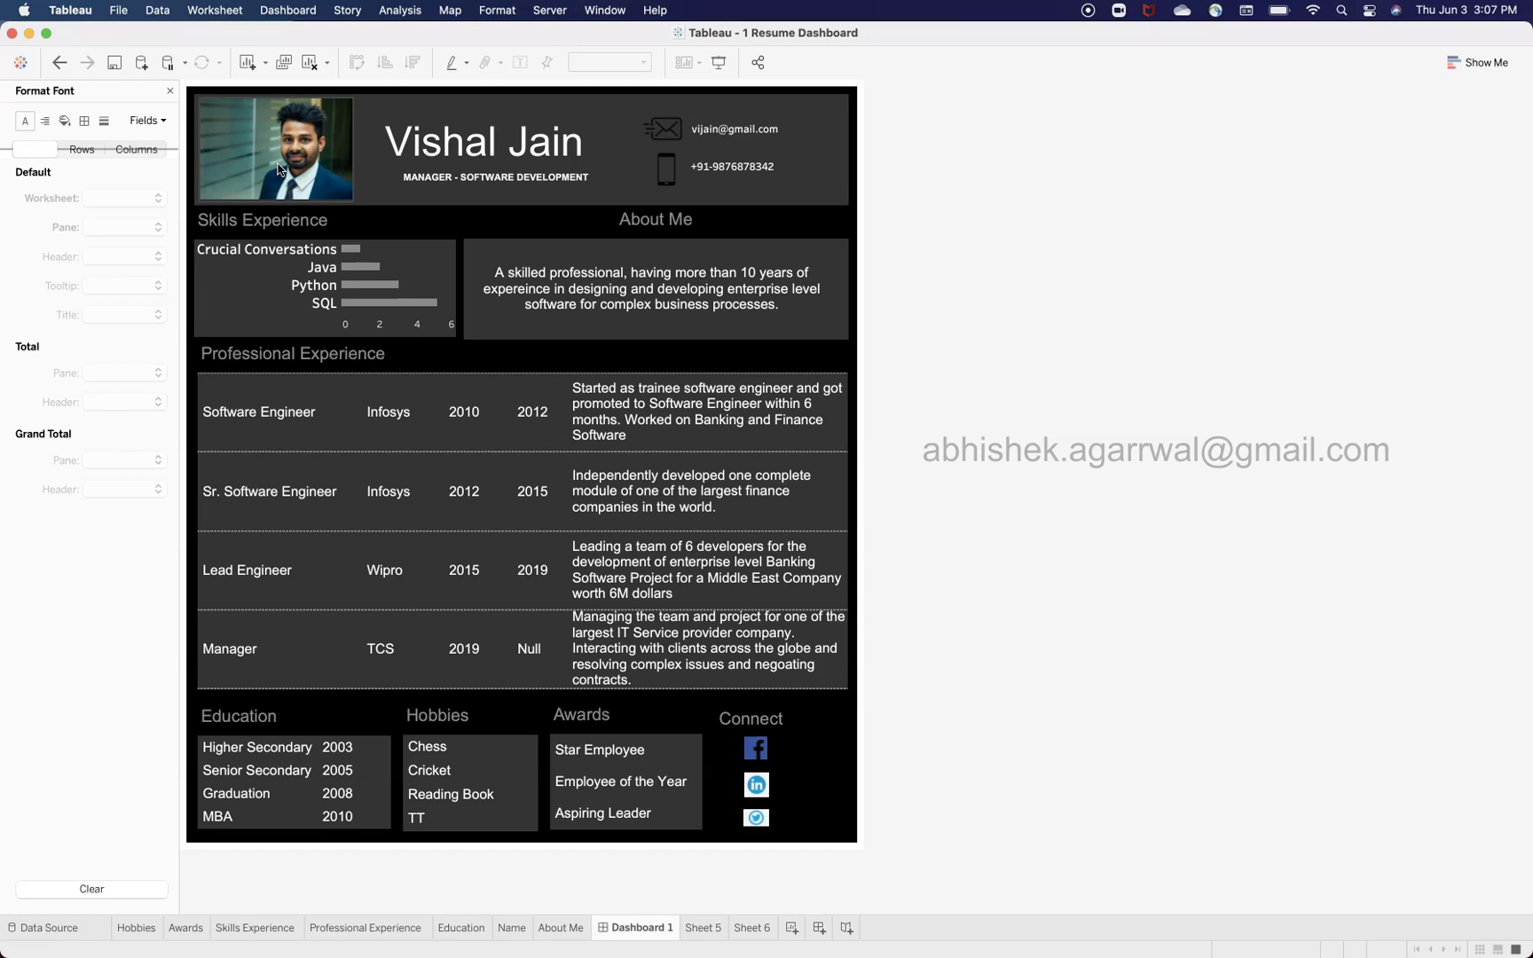
pyautogui.click(351, 165)
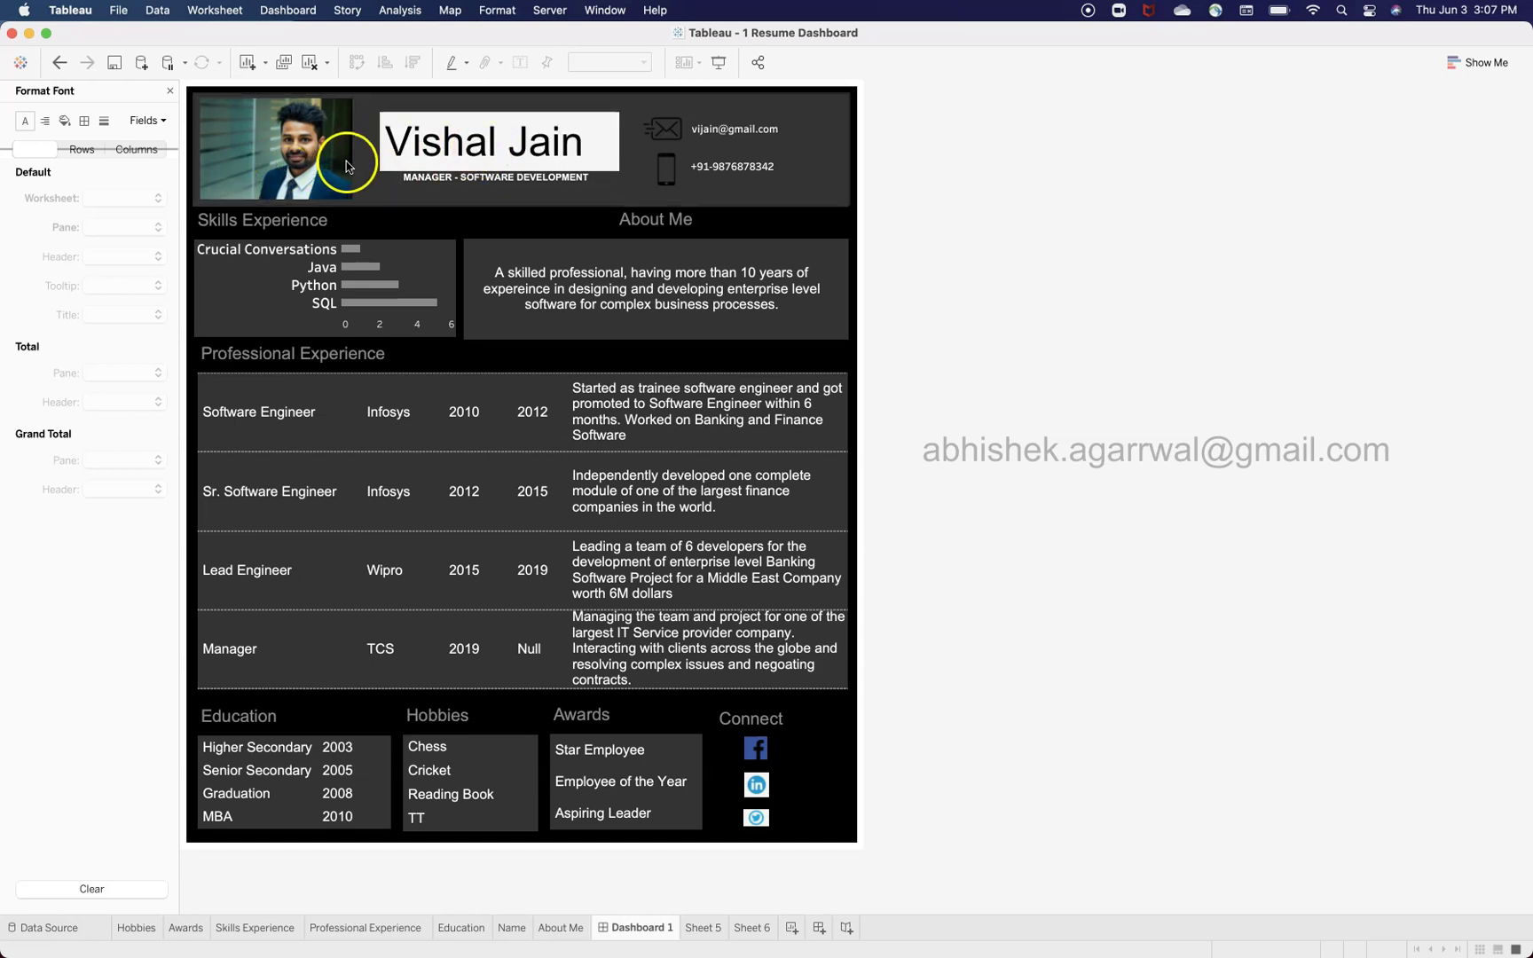
pyautogui.click(336, 150)
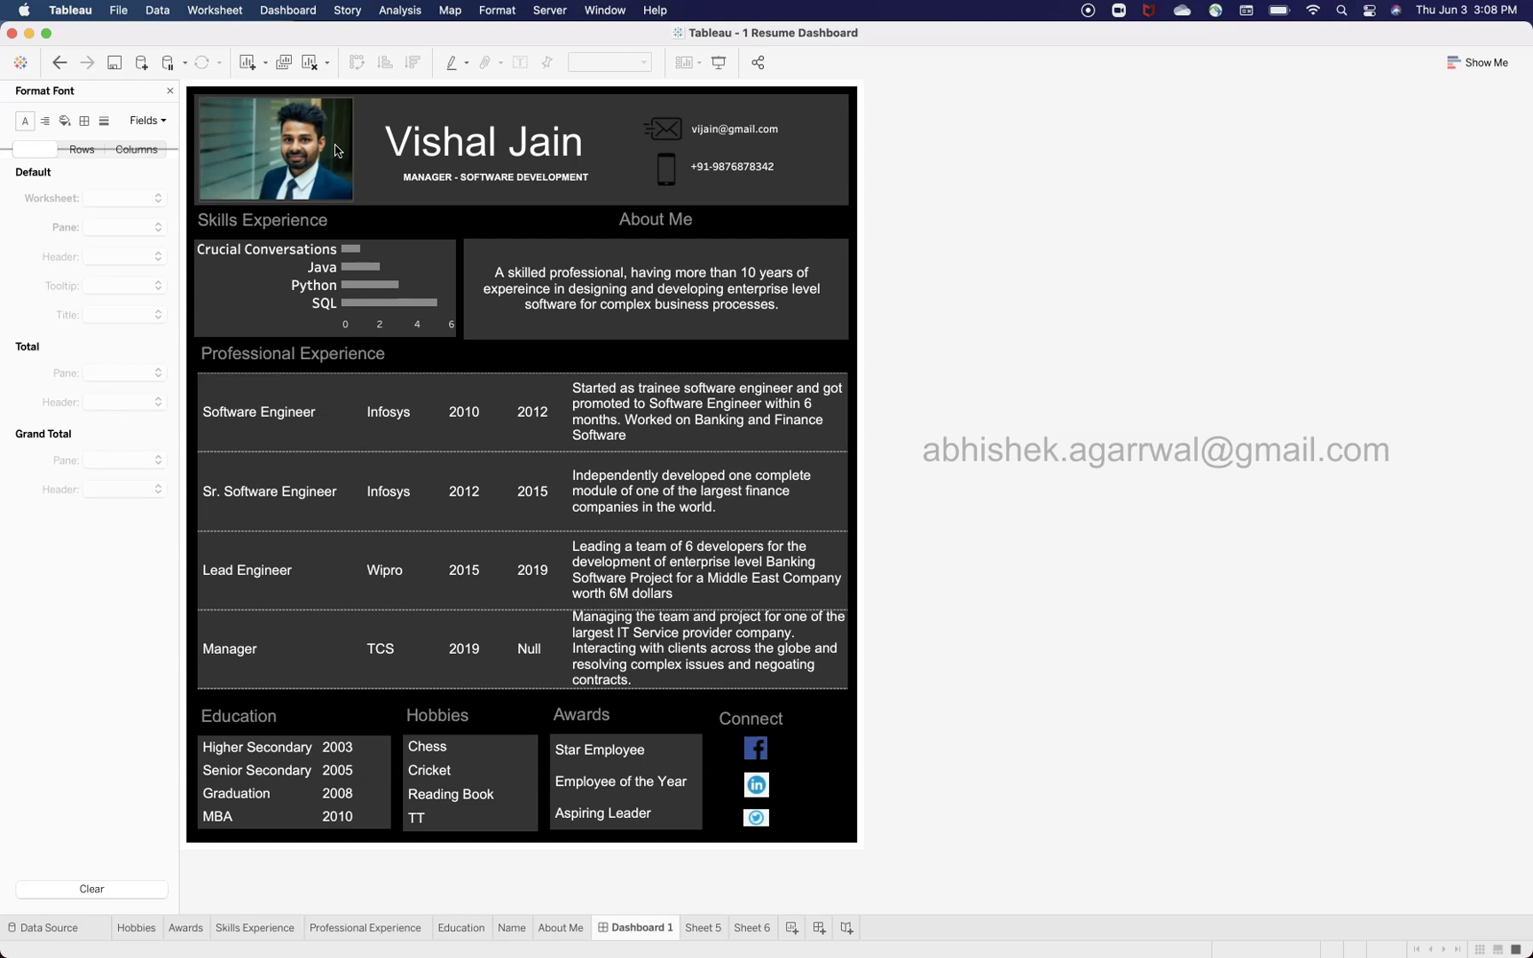
pyautogui.moveTo(335, 151); pyautogui.dragTo(78, 934)
pyautogui.hotkey('alt', 'shift', 'p')
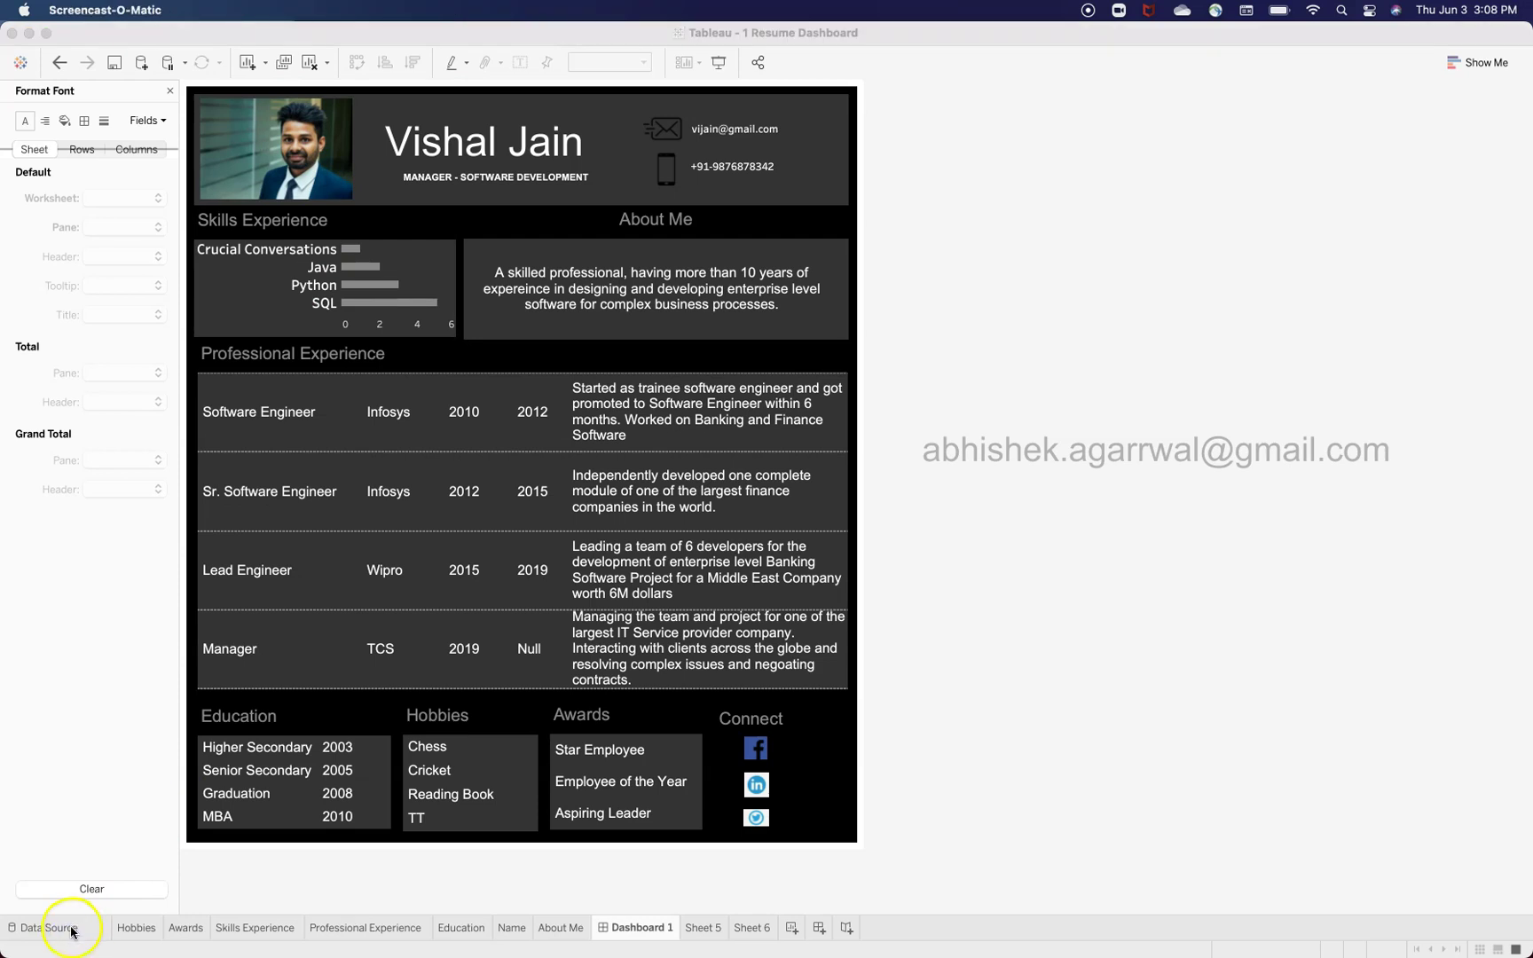
# View the data source and inspect the relationship between the Personal and Professional tables, closing its settings unchanged
pyautogui.click(22, 942)
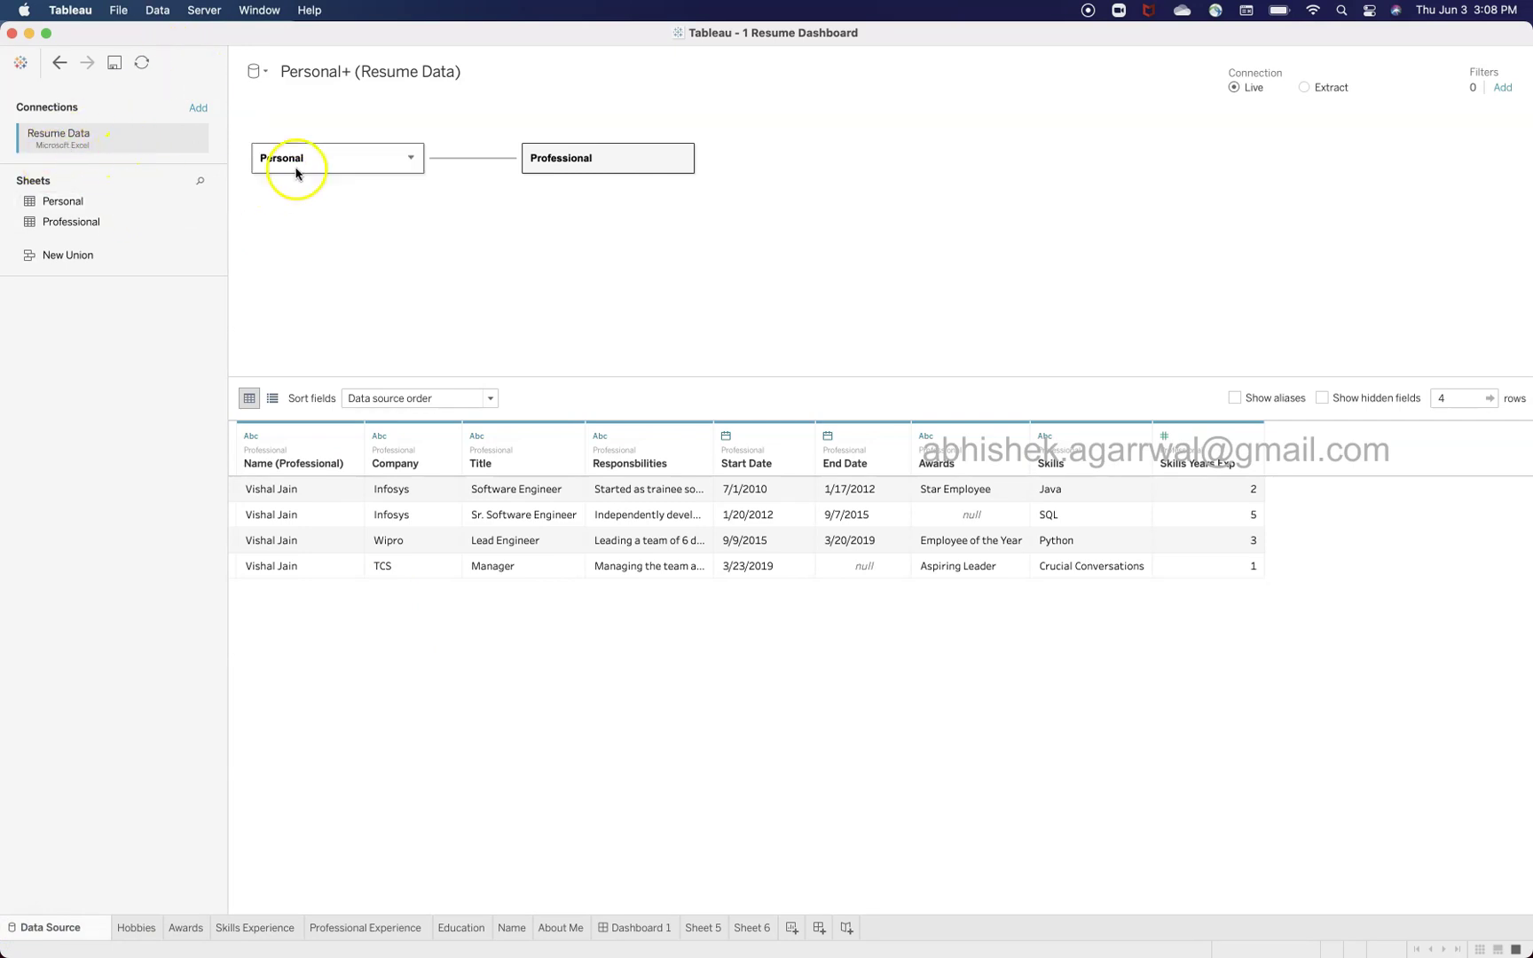
pyautogui.click(483, 159)
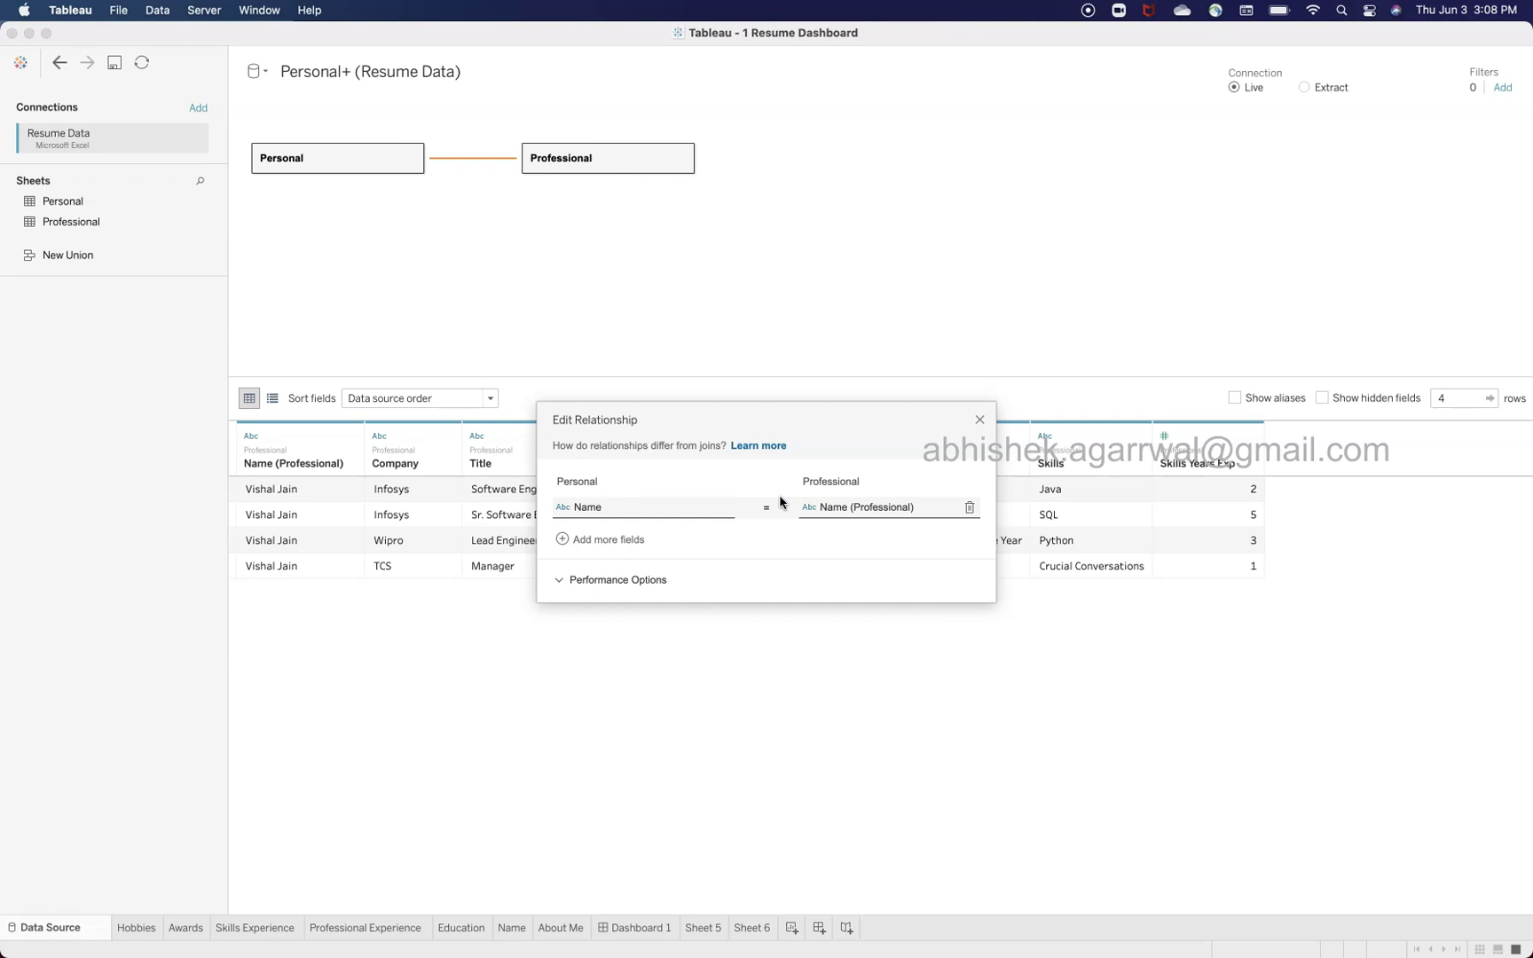
pyautogui.click(979, 421)
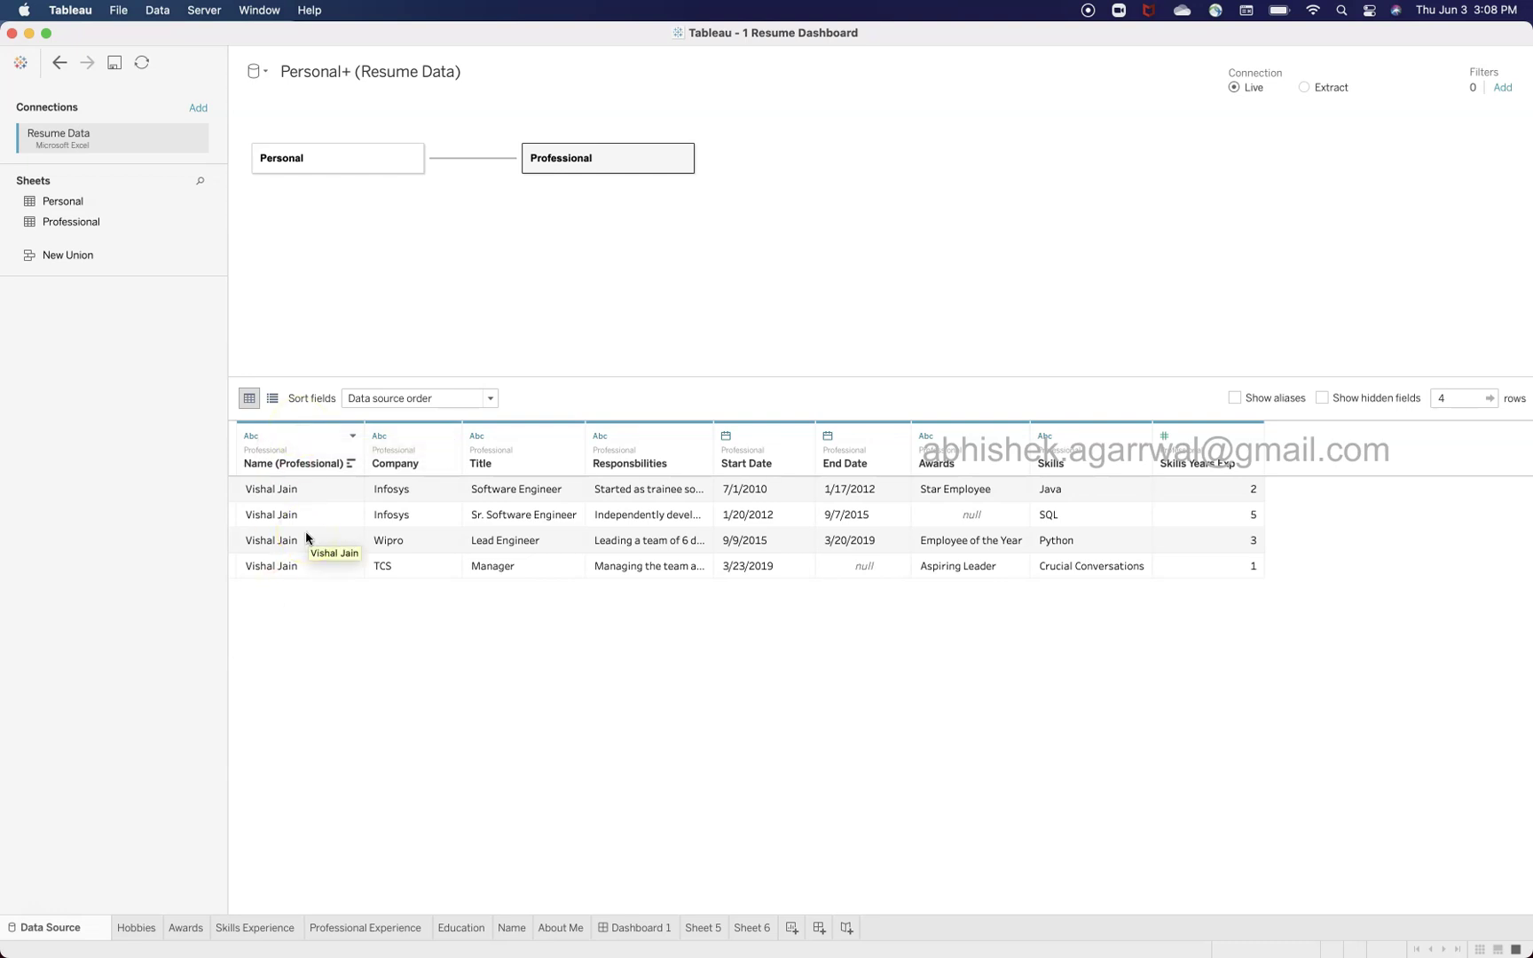
# Open the Hobbies worksheet, show its data fields and remove the Hobbies field from the text marks
pyautogui.click(140, 927)
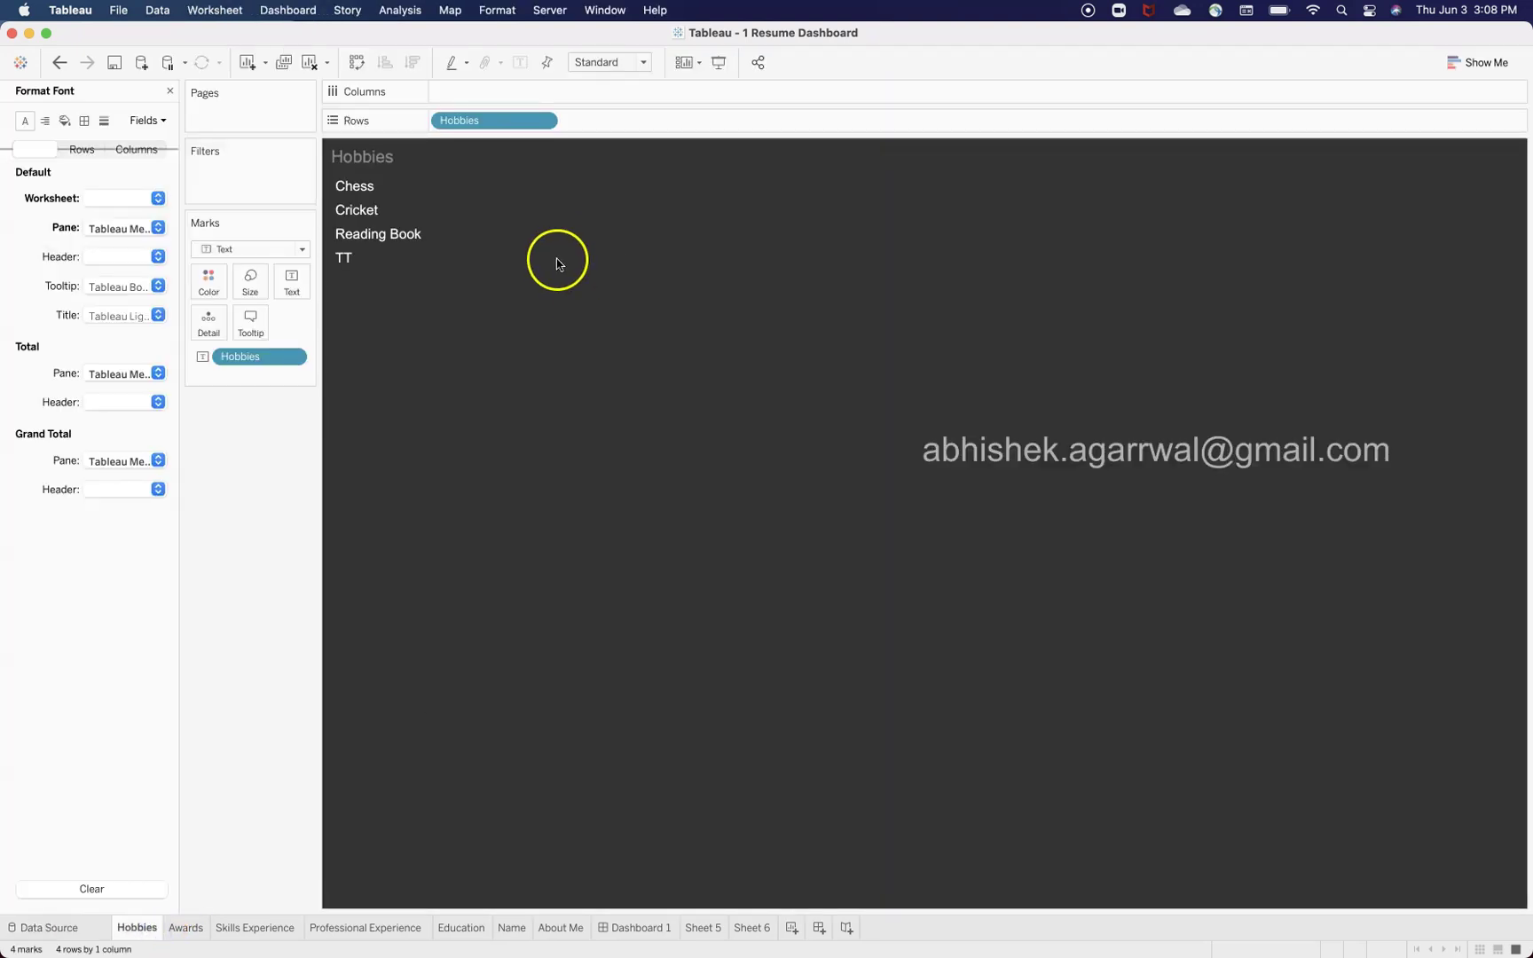
pyautogui.click(168, 92)
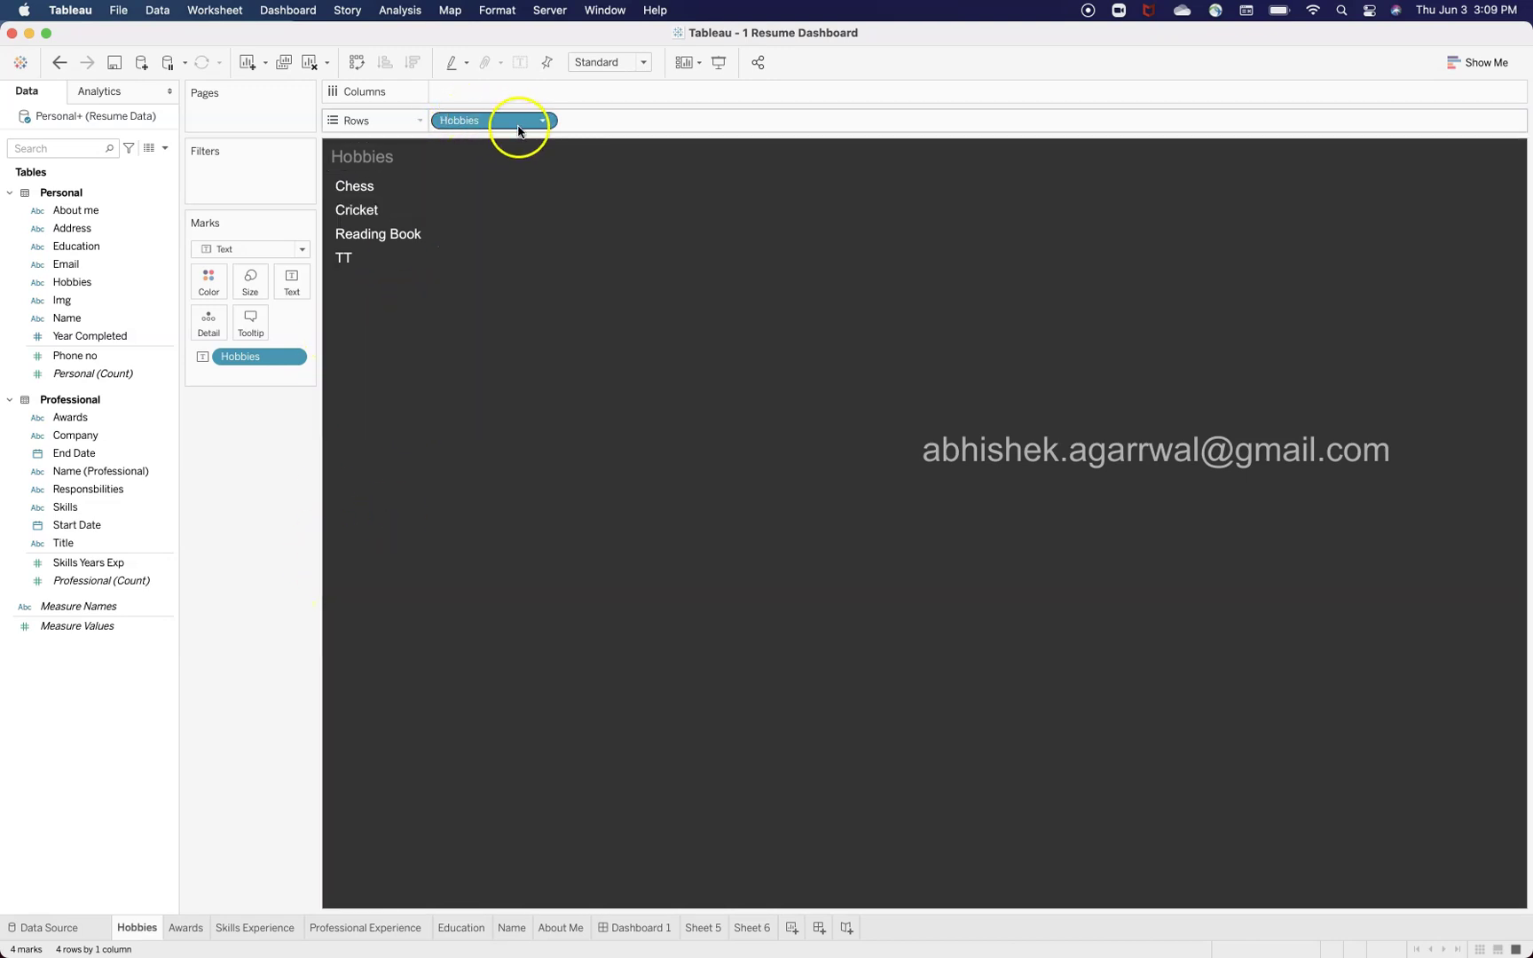
pyautogui.moveTo(246, 357); pyautogui.dragTo(251, 507)
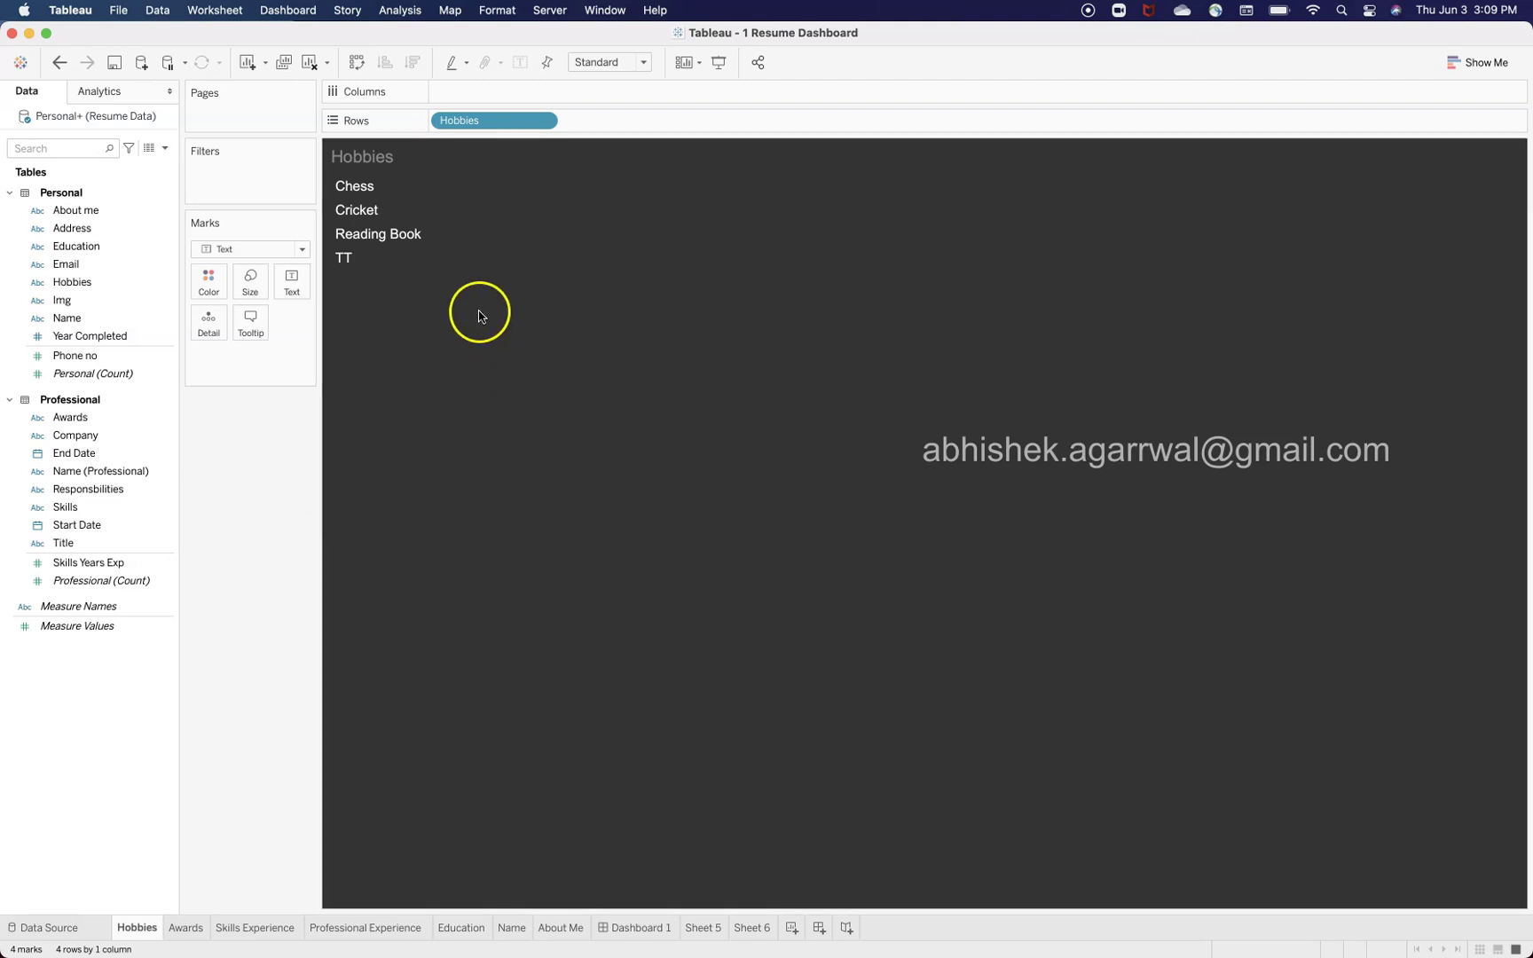
# View the shading settings of the Hobbies worksheet and show the color choices for the worksheet background
pyautogui.rightClick(659, 331)
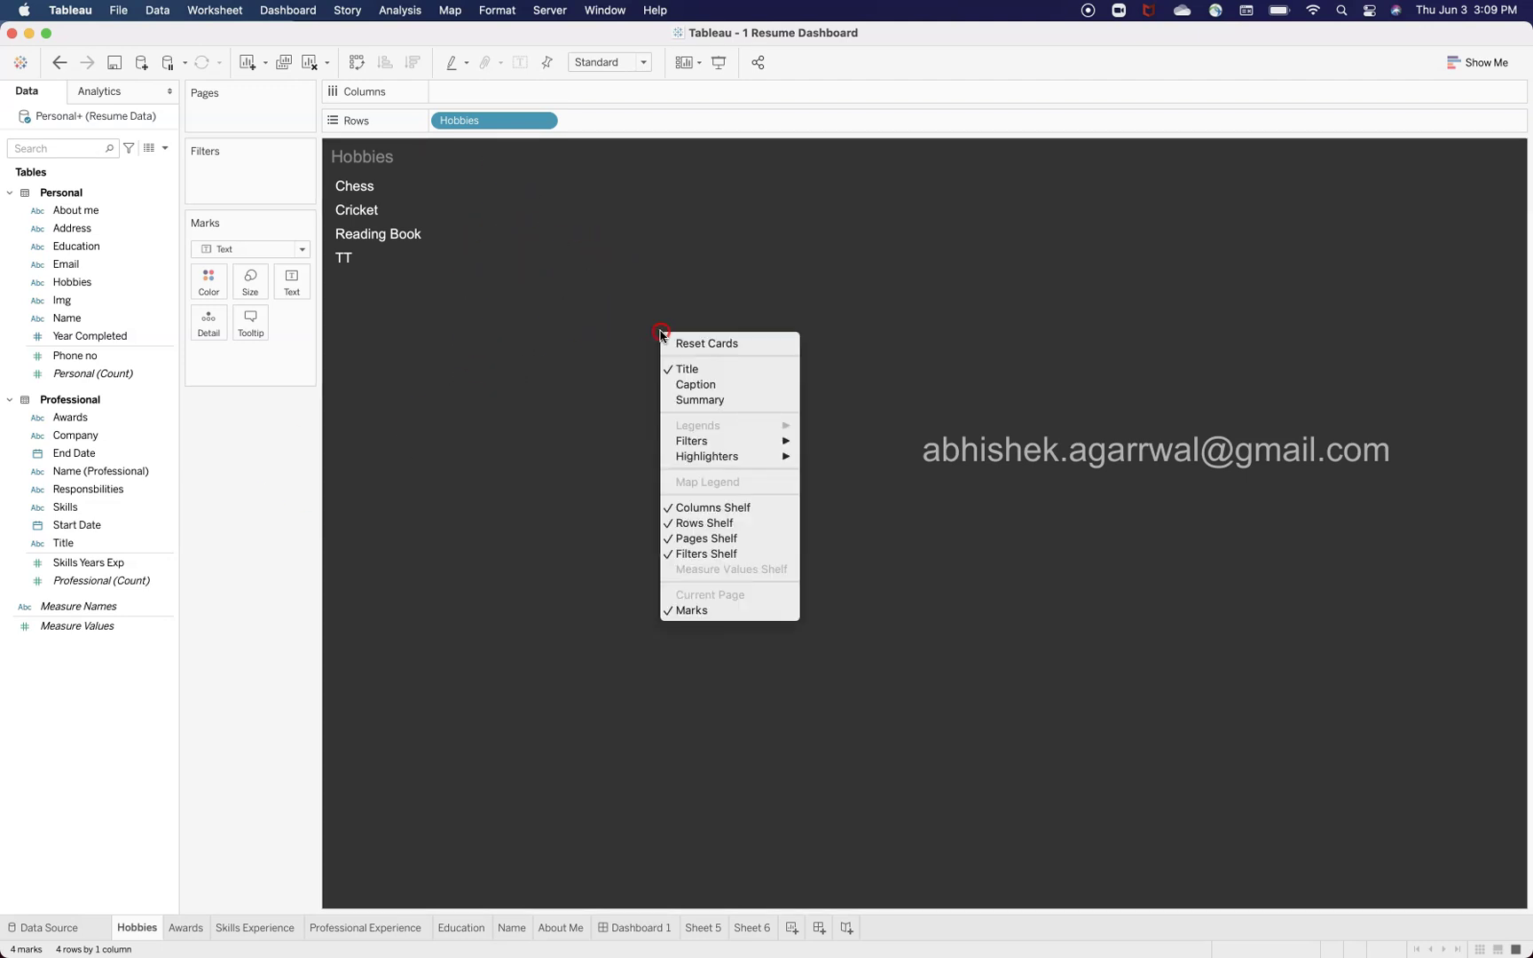
pyautogui.click(594, 482)
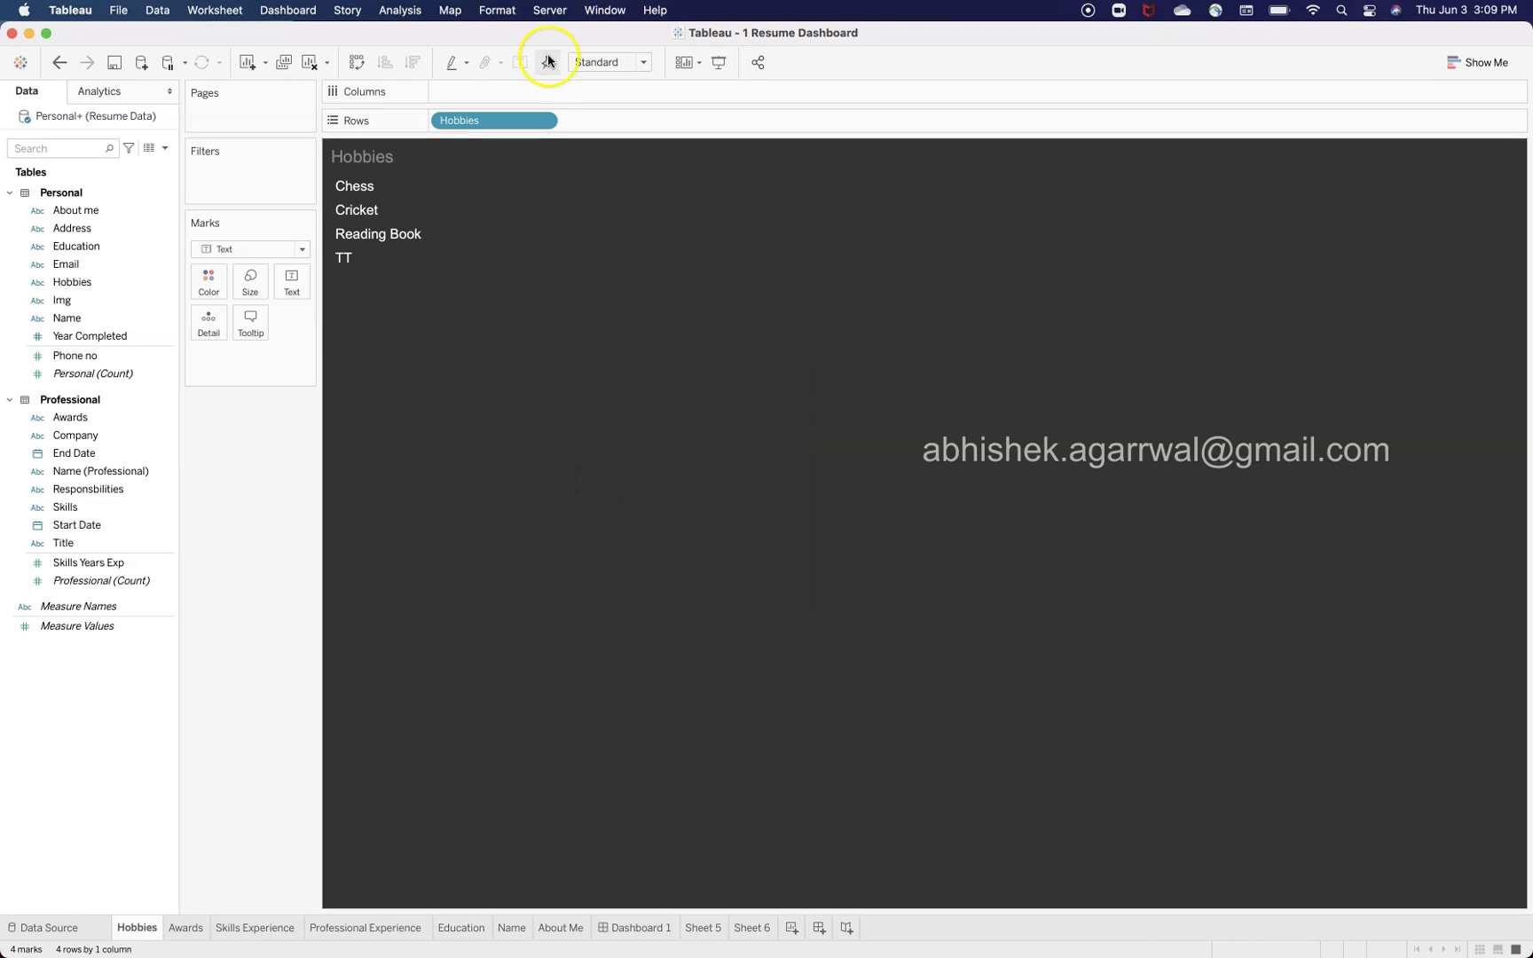
pyautogui.click(497, 10)
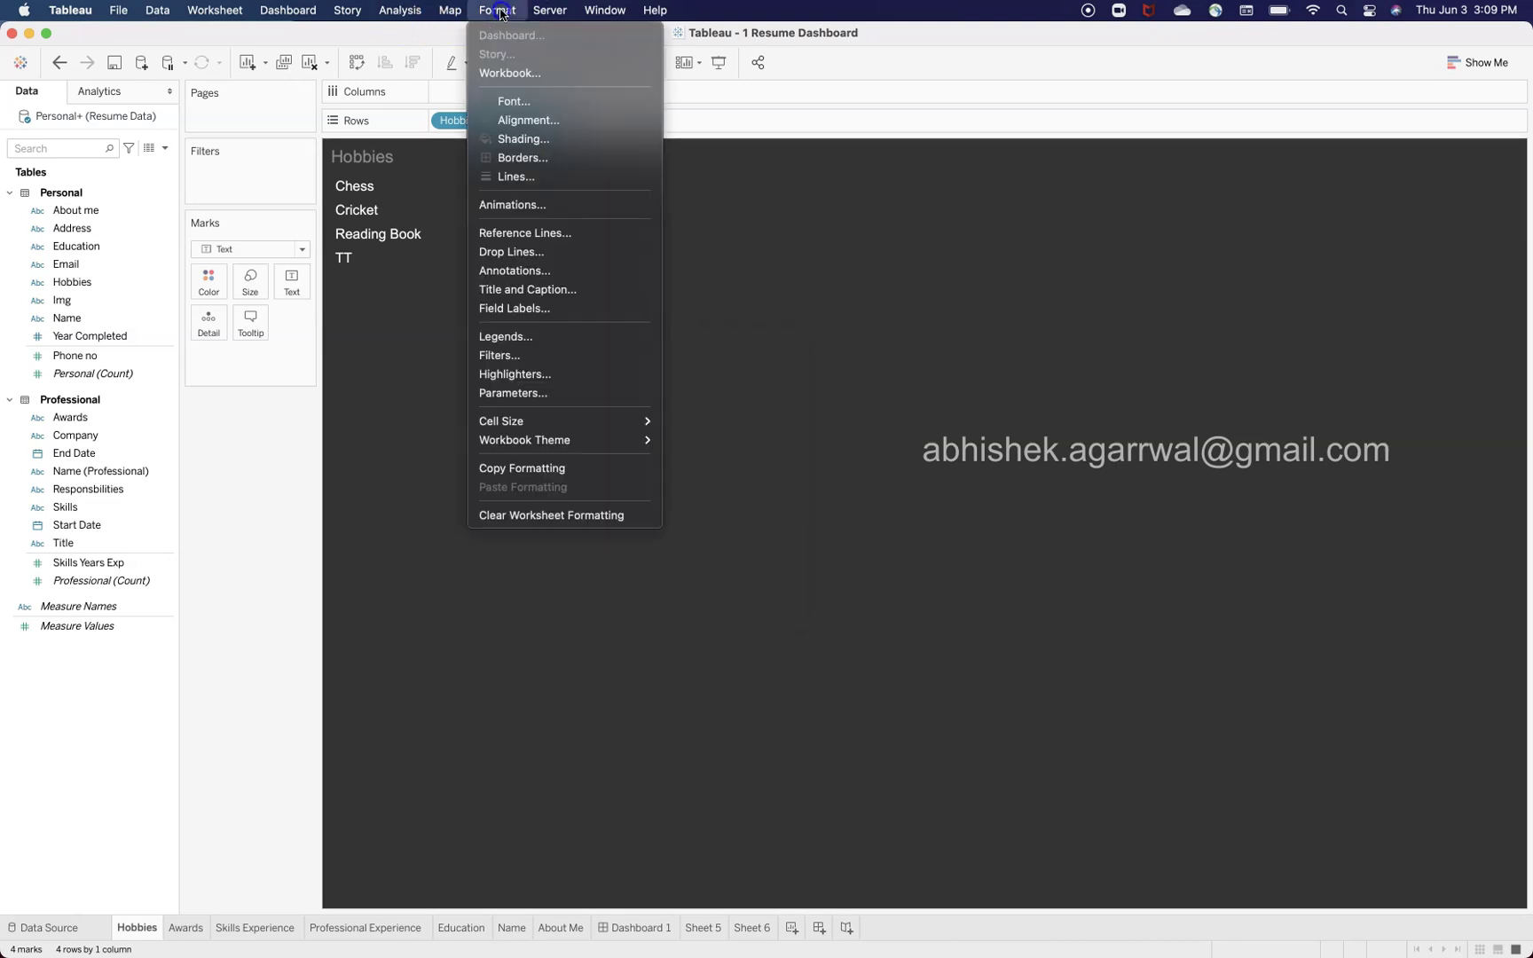
pyautogui.click(520, 142)
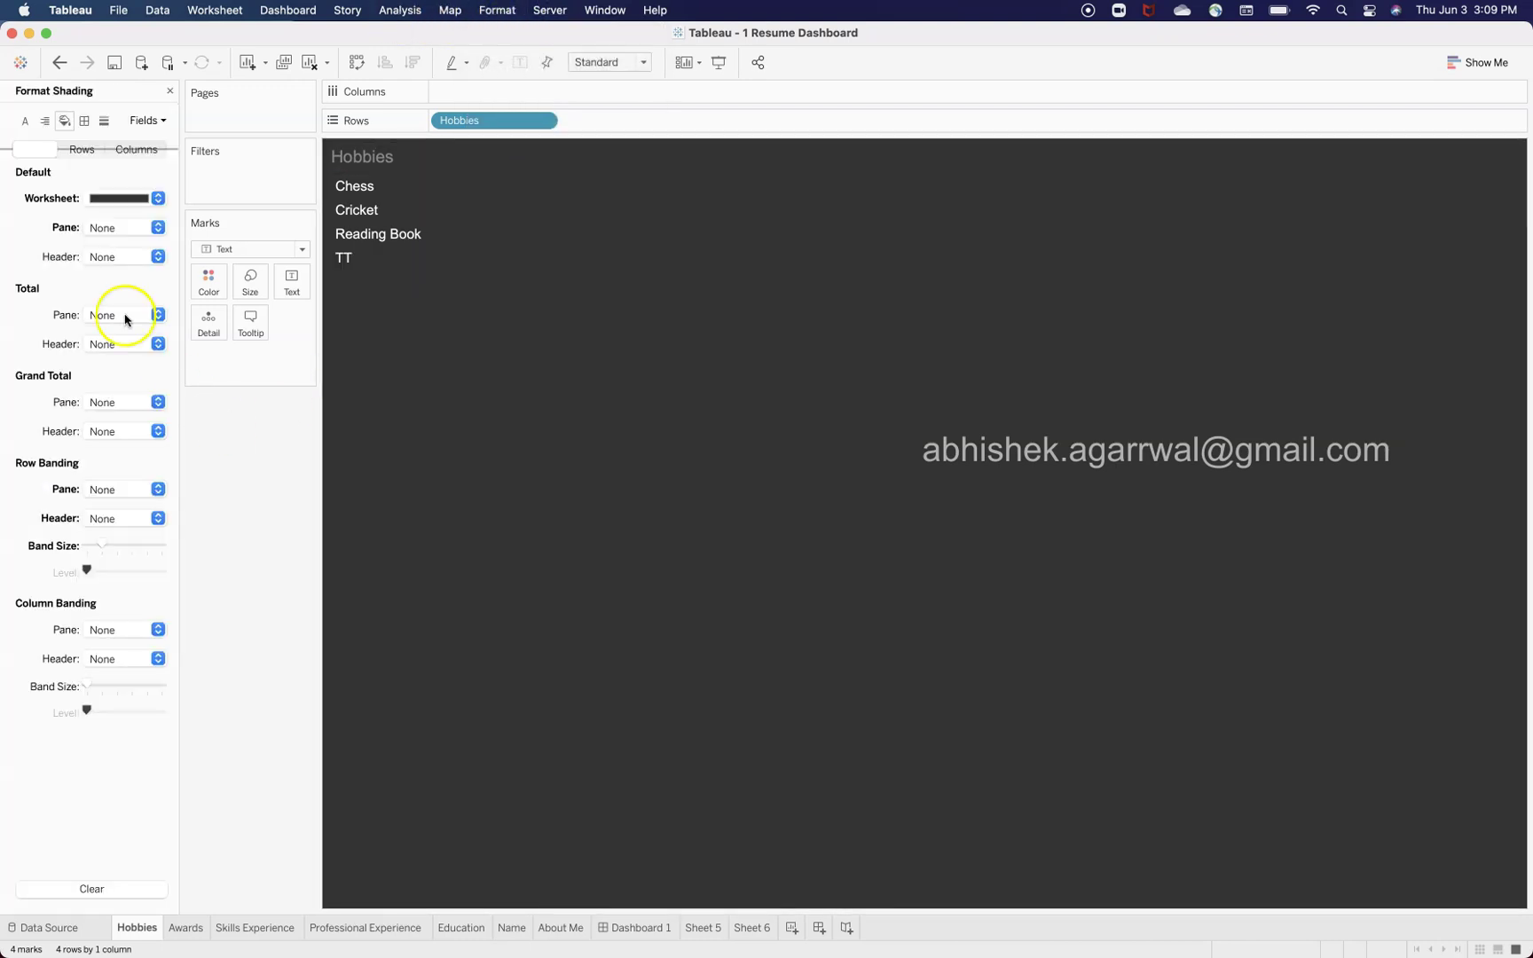
pyautogui.click(136, 198)
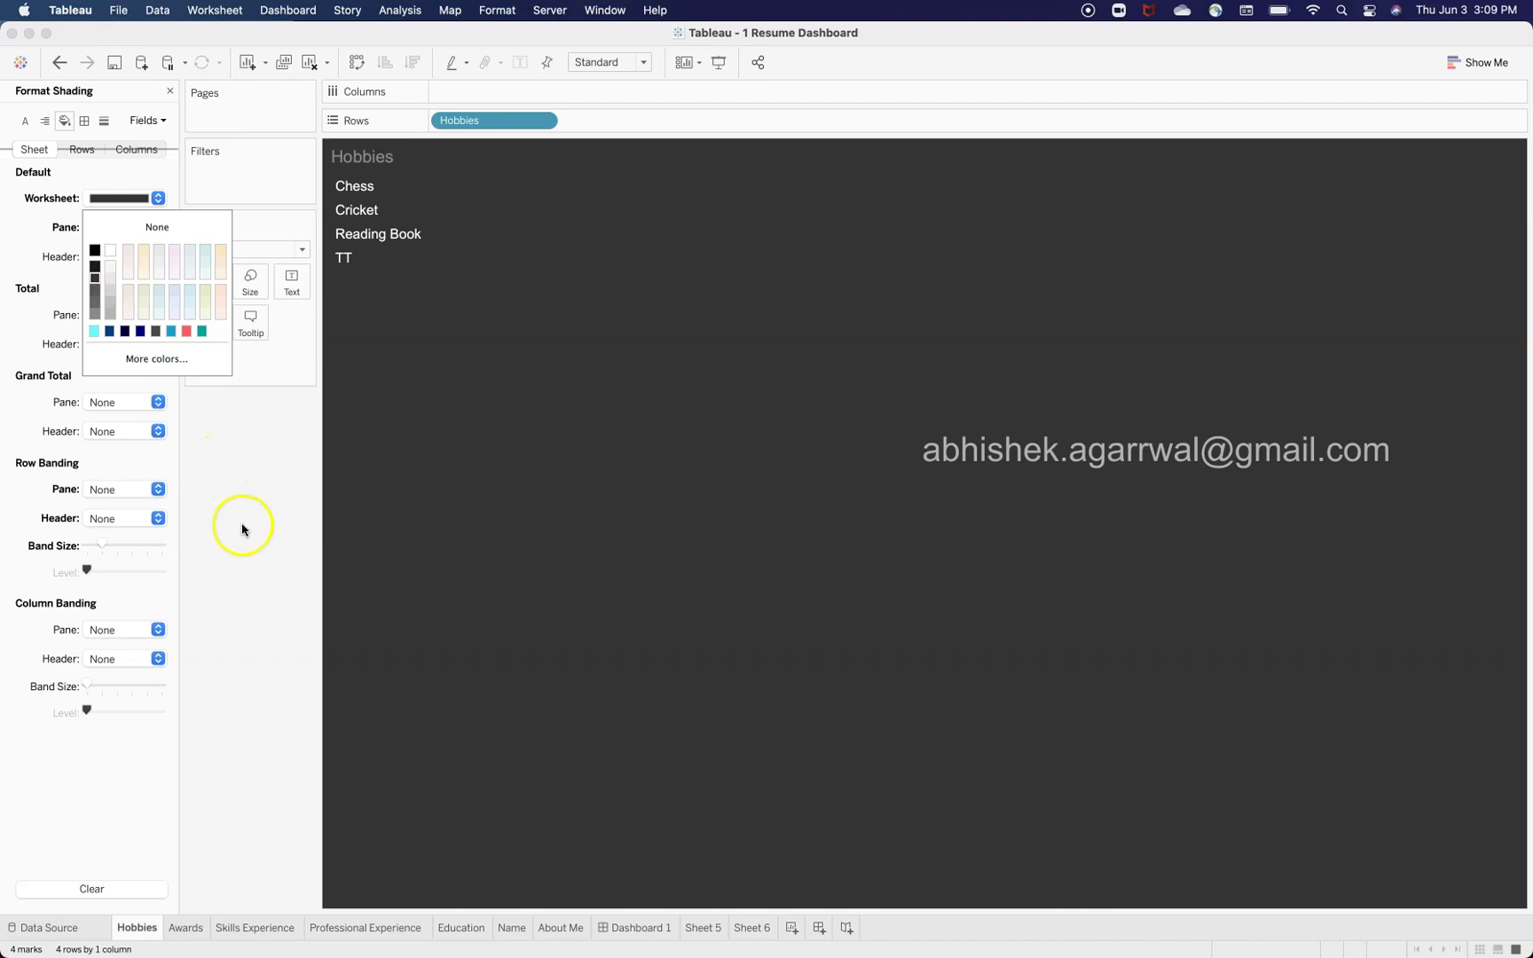
# Return to Dashboard 1 and compare its outer background with the shading of the header section
pyautogui.click(632, 928)
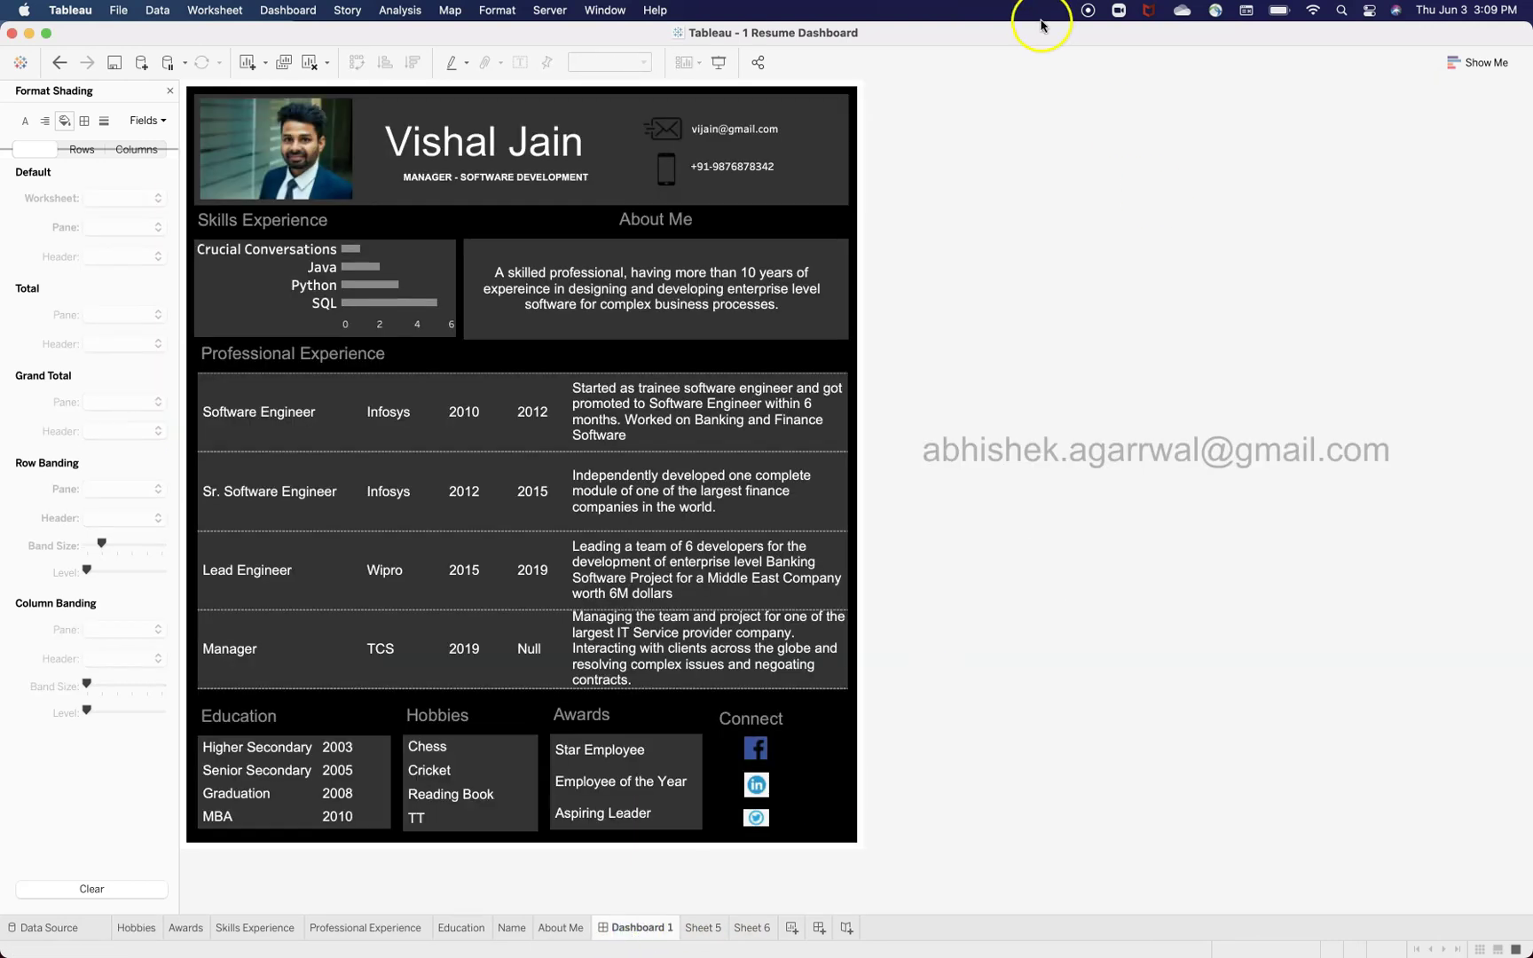
pyautogui.click(855, 97)
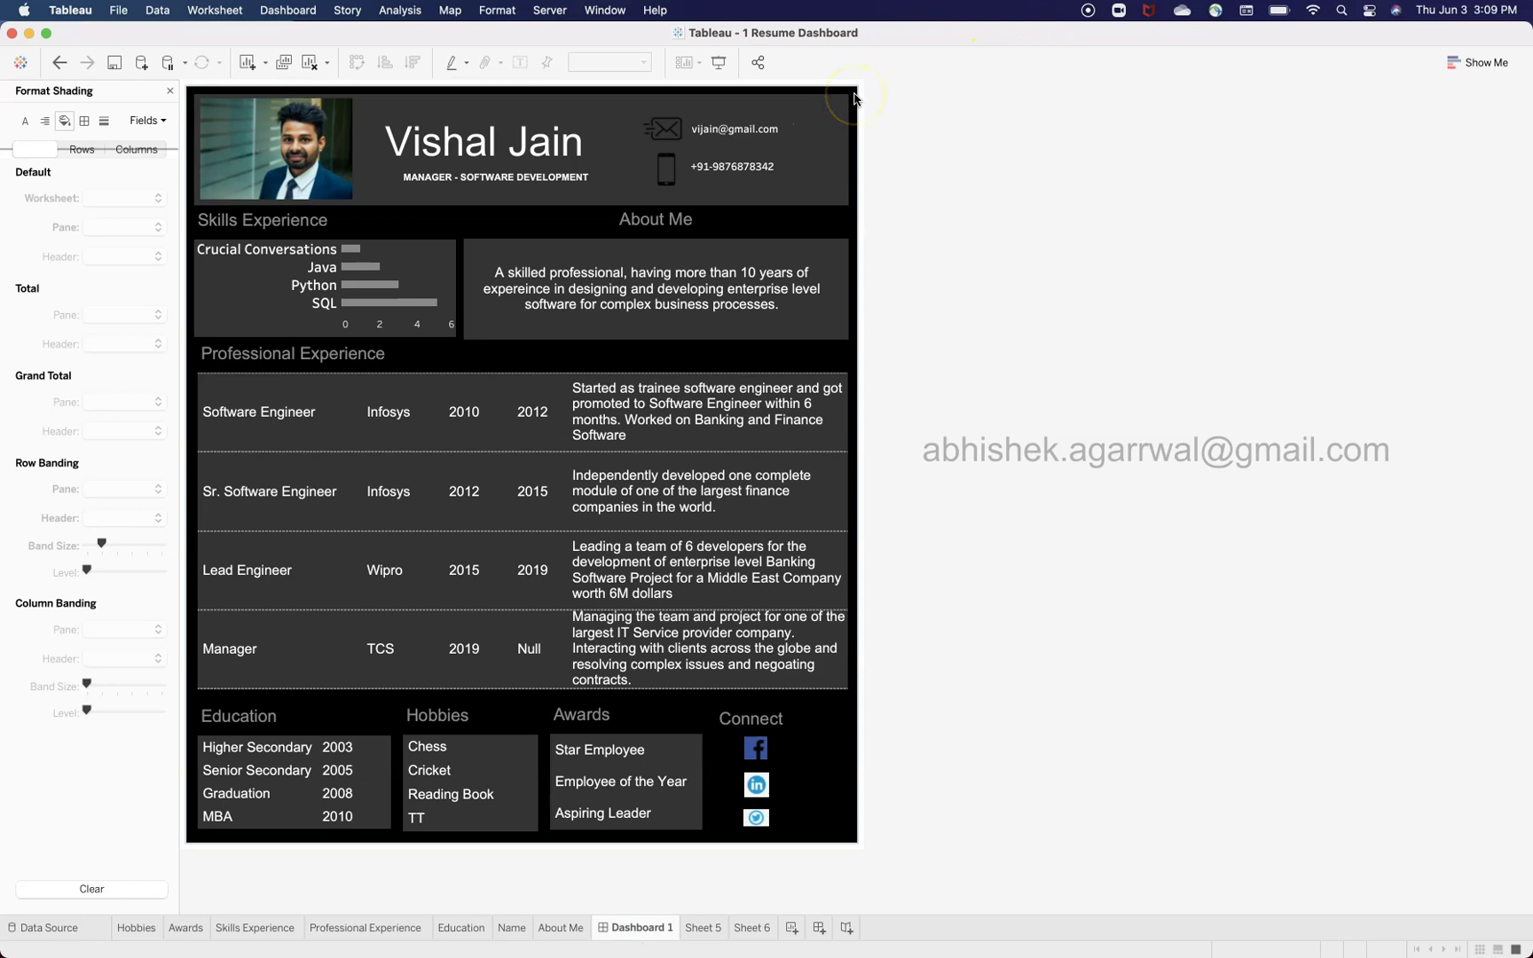
pyautogui.click(853, 102)
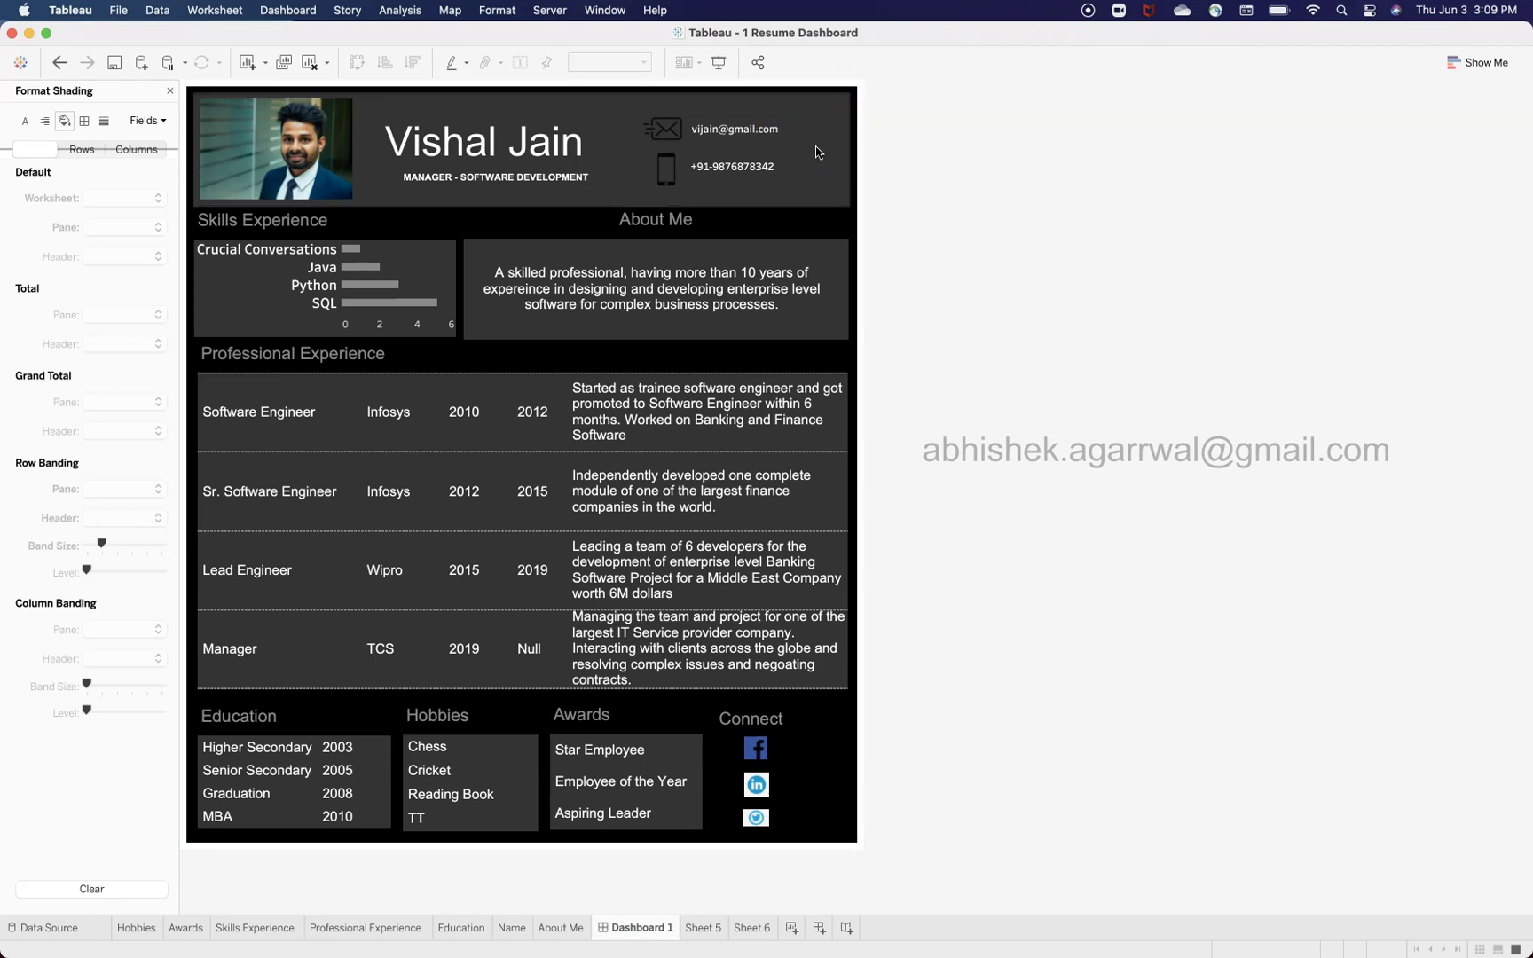
pyautogui.click(792, 175)
# Review the Hobbies, Awards and Skills Experience worksheets, including the bar size setting of the skills chart
pyautogui.click(136, 927)
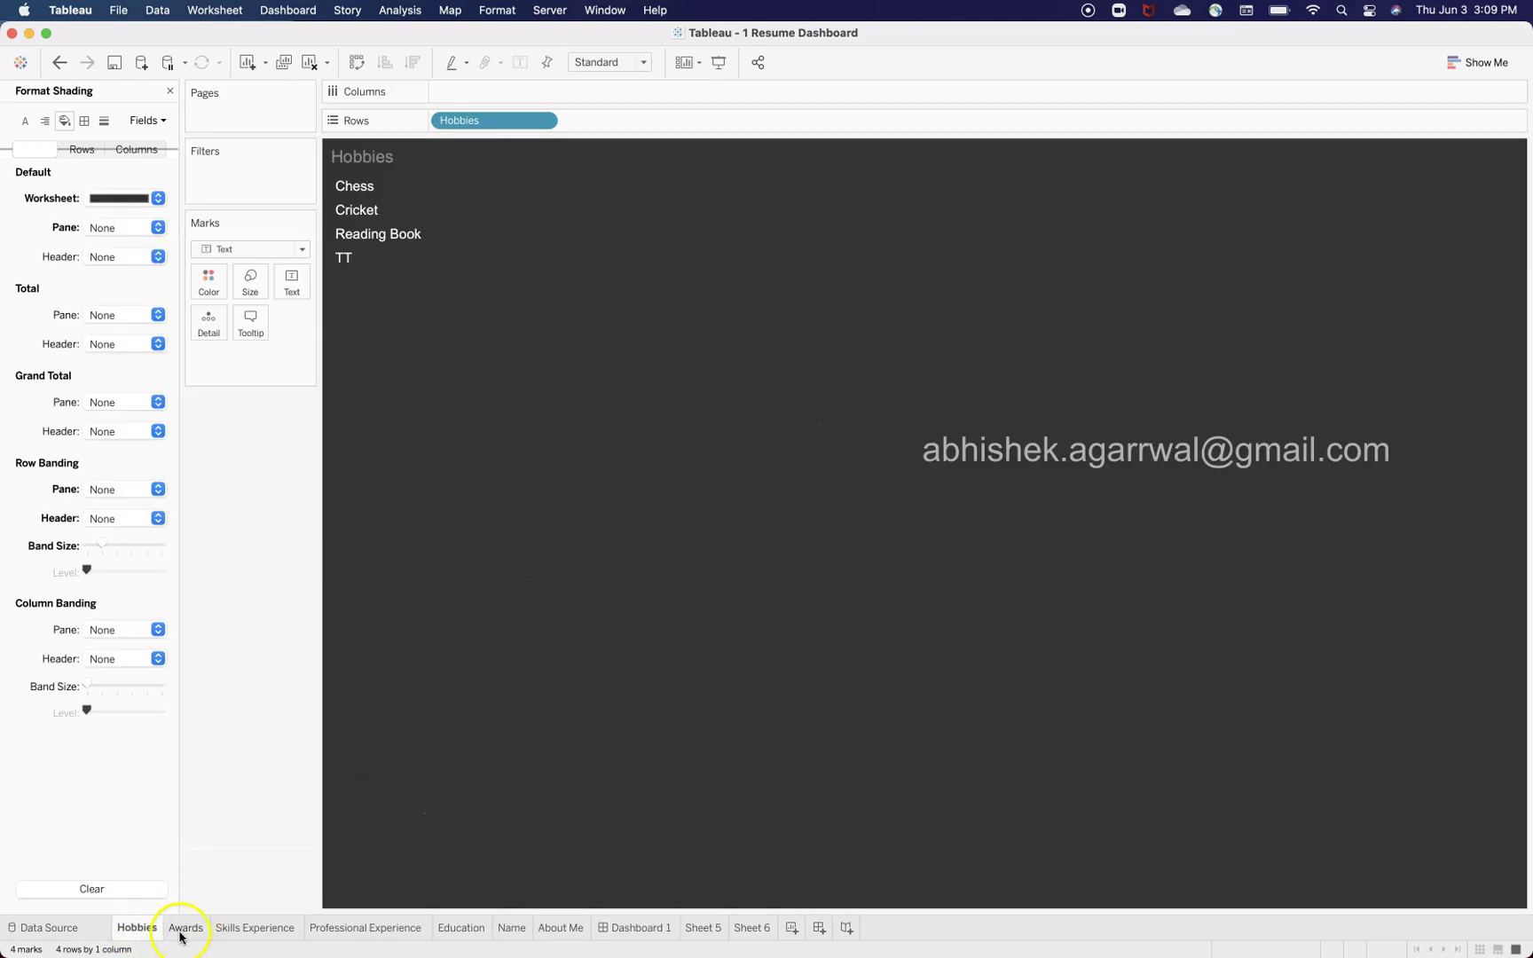
pyautogui.click(181, 927)
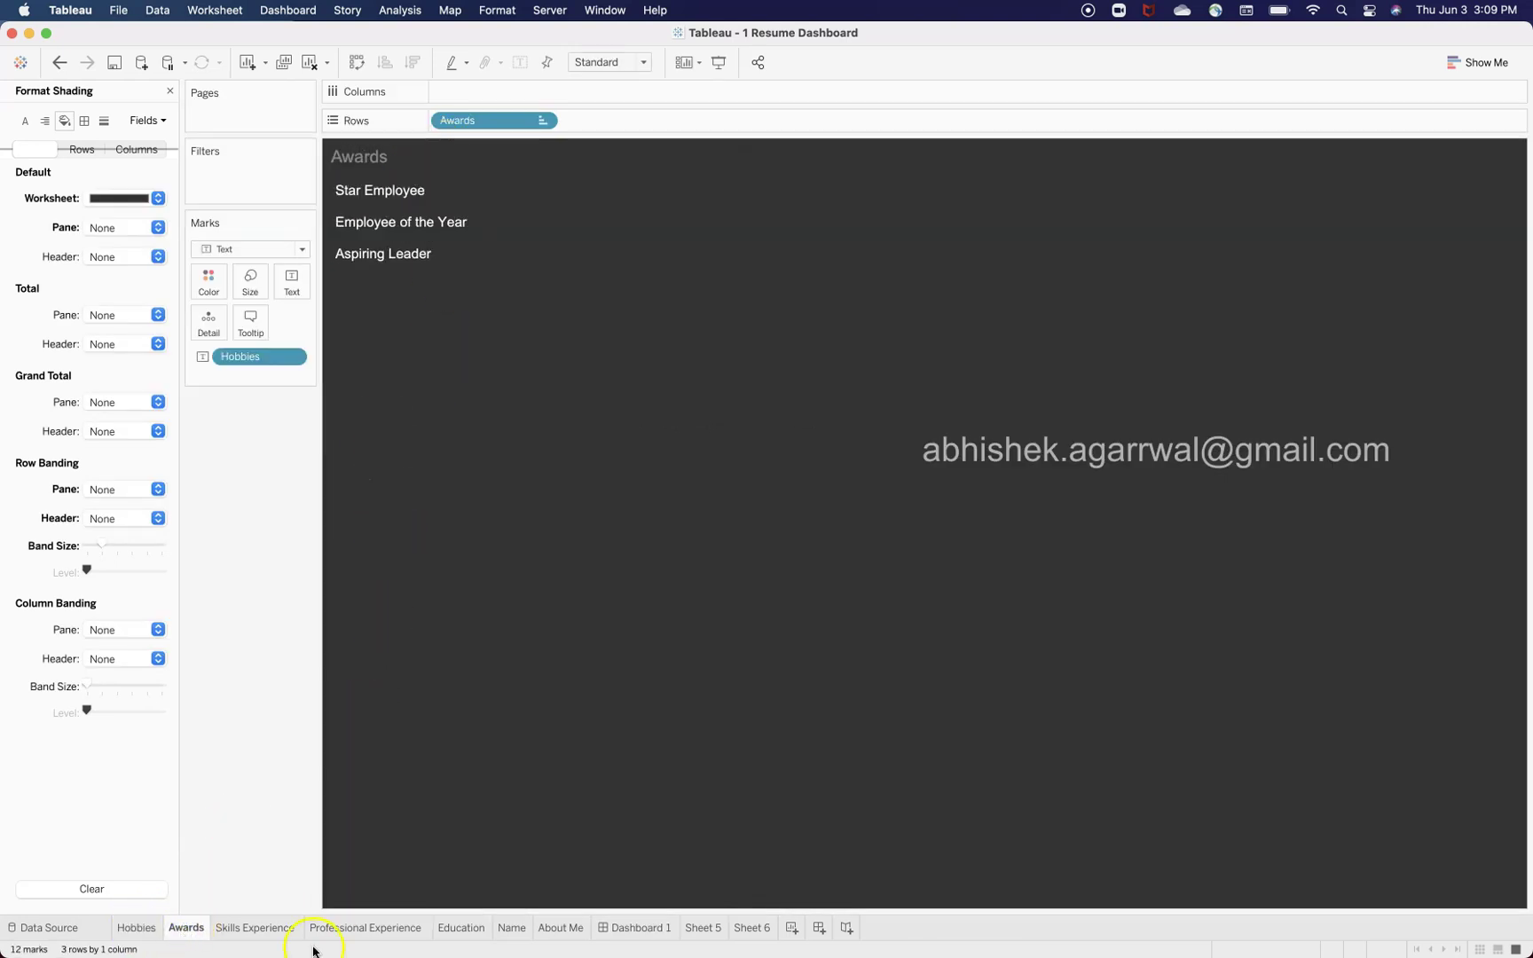
pyautogui.click(254, 927)
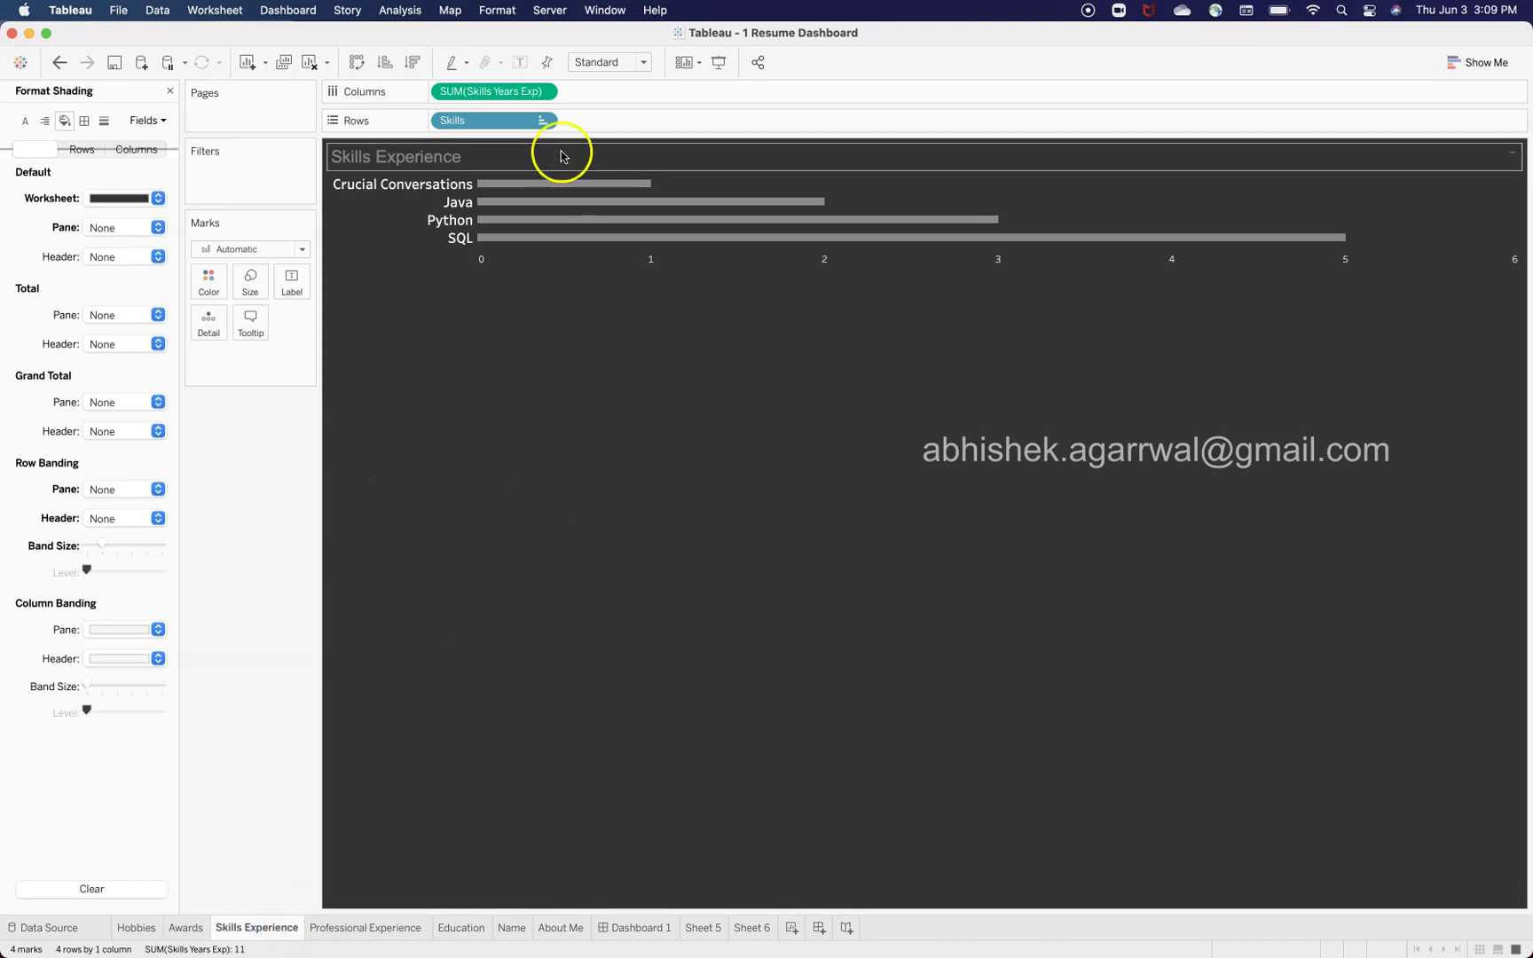
pyautogui.click(249, 282)
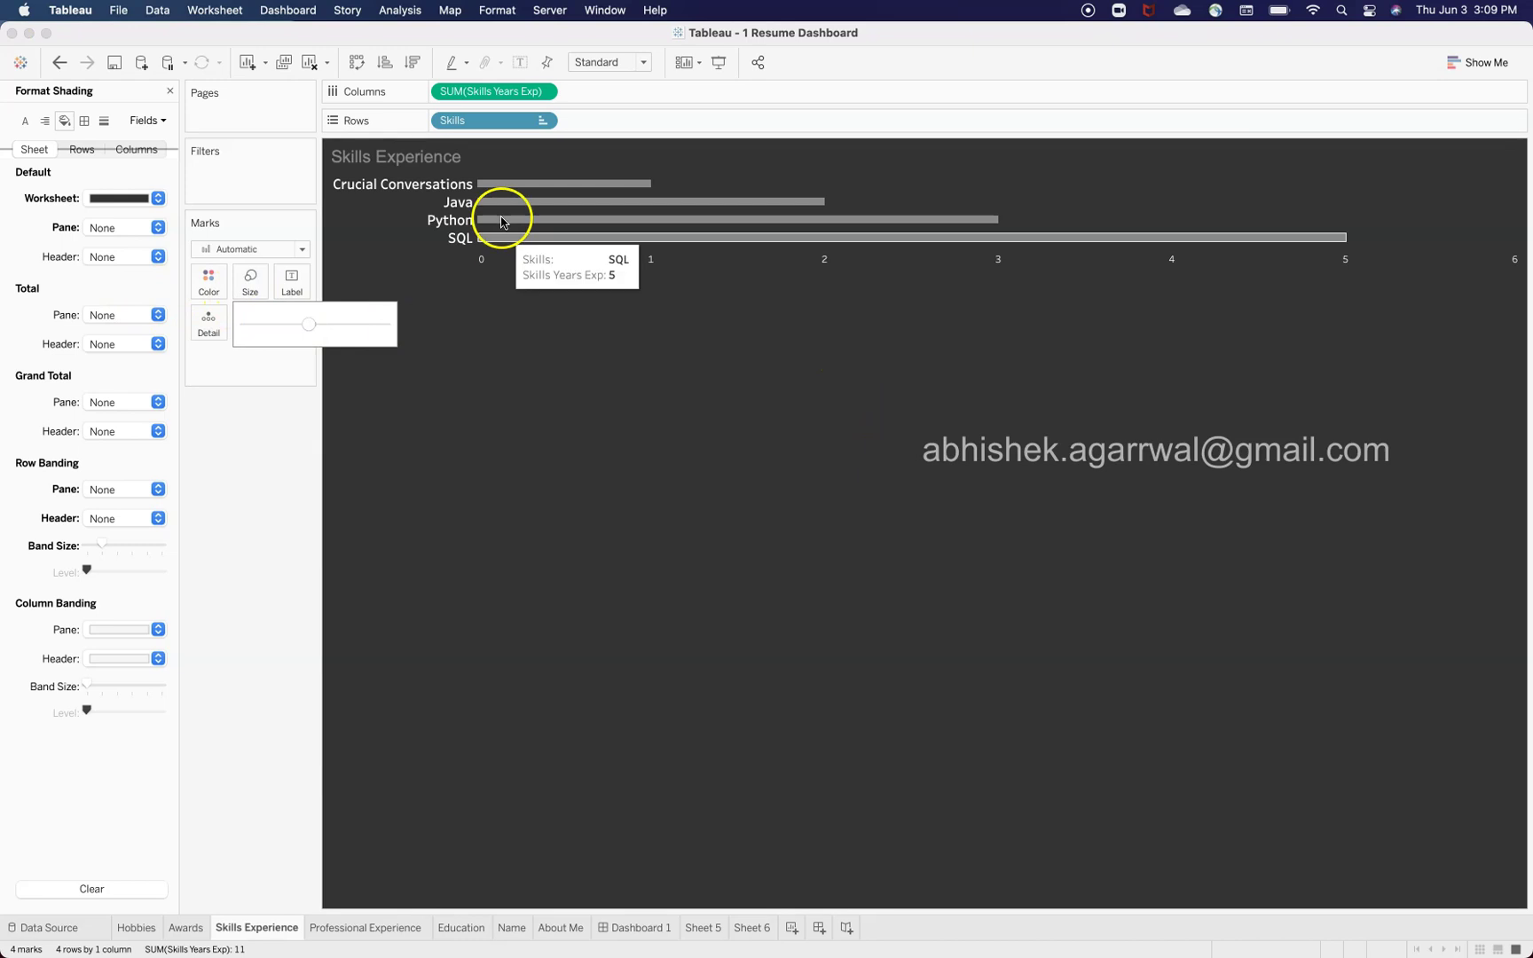
pyautogui.moveTo(532, 195)
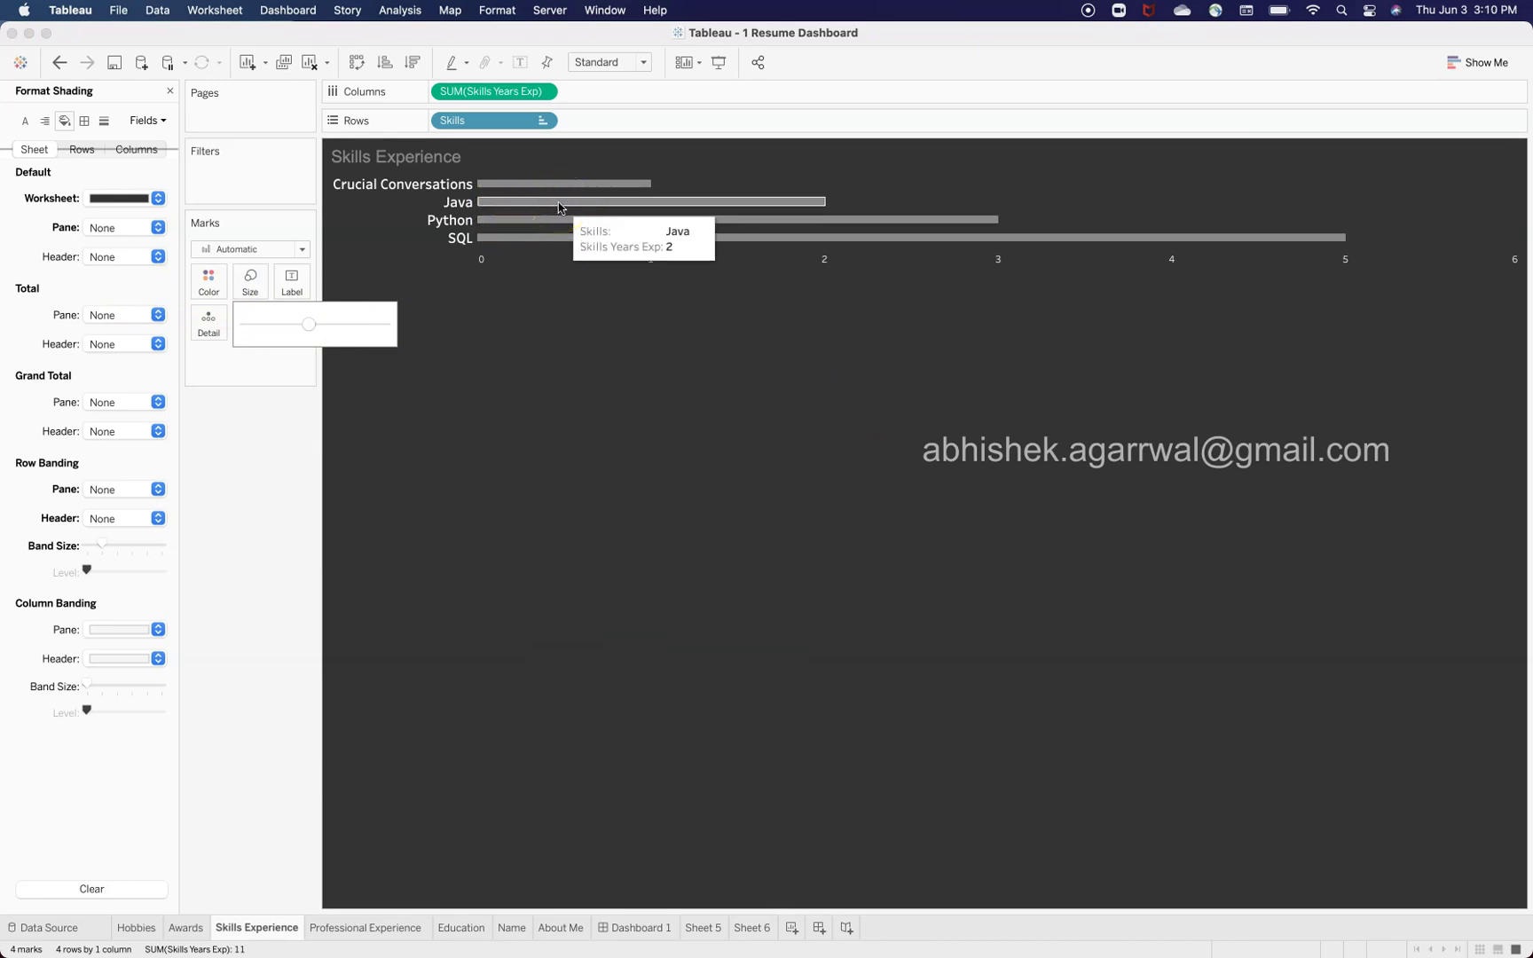
# Open the Professional Experience worksheet and examine its line formatting for the whole sheet, rows, columns and individual fields
pyautogui.click(393, 927)
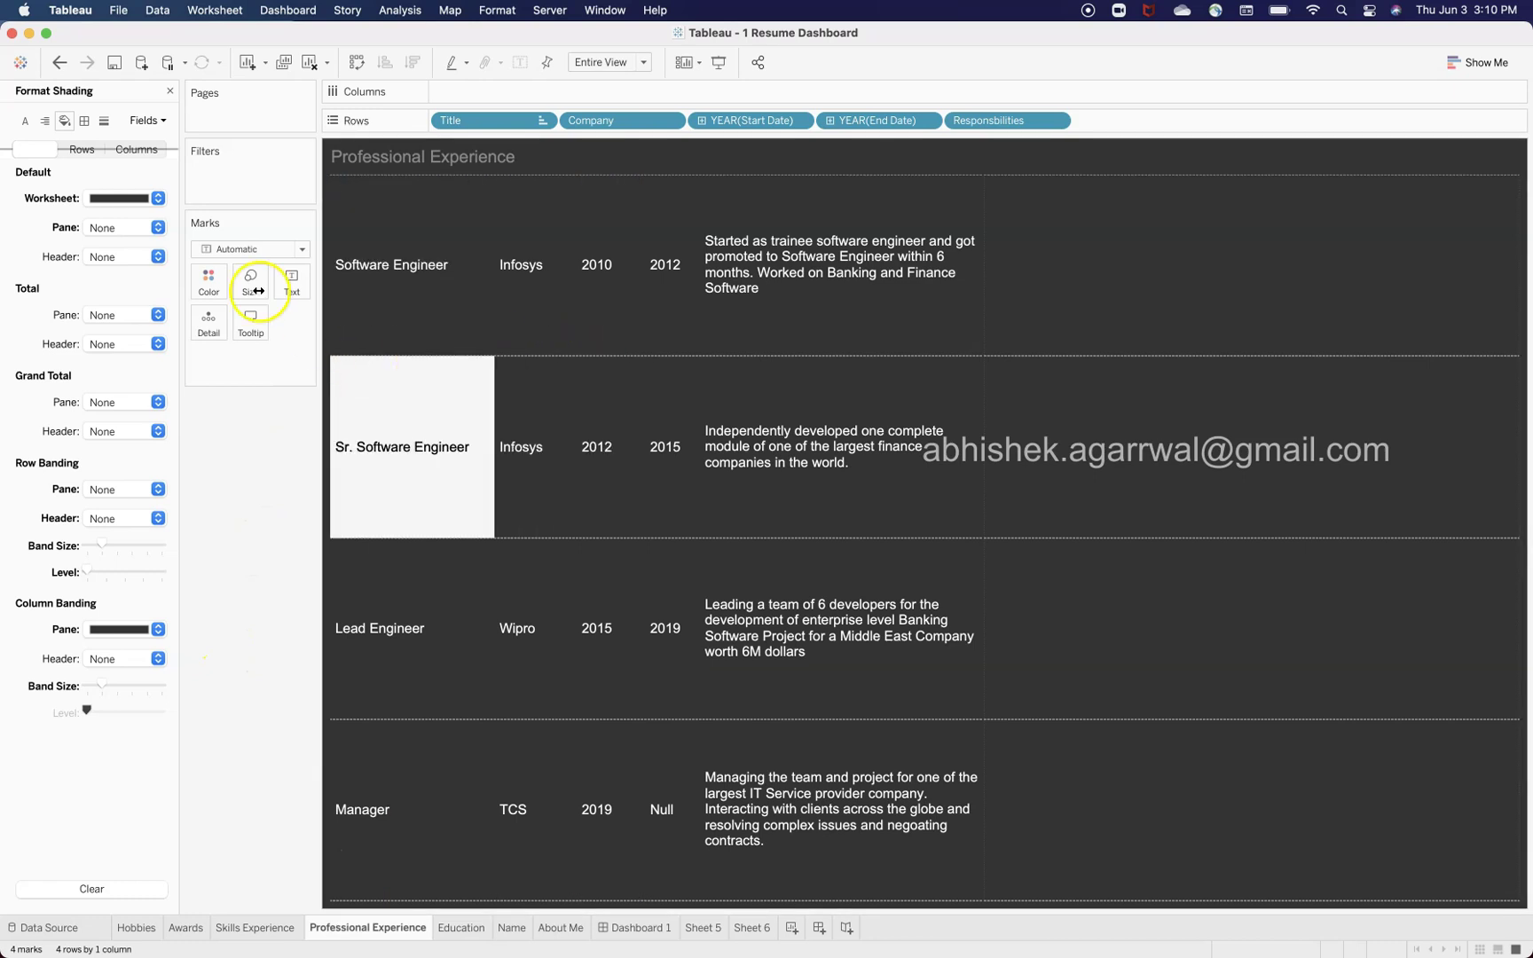
pyautogui.click(102, 124)
pyautogui.click(100, 151)
pyautogui.click(115, 149)
pyautogui.click(96, 149)
pyautogui.click(40, 151)
pyautogui.click(86, 150)
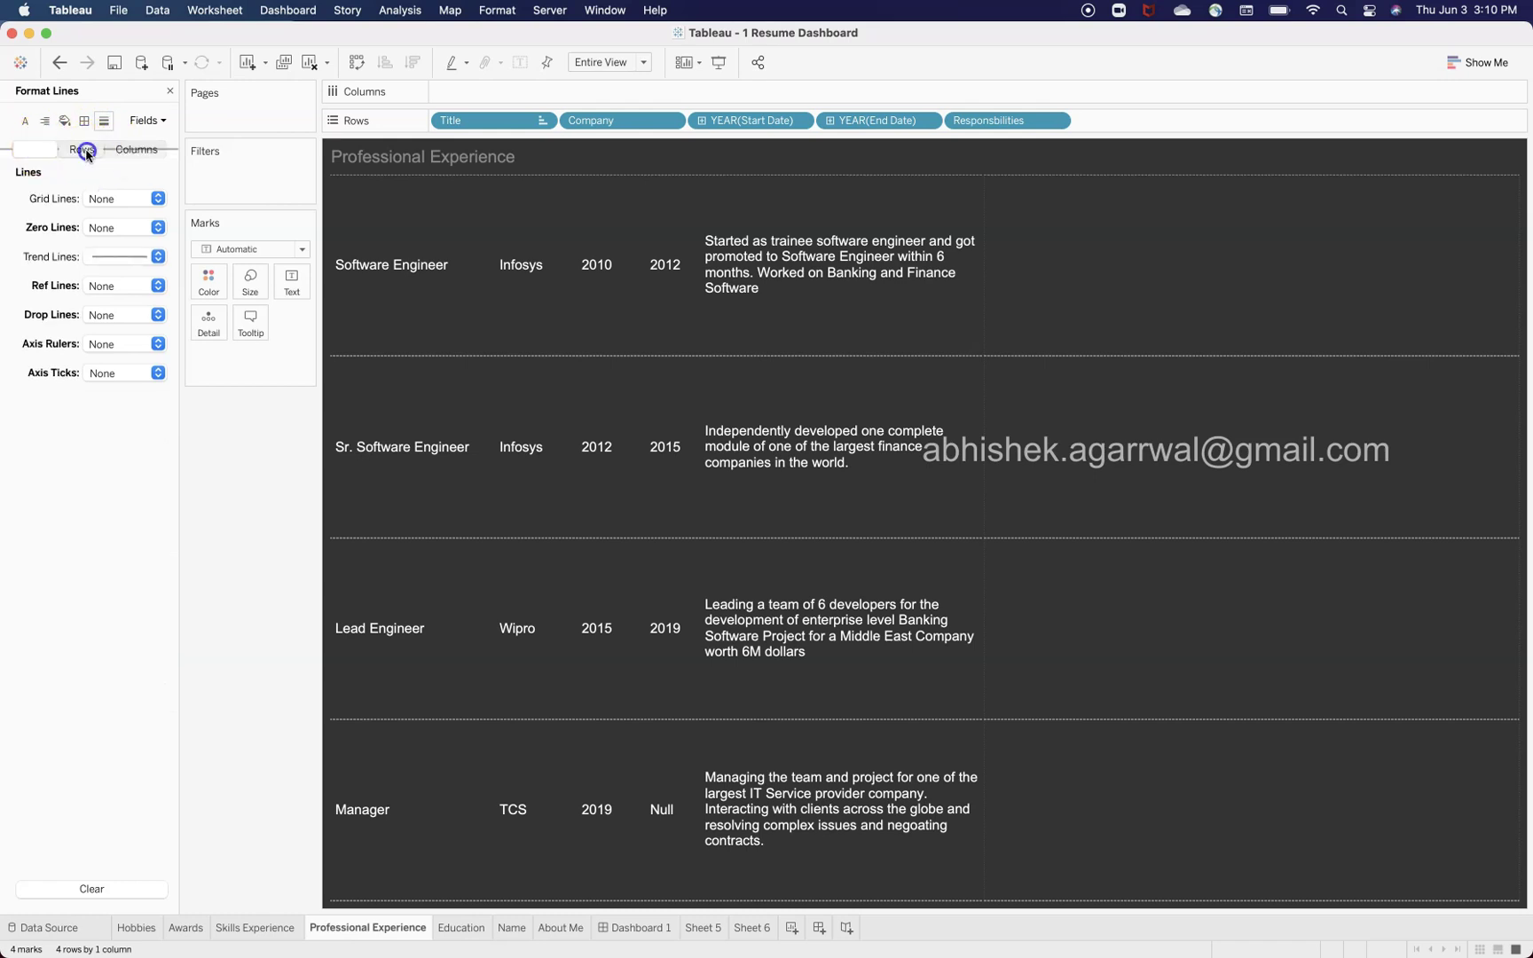
pyautogui.click(114, 150)
pyautogui.click(146, 122)
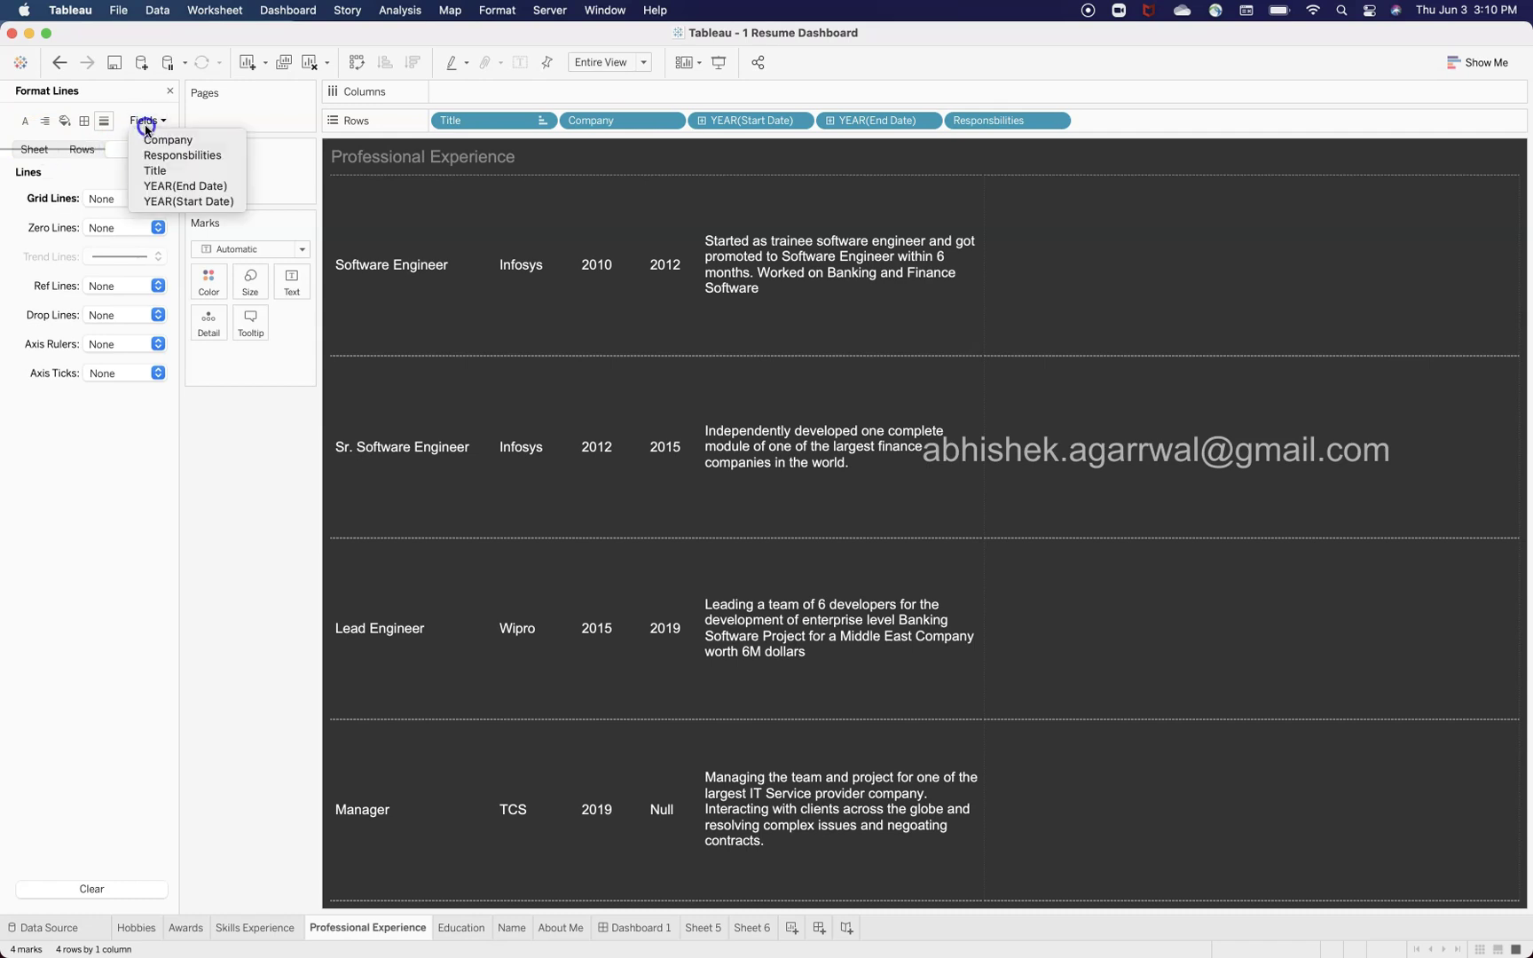
pyautogui.click(146, 127)
pyautogui.click(108, 125)
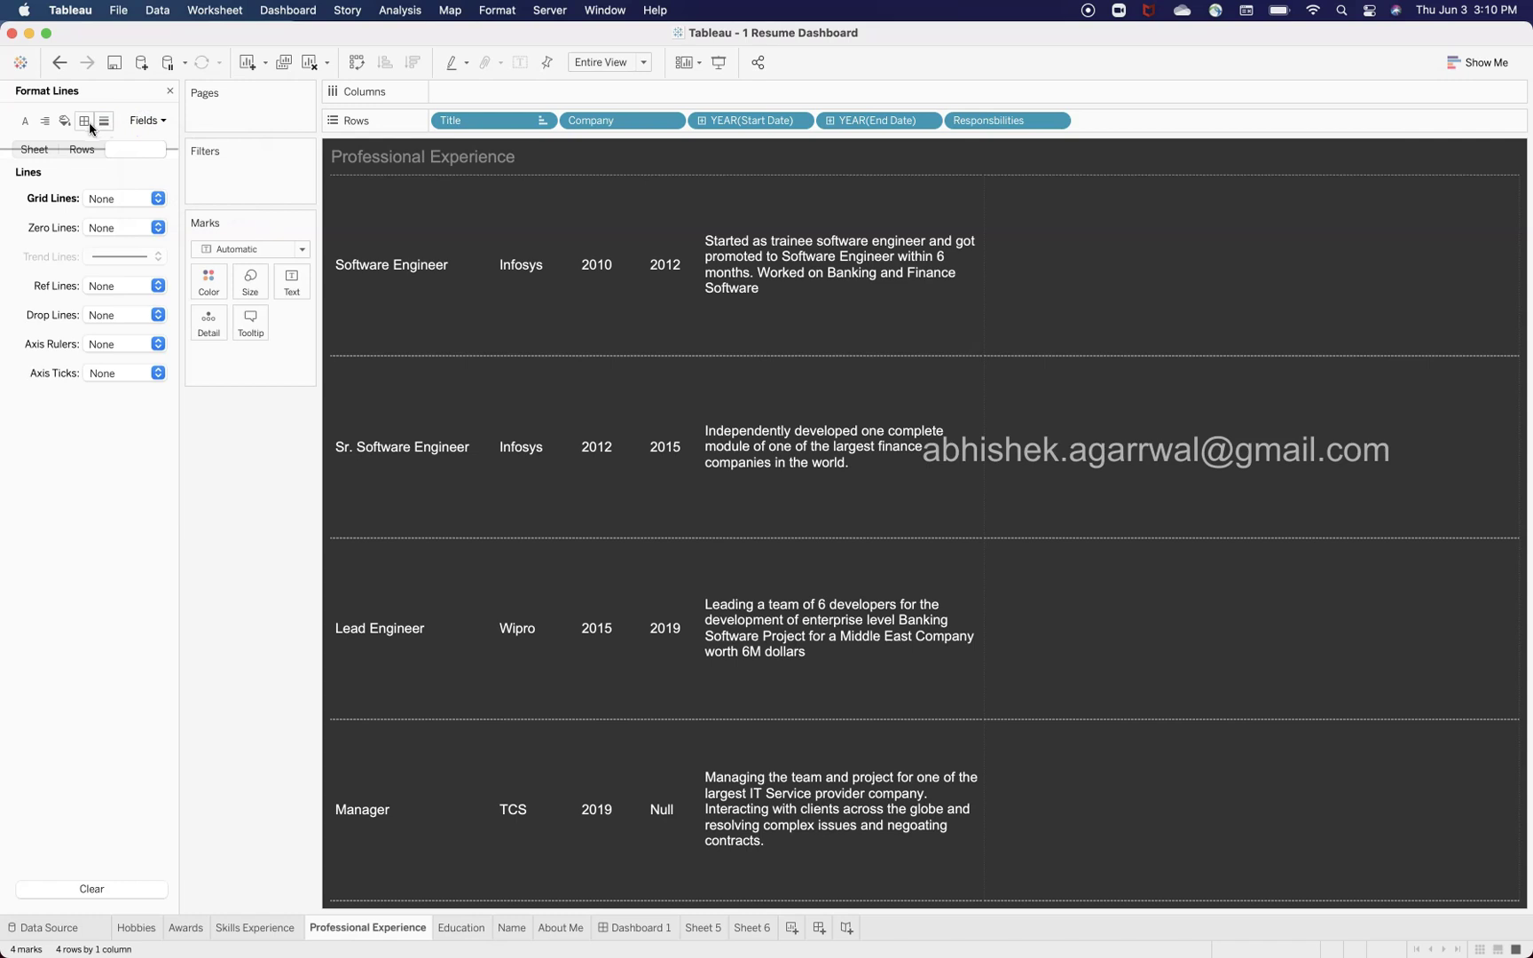
pyautogui.click(88, 151)
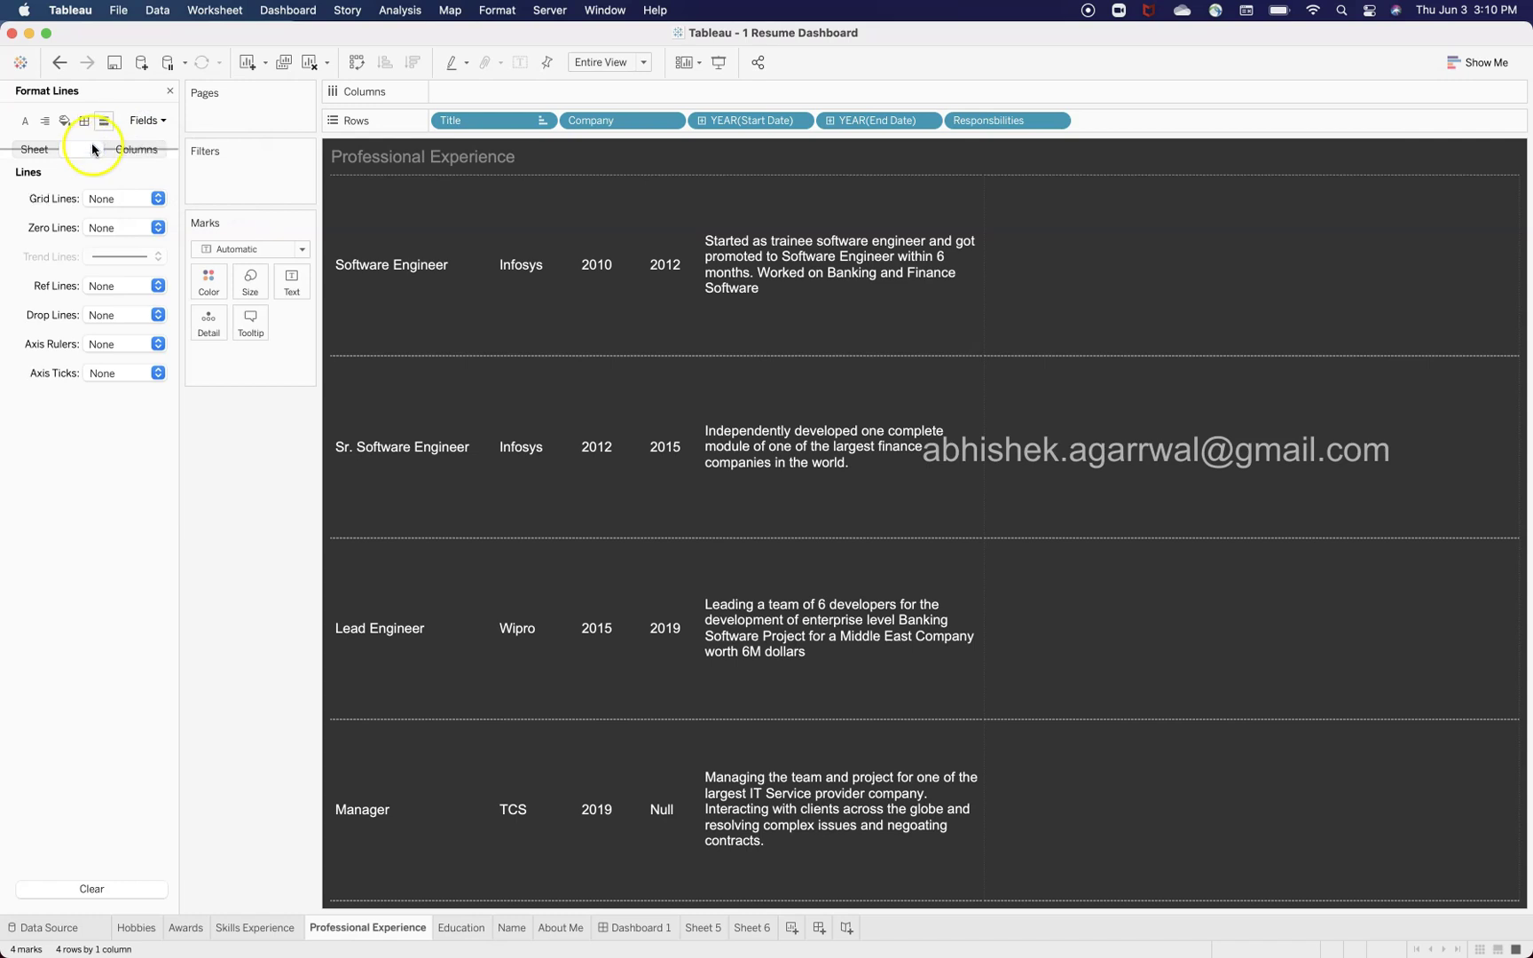
pyautogui.click(43, 150)
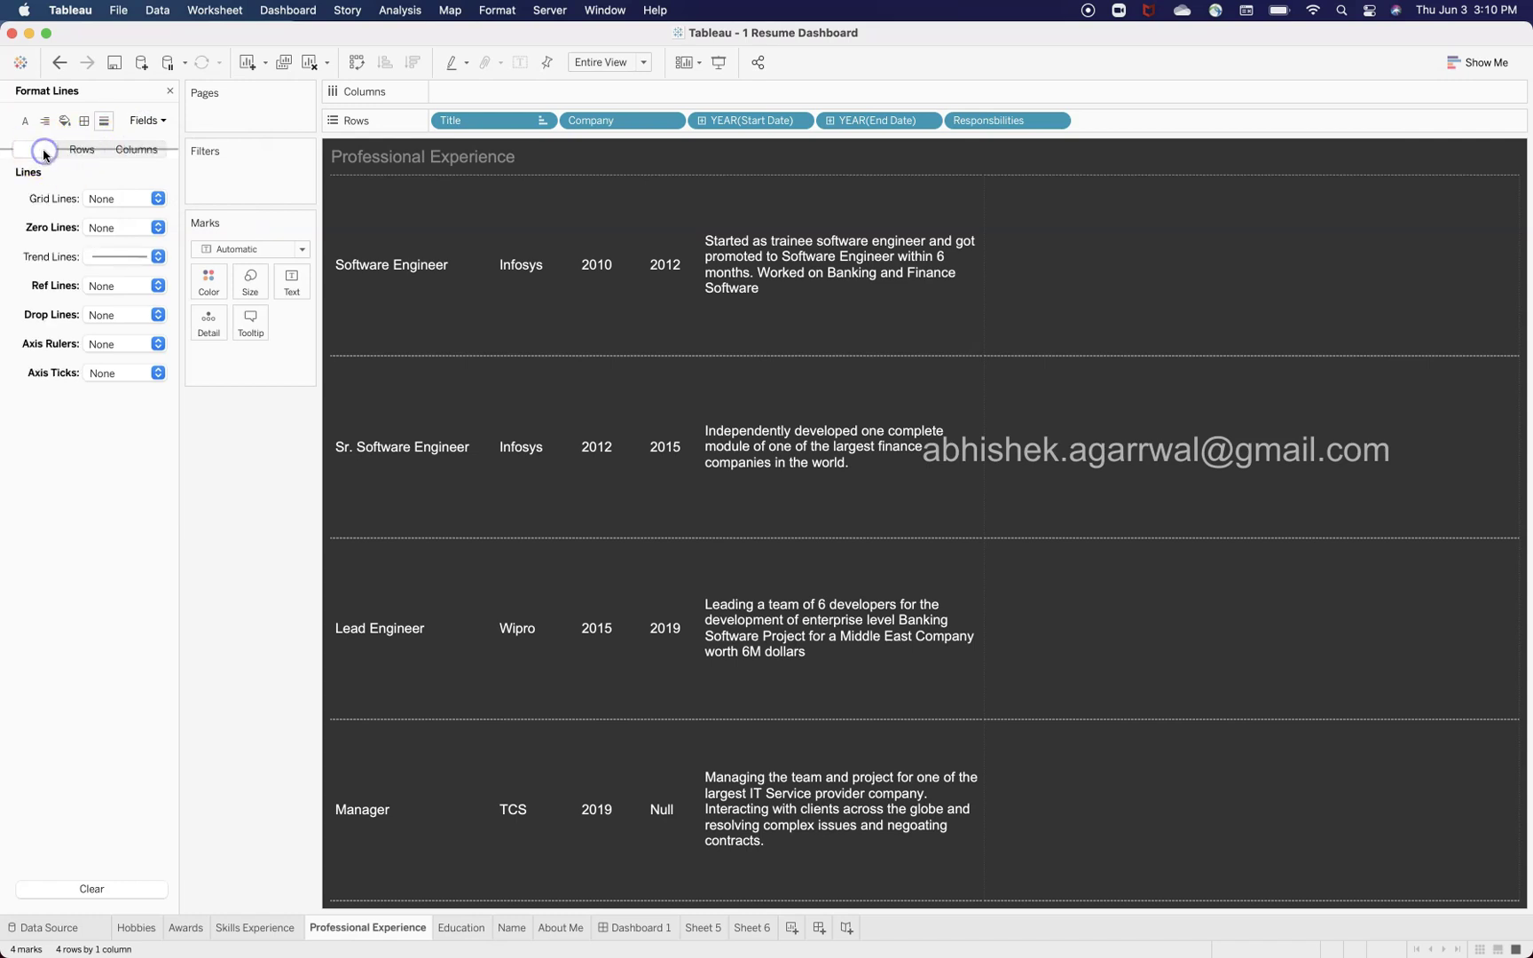
# Open the row border settings of Professional Experience, try several colors for the Row Divider pane line and set it to light gray
pyautogui.click(84, 124)
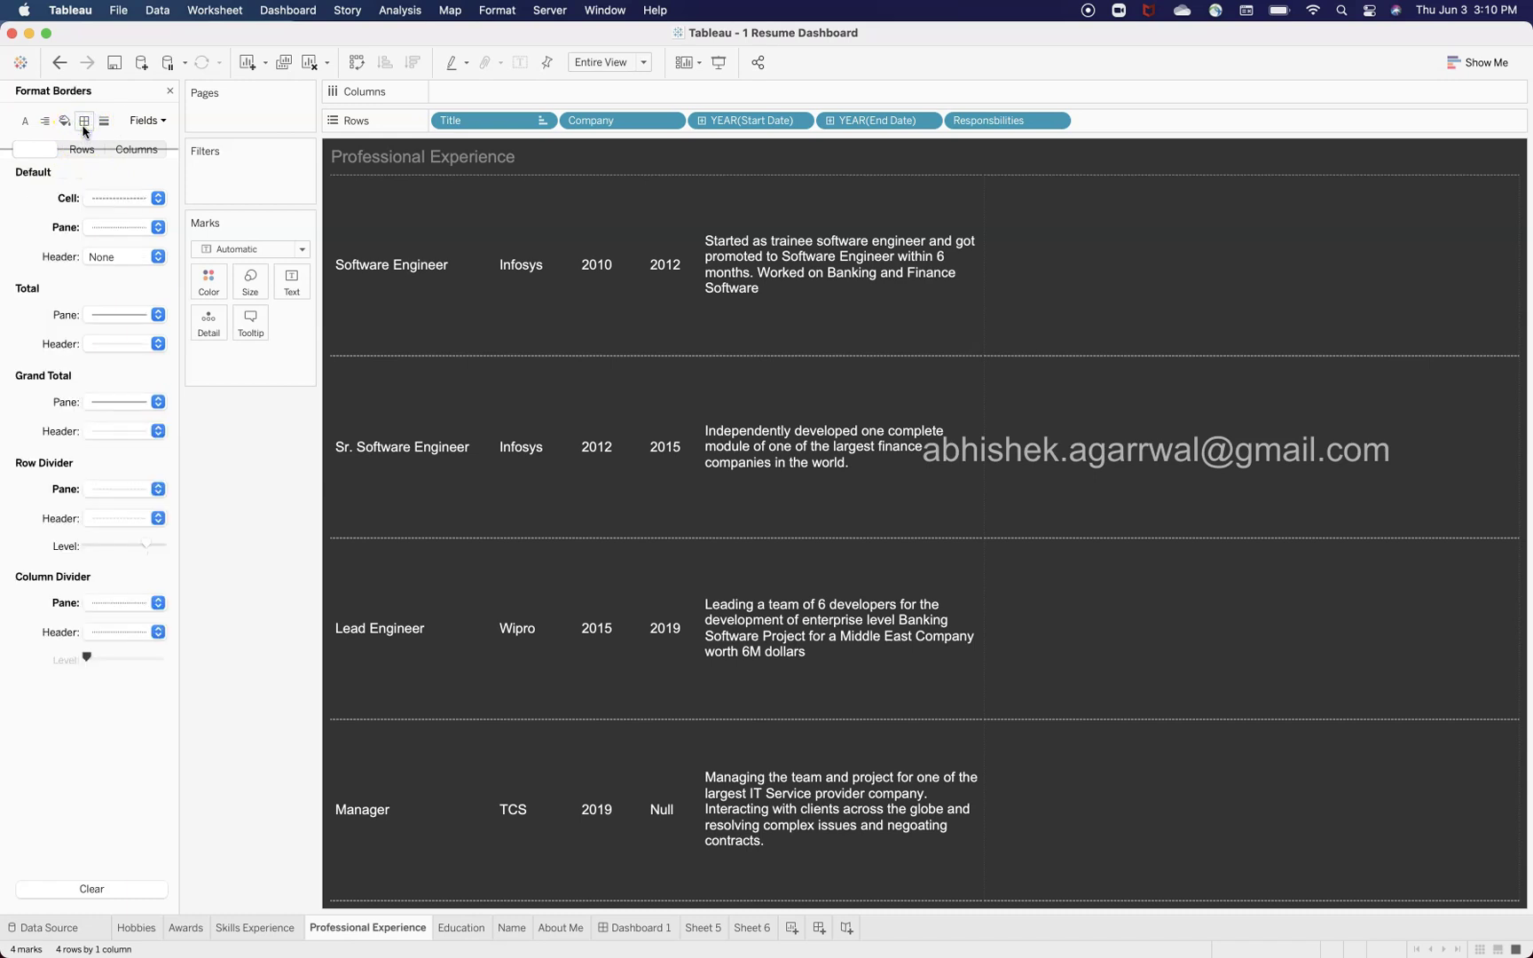
pyautogui.click(135, 155)
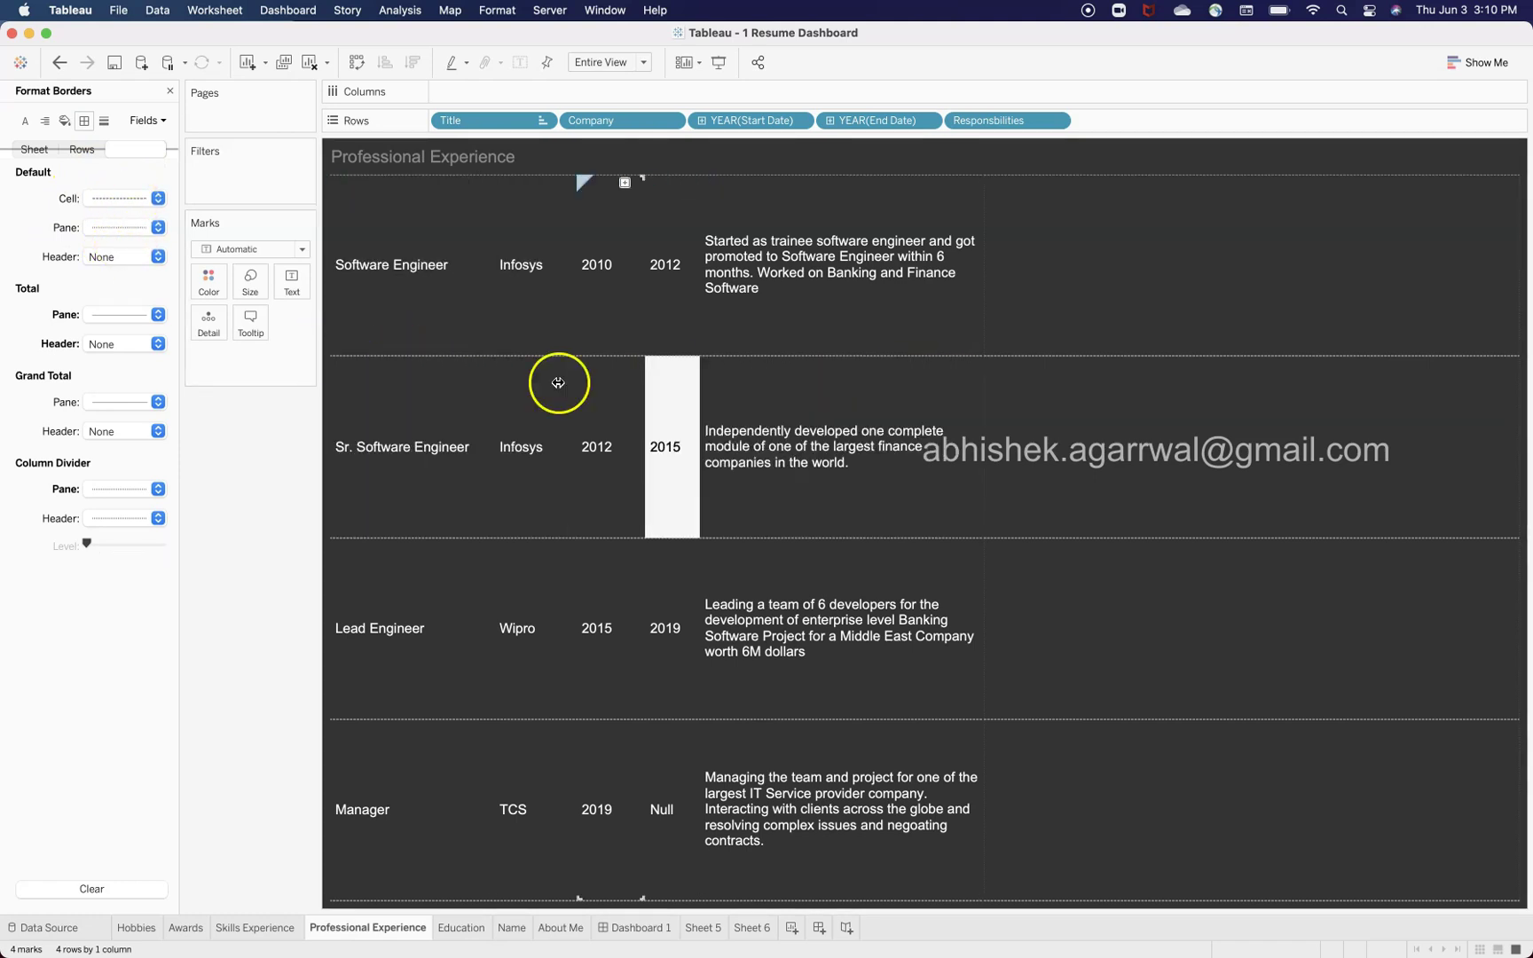
pyautogui.click(82, 149)
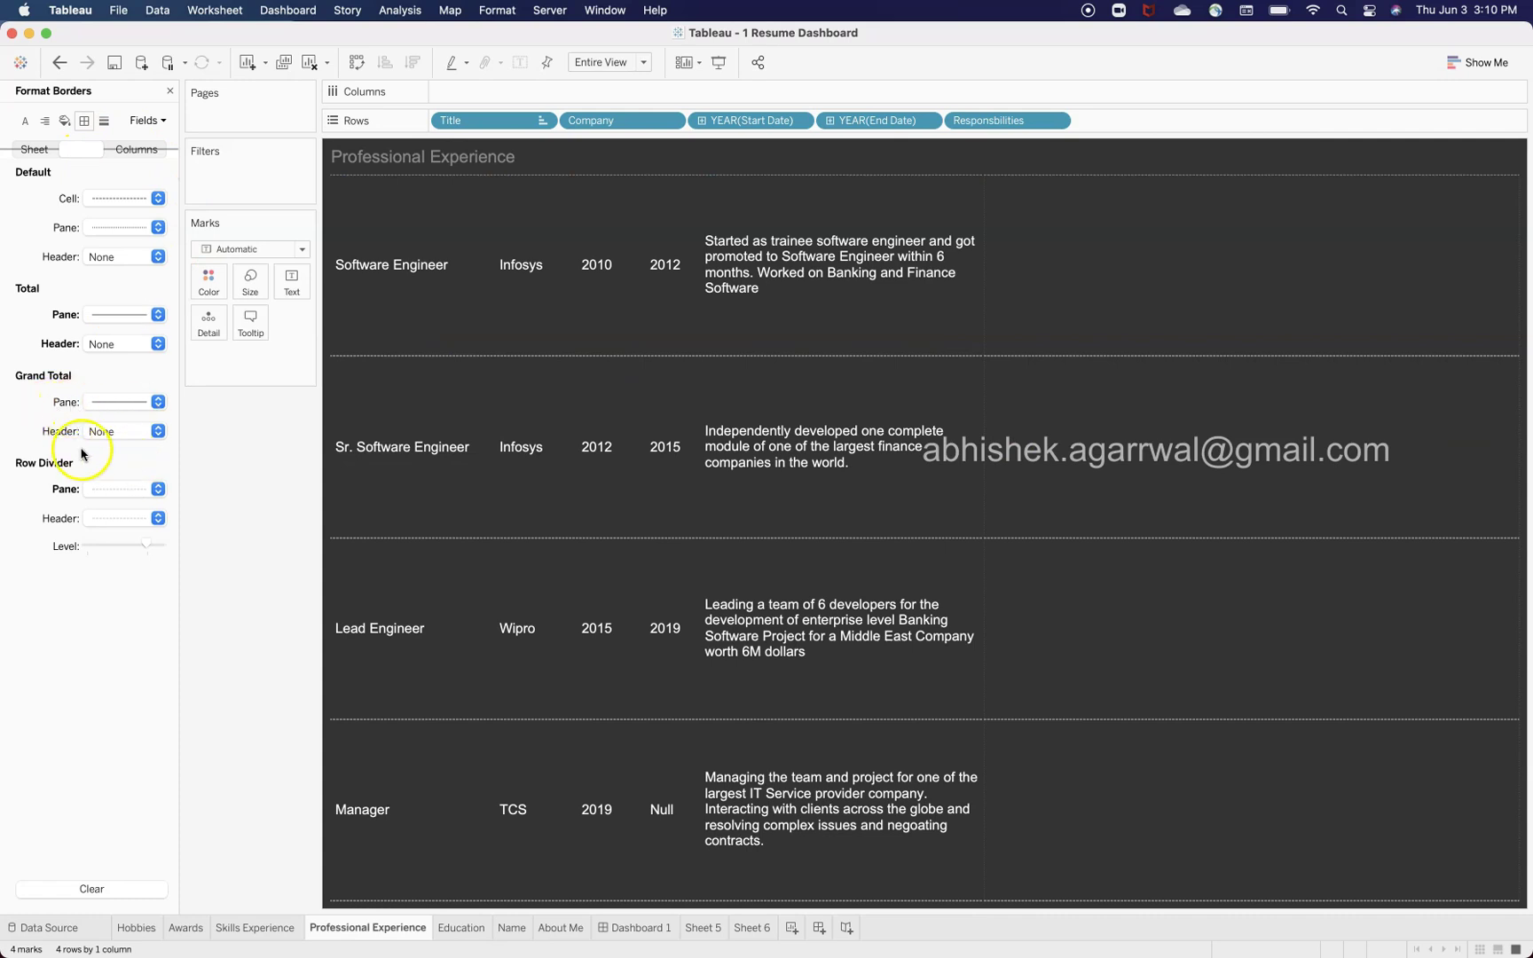
pyautogui.click(110, 492)
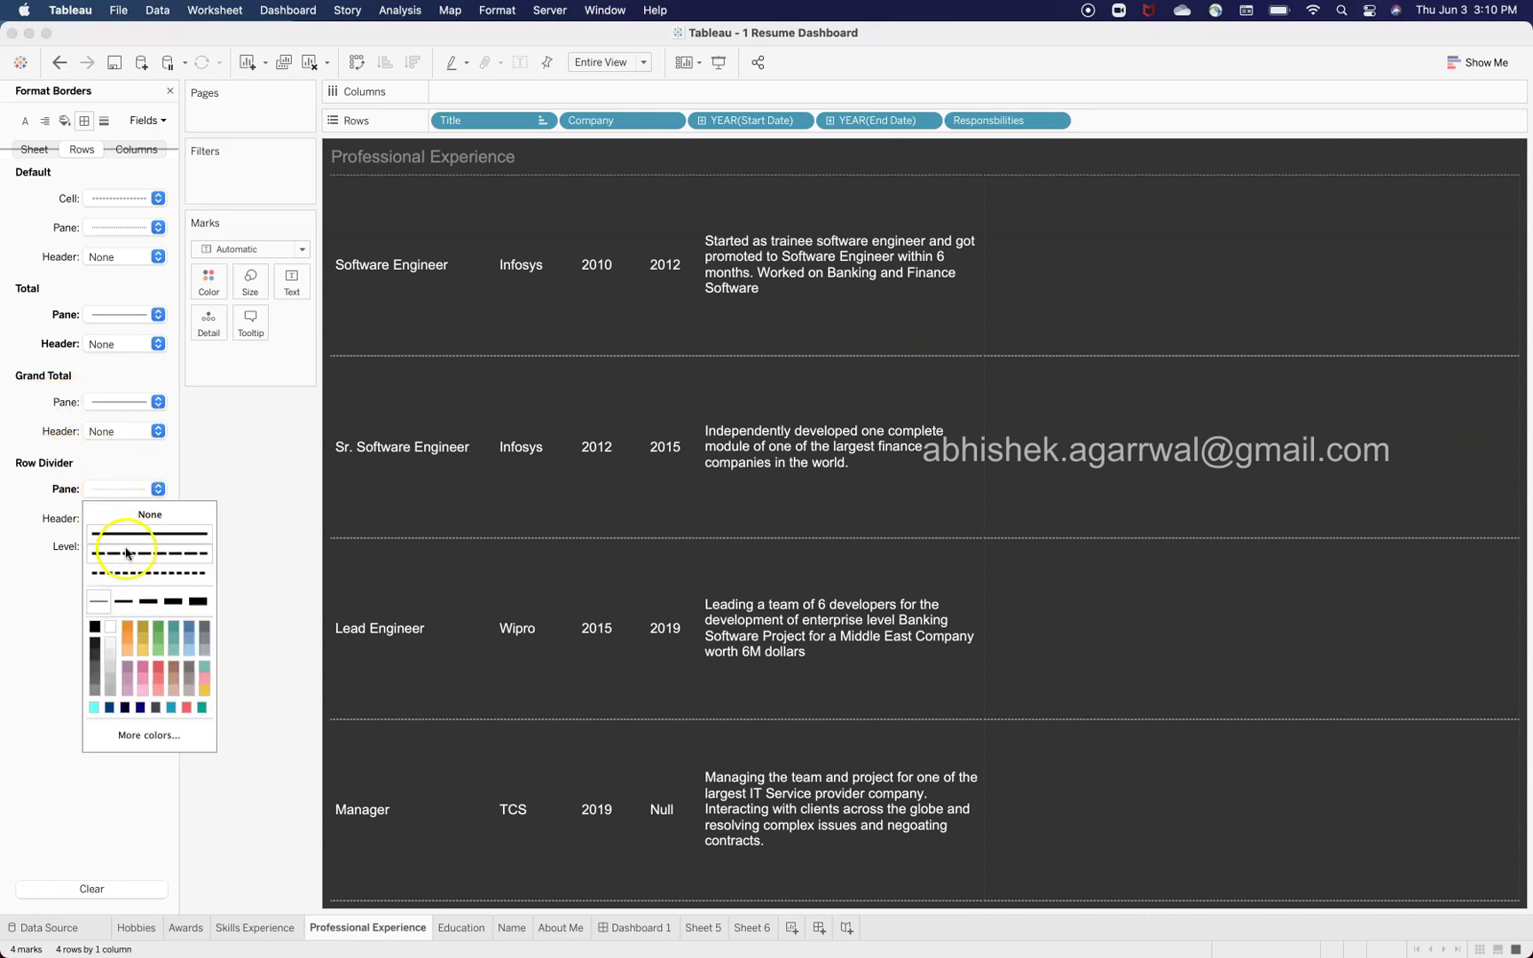
pyautogui.click(127, 628)
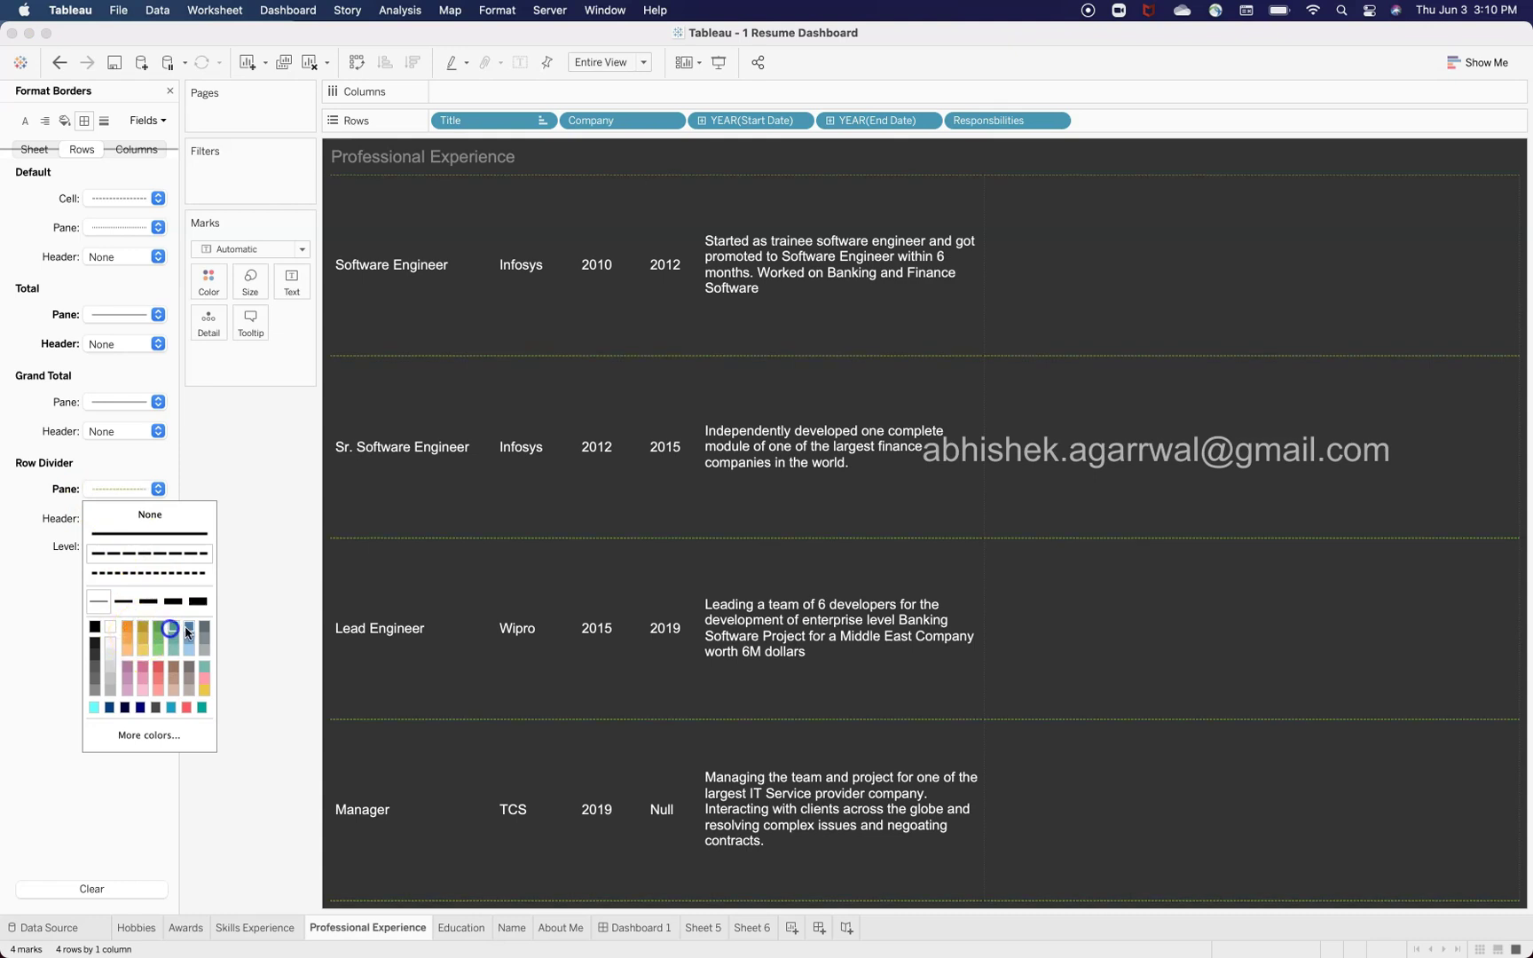
pyautogui.click(144, 650)
pyautogui.click(94, 646)
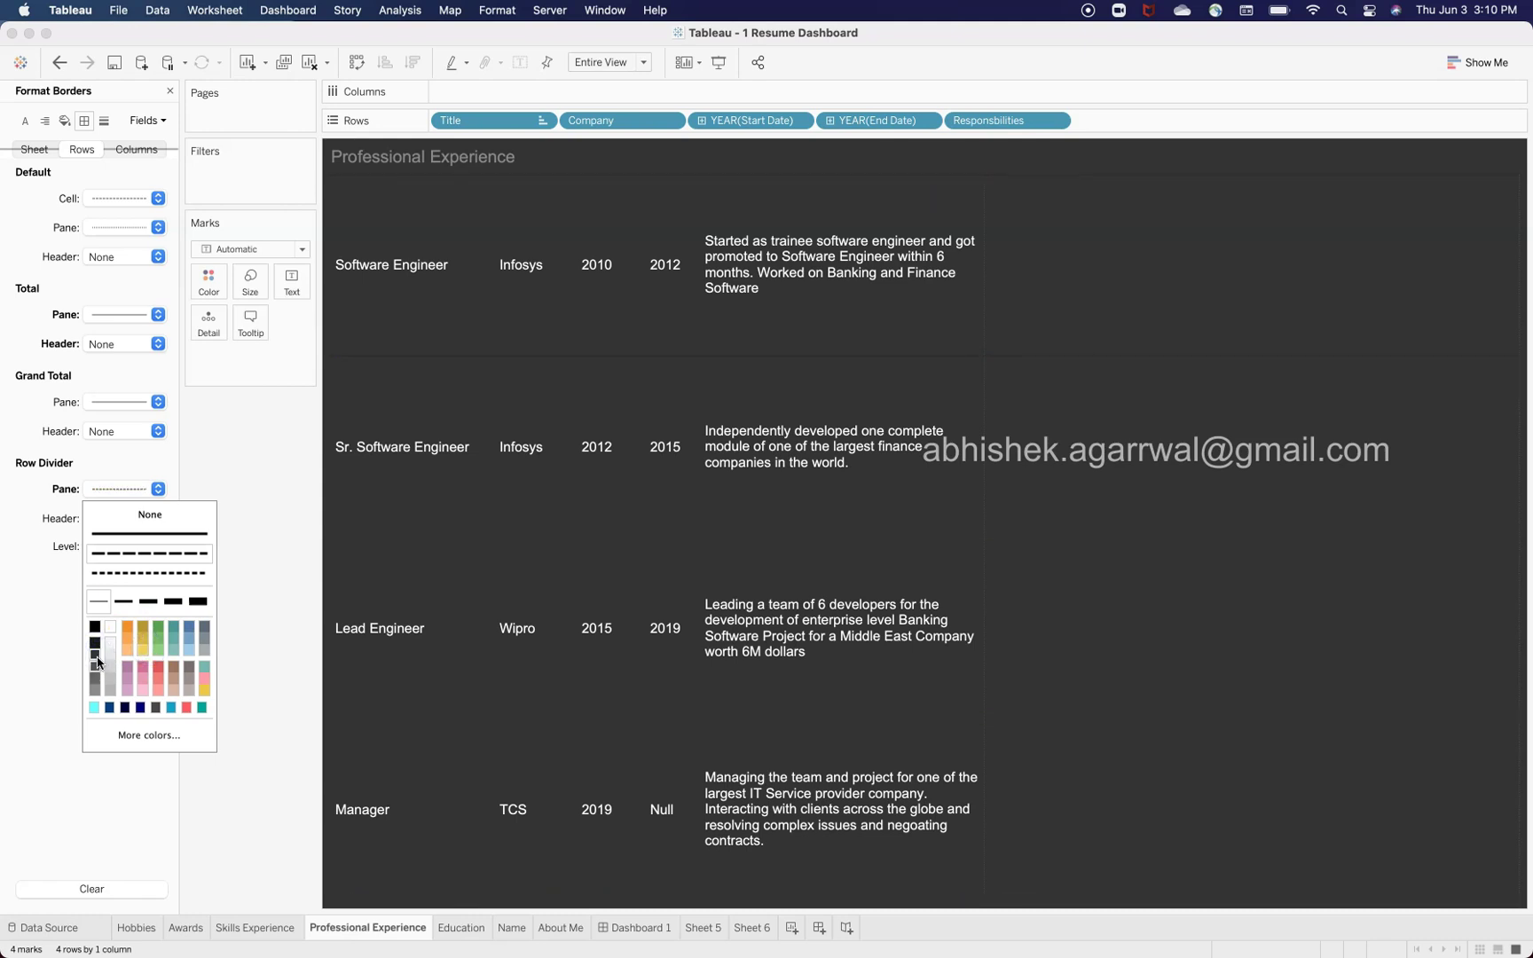
pyautogui.click(109, 646)
pyautogui.click(110, 666)
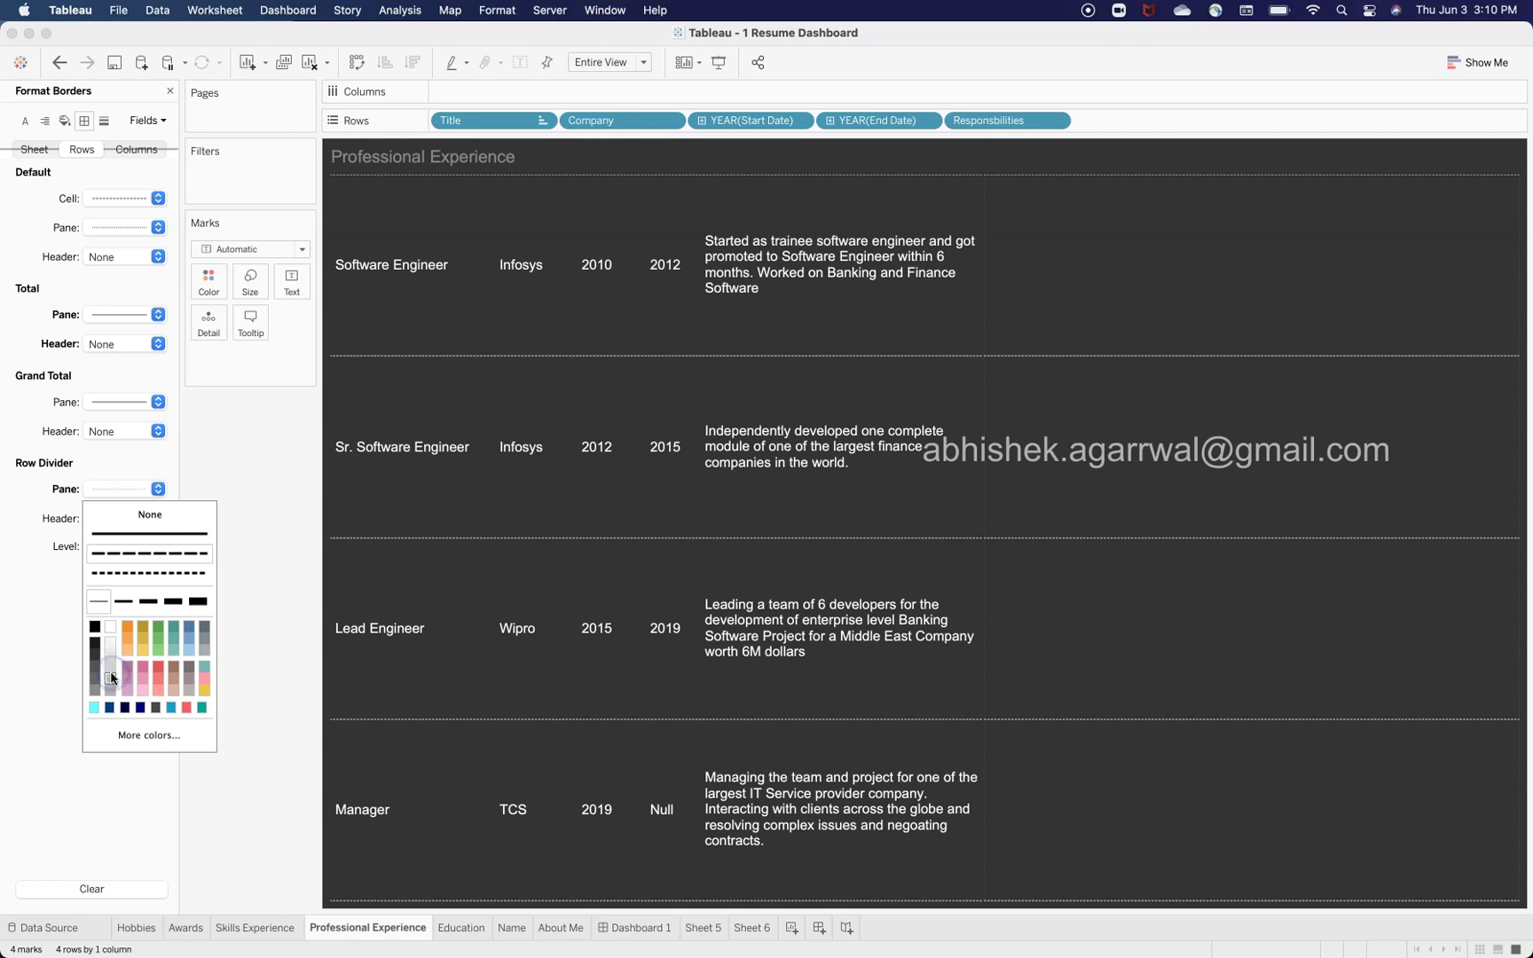
pyautogui.click(259, 502)
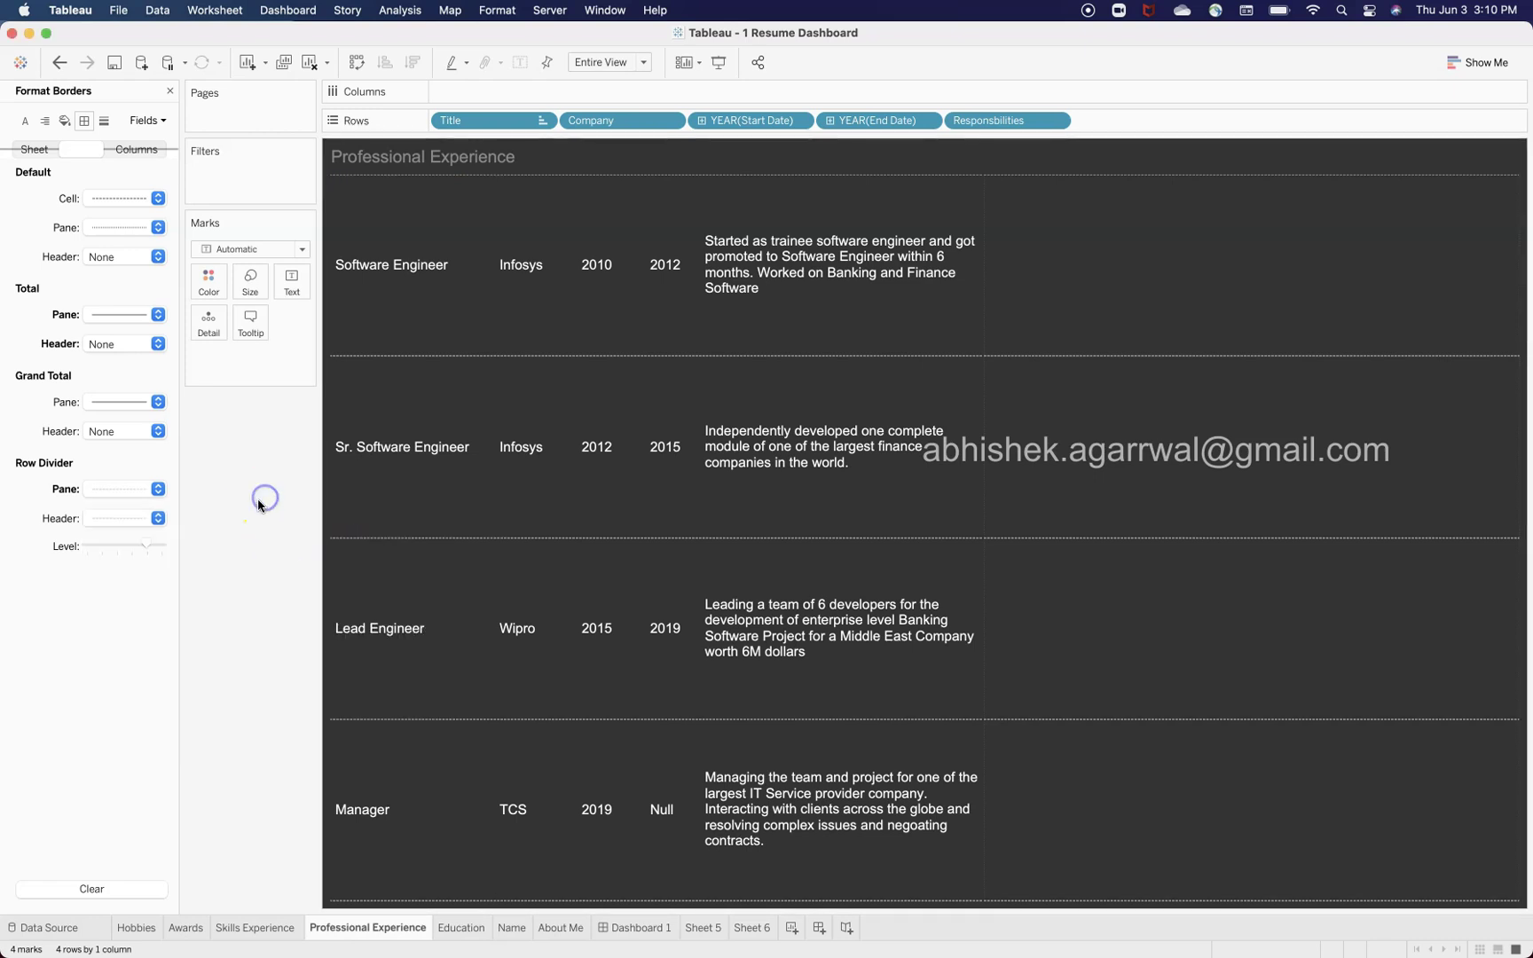
# Review the sheet and row border settings of Professional Experience, checking the style of the Row Divider pane line
pyautogui.click(82, 119)
pyautogui.click(78, 158)
pyautogui.click(38, 153)
pyautogui.click(84, 151)
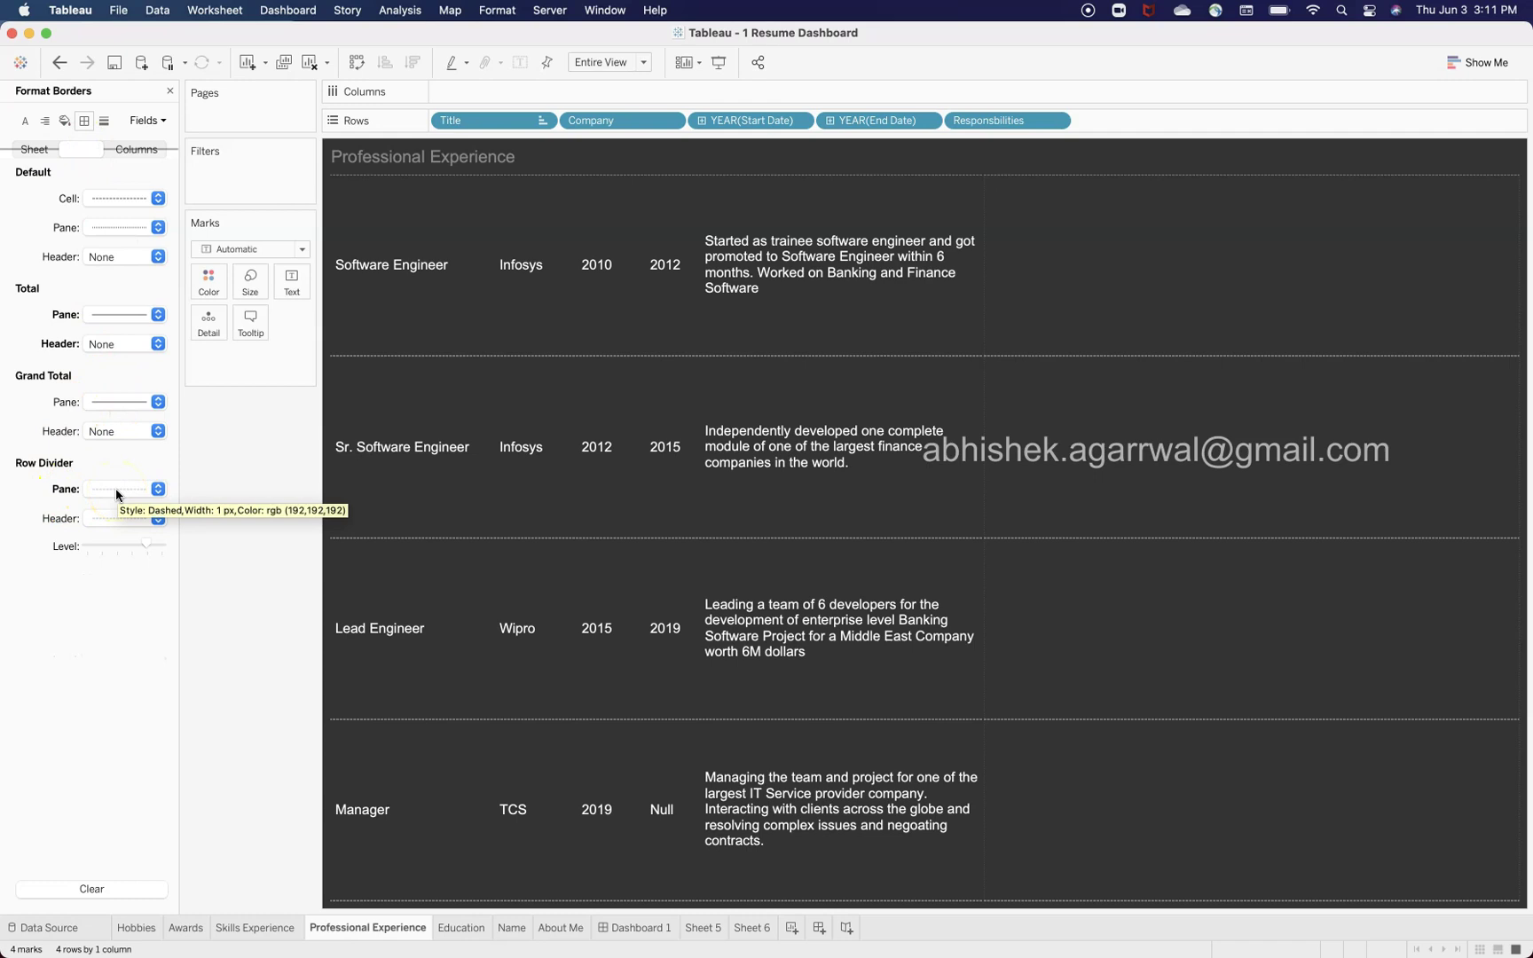
pyautogui.click(408, 185)
pyautogui.click(499, 177)
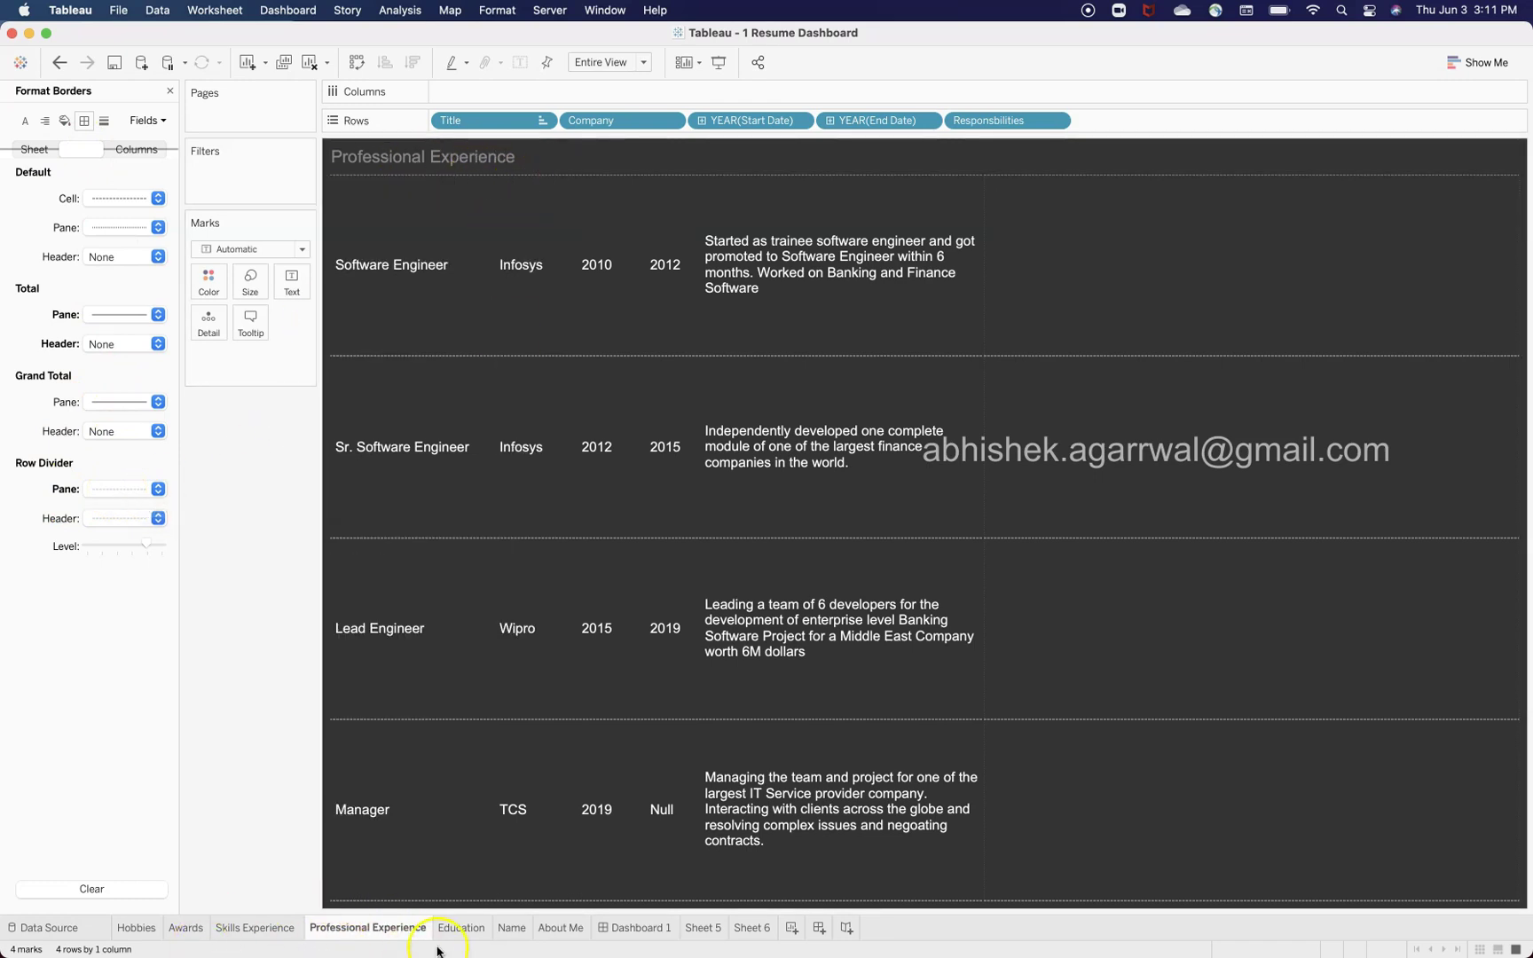
# Review the Education, Name and About Me worksheets and the fields placed on their rows
pyautogui.click(461, 928)
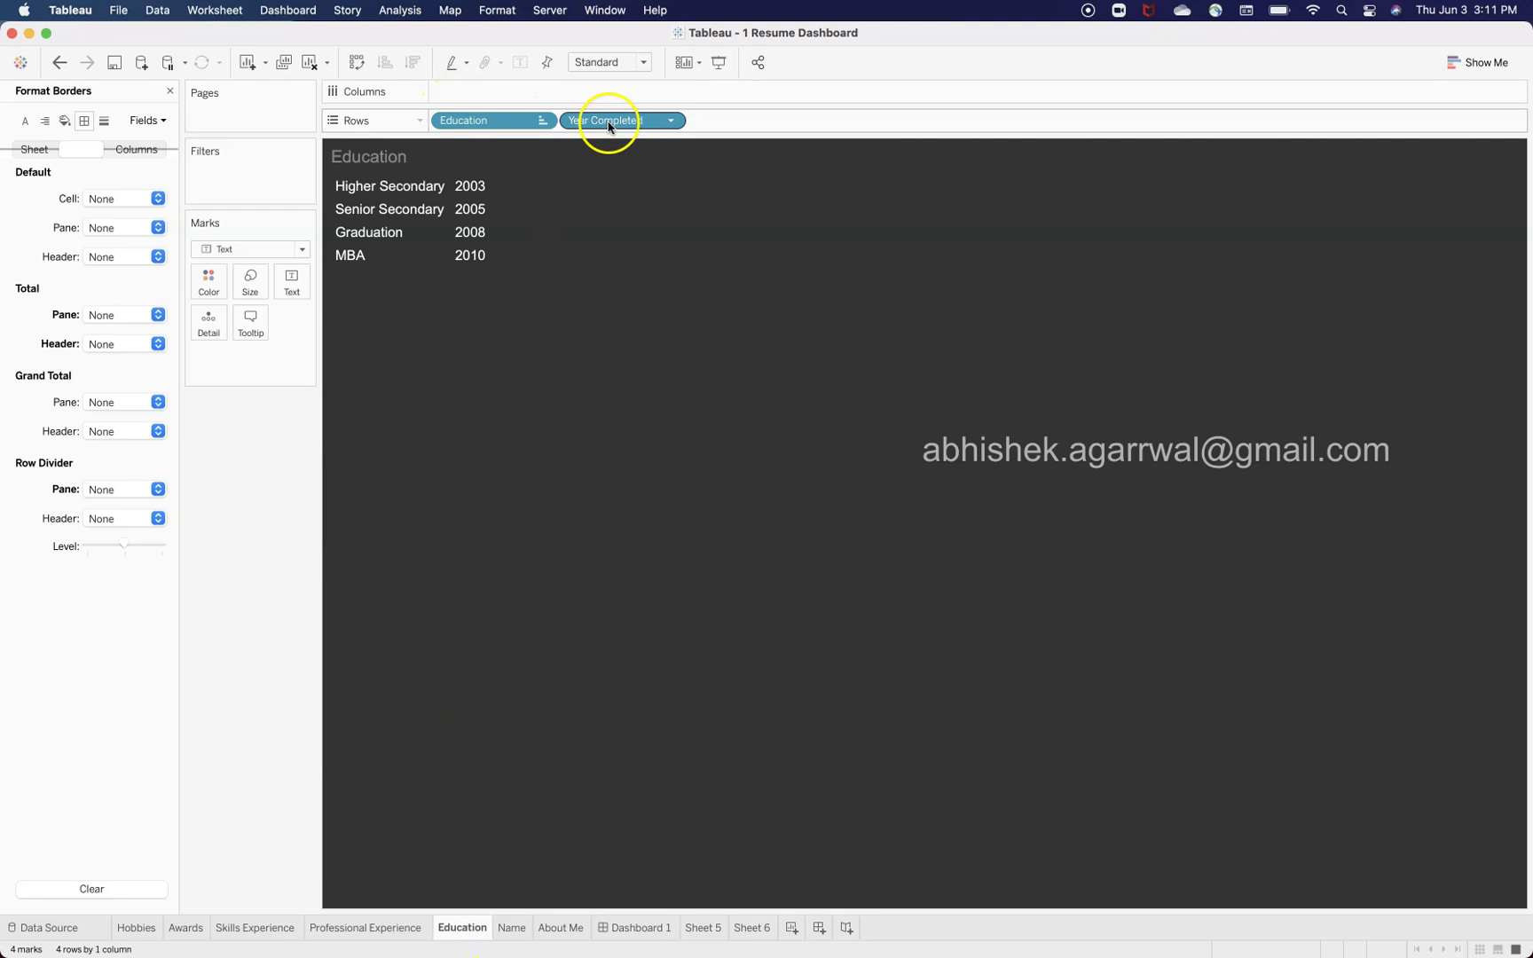
pyautogui.click(400, 249)
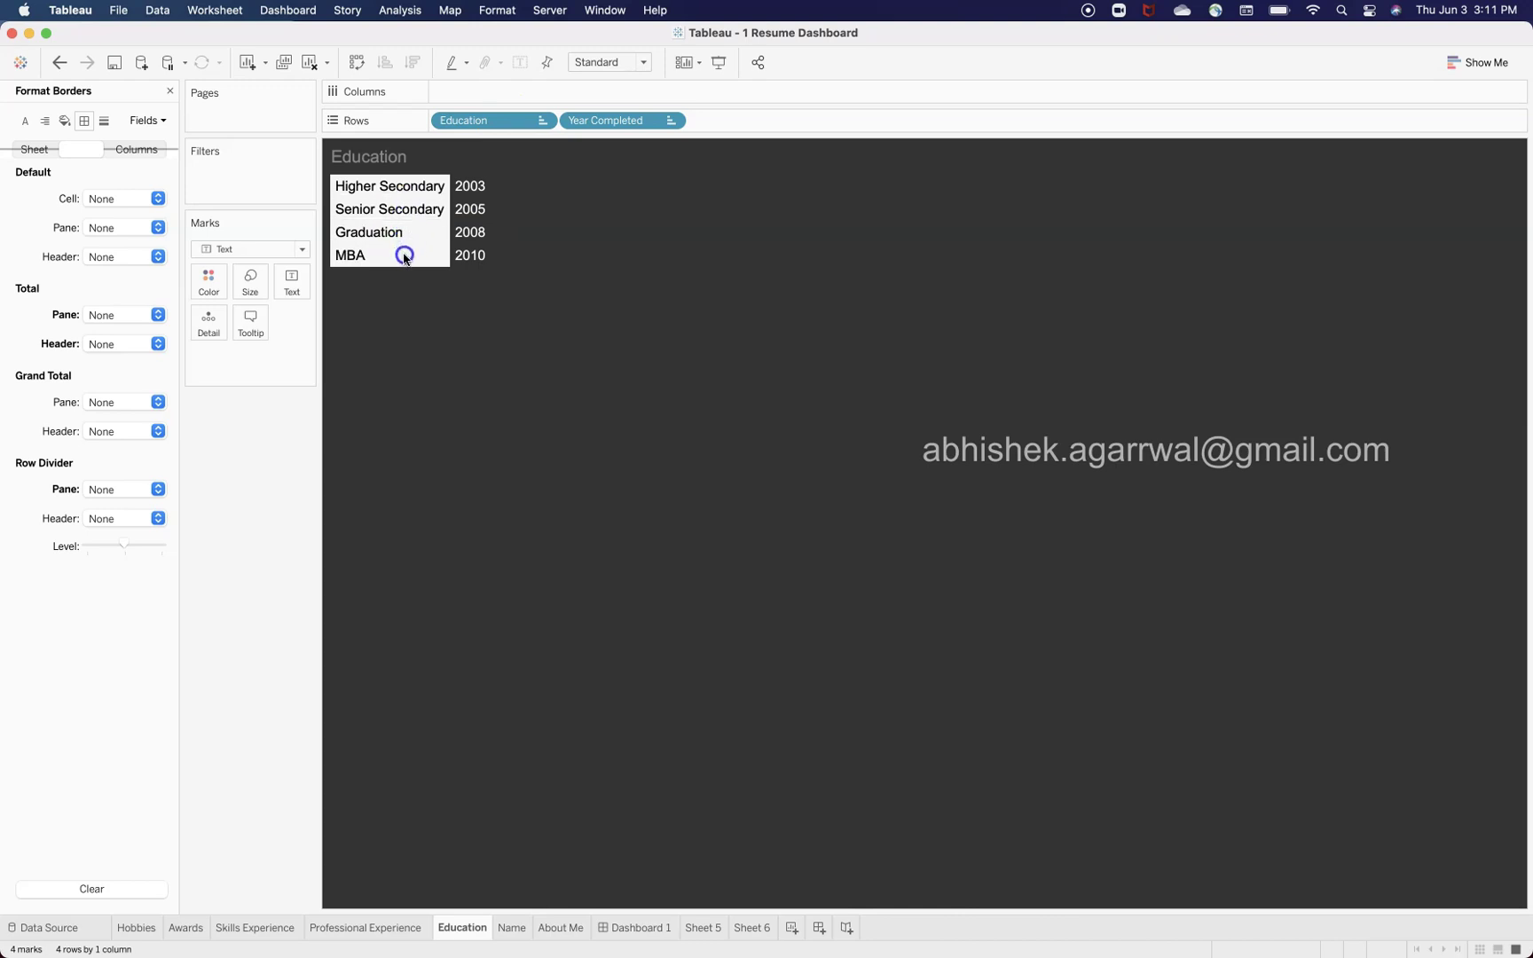
pyautogui.click(404, 254)
pyautogui.click(421, 342)
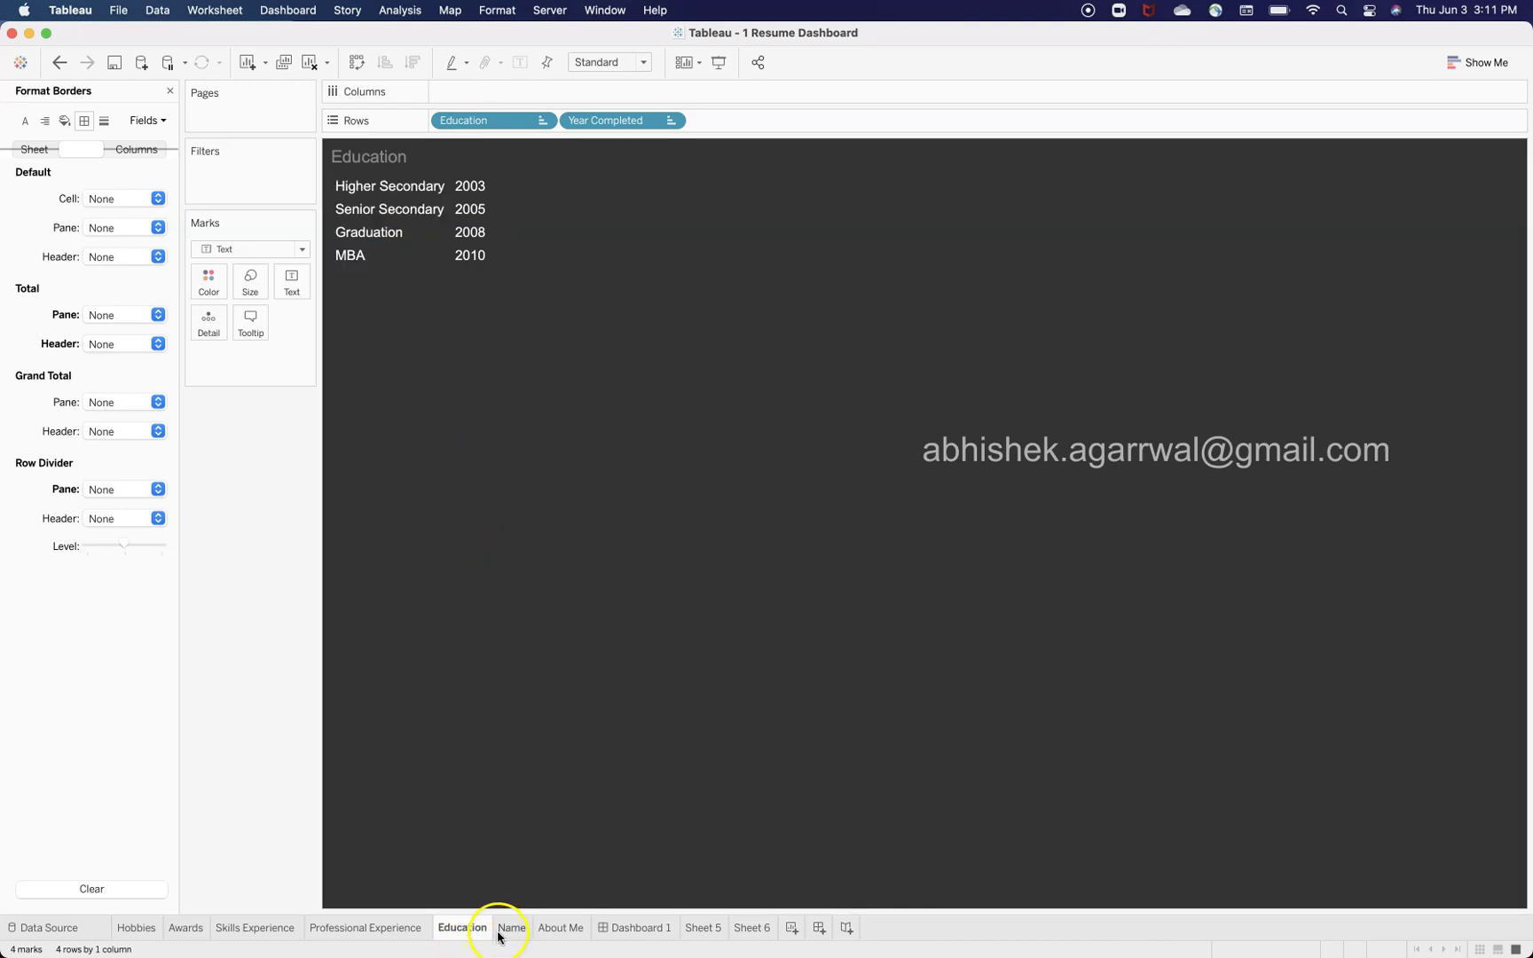
pyautogui.click(509, 927)
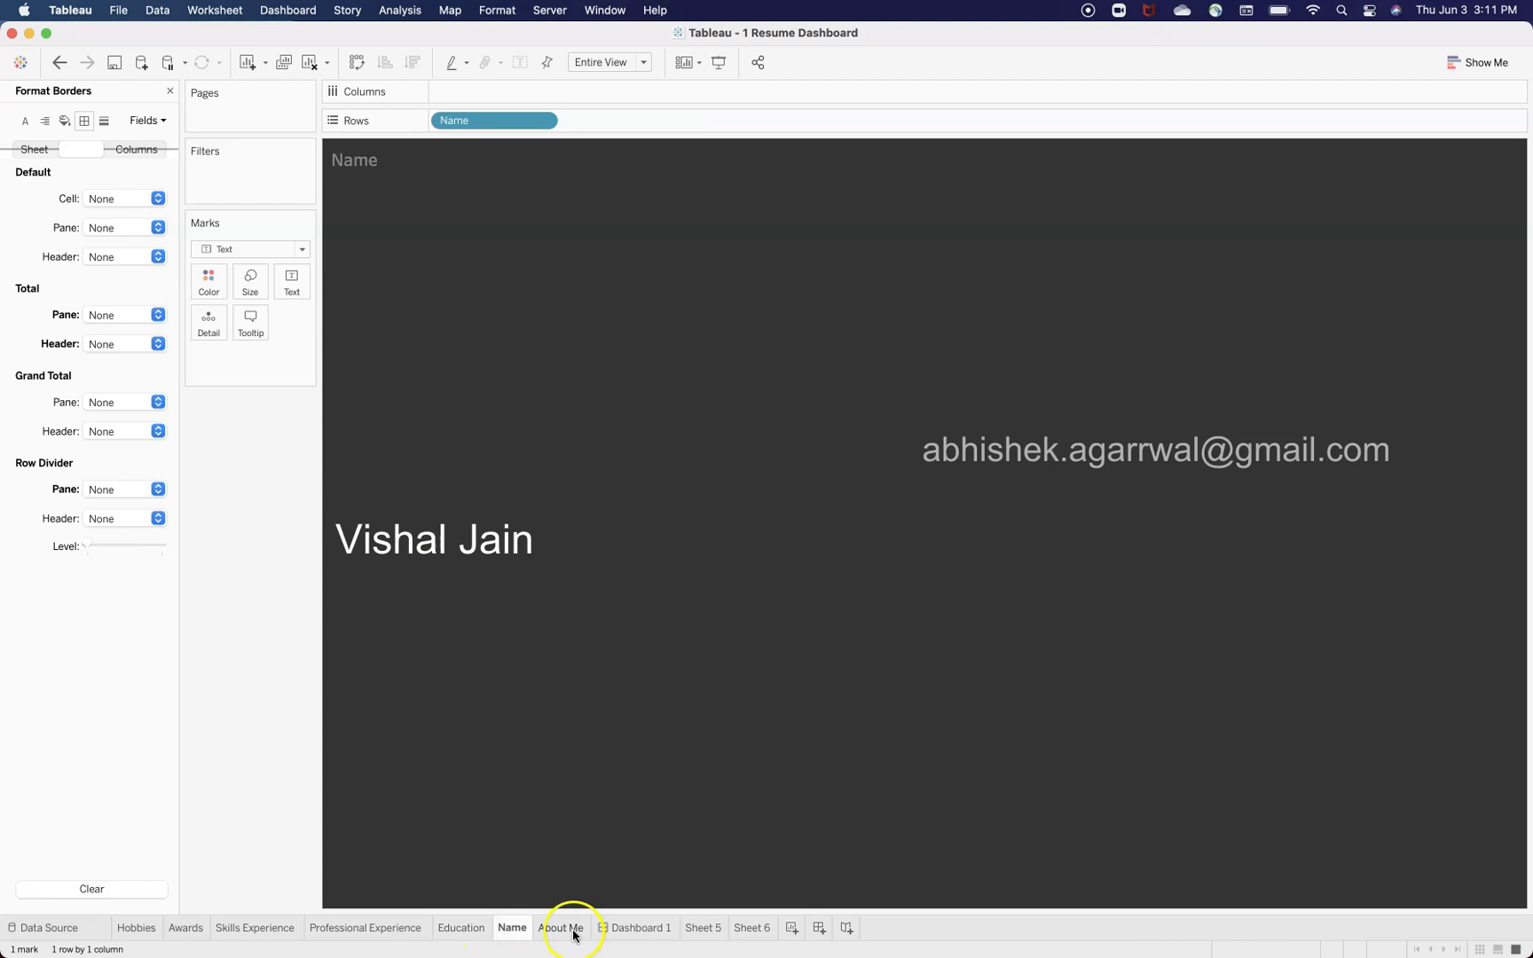
pyautogui.click(573, 930)
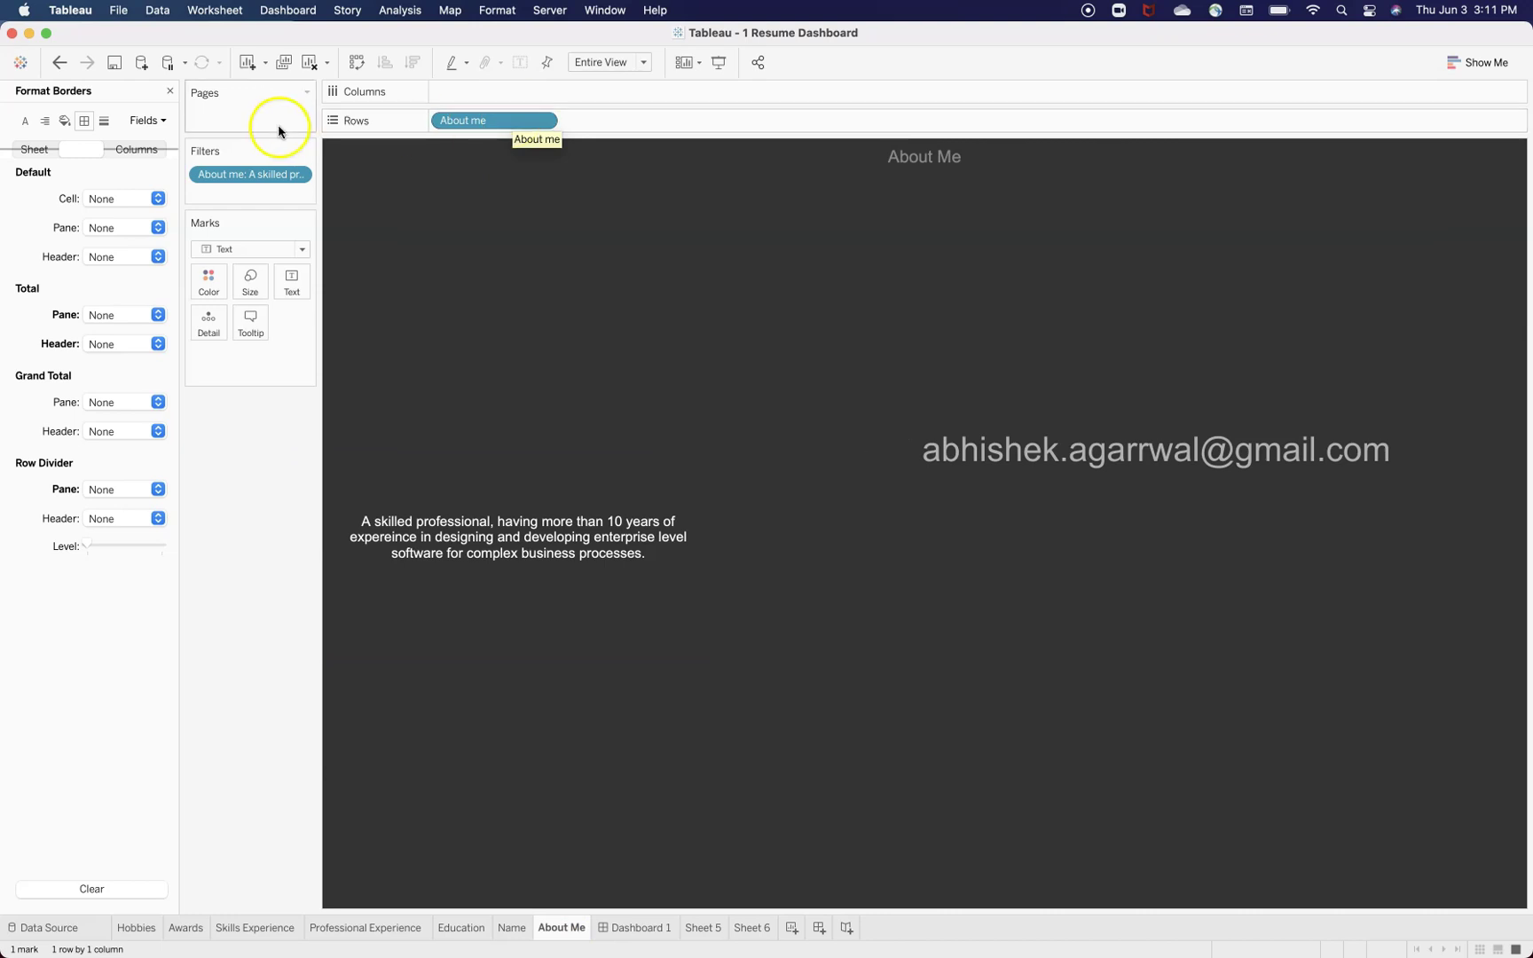
pyautogui.click(296, 177)
pyautogui.click(296, 231)
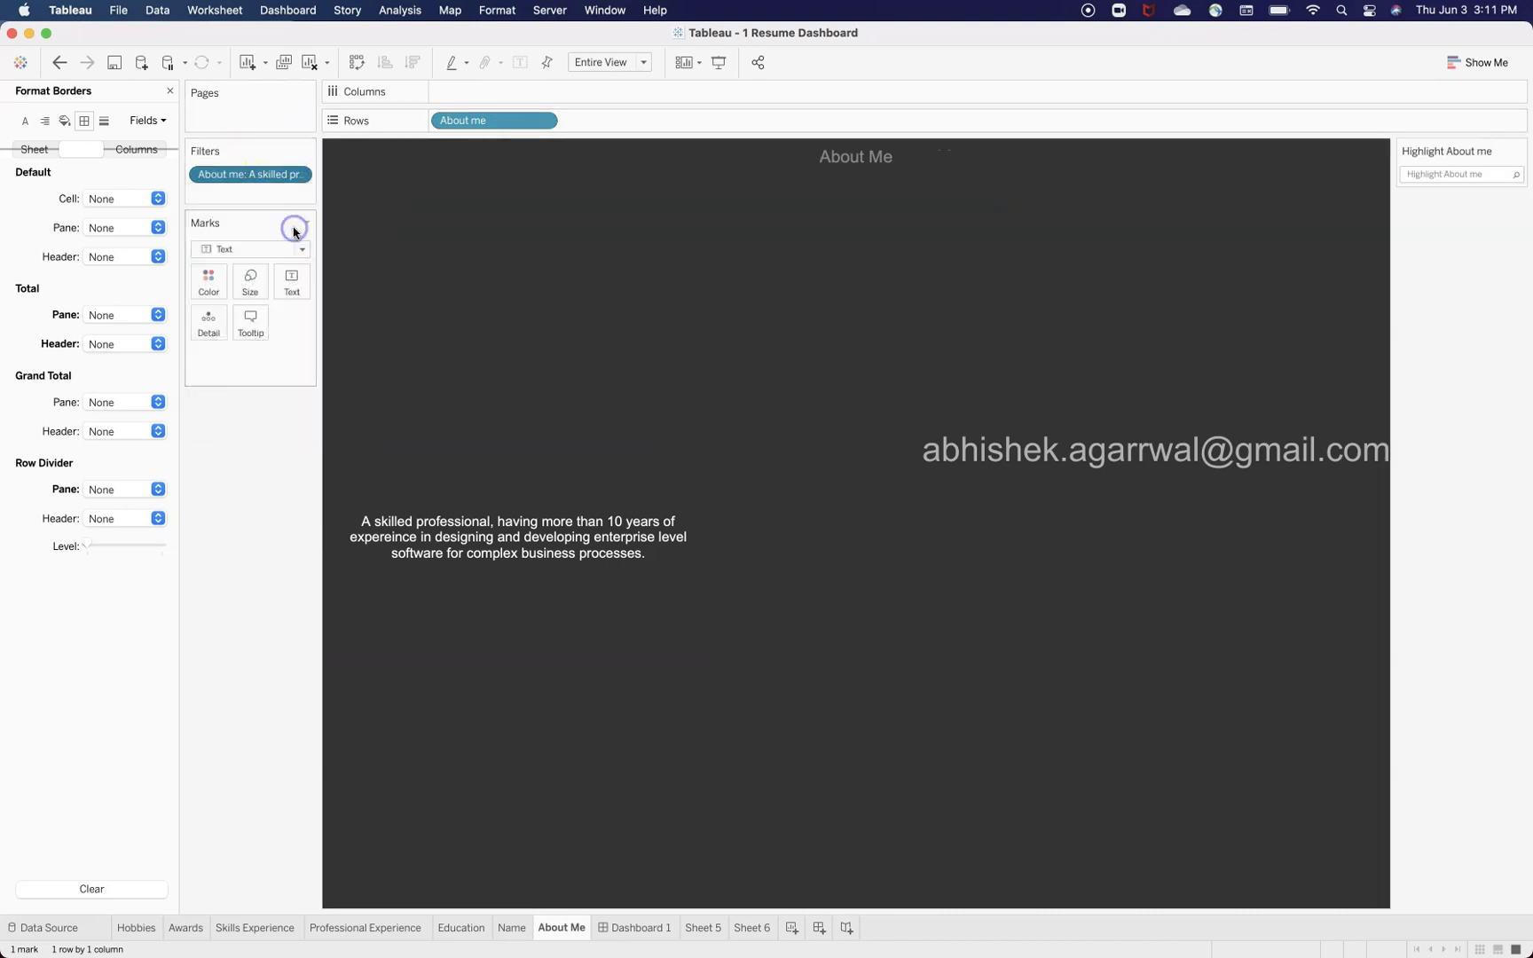
pyautogui.click(1519, 150)
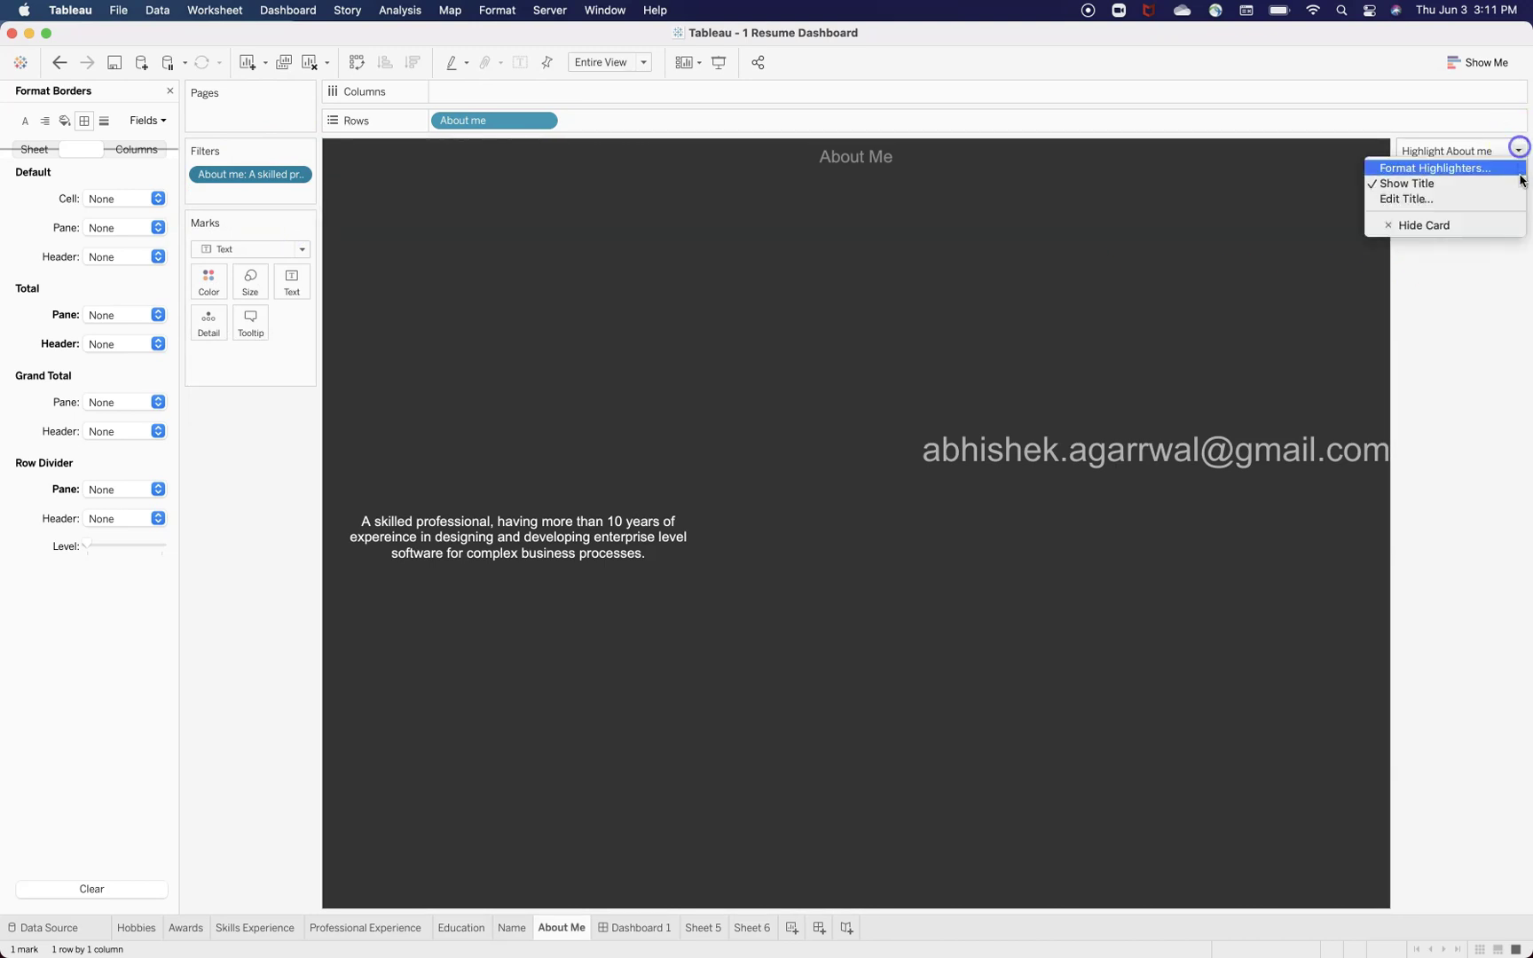
pyautogui.click(1478, 225)
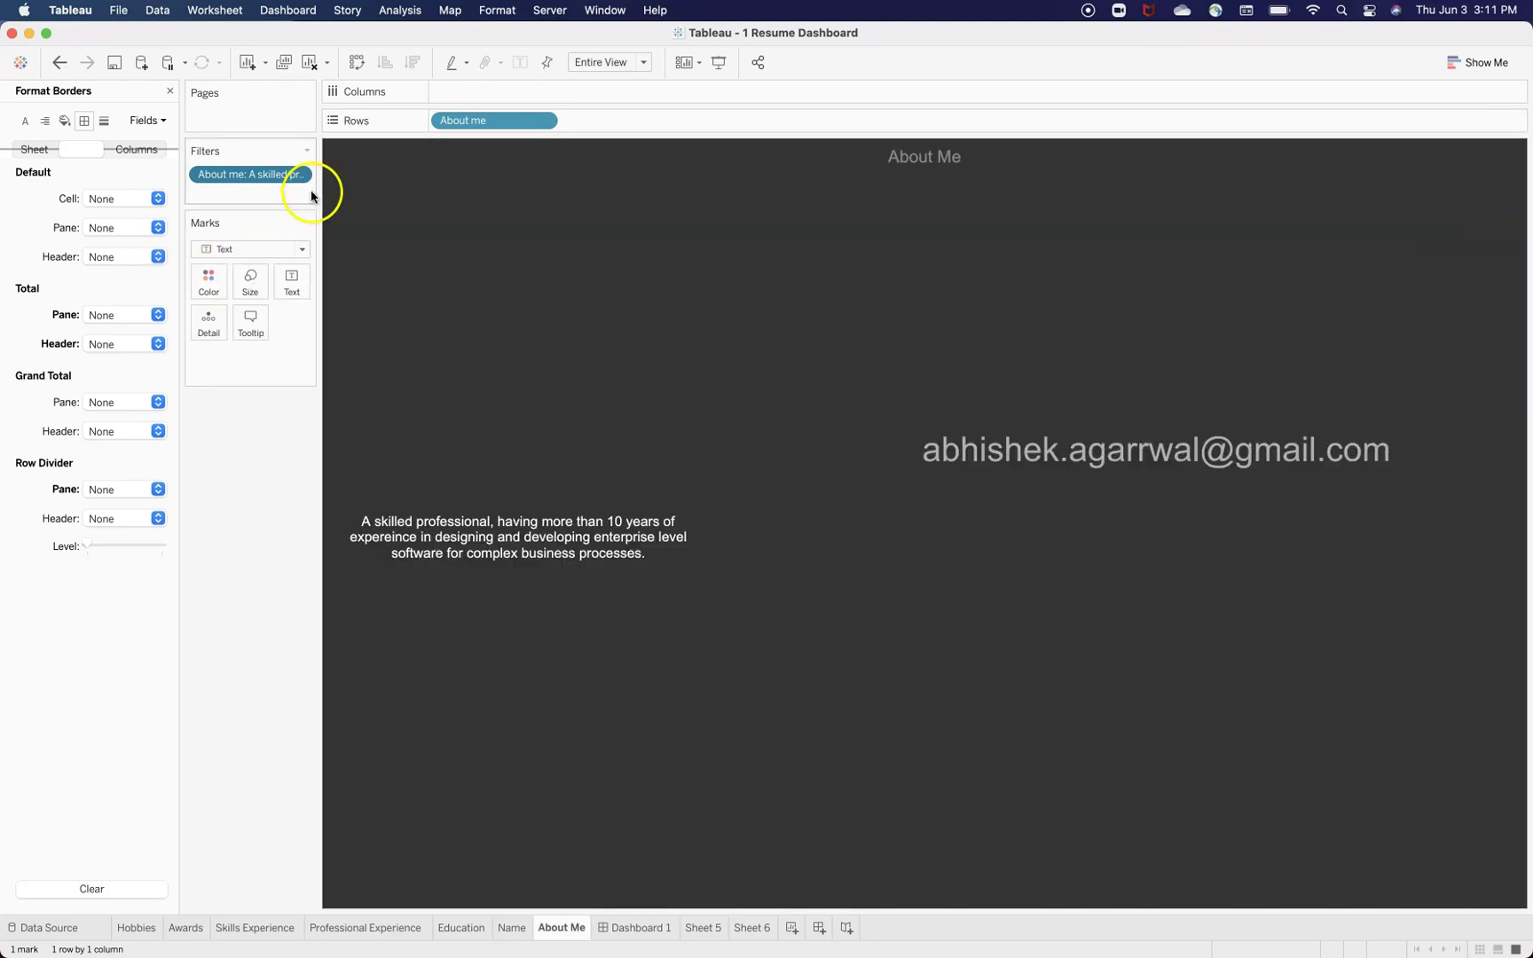
# Show the filter card for the About me field, view its options and hide the card again
pyautogui.click(303, 180)
pyautogui.click(298, 222)
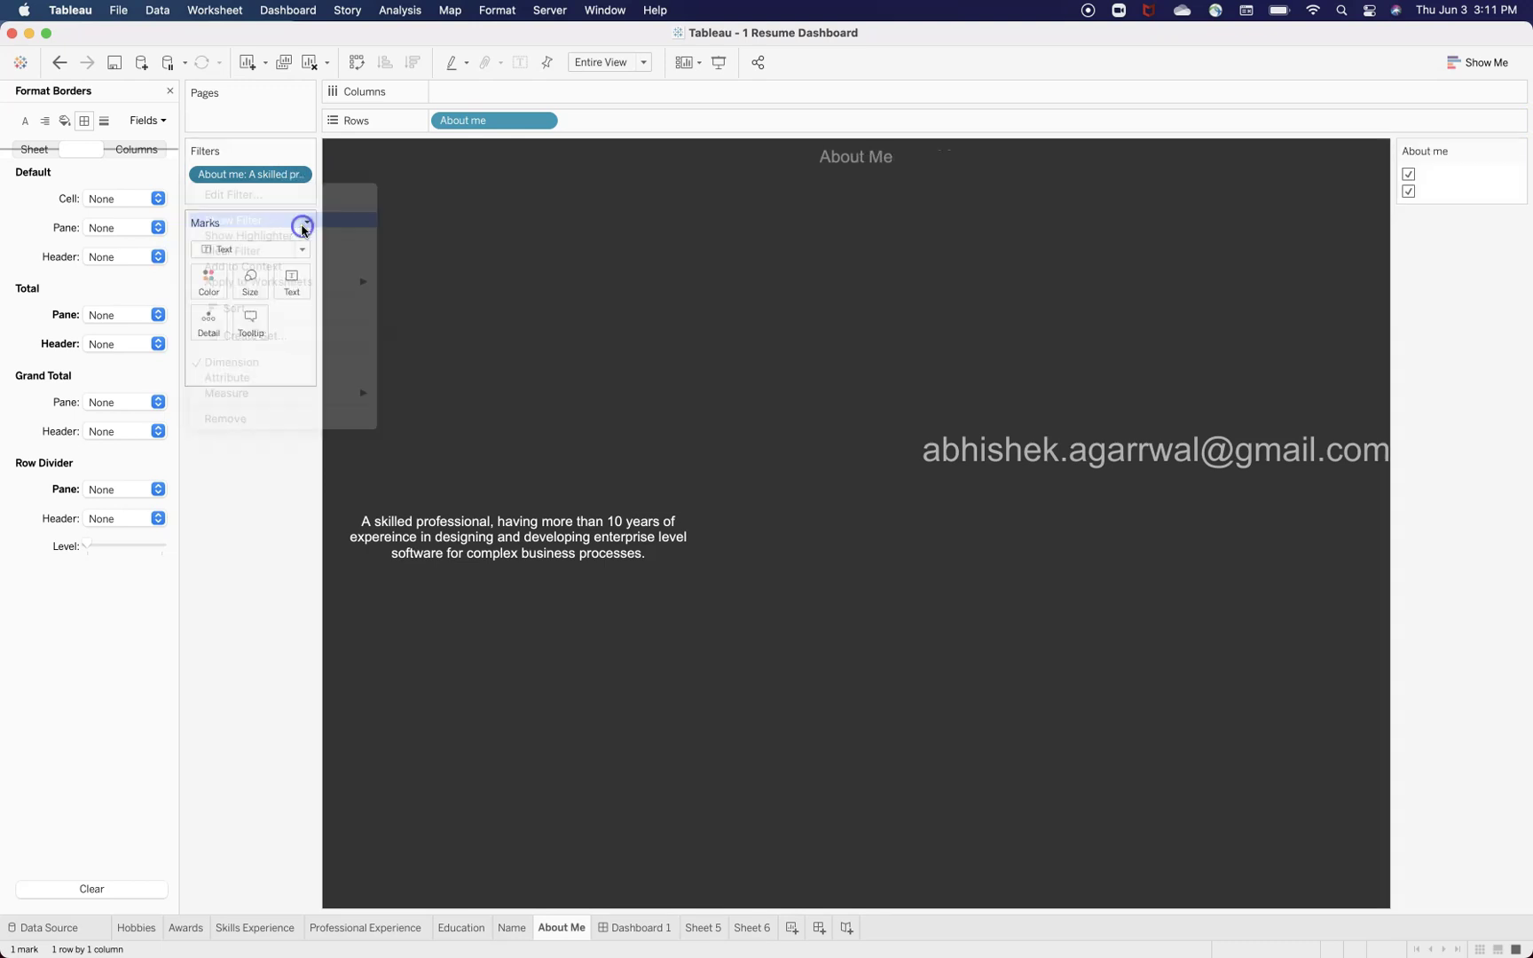
pyautogui.click(1518, 156)
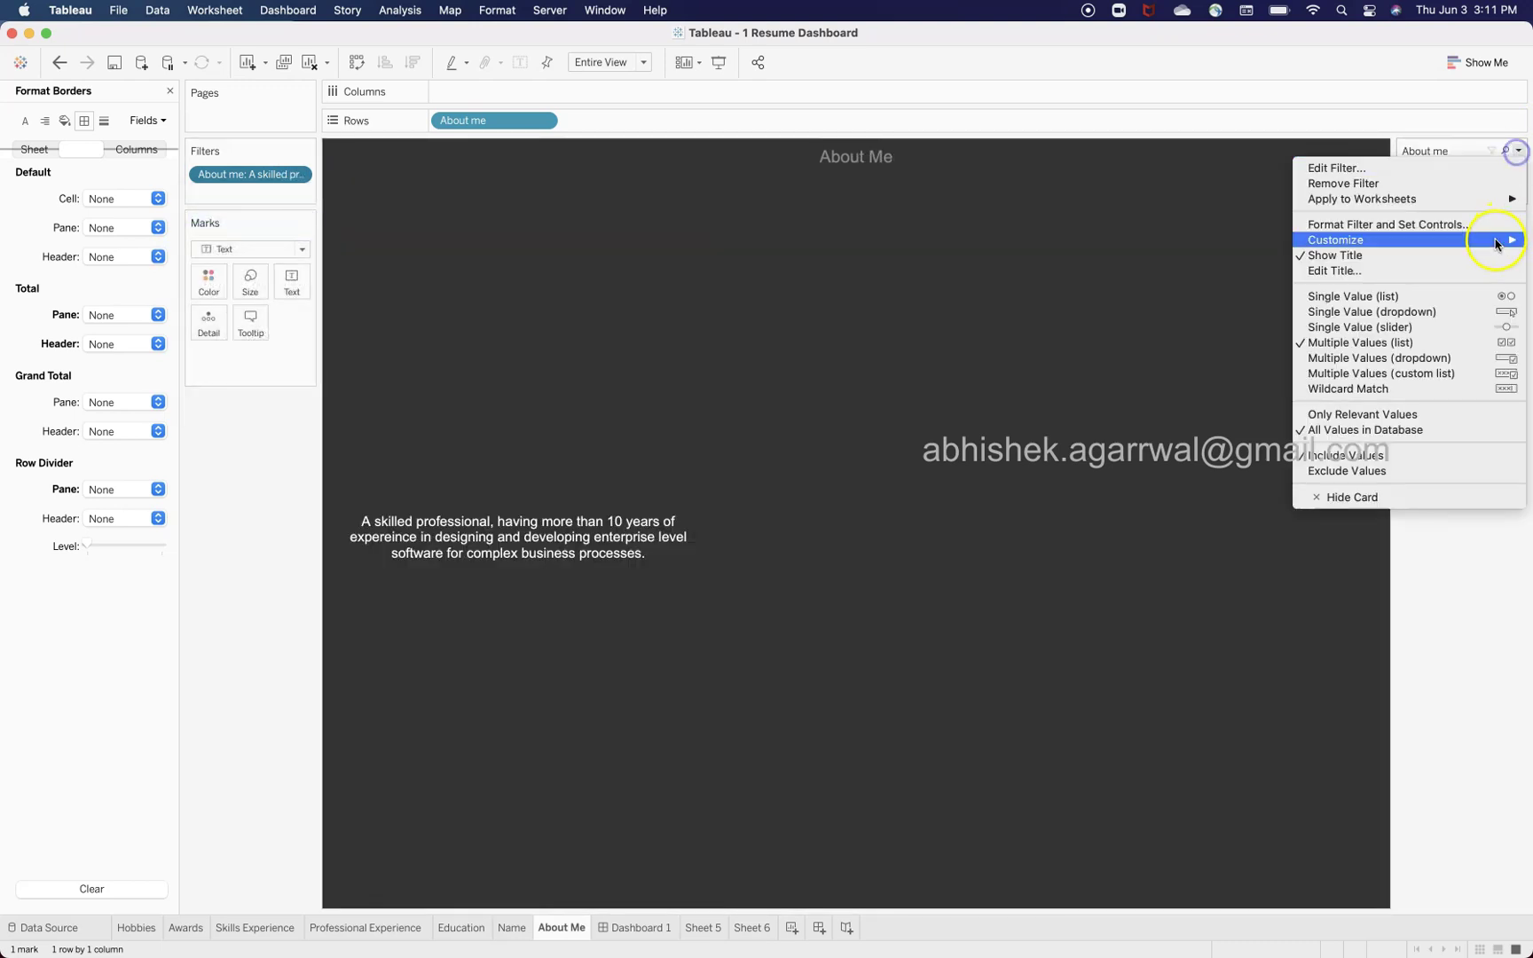
pyautogui.click(1447, 496)
# Remove the About me filter from the About Me worksheet and close the border formatting to show the data fields
pyautogui.moveTo(222, 174); pyautogui.dragTo(254, 578)
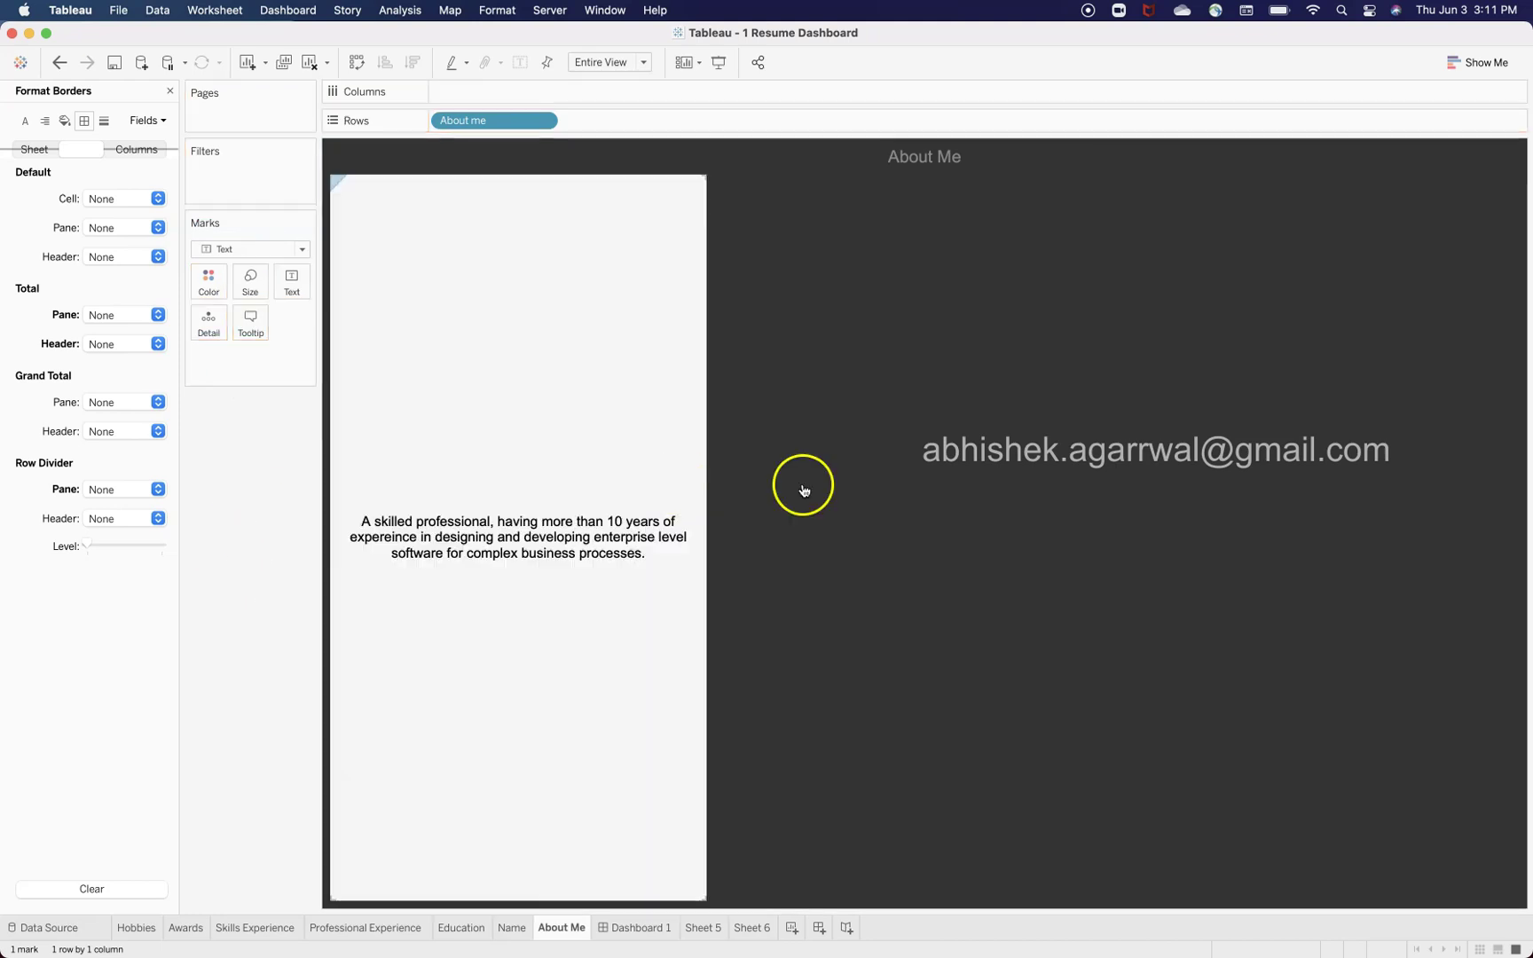
pyautogui.click(170, 90)
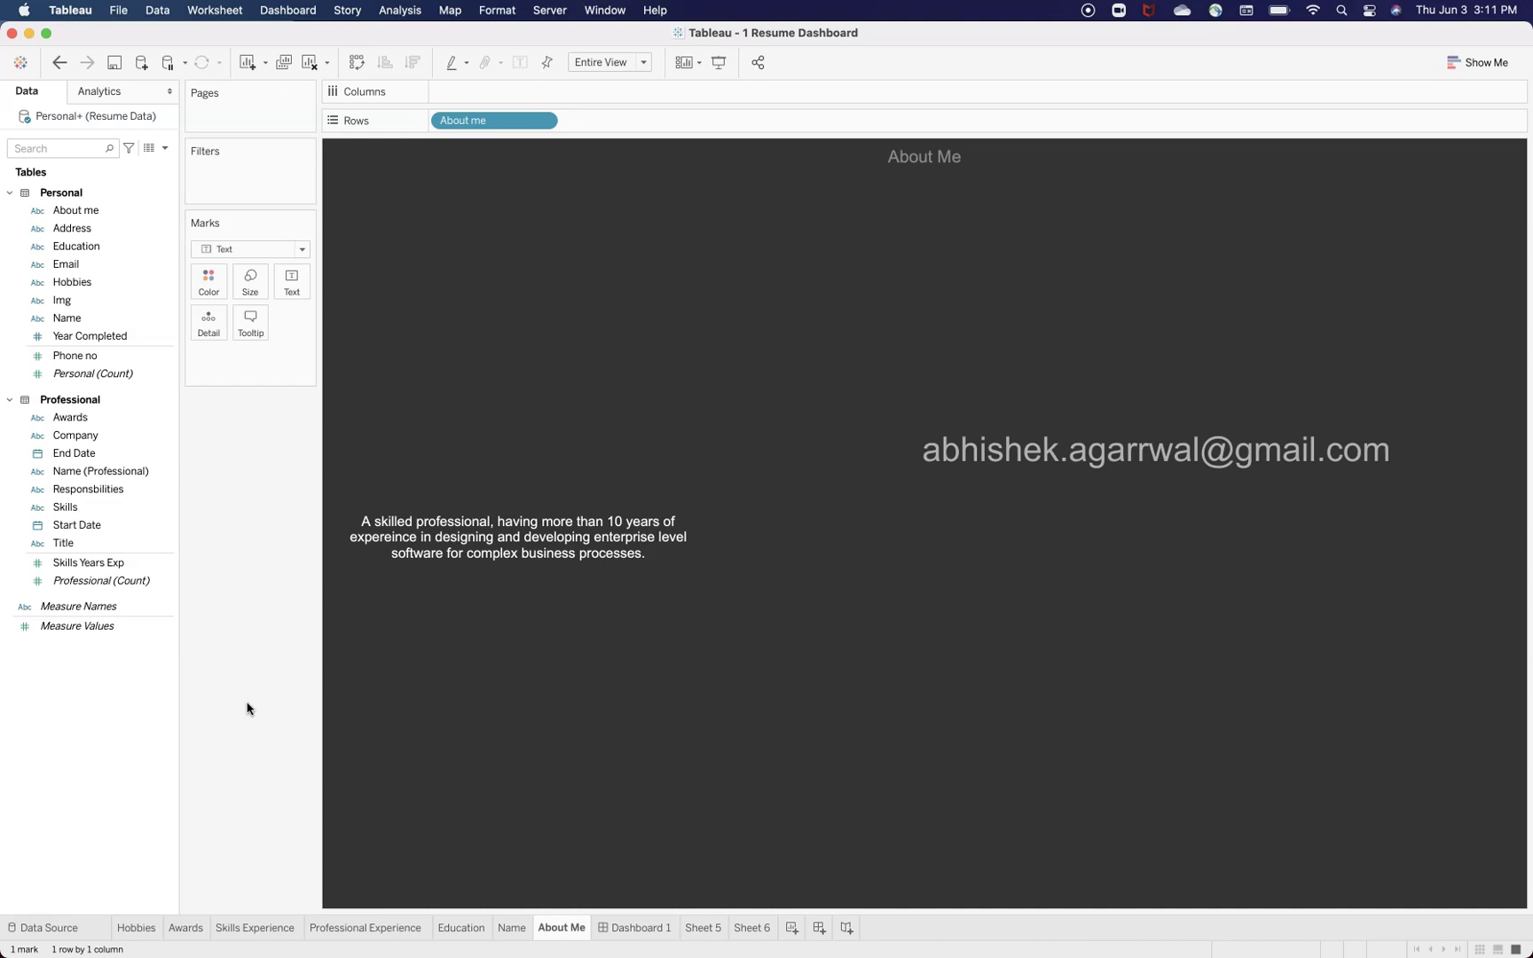
pyautogui.click(479, 715)
pyautogui.click(807, 775)
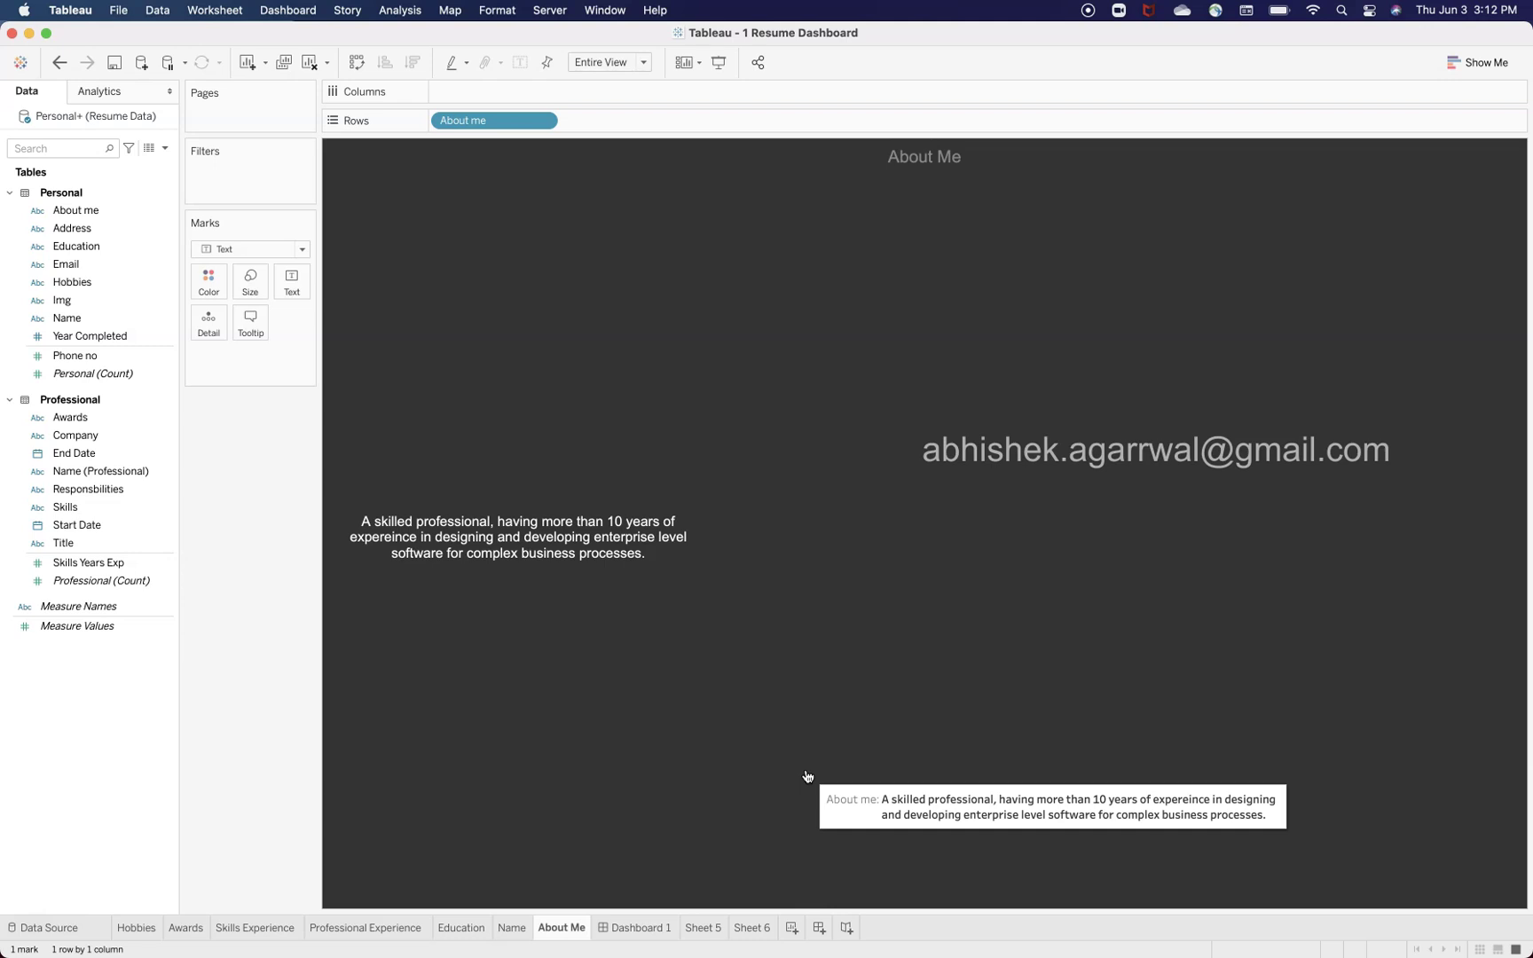
# Return to Dashboard 1, select its vertical container and review the dashboard objects and the container's layout settings
pyautogui.click(631, 929)
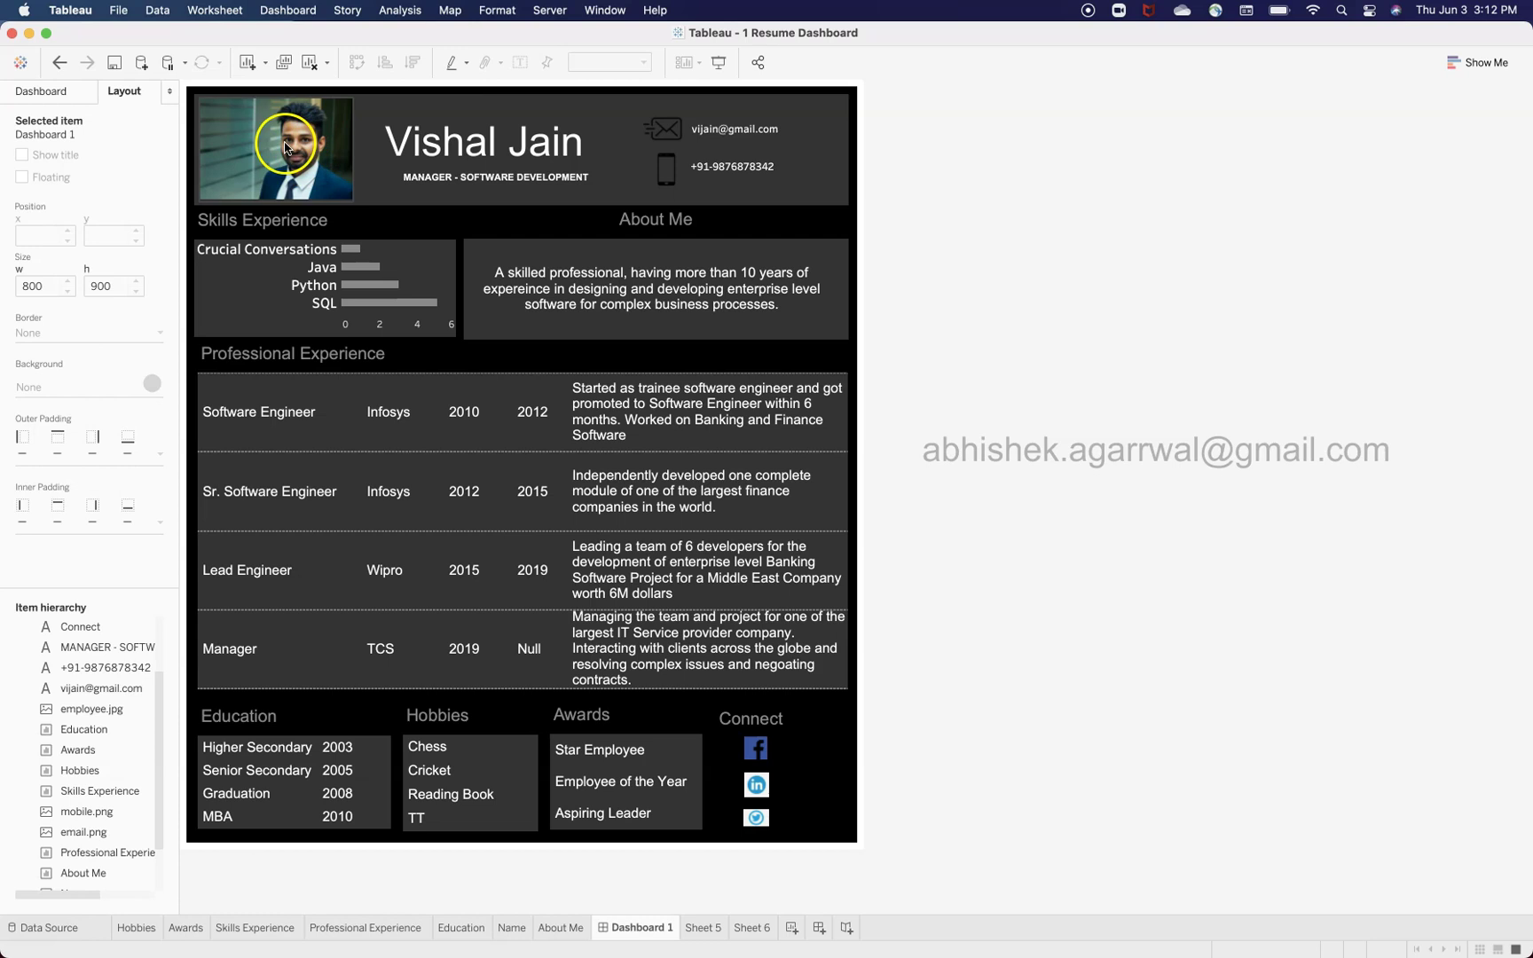
pyautogui.click(854, 97)
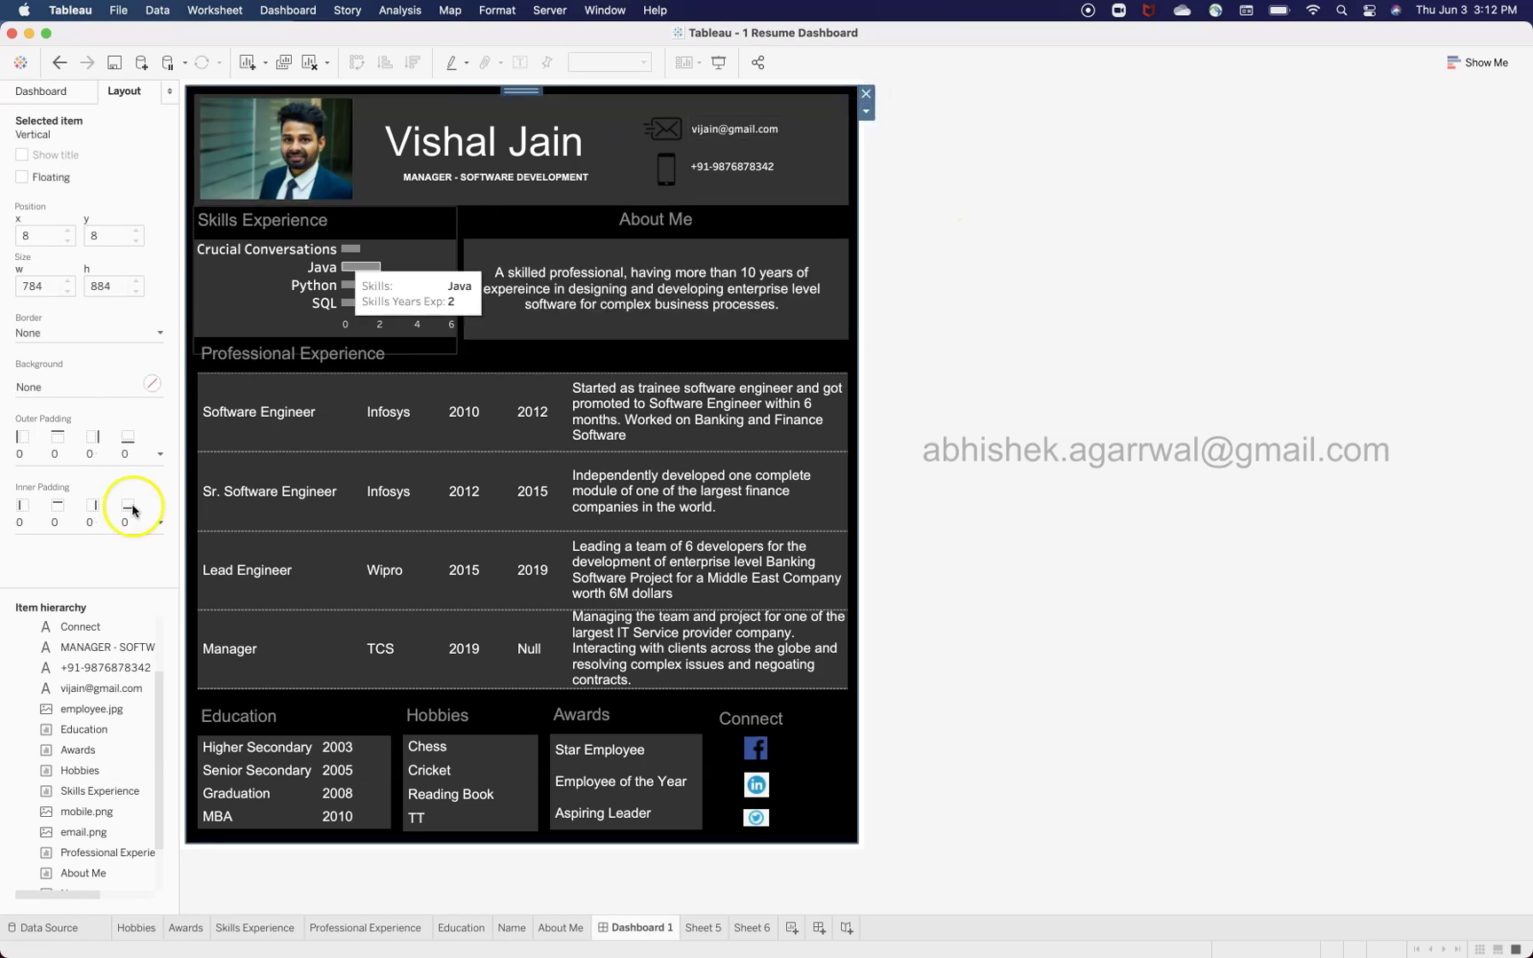
pyautogui.click(66, 92)
pyautogui.moveTo(51, 783); pyautogui.dragTo(137, 120)
pyautogui.click(133, 89)
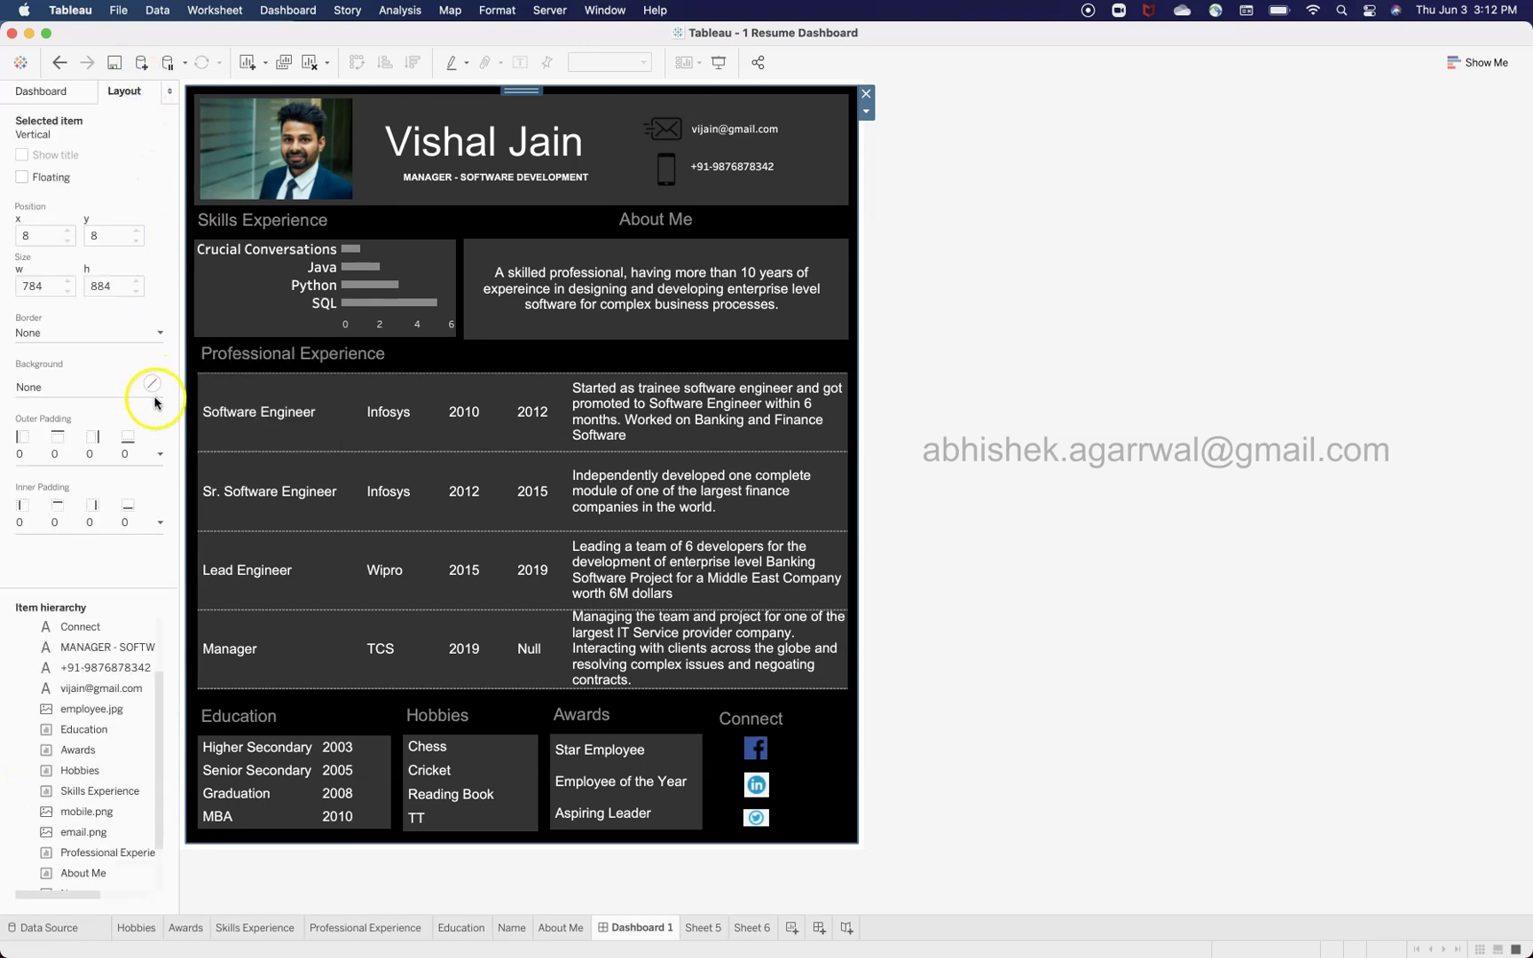
# Select the outer tiled container of Dashboard 1 and view the color choices for its background, leaving the color as it is
pyautogui.click(814, 91)
pyautogui.click(835, 92)
pyautogui.click(862, 171)
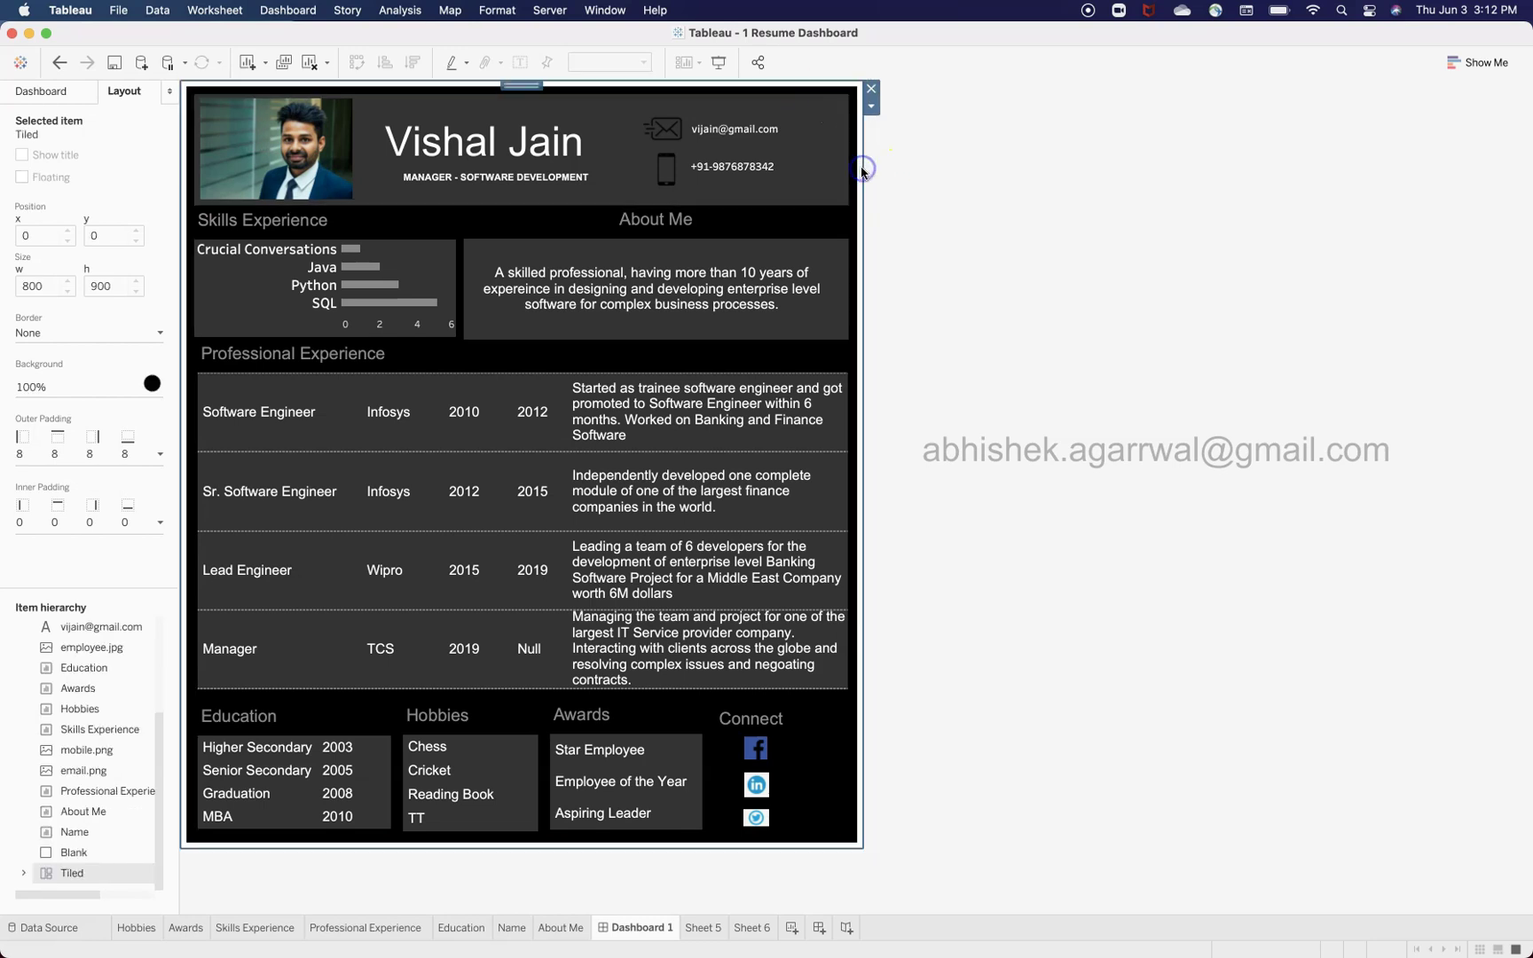
pyautogui.click(152, 384)
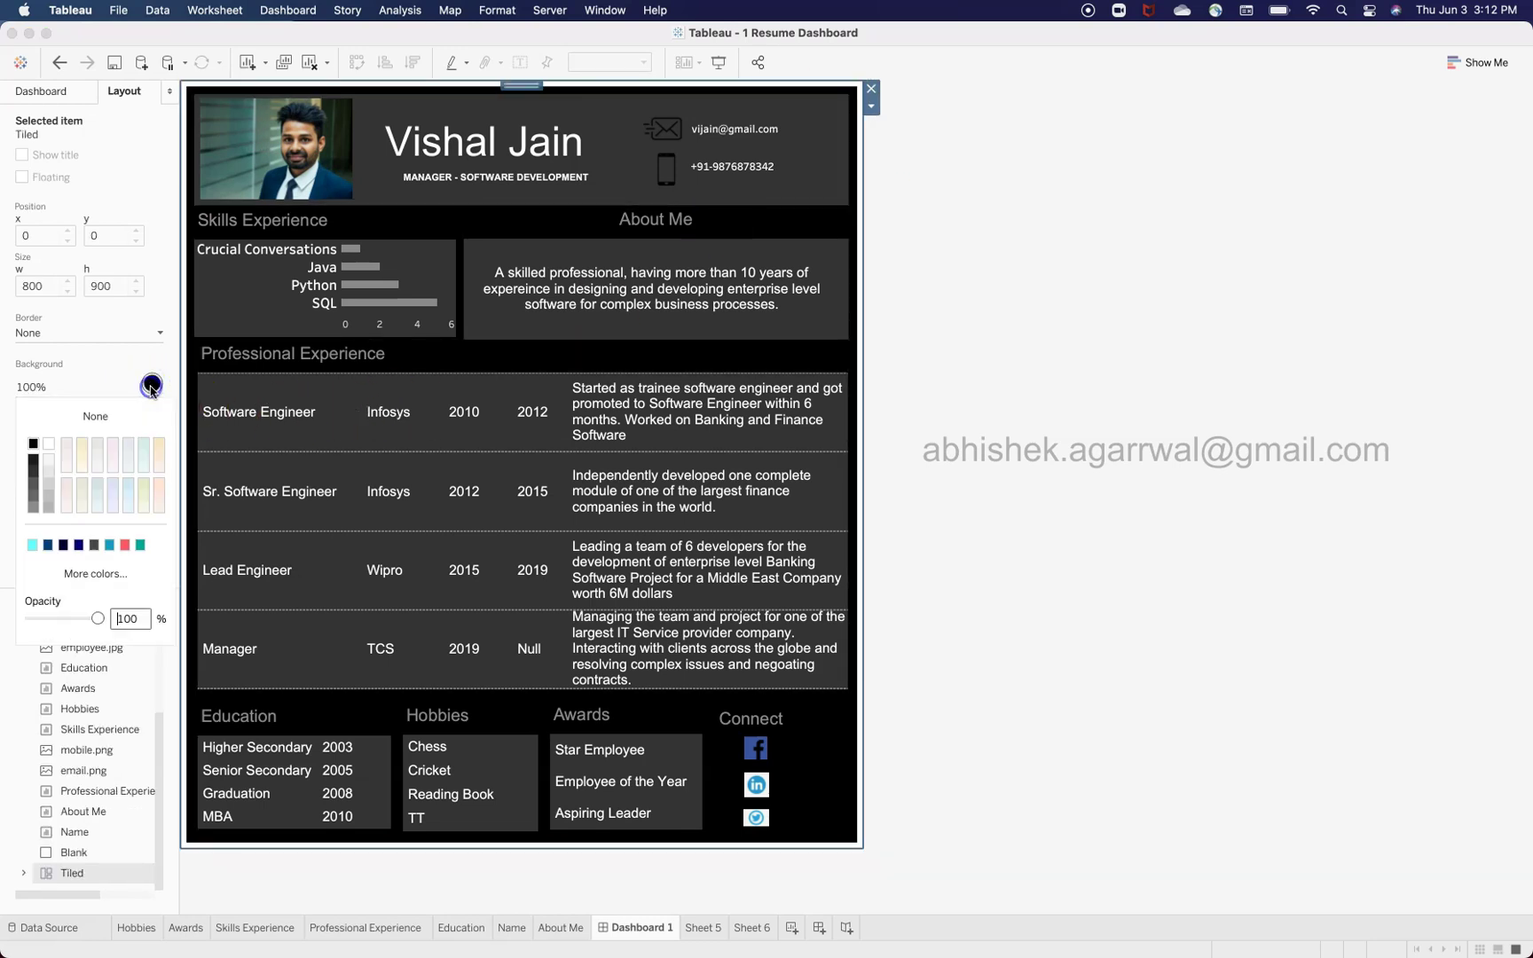
pyautogui.click(1149, 472)
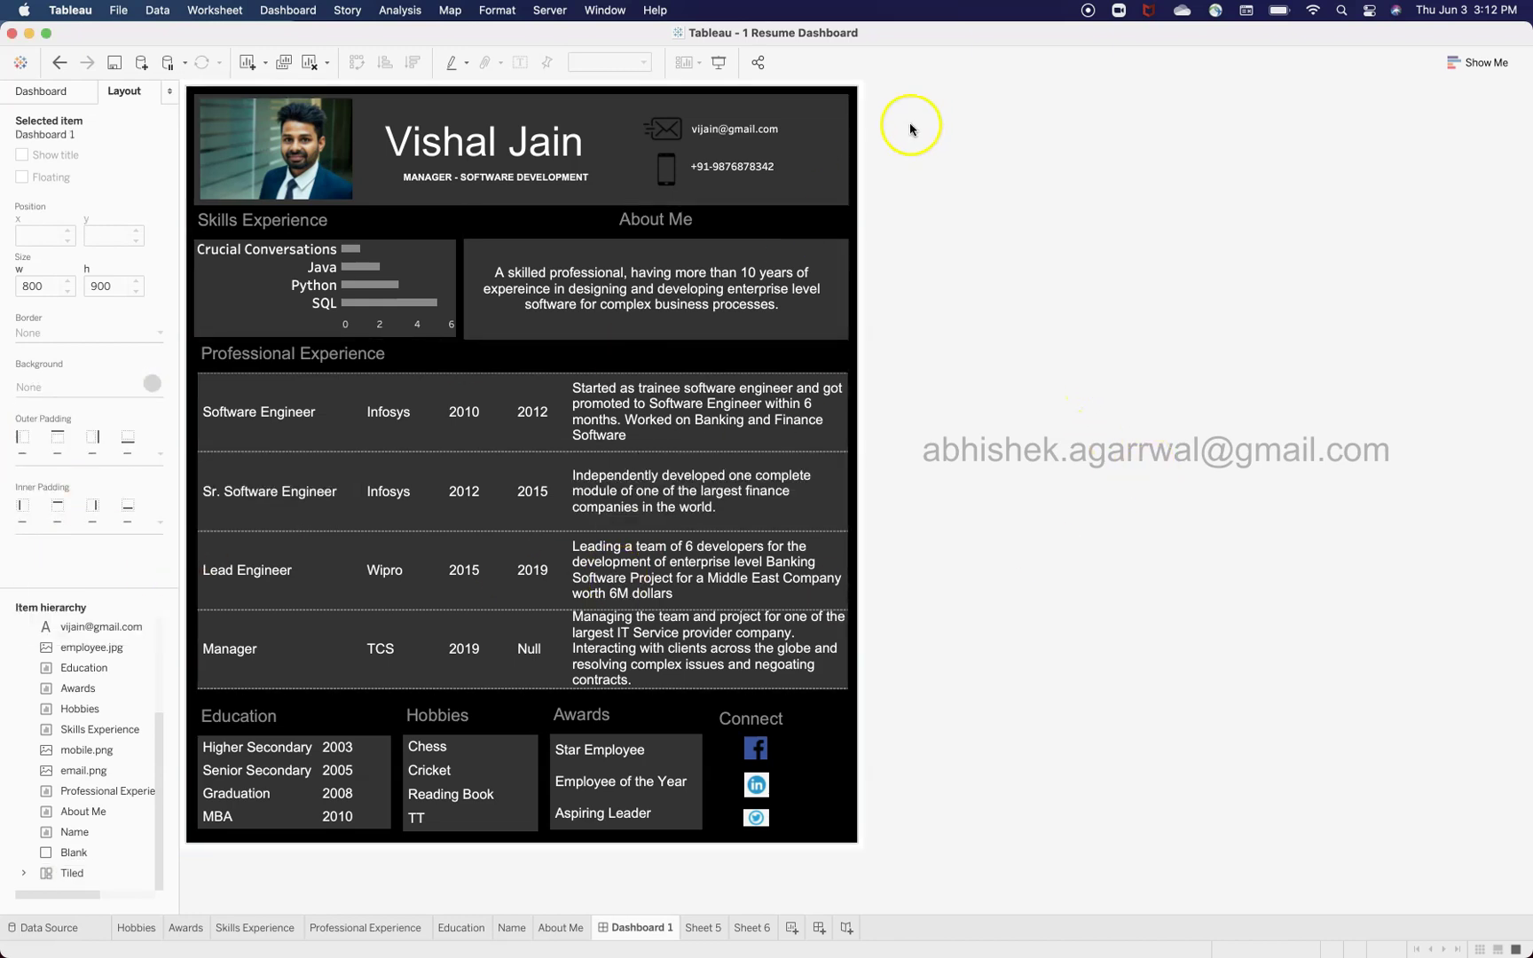
# Select the header's floating blank object and review its layout settings and the list of dashboard objects
pyautogui.click(844, 107)
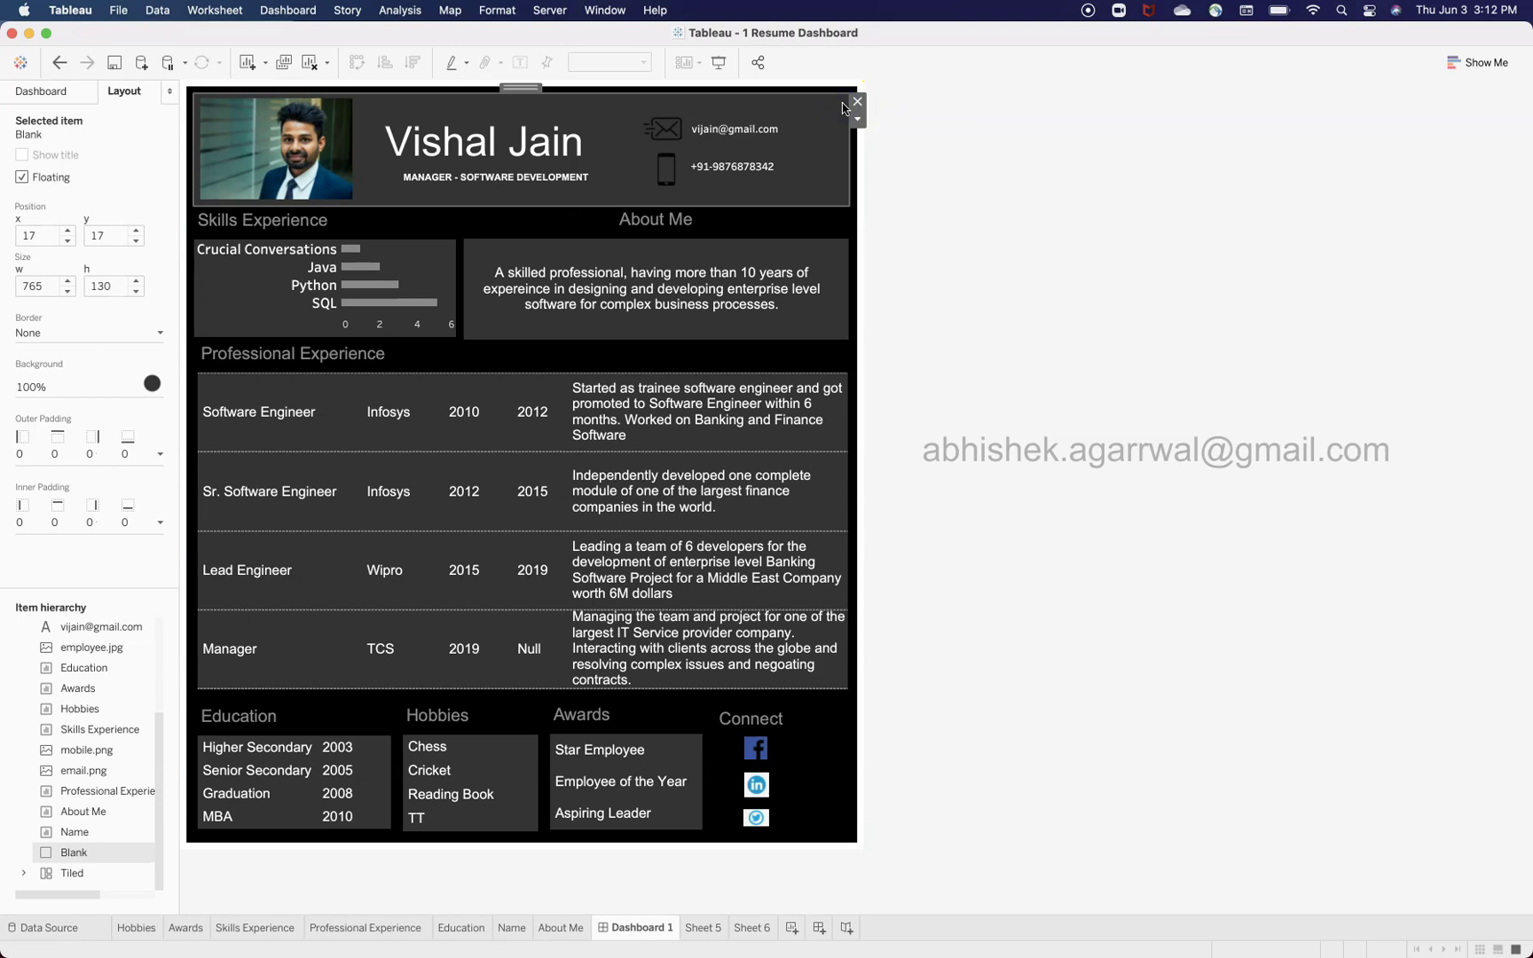
pyautogui.click(41, 90)
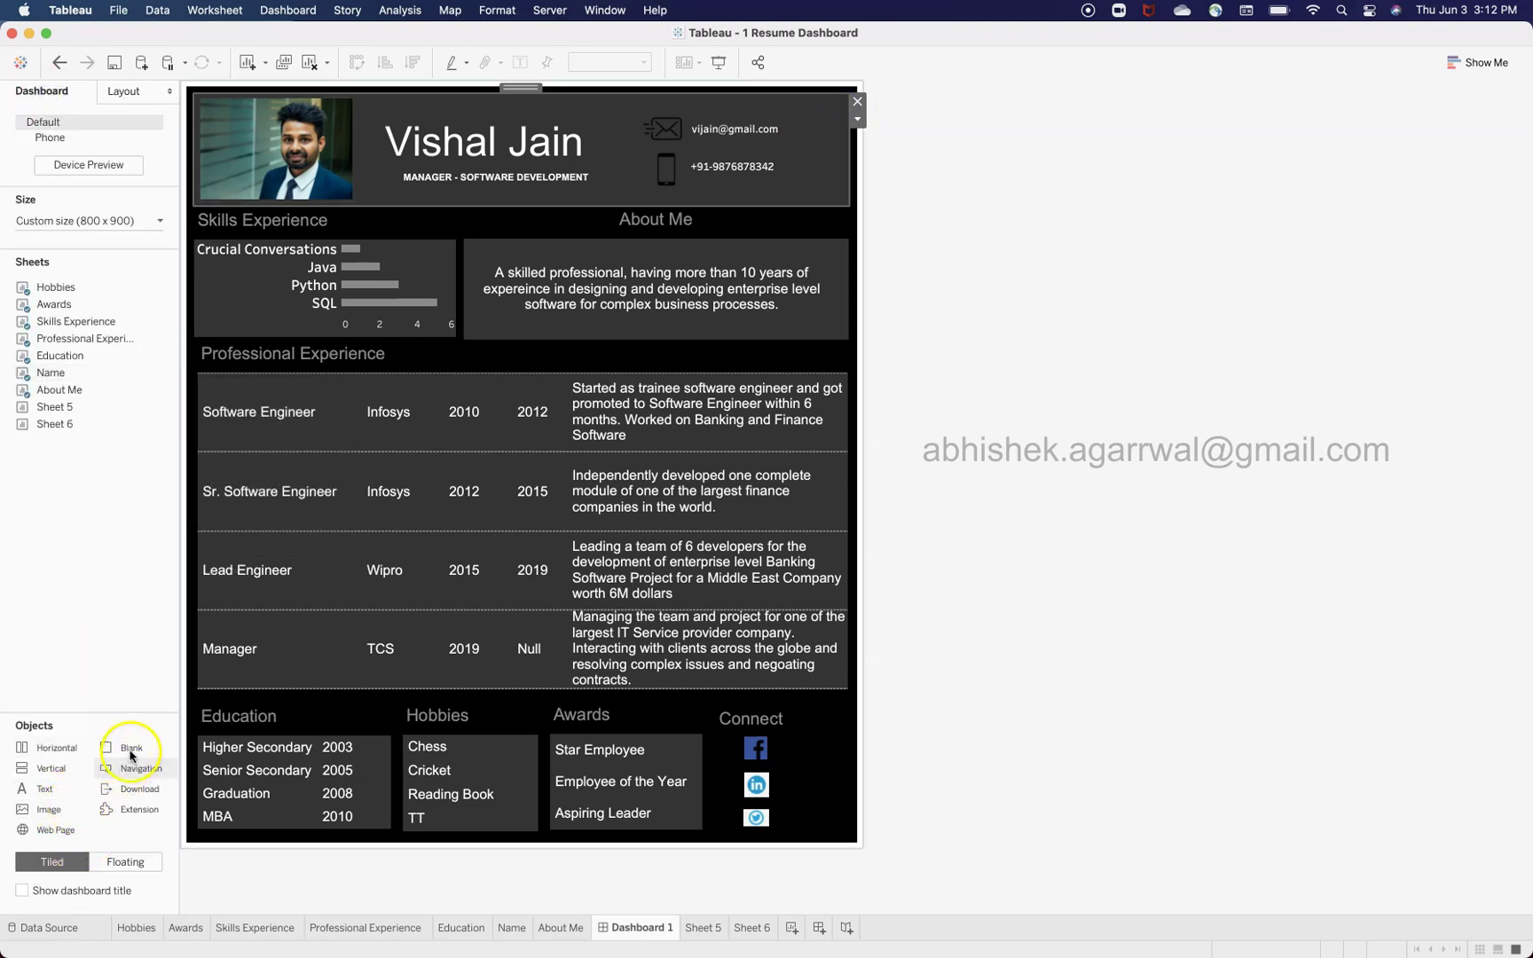
pyautogui.moveTo(148, 755); pyautogui.dragTo(557, 189)
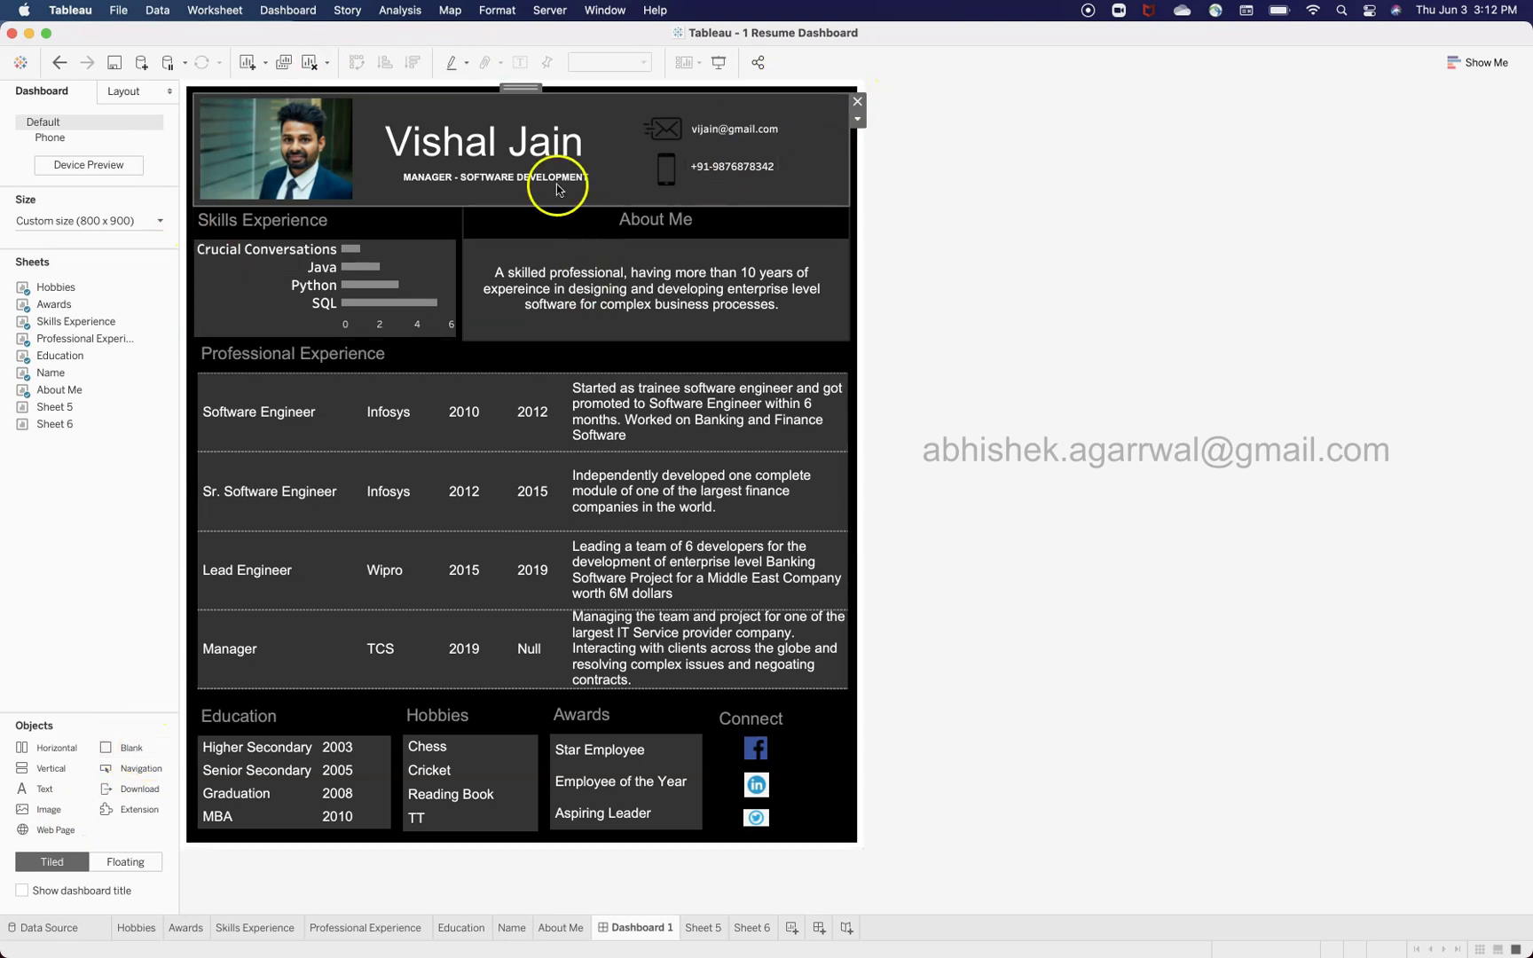
# Examine the profile photo, the contact details and the email and phone icon images placed over the dashboard header
pyautogui.click(284, 155)
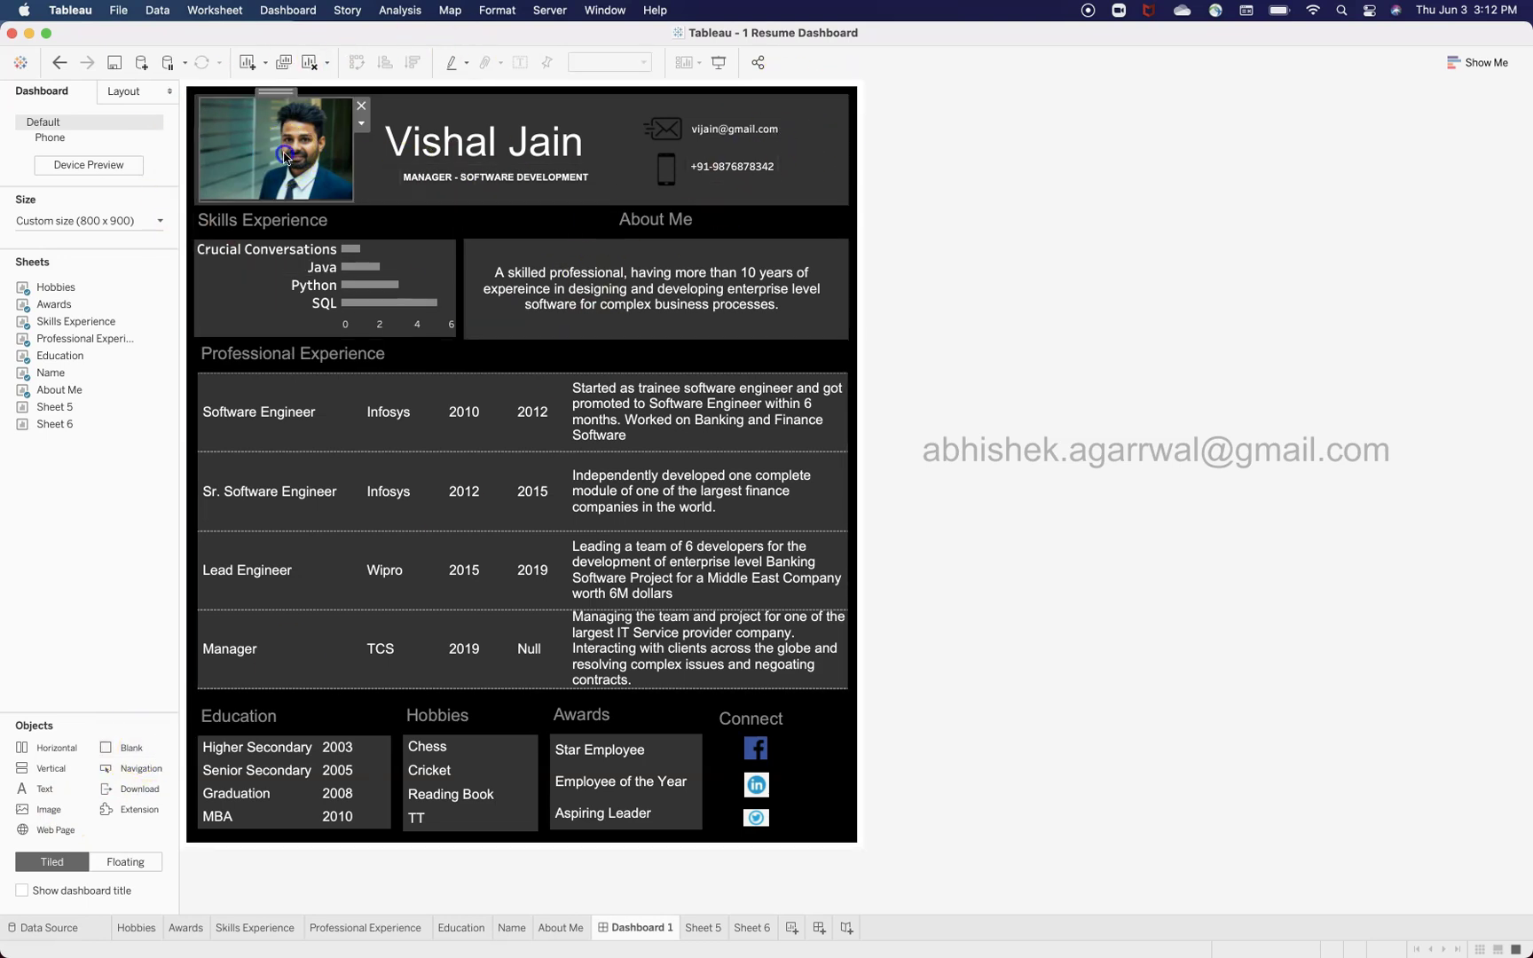
pyautogui.click(629, 139)
pyautogui.click(697, 136)
pyautogui.click(781, 128)
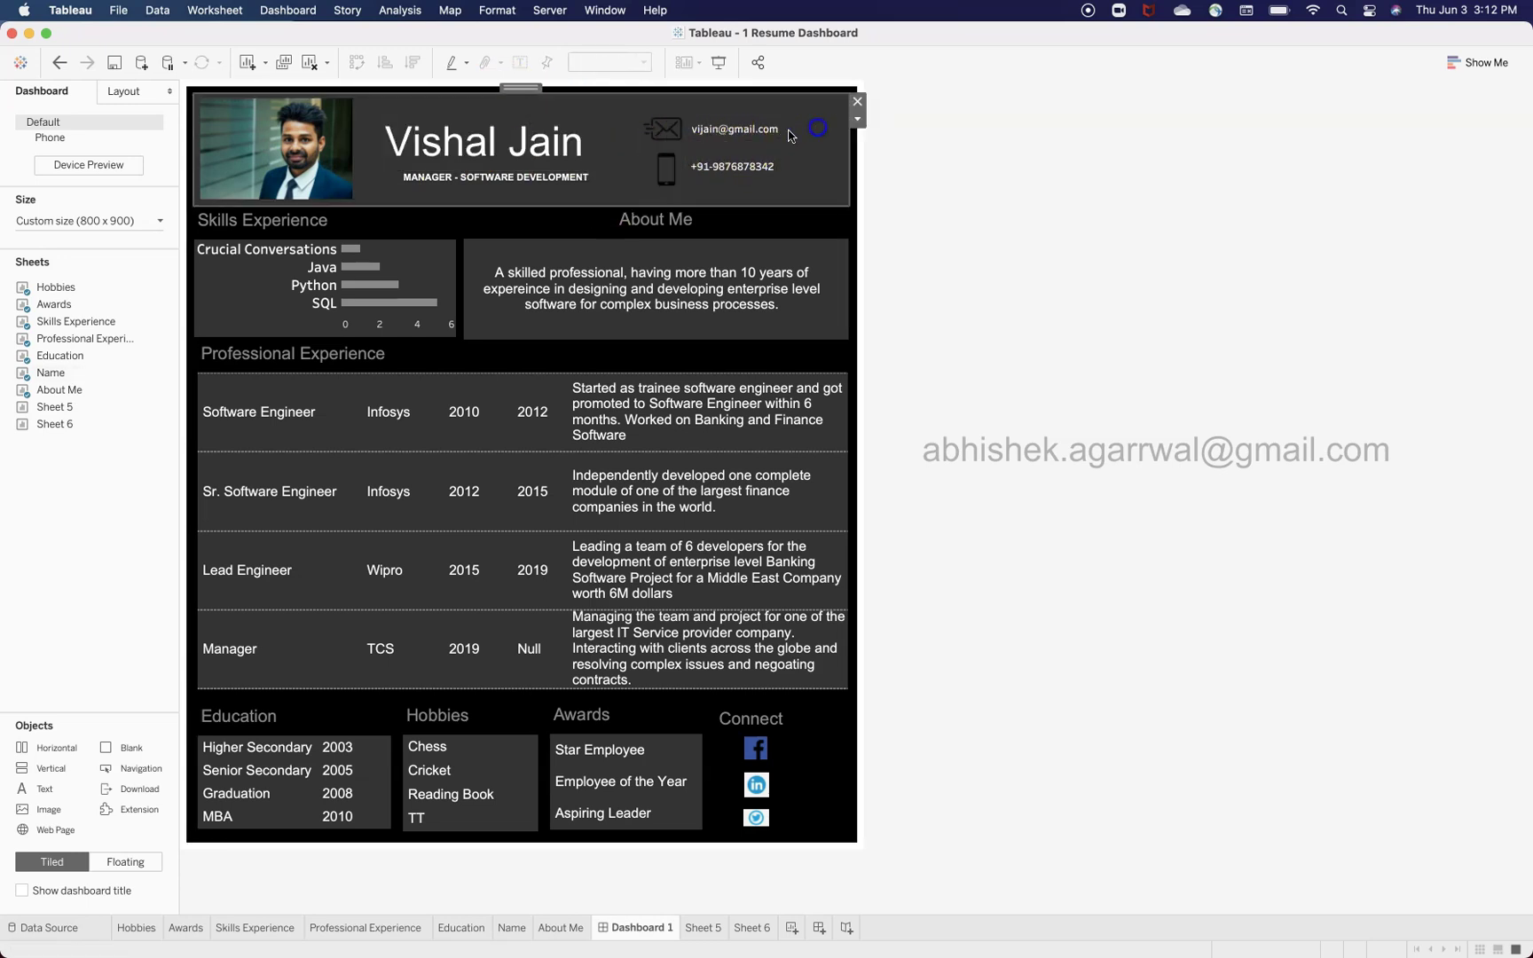
pyautogui.click(672, 160)
pyautogui.click(676, 139)
pyautogui.click(673, 170)
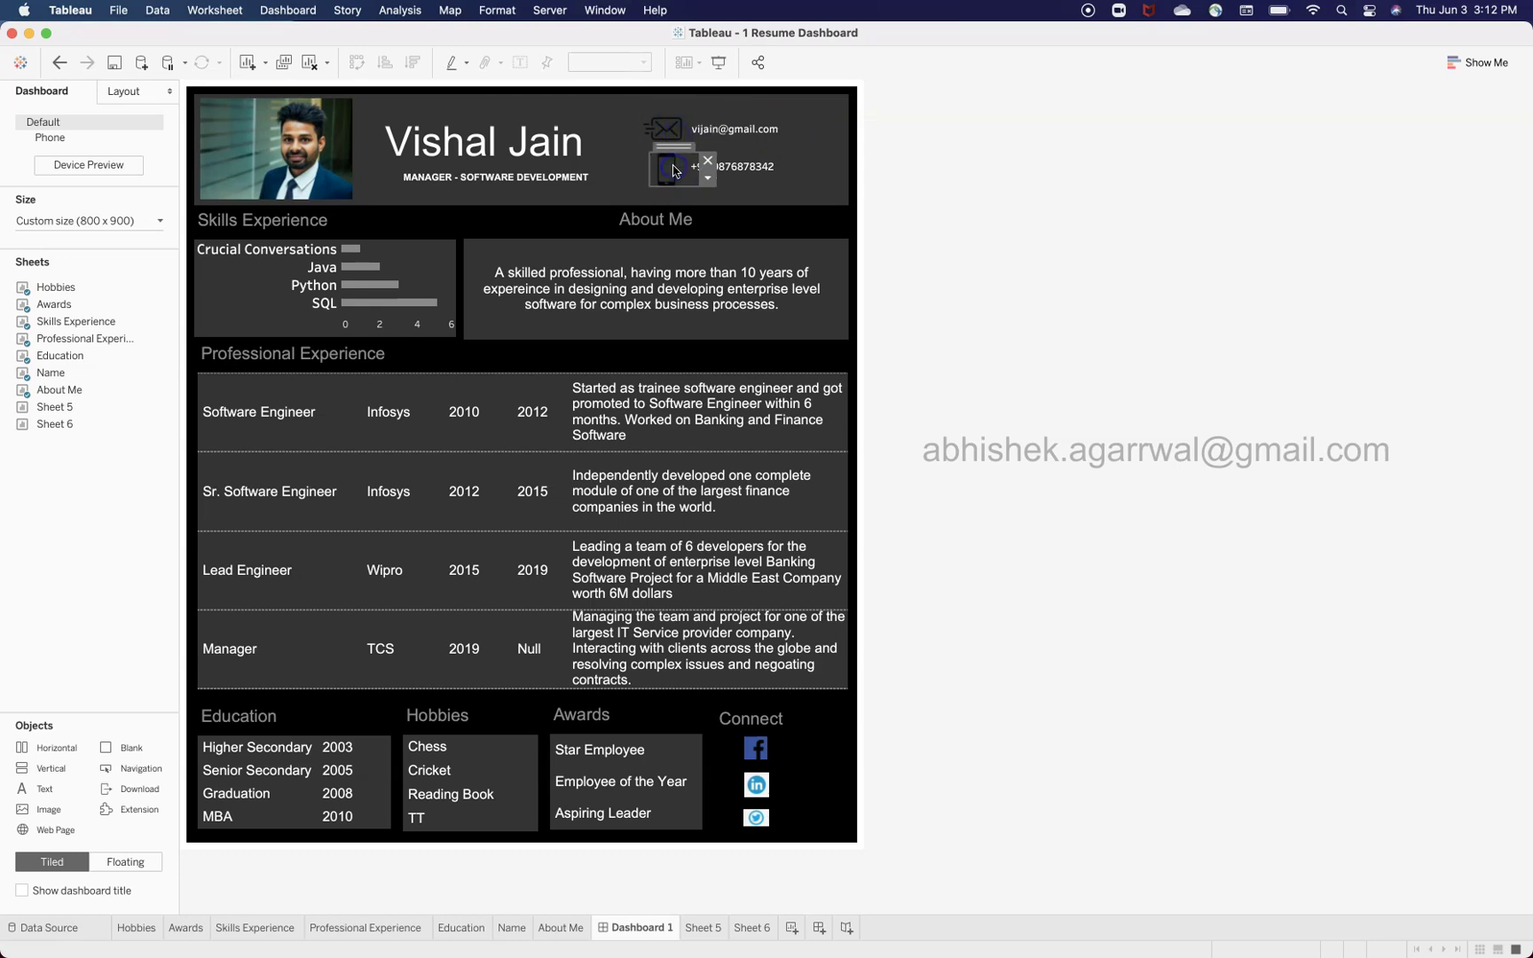
pyautogui.click(669, 143)
pyautogui.click(657, 189)
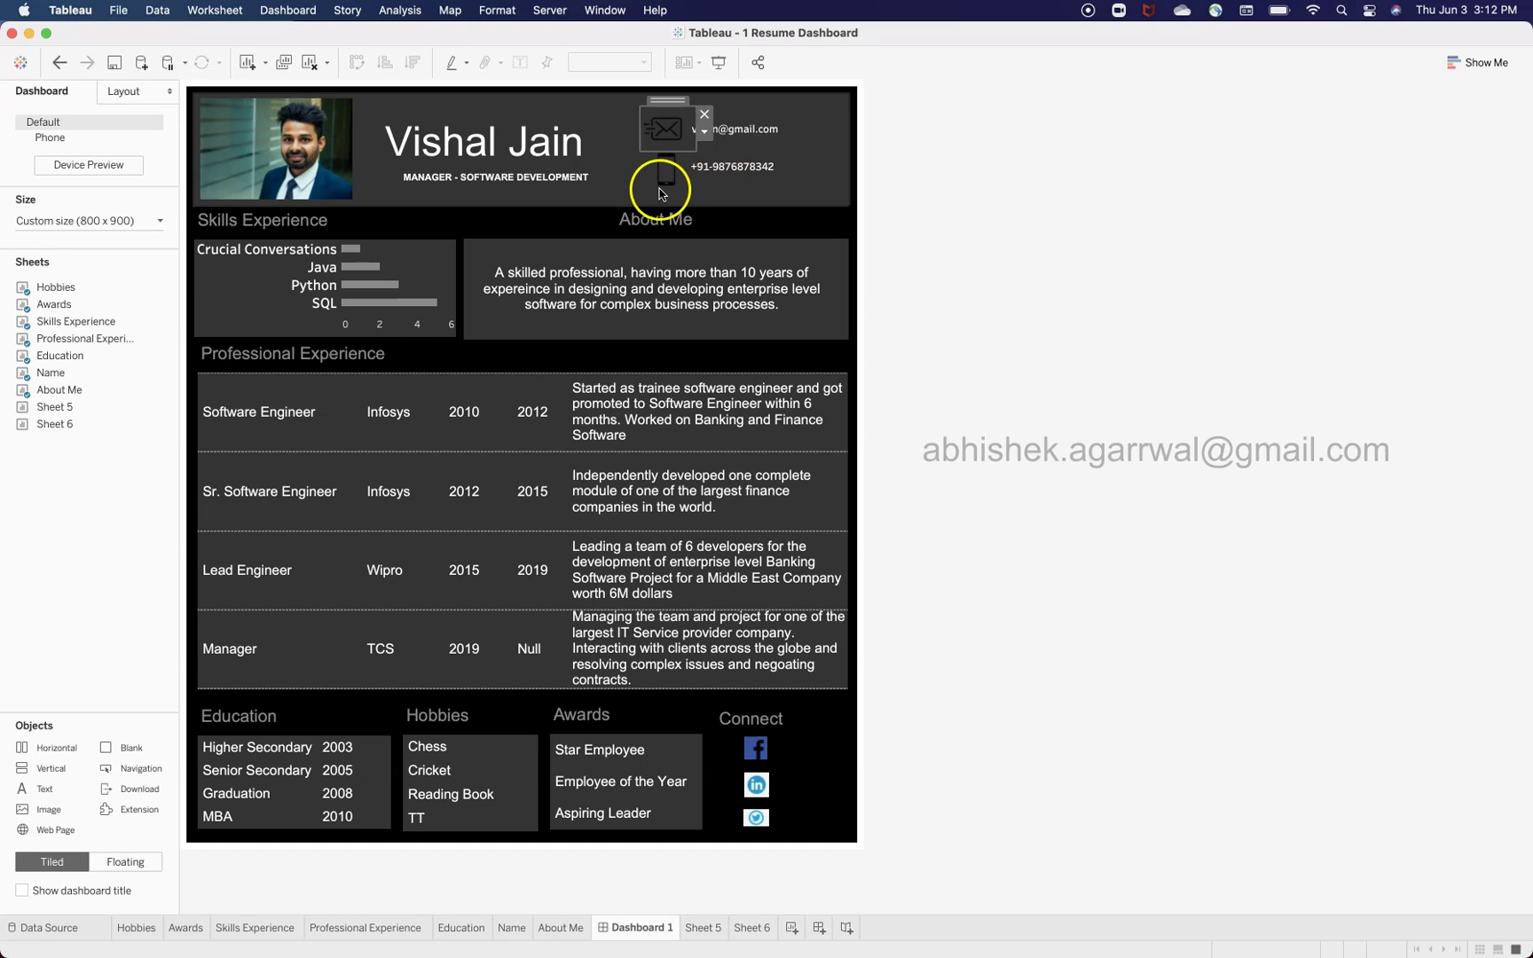
pyautogui.click(657, 191)
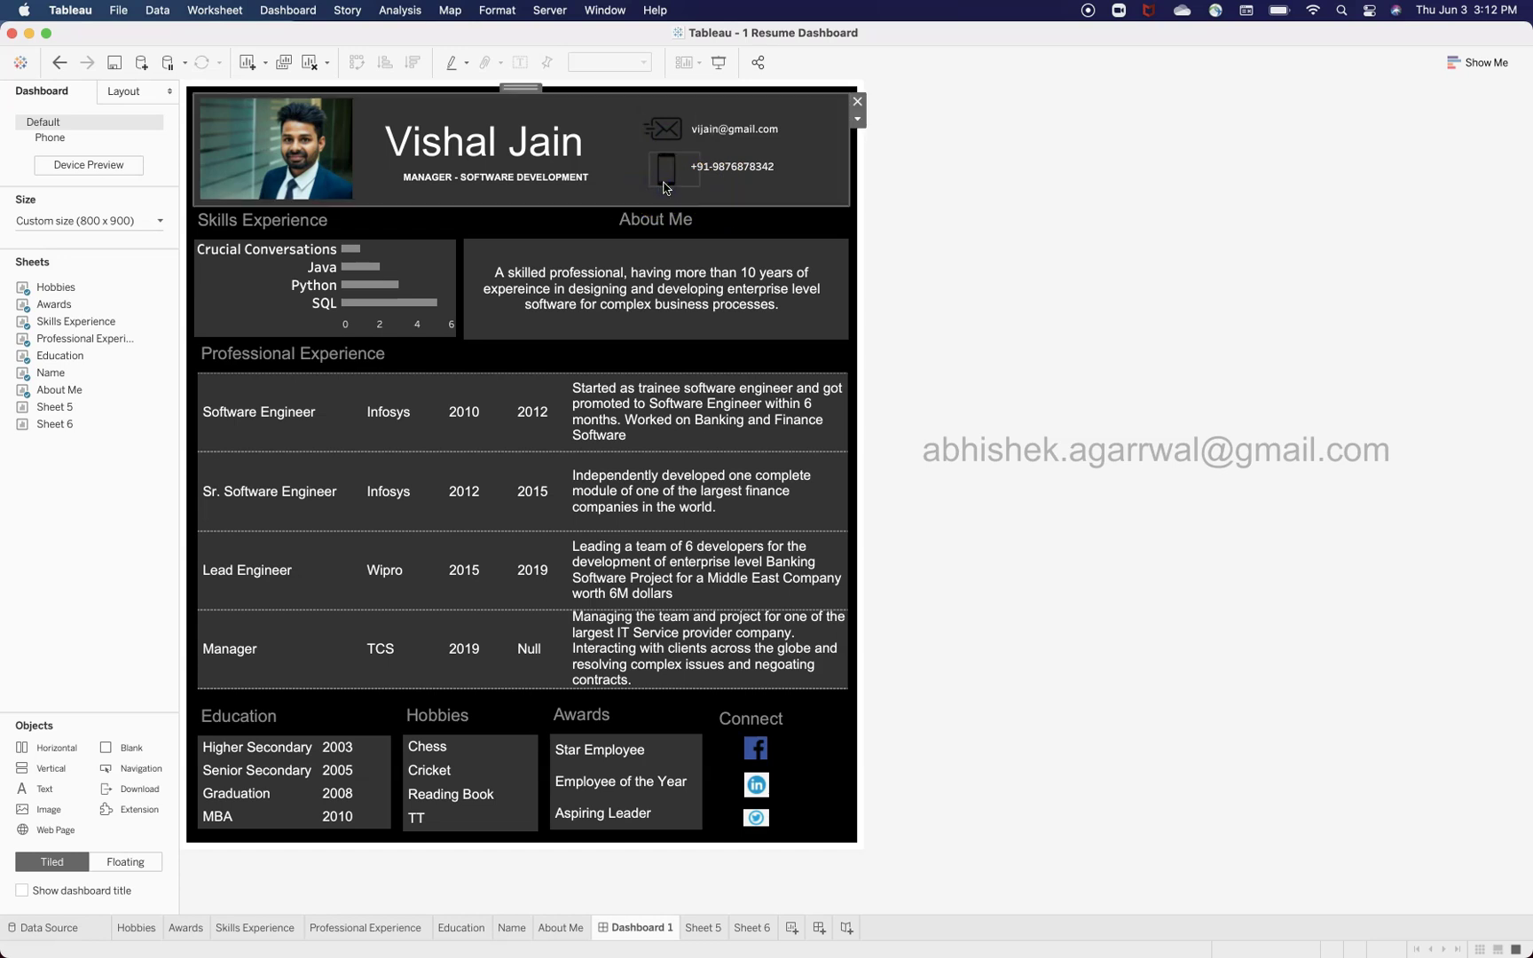
pyautogui.click(667, 186)
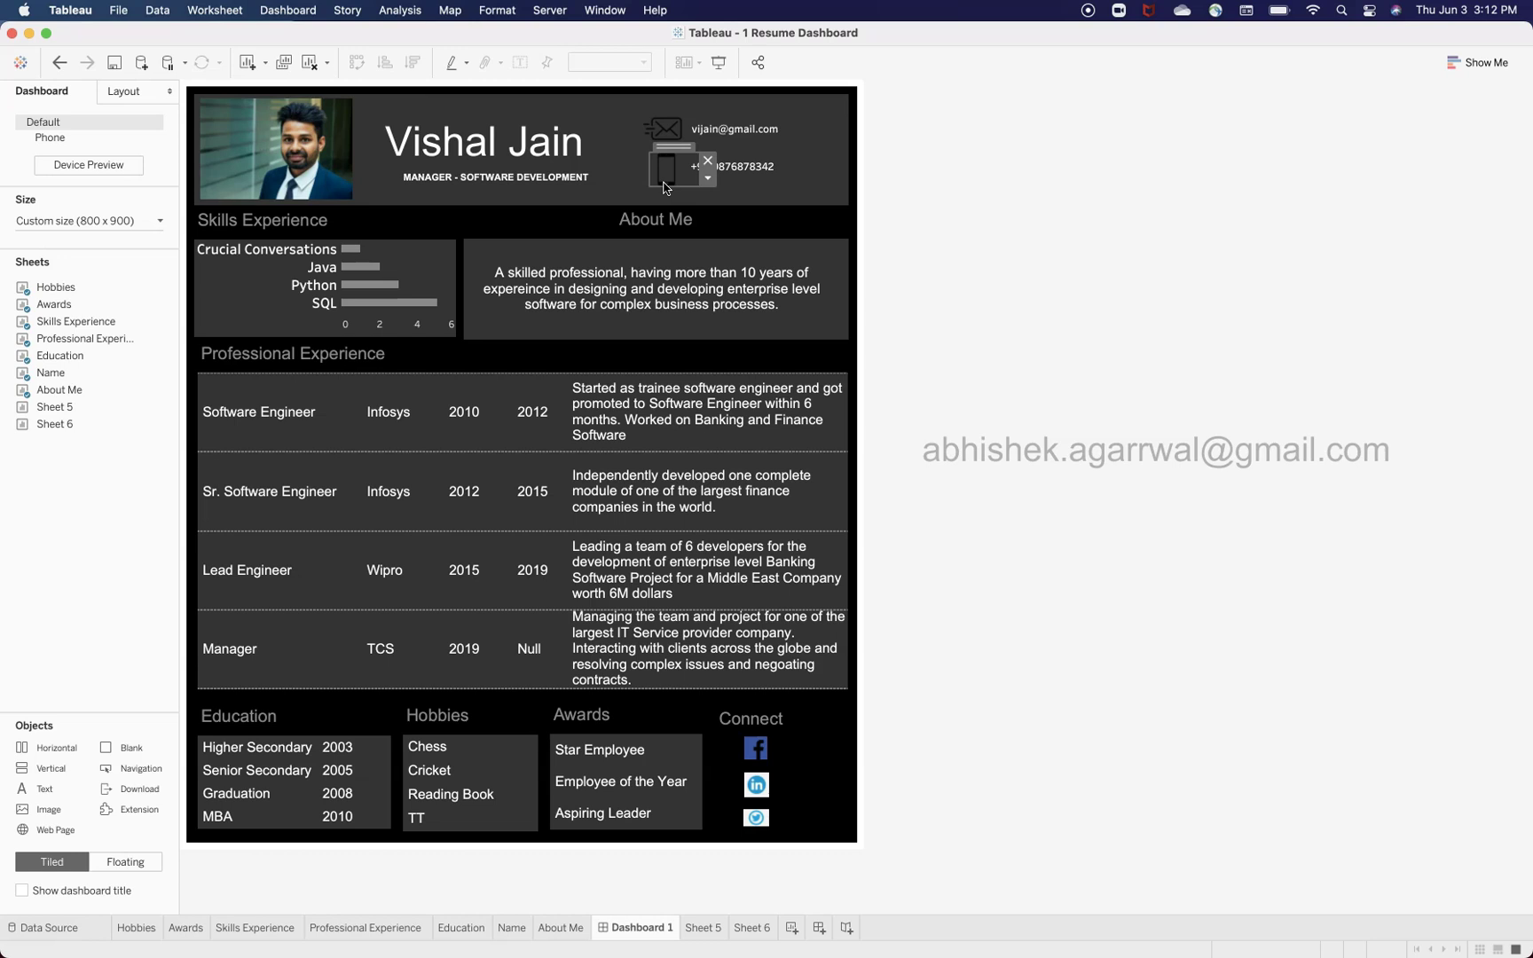
pyautogui.moveTo(666, 188); pyautogui.dragTo(369, 264)
# Select the Skills Experience sheet on the dashboard and review its placement above the Professional Experience section
pyautogui.moveTo(120, 324)
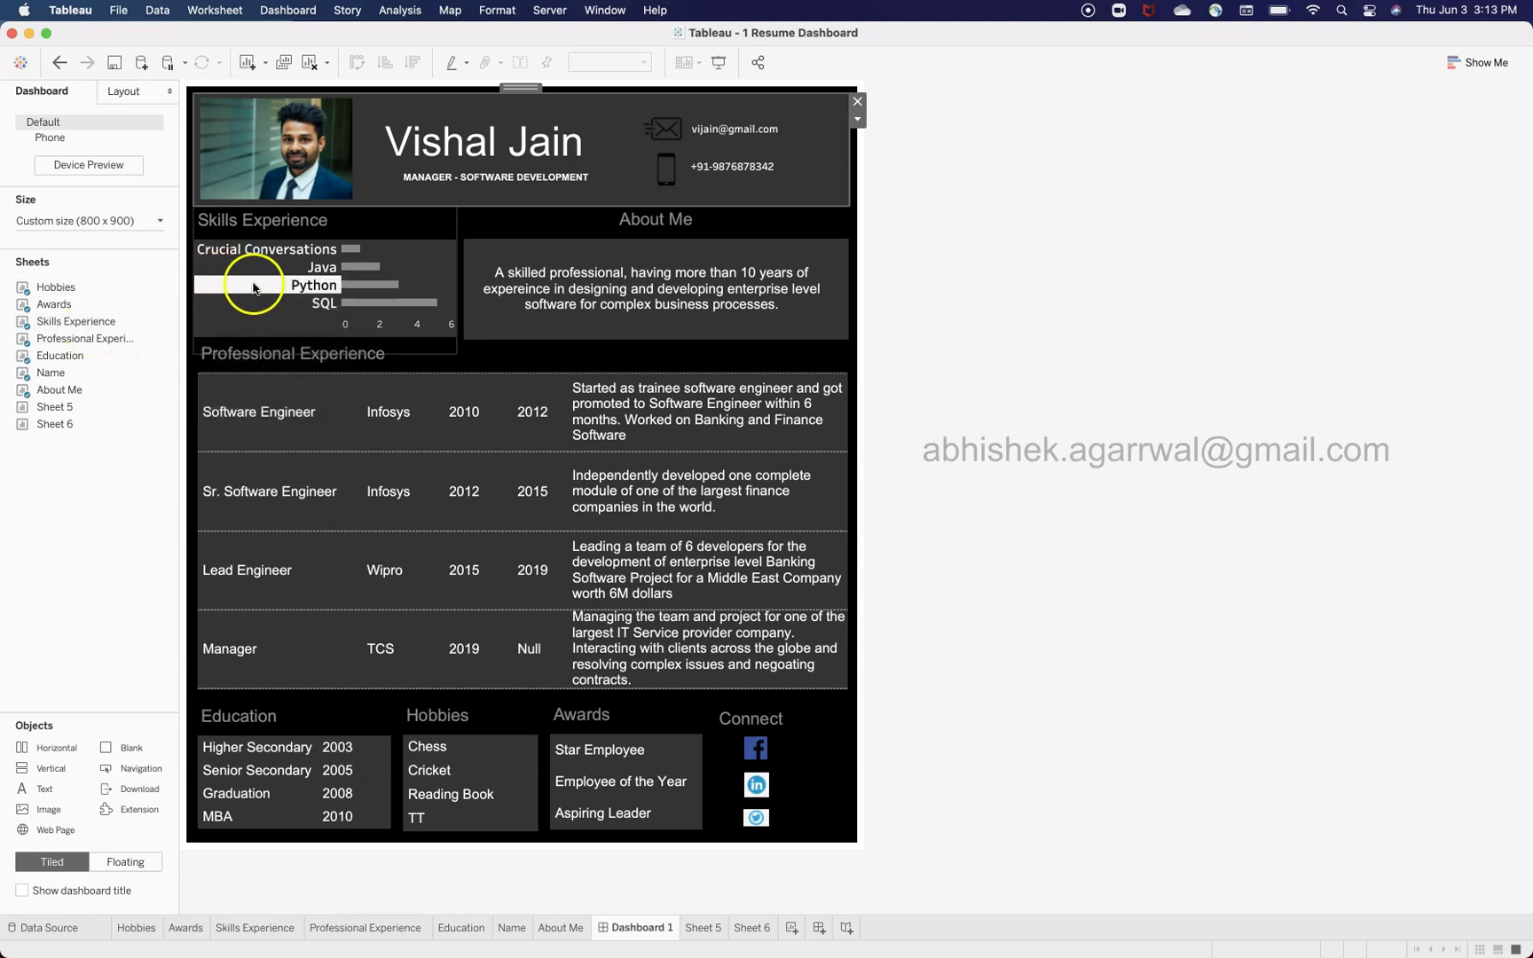
pyautogui.click(423, 235)
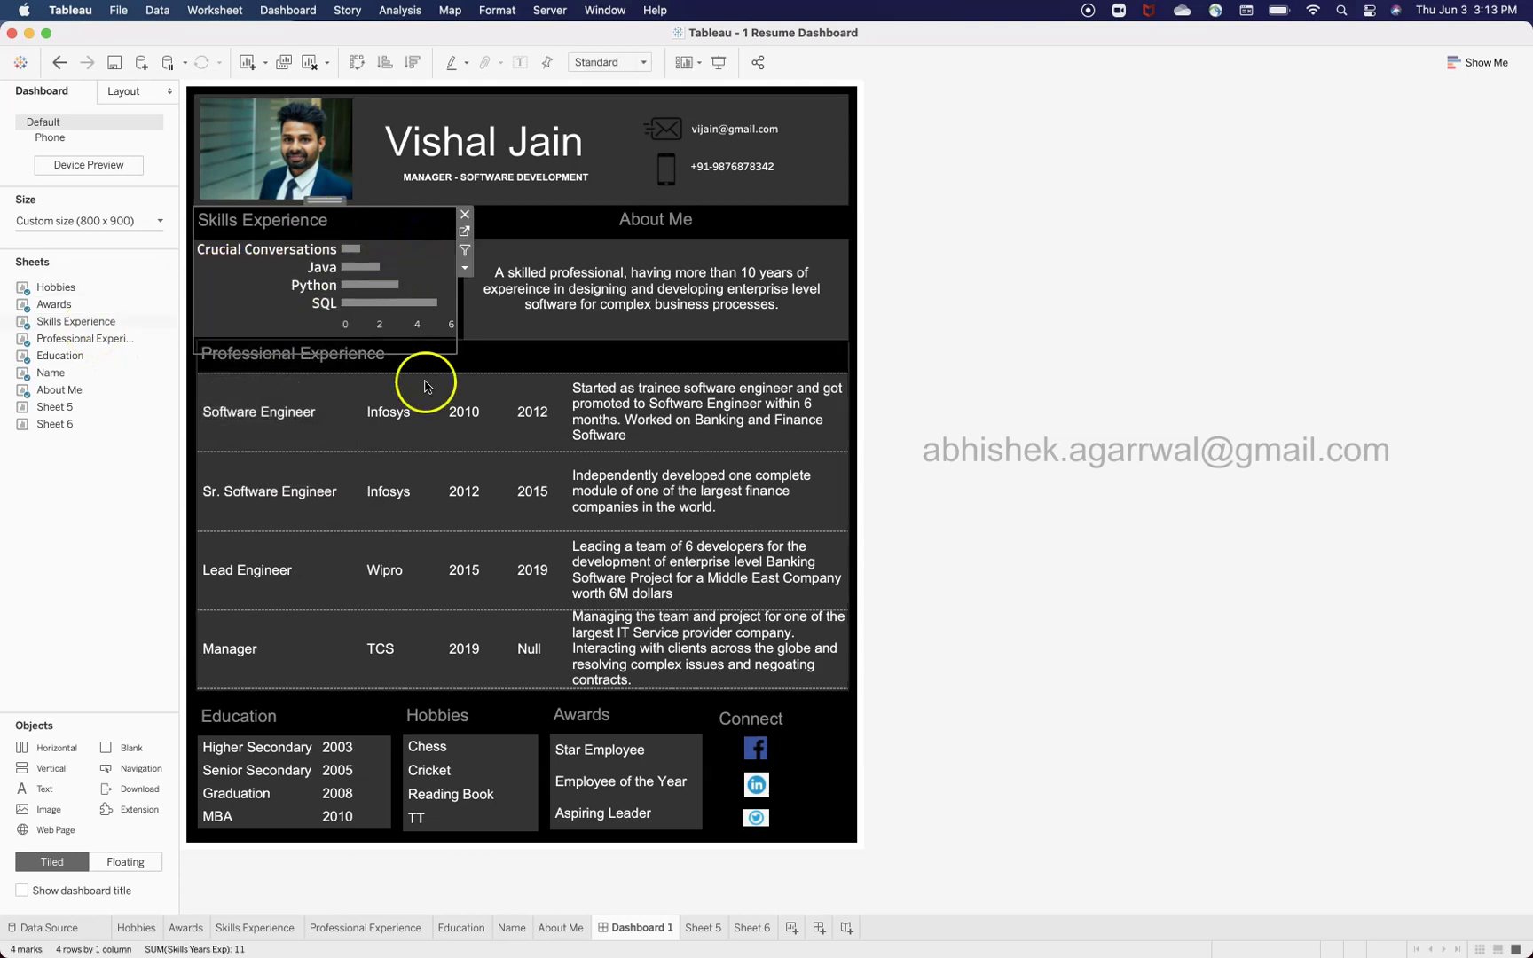
pyautogui.moveTo(371, 315)
pyautogui.click(545, 377)
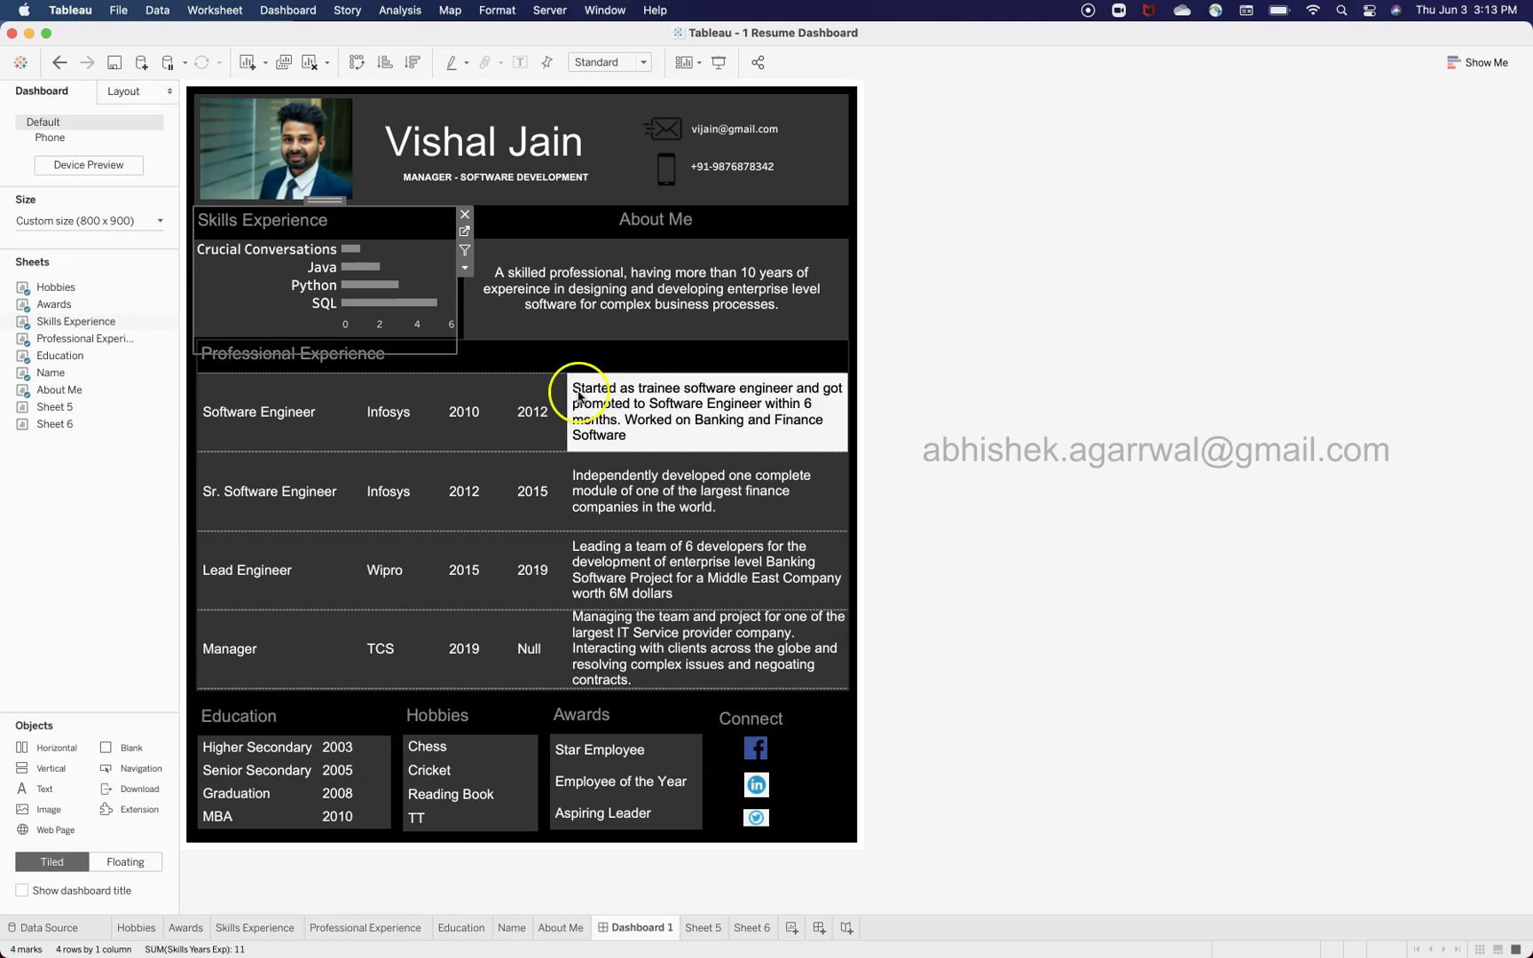
pyautogui.click(574, 366)
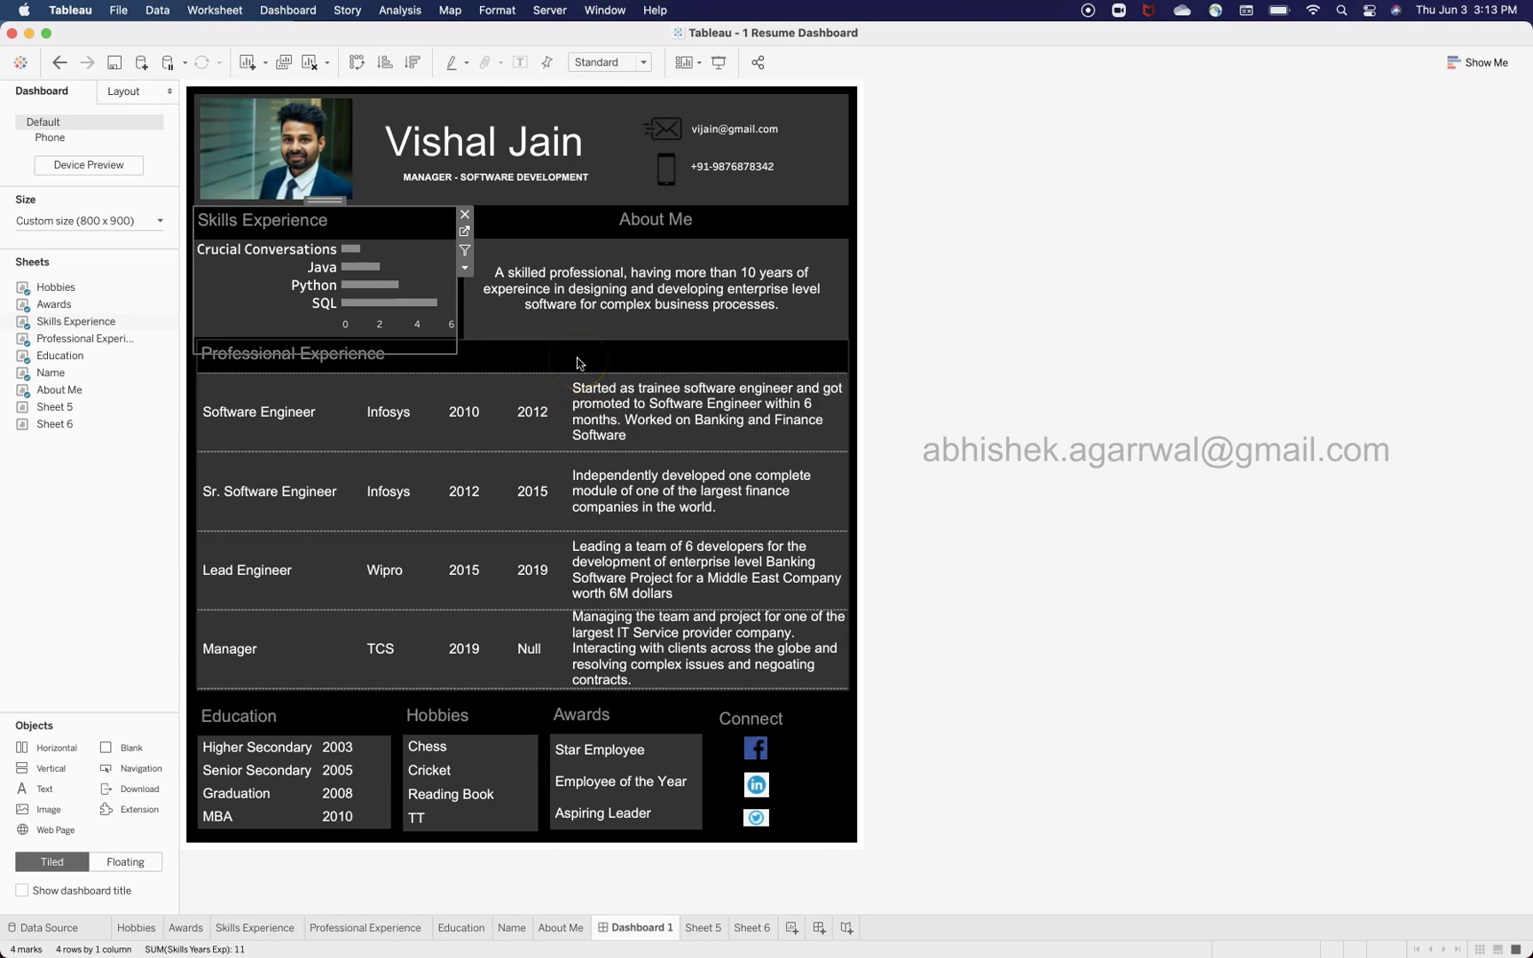
pyautogui.click(369, 281)
# Nudge the floating Skills Experience sheet slightly to the right and clear the selection
pyautogui.moveTo(306, 198)
pyautogui.mouseDown()
pyautogui.moveTo(650, 424)
pyautogui.moveTo(344, 229)
pyautogui.moveTo(330, 238)
pyautogui.moveTo(318, 203)
pyautogui.mouseUp()
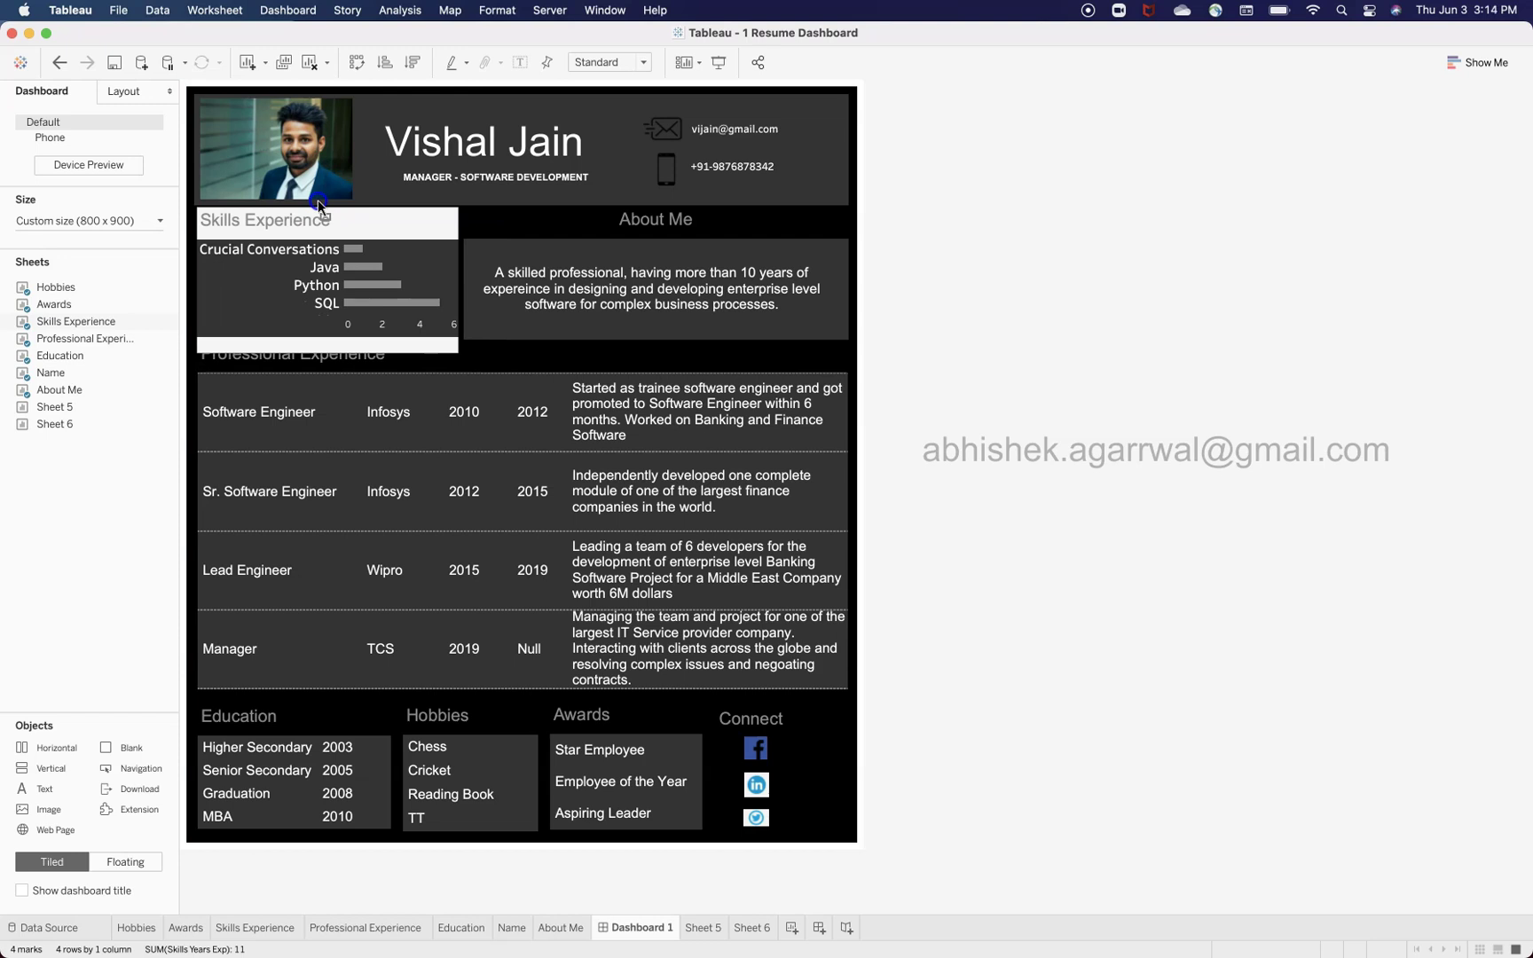
pyautogui.moveTo(319, 203); pyautogui.dragTo(318, 203)
pyautogui.click(439, 249)
pyautogui.moveTo(383, 342)
pyautogui.mouseDown()
pyautogui.moveTo(396, 358)
pyautogui.moveTo(404, 344)
pyautogui.mouseUp()
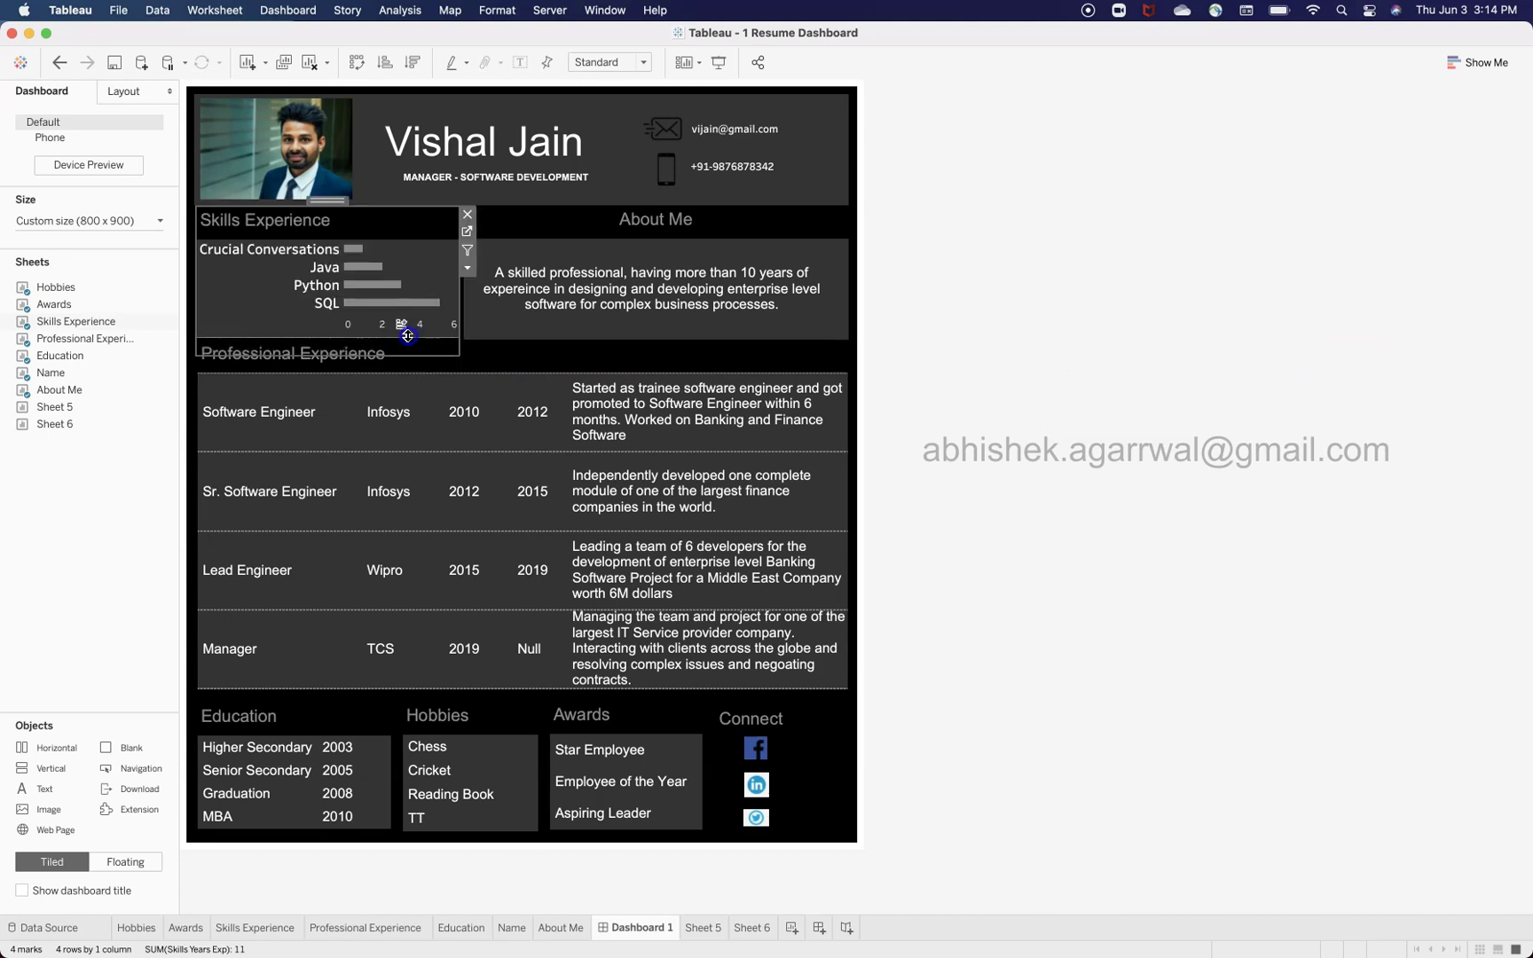
pyautogui.click(1125, 402)
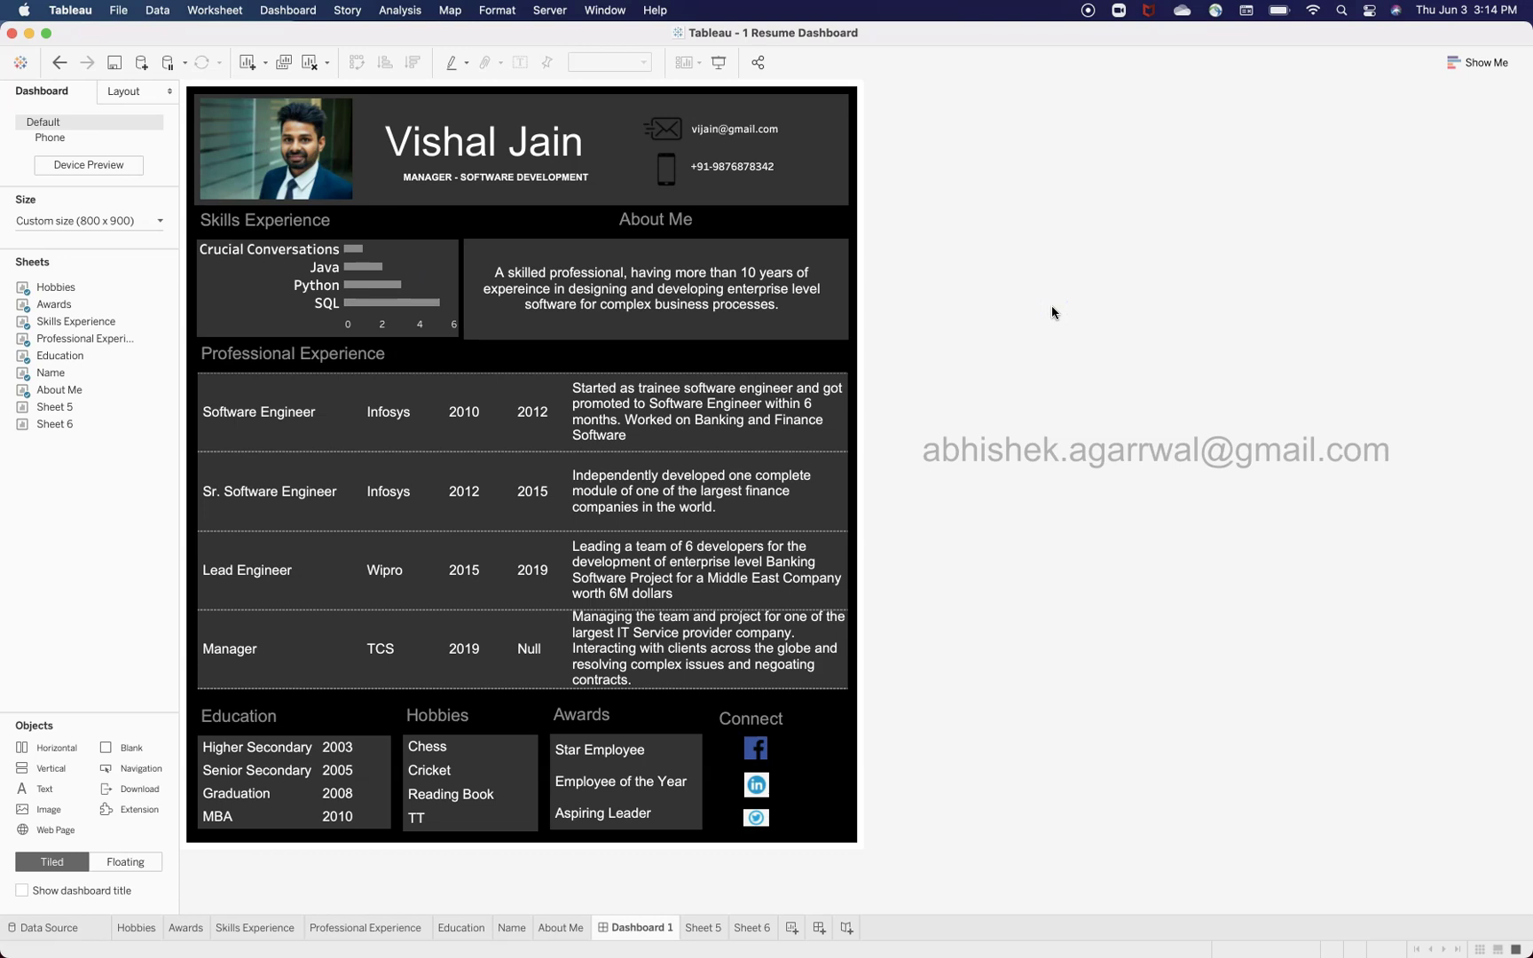
# Select the About Me sheet on the dashboard and preview its source worksheet
pyautogui.click(665, 227)
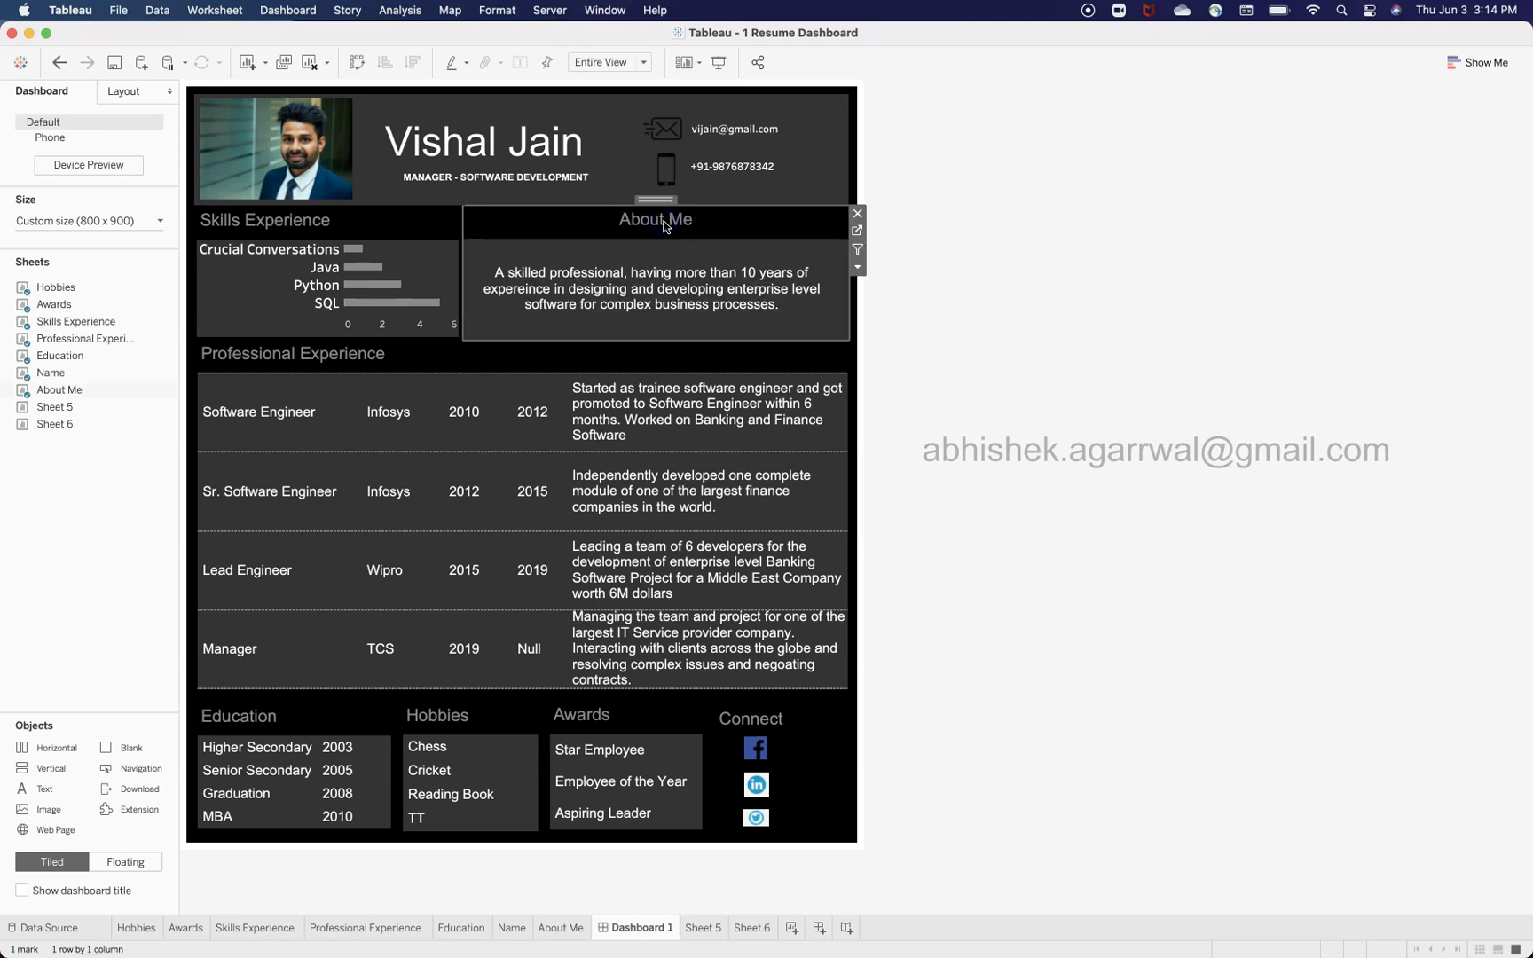
pyautogui.moveTo(665, 226); pyautogui.dragTo(551, 929)
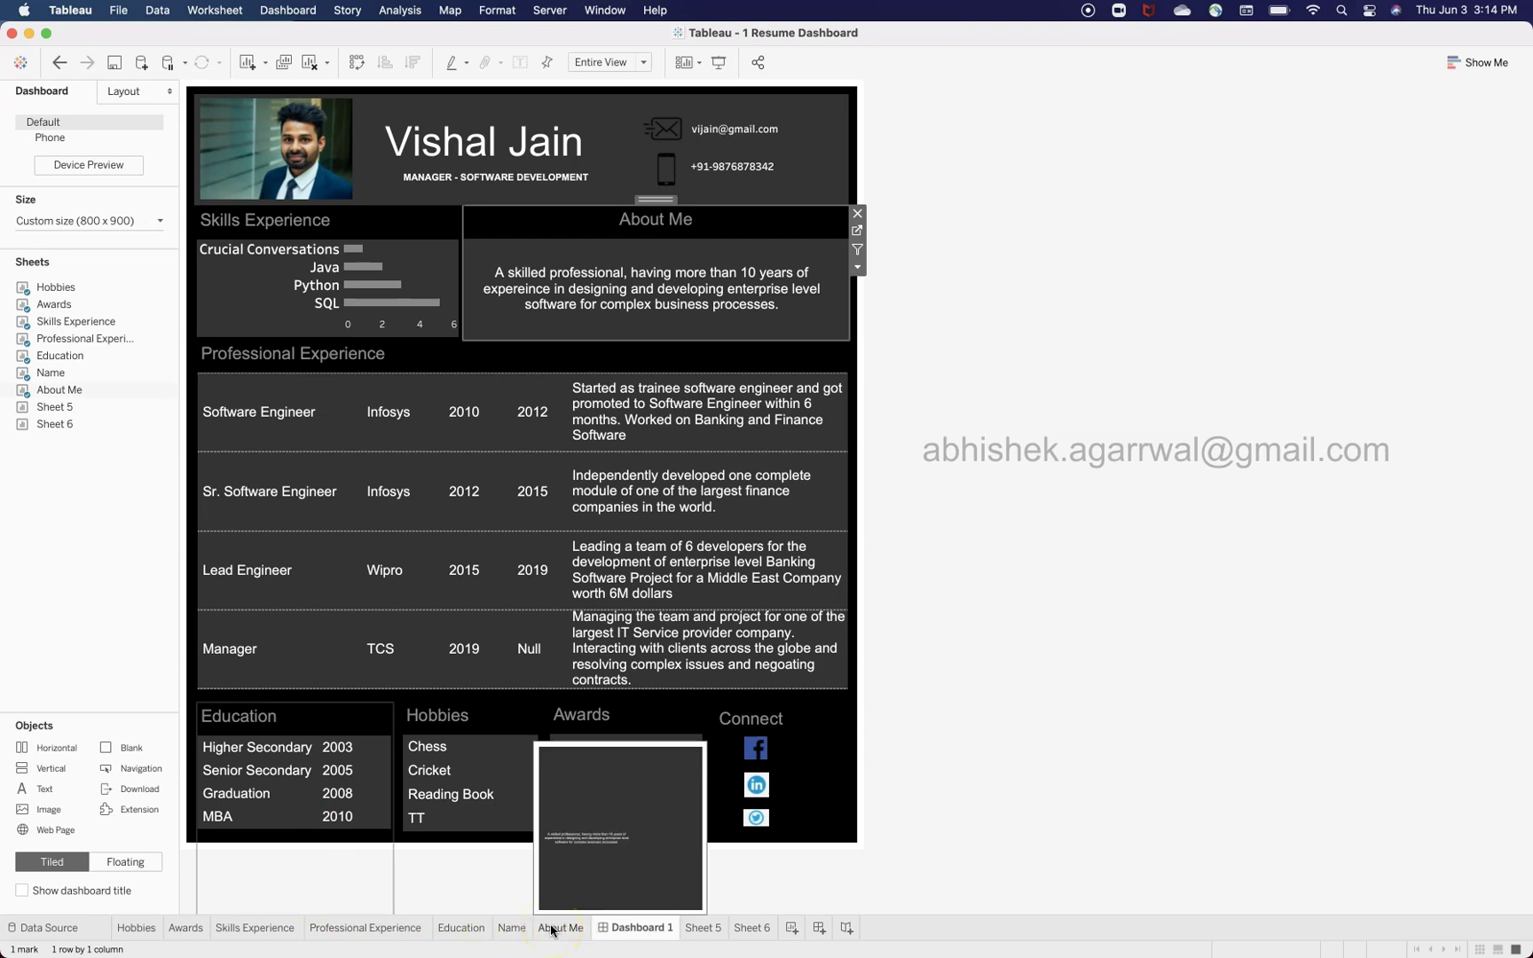
pyautogui.moveTo(551, 927)
pyautogui.mouseDown()
pyautogui.moveTo(598, 899)
pyautogui.moveTo(486, 324)
pyautogui.moveTo(417, 366)
pyautogui.moveTo(831, 438)
pyautogui.moveTo(417, 428)
pyautogui.moveTo(715, 689)
pyautogui.mouseUp()
# Select the Professional Experience sheet, review its job rows and descriptions, and look over the Education and Hobbies sections
pyautogui.click(638, 574)
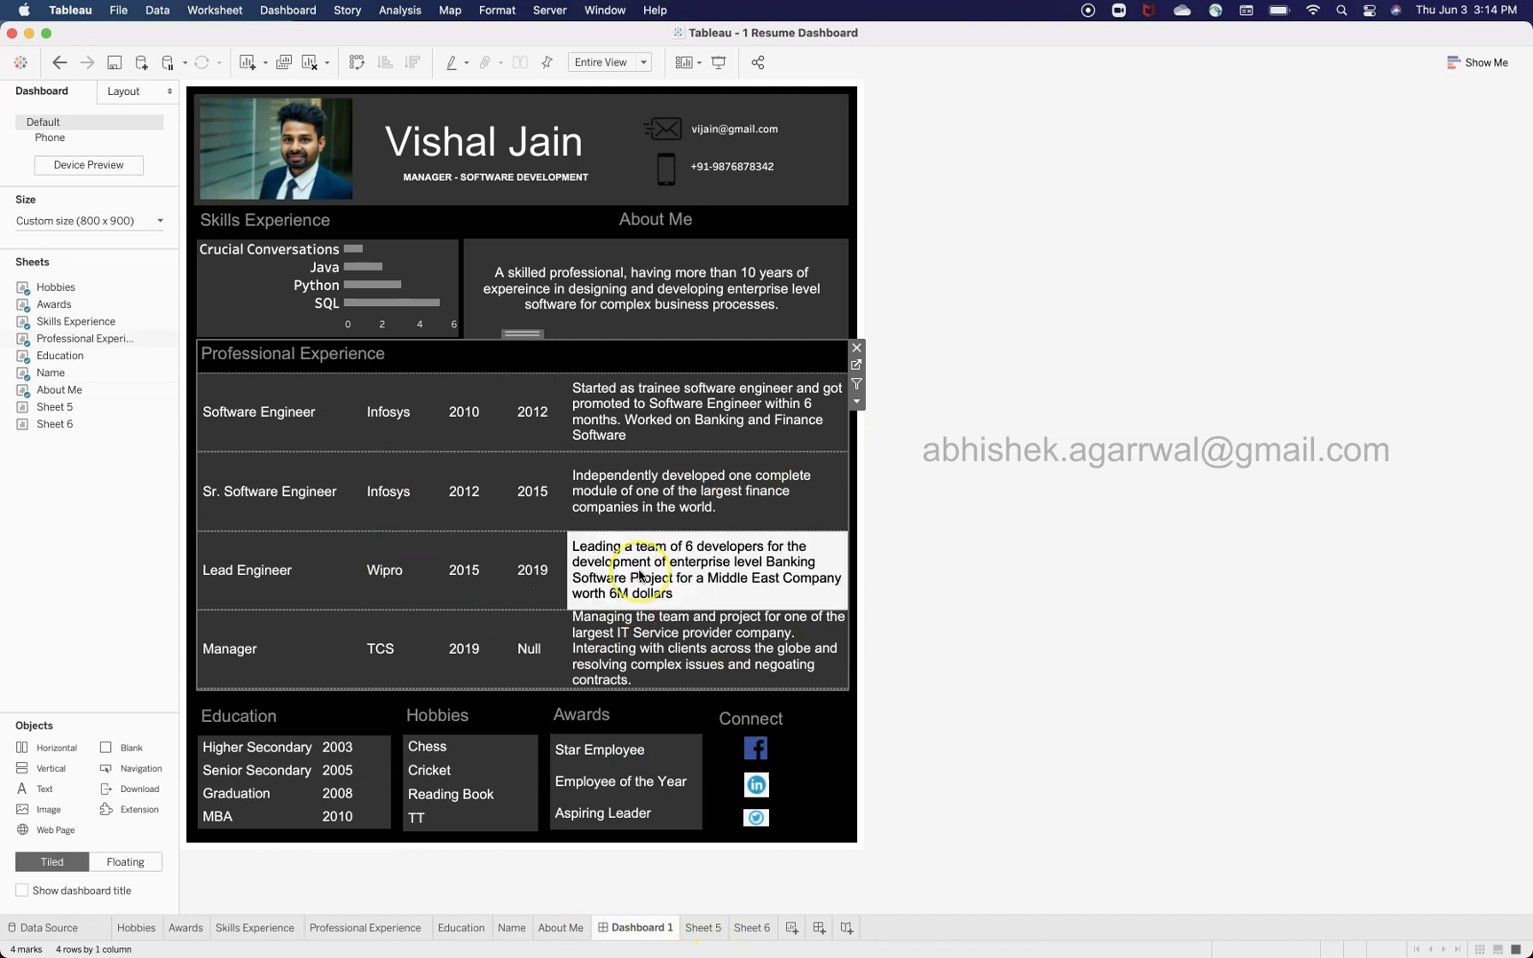
pyautogui.click(886, 561)
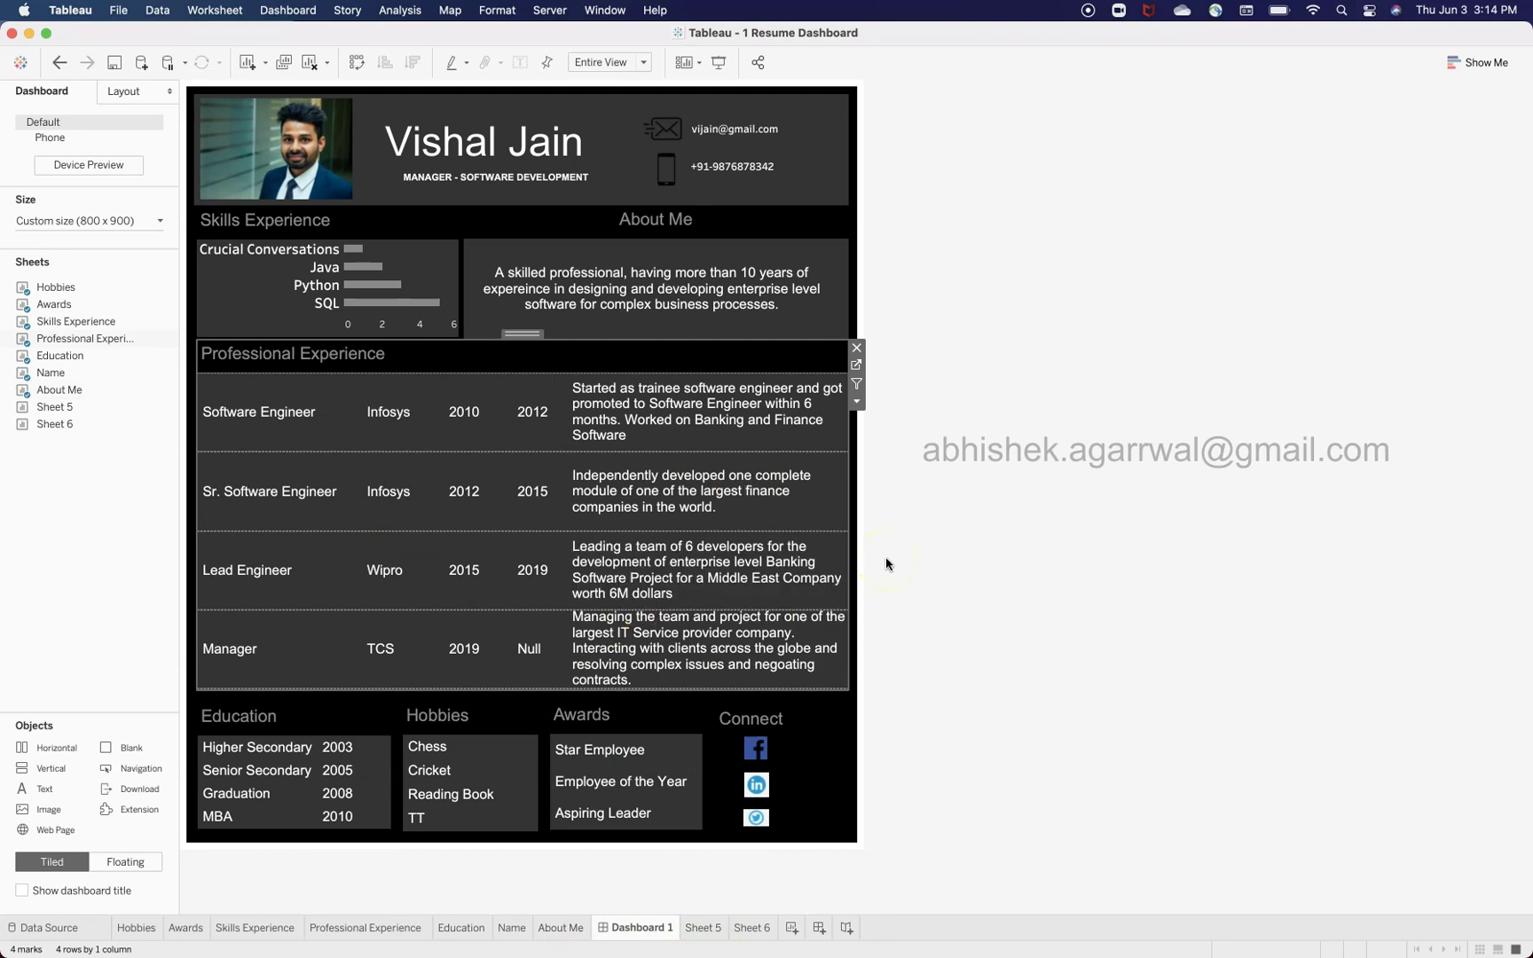
pyautogui.click(834, 625)
pyautogui.click(289, 656)
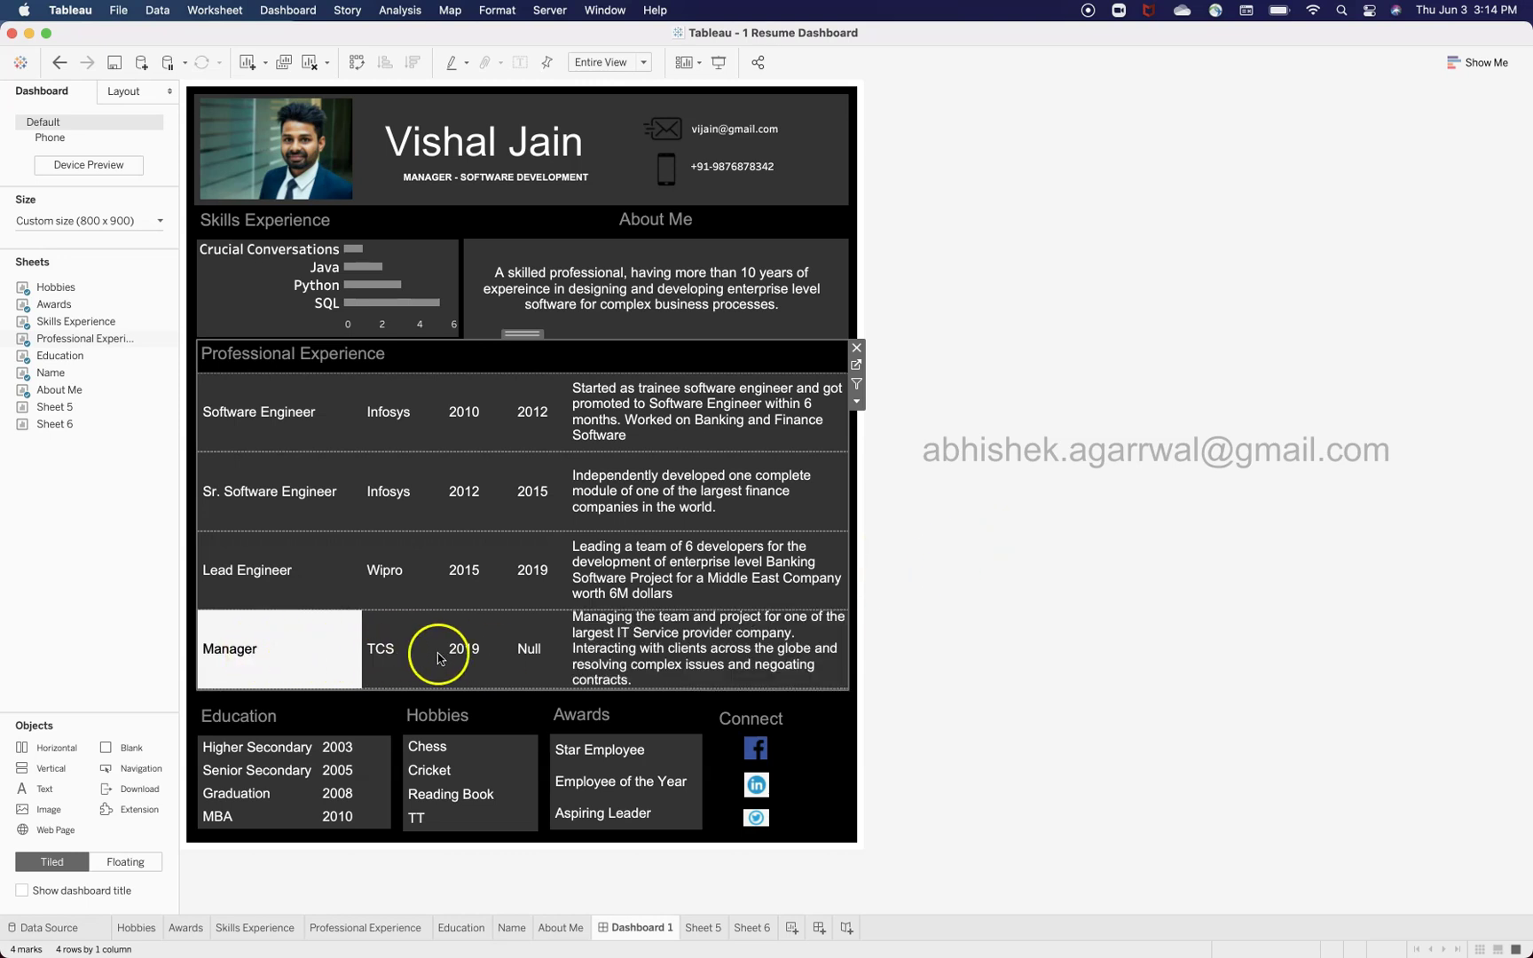
pyautogui.click(656, 648)
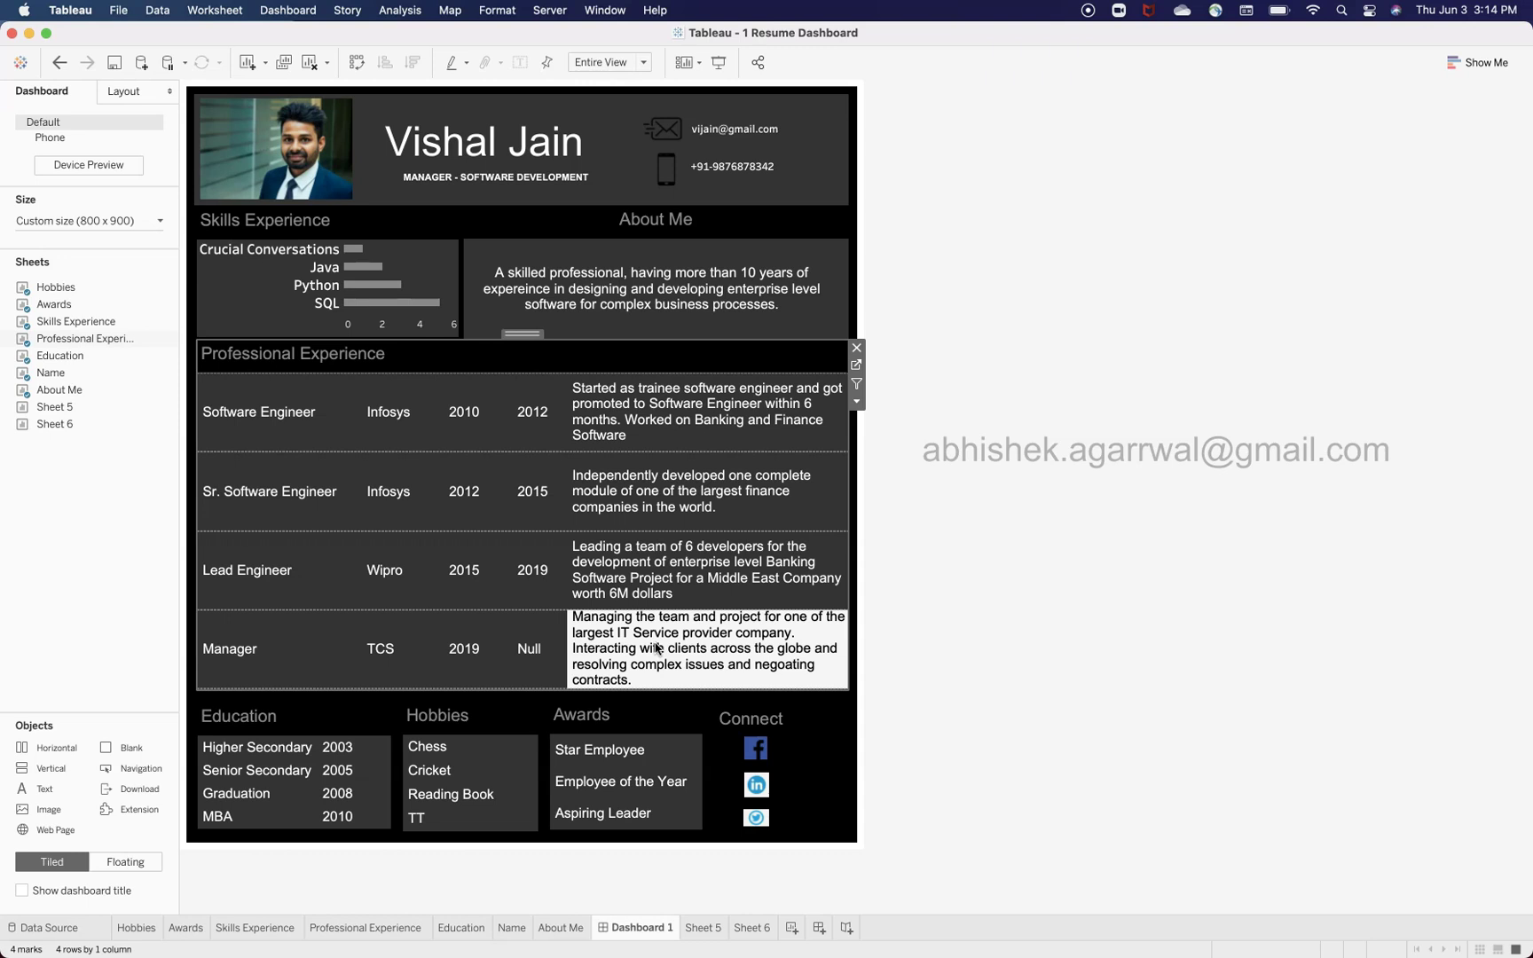
pyautogui.click(1002, 576)
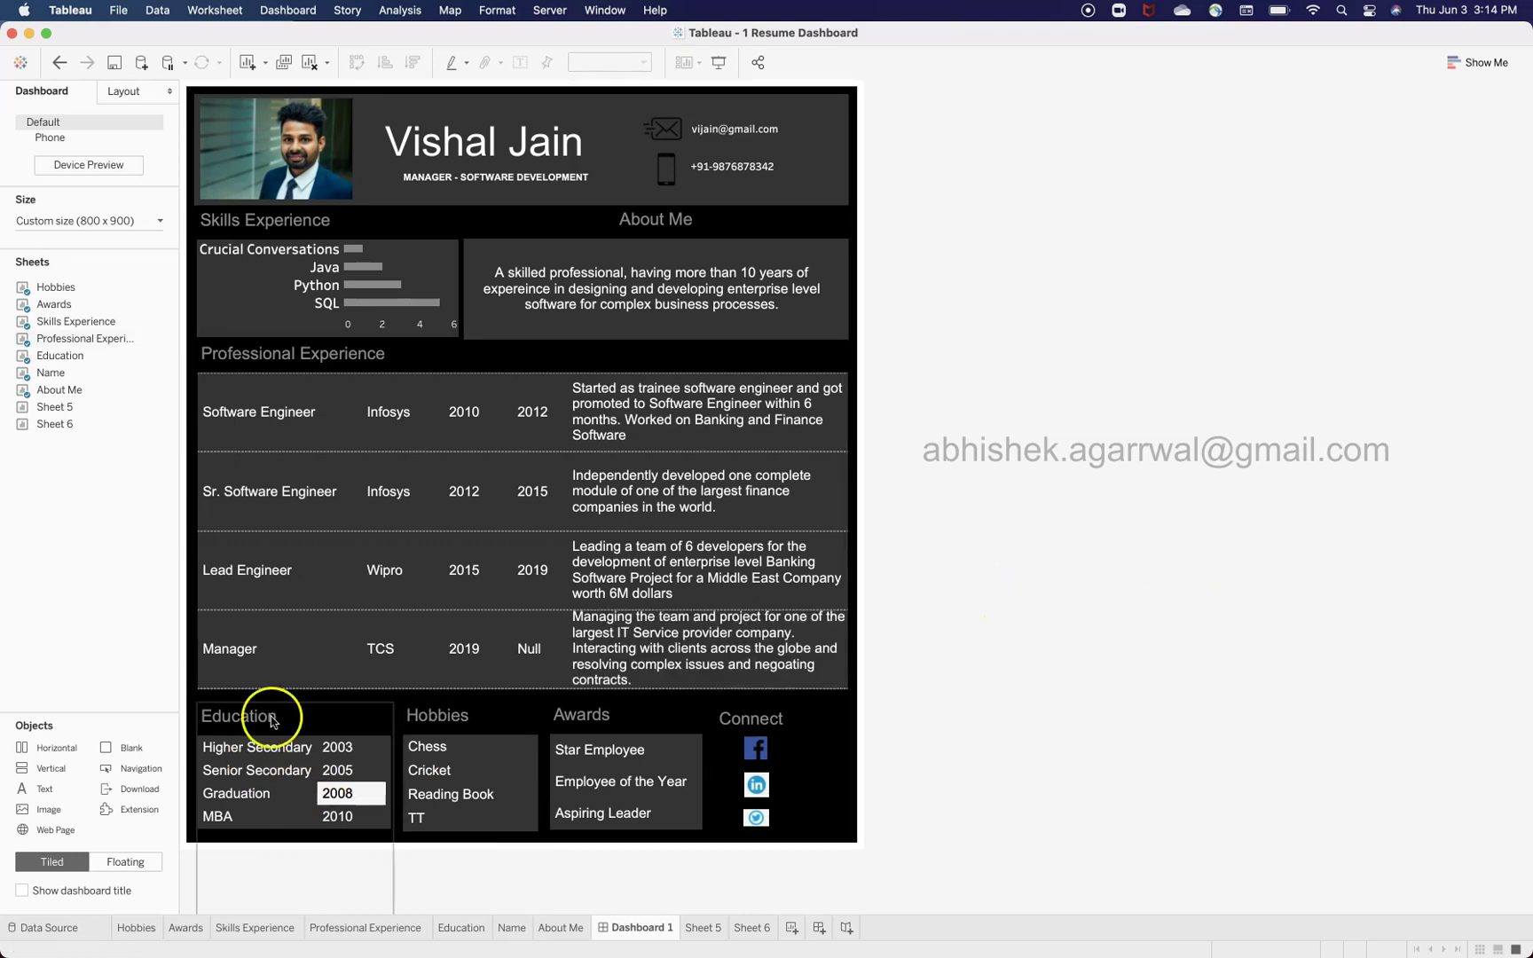
pyautogui.click(319, 686)
pyautogui.click(545, 694)
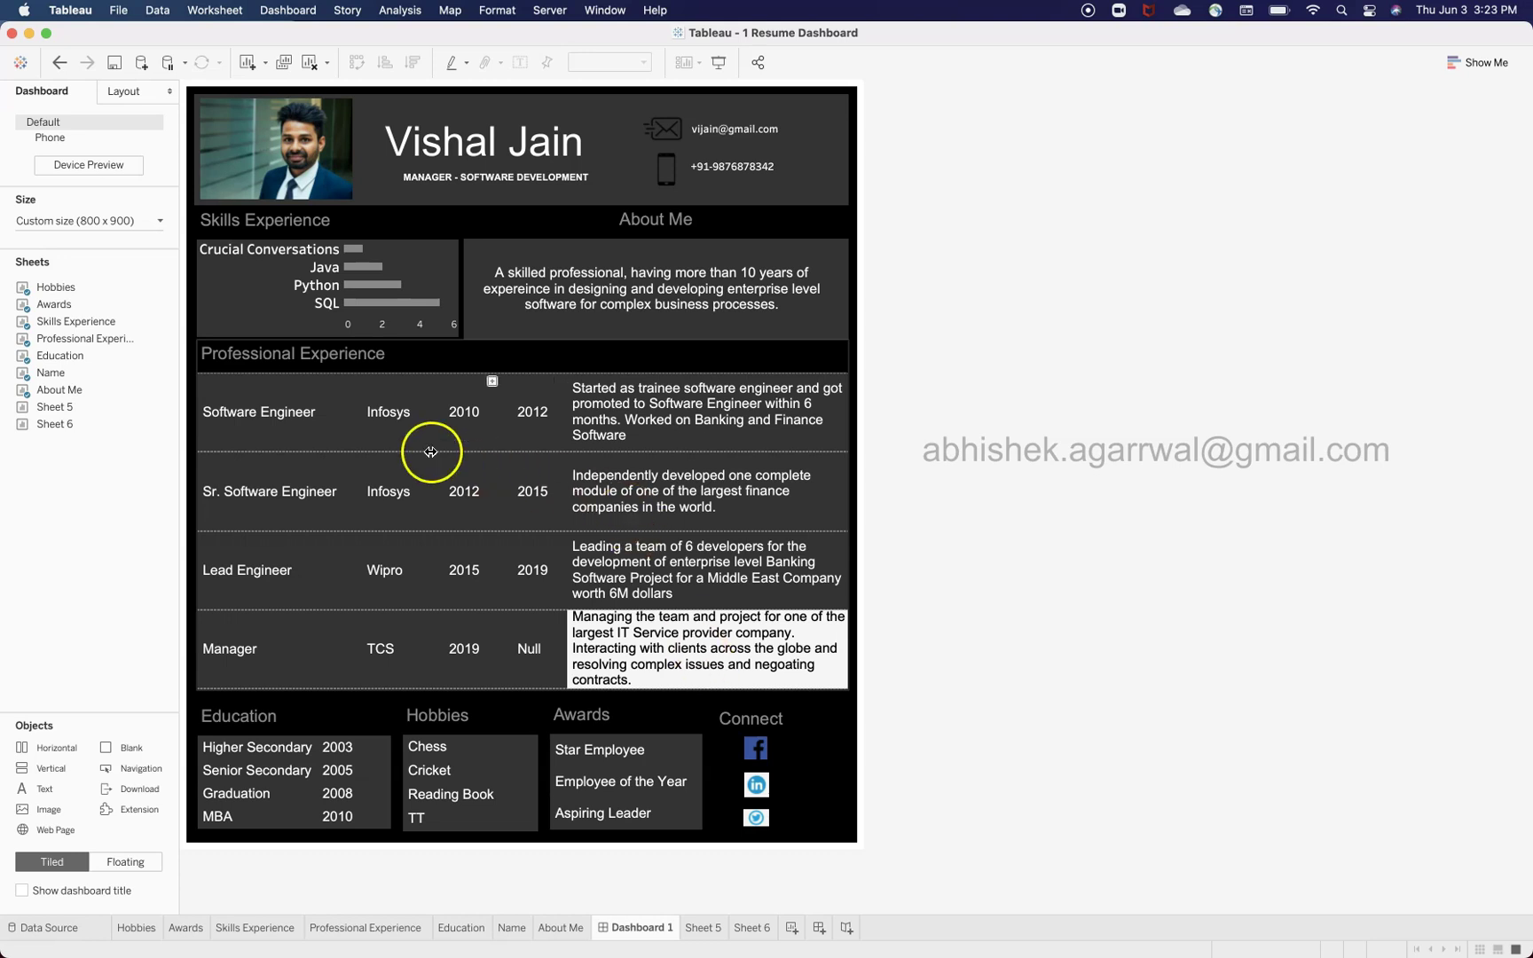
# Highlight the Manager role's description in Professional Experience, clear the highlight and examine the job titles in the table
pyautogui.click(635, 628)
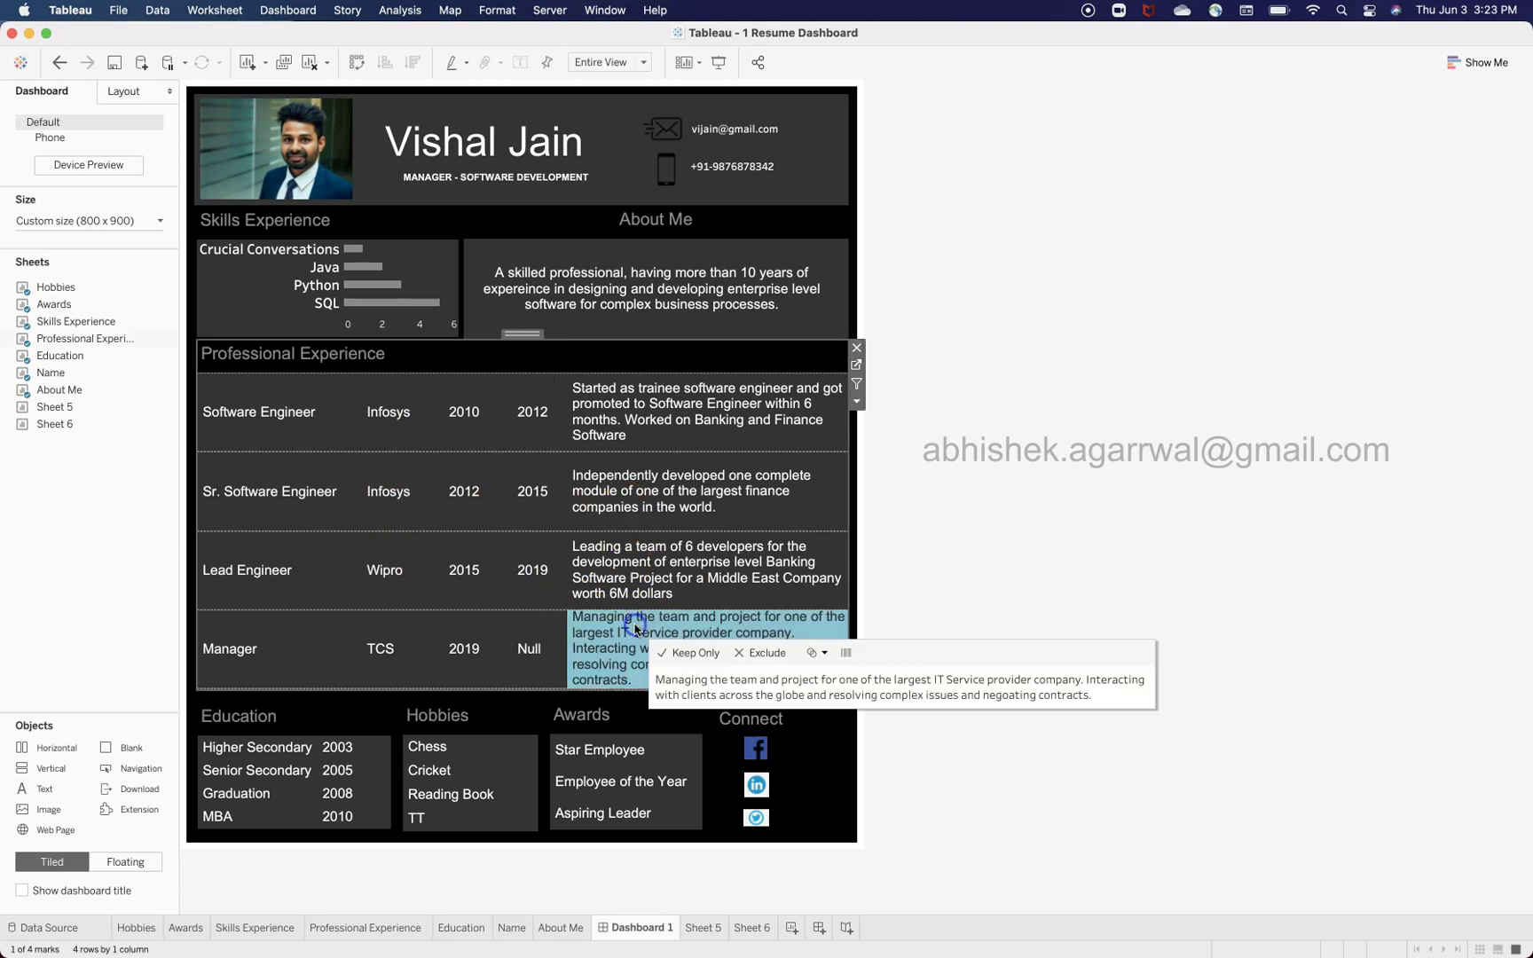
pyautogui.click(635, 627)
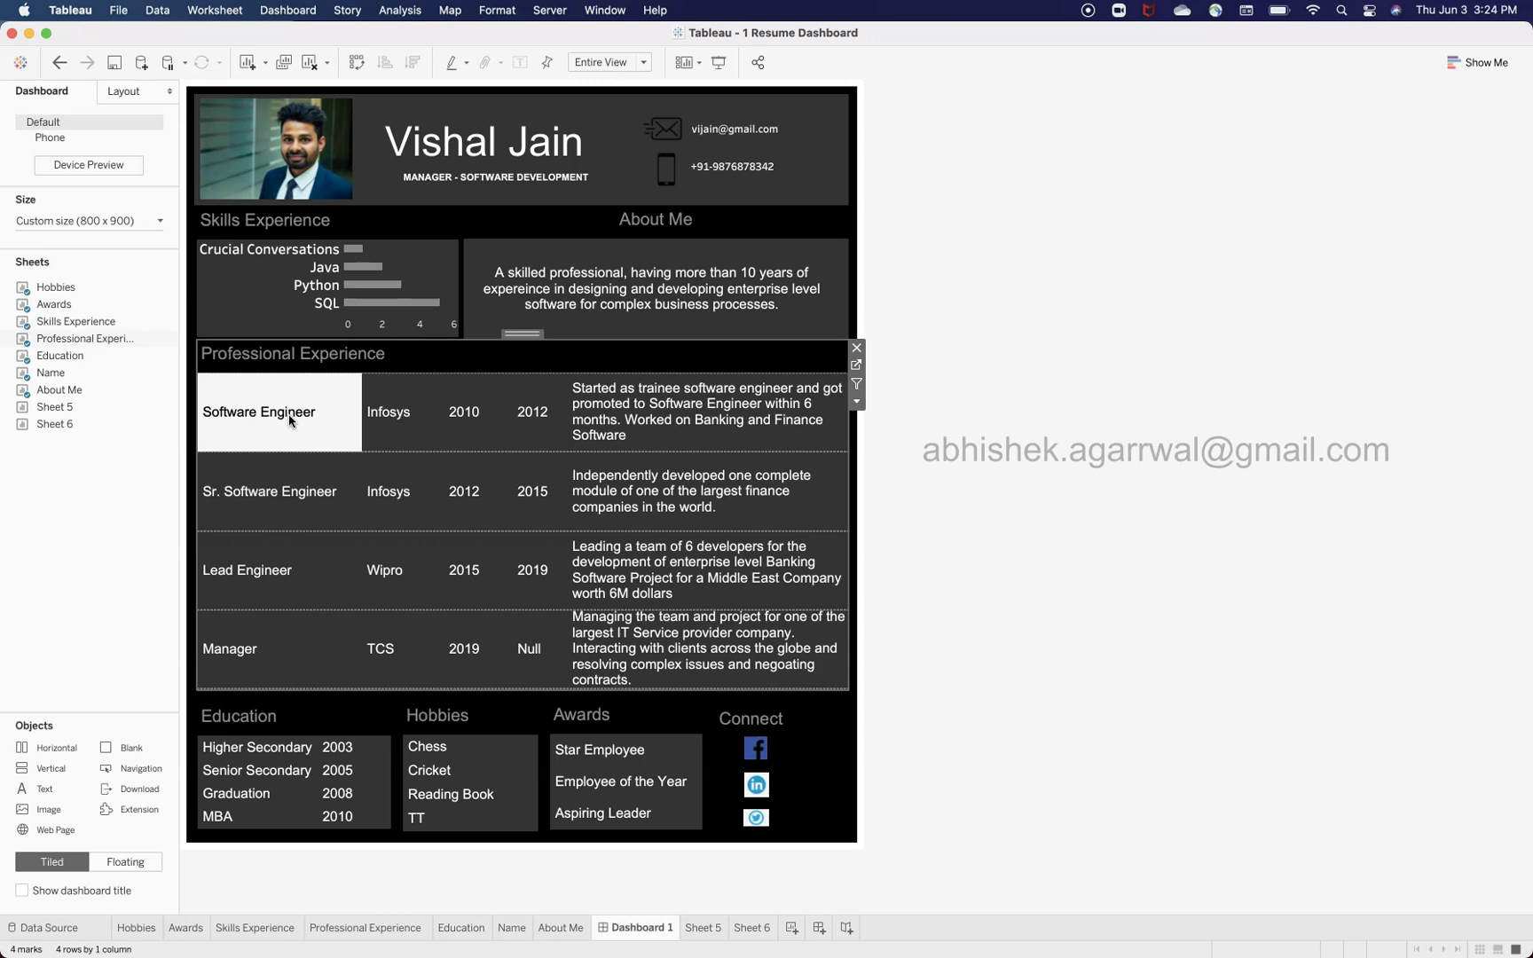
pyautogui.click(319, 643)
pyautogui.click(295, 548)
pyautogui.click(274, 438)
pyautogui.click(291, 494)
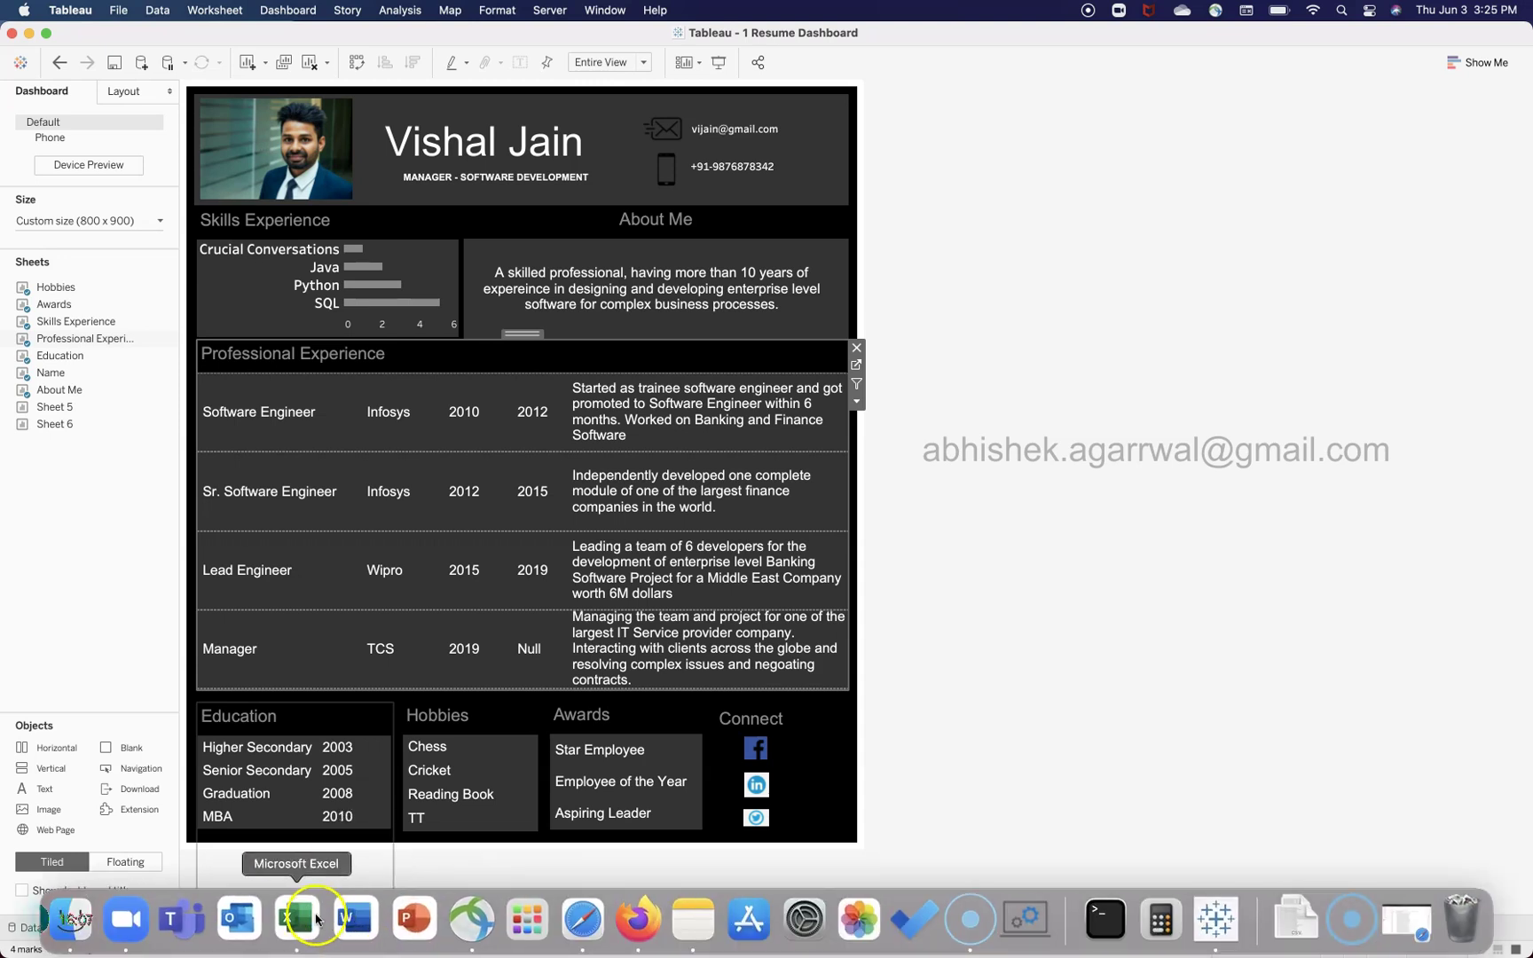
# Switch to the Resume Data workbook in Excel and insert an empty column before Year Completed on the Personal sheet
pyautogui.click(295, 918)
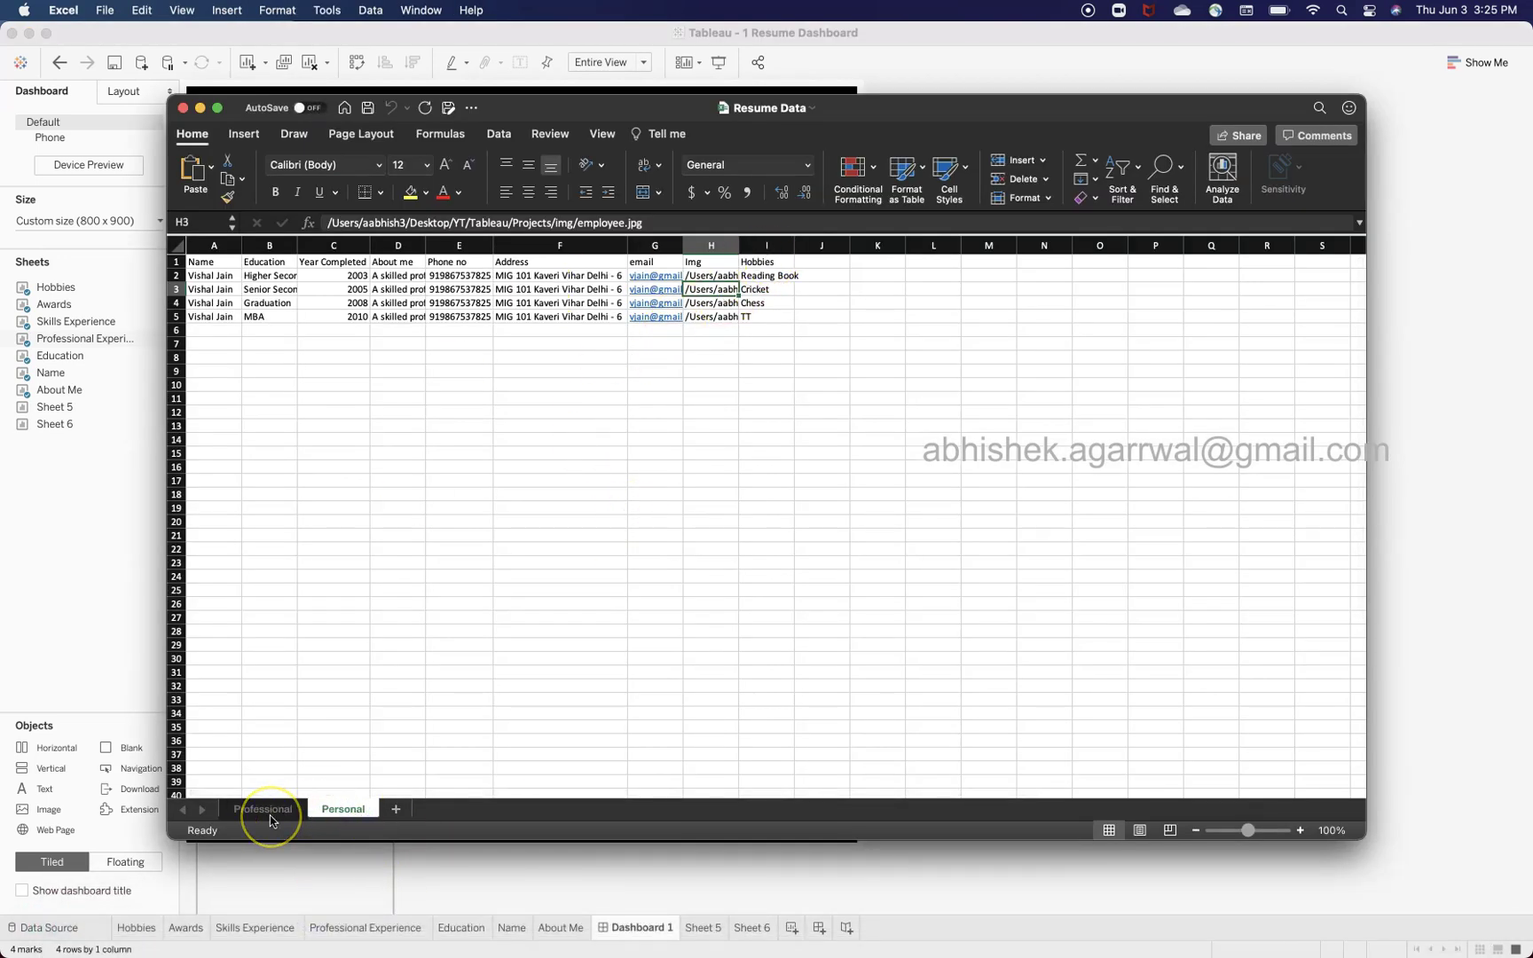
pyautogui.click(333, 245)
pyautogui.rightClick(334, 249)
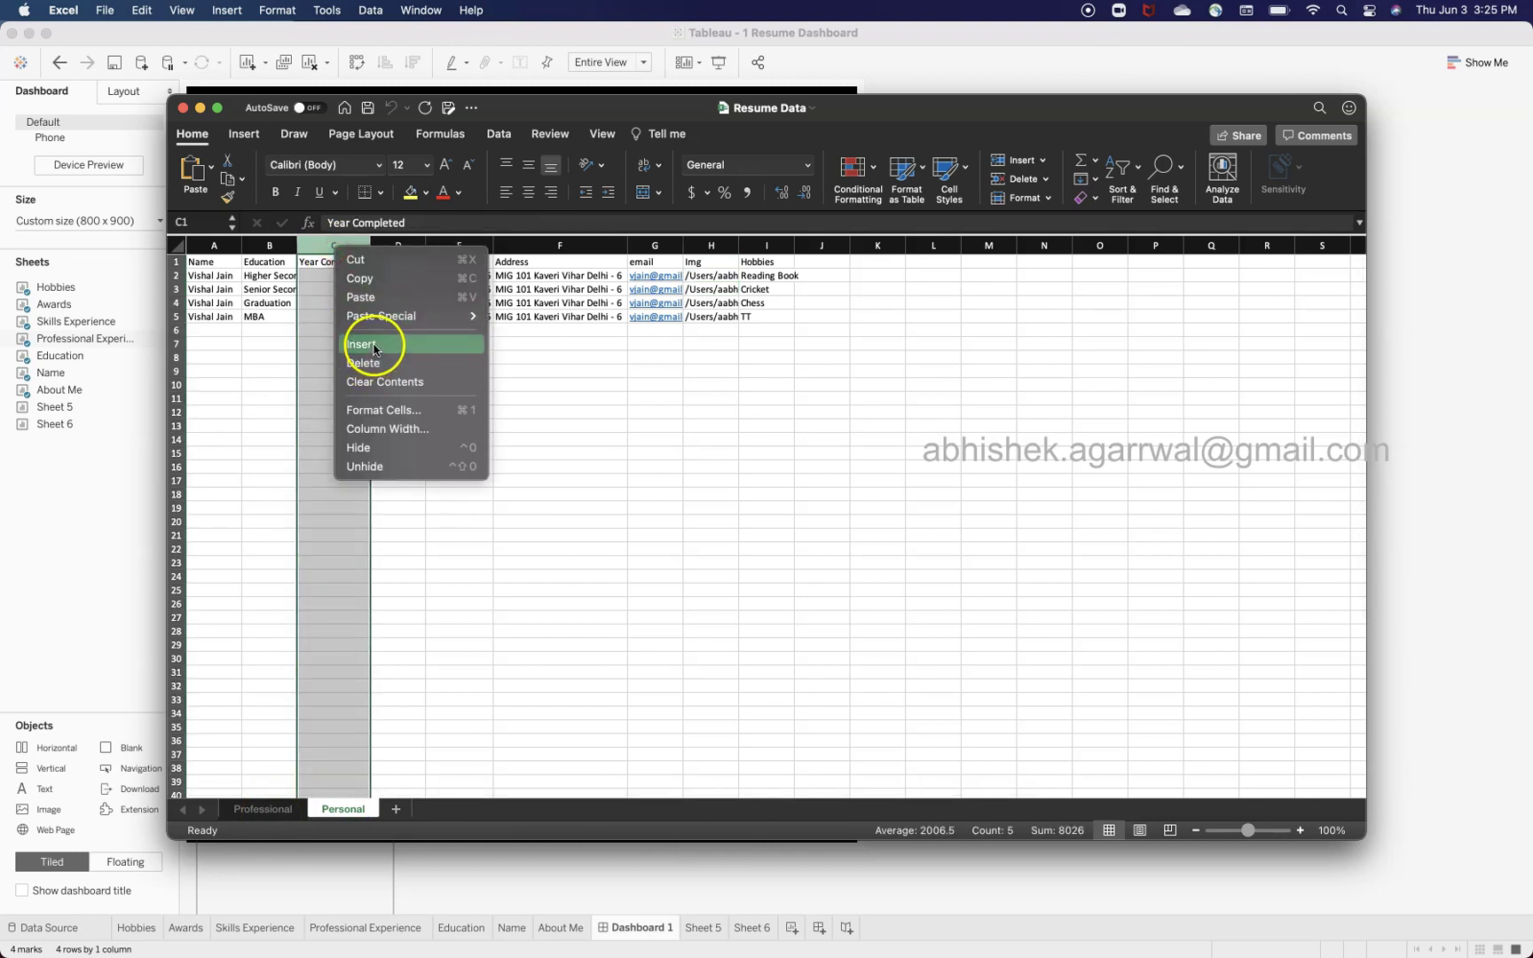
pyautogui.click(376, 344)
pyautogui.click(317, 261)
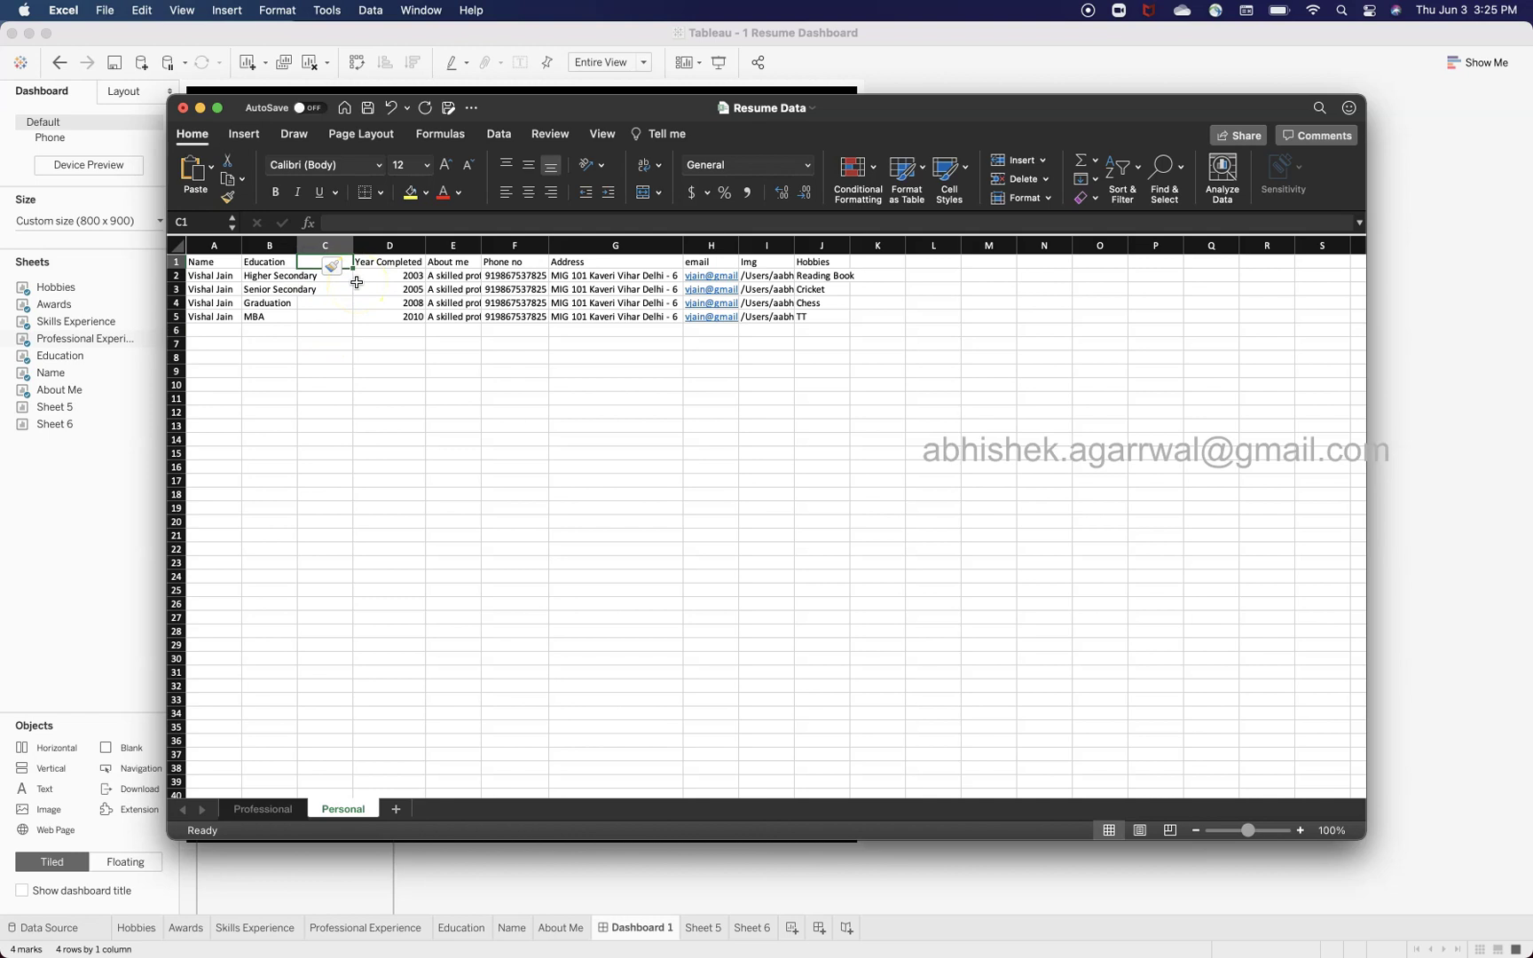
# Fill the empty column with the header Grades and the values A, B+, B+ and 4.2 for the four education rows
pyautogui.write('Grades')
pyautogui.press('Return')
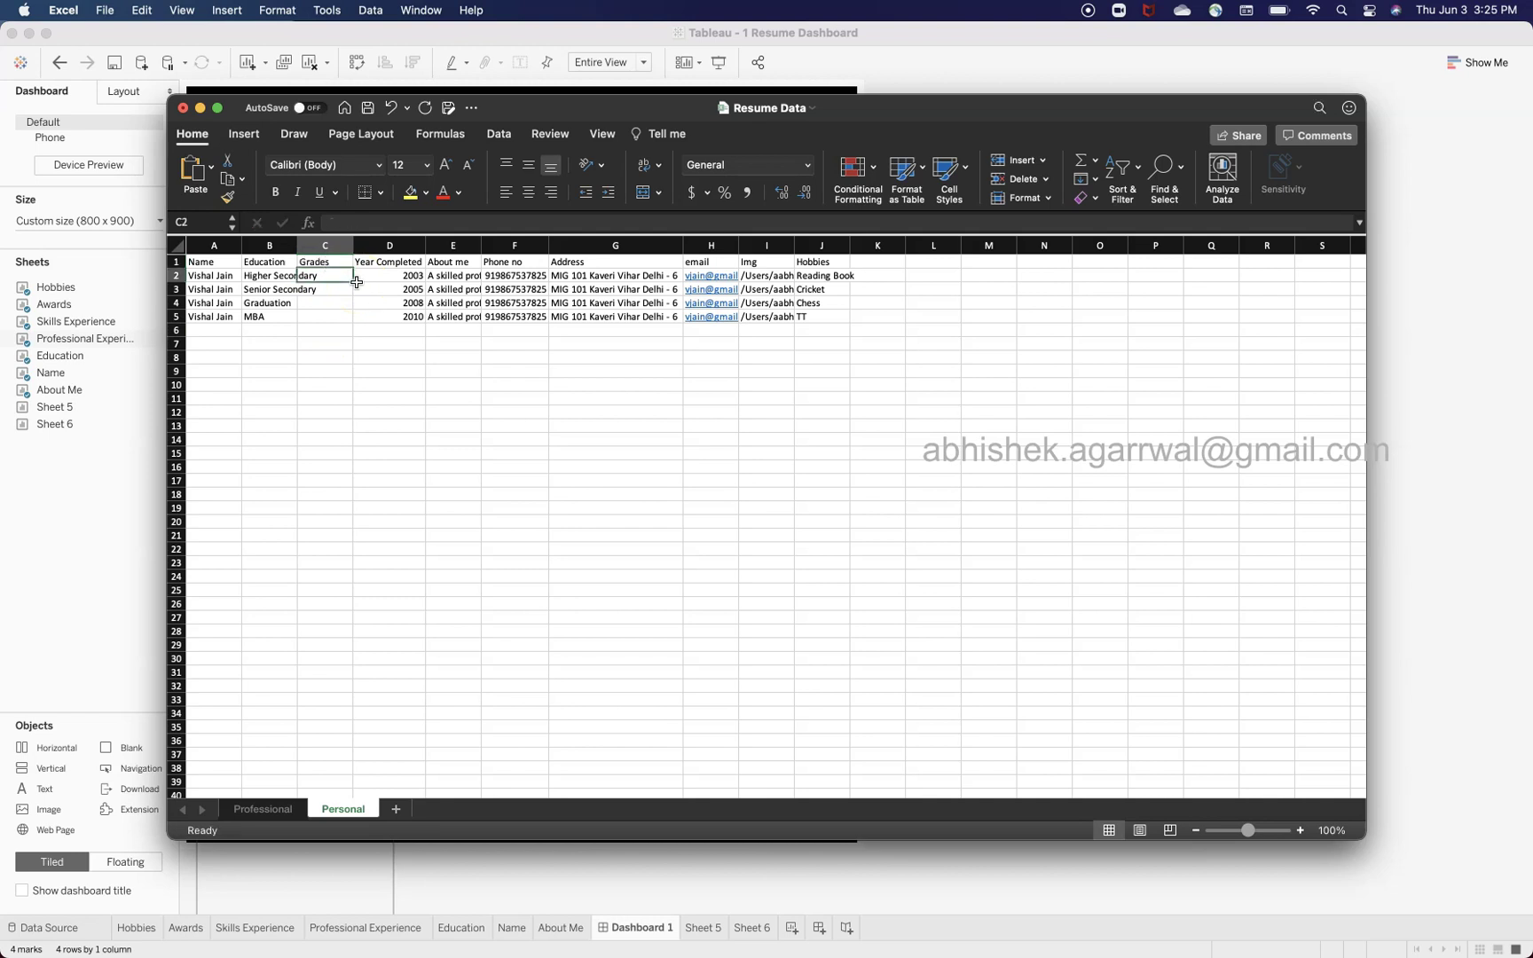
pyautogui.write('A')
pyautogui.press('Return')
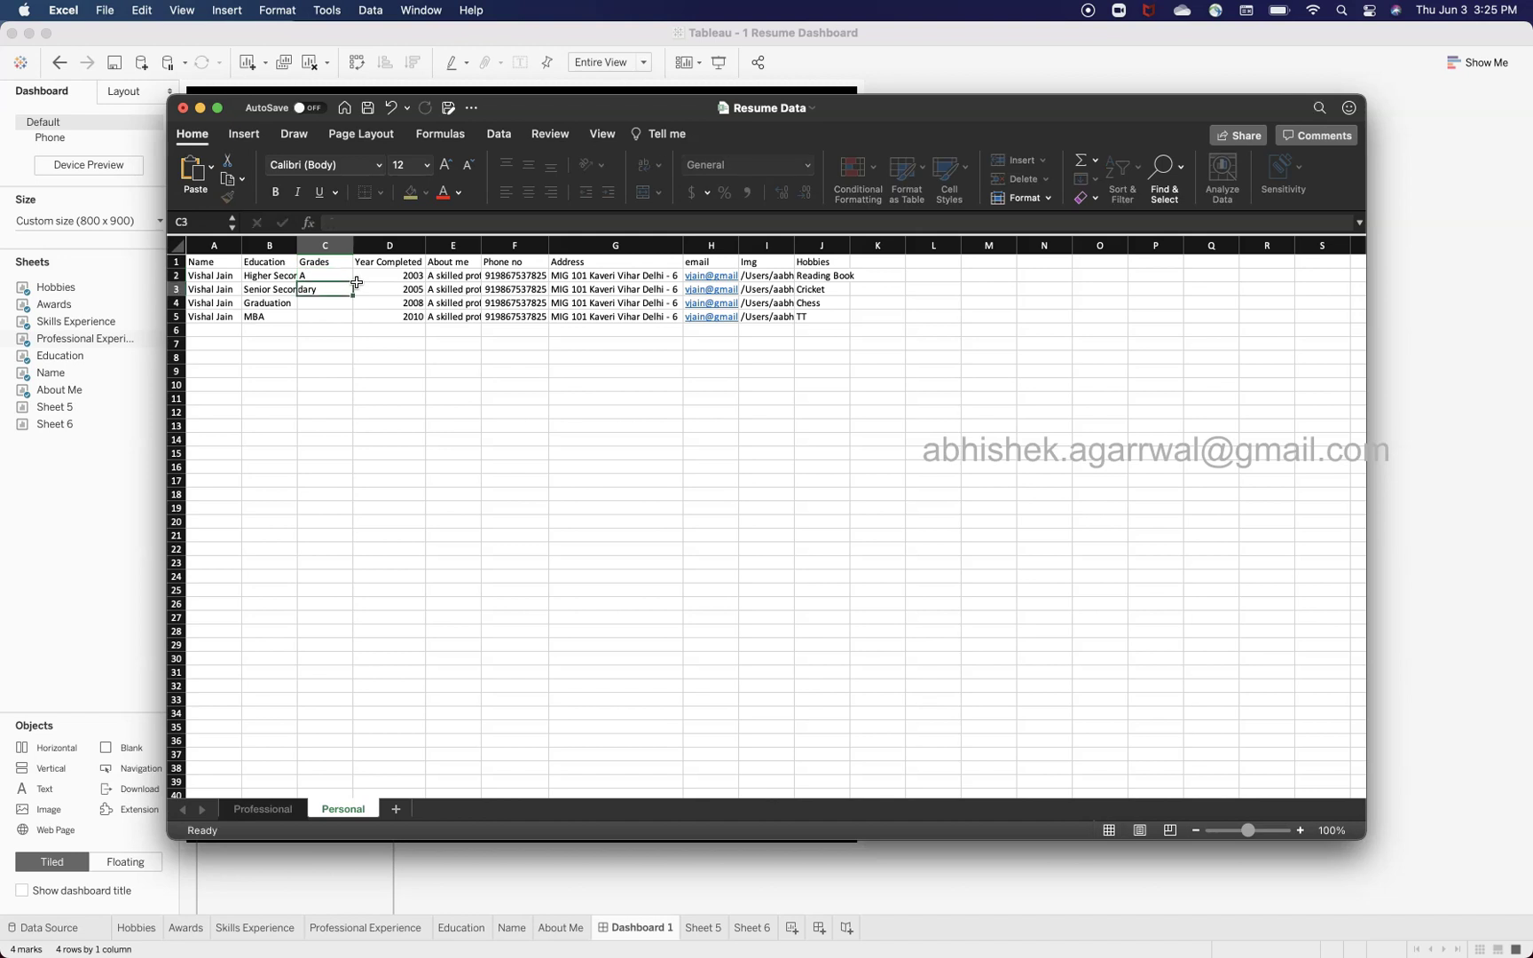
pyautogui.write('B+')
pyautogui.press('Return')
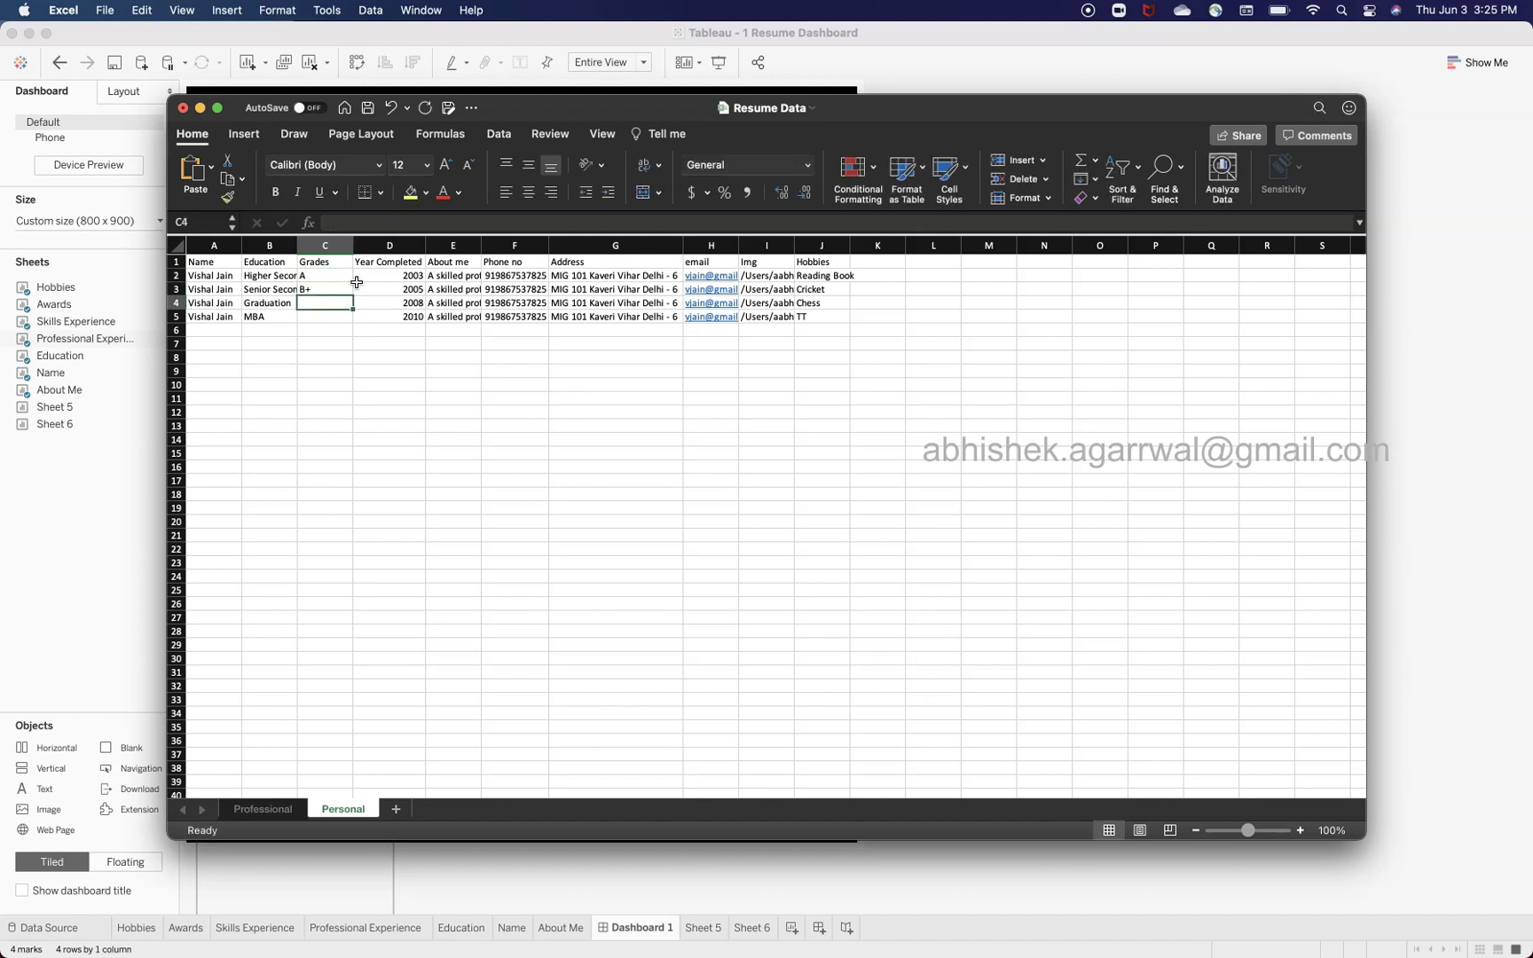
pyautogui.press('Return')
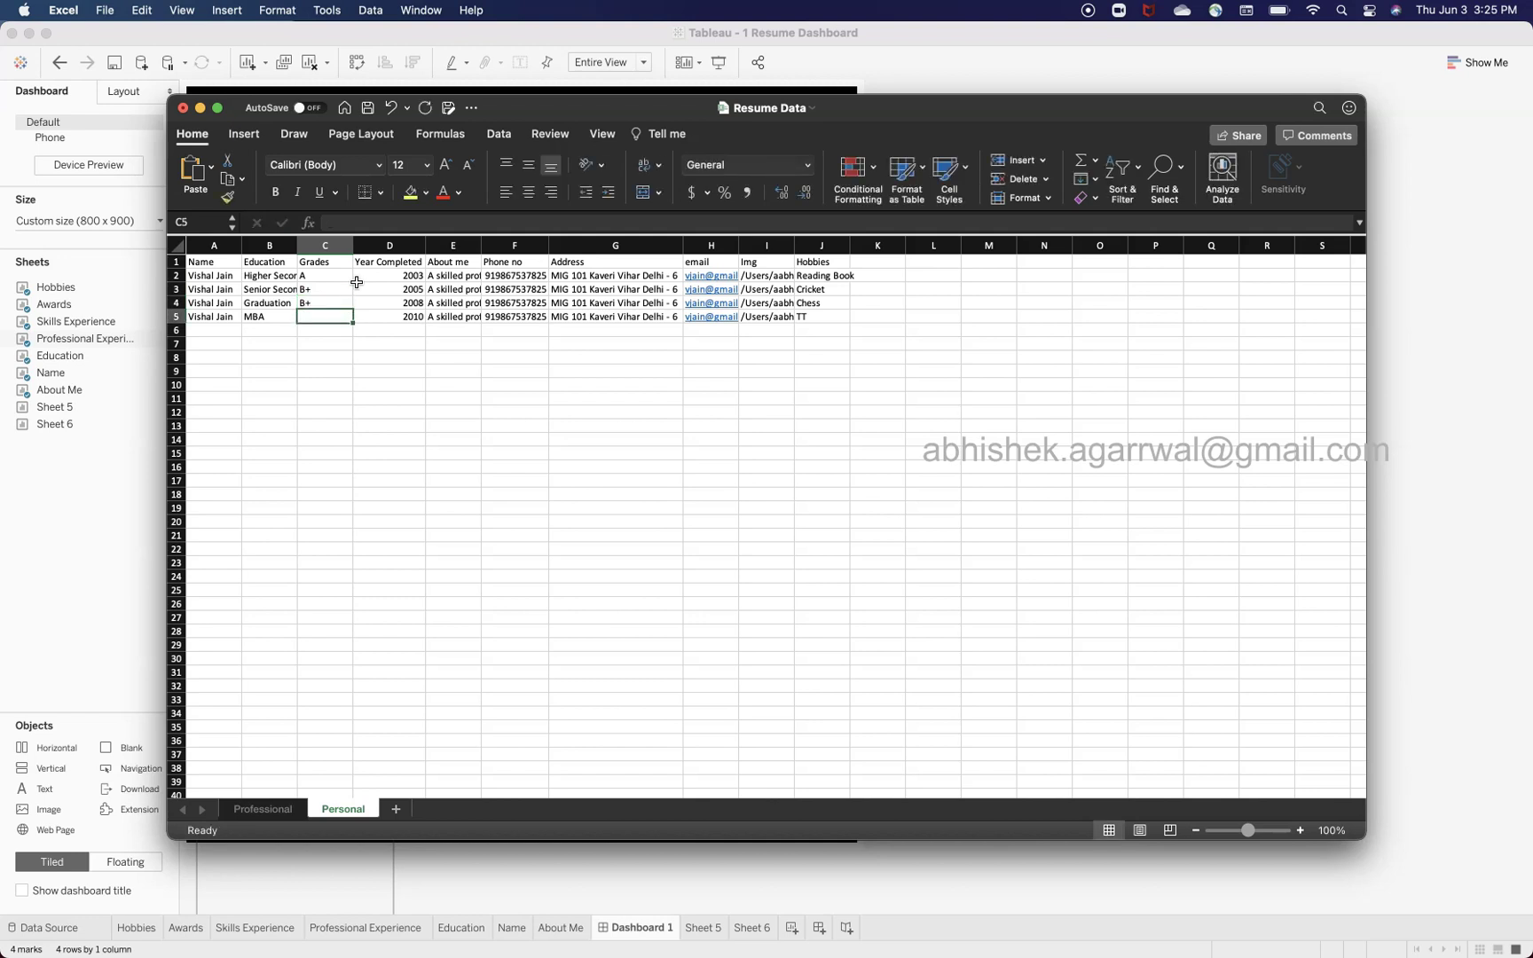
pyautogui.write('4.2')
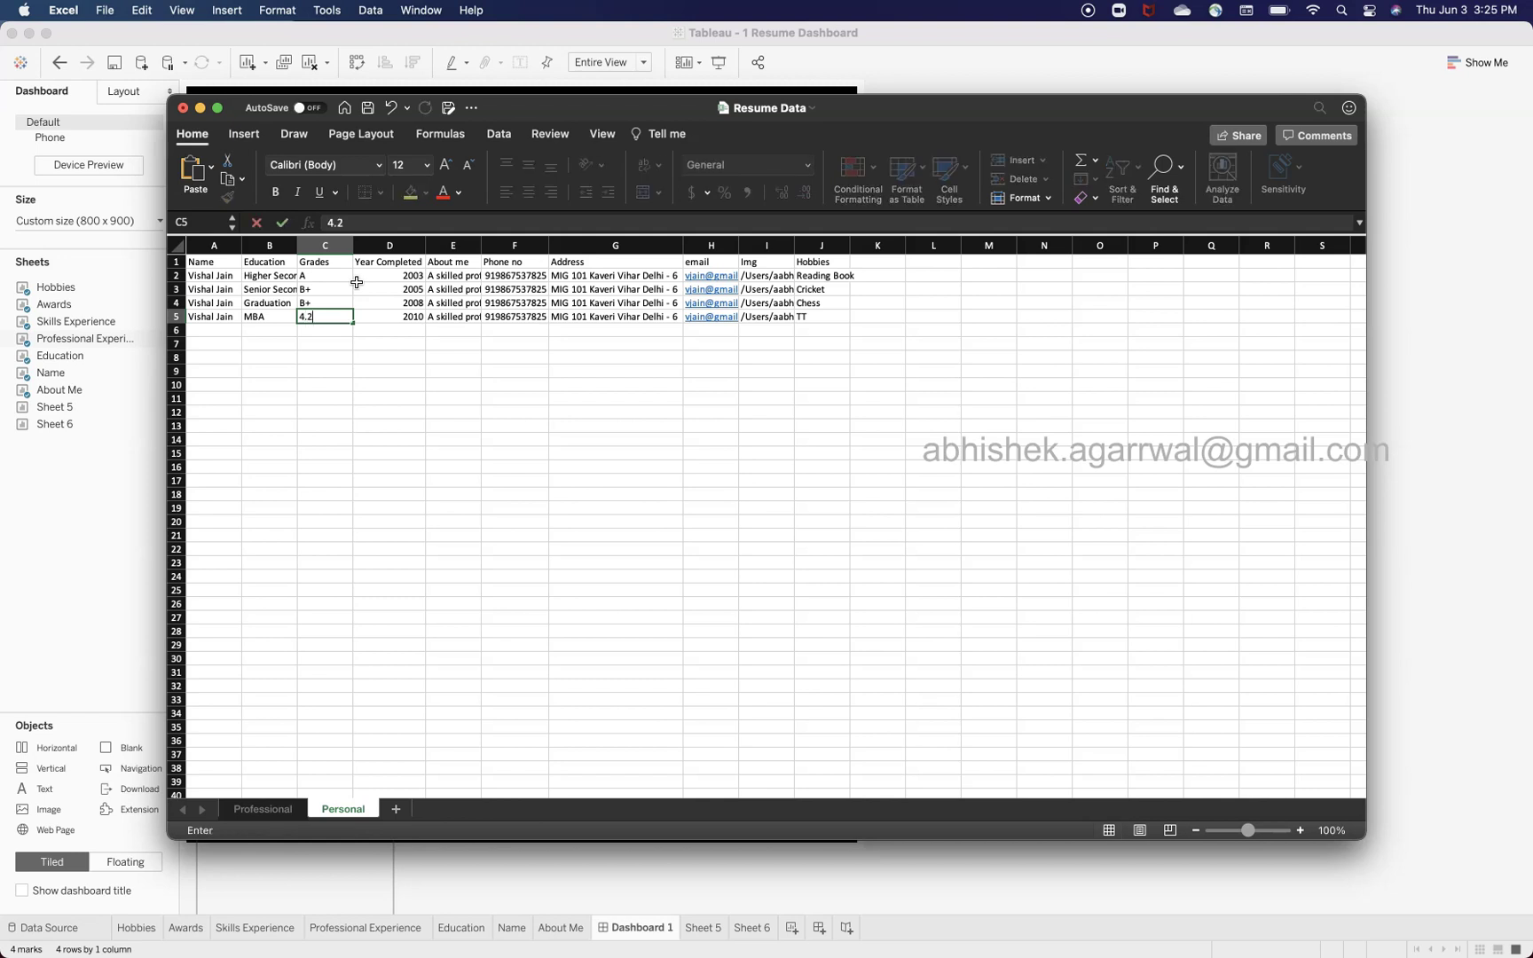
pyautogui.press('Return')
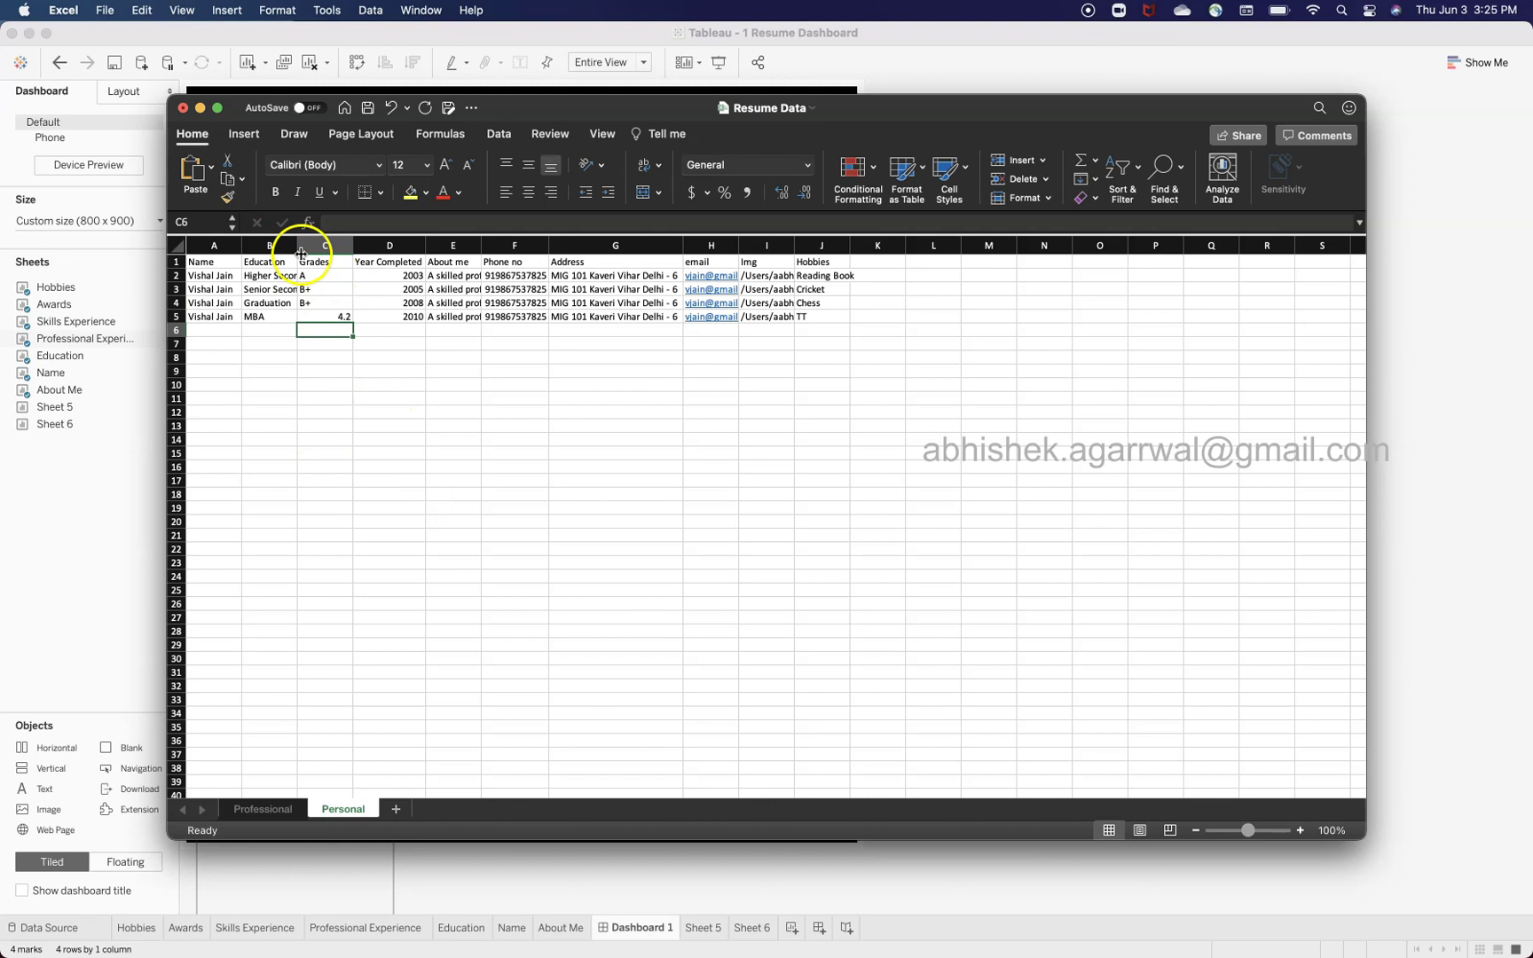
# Switch to the data source page in Tableau, refresh the Resume Data connection and preview the Personal table
pyautogui.click(76, 941)
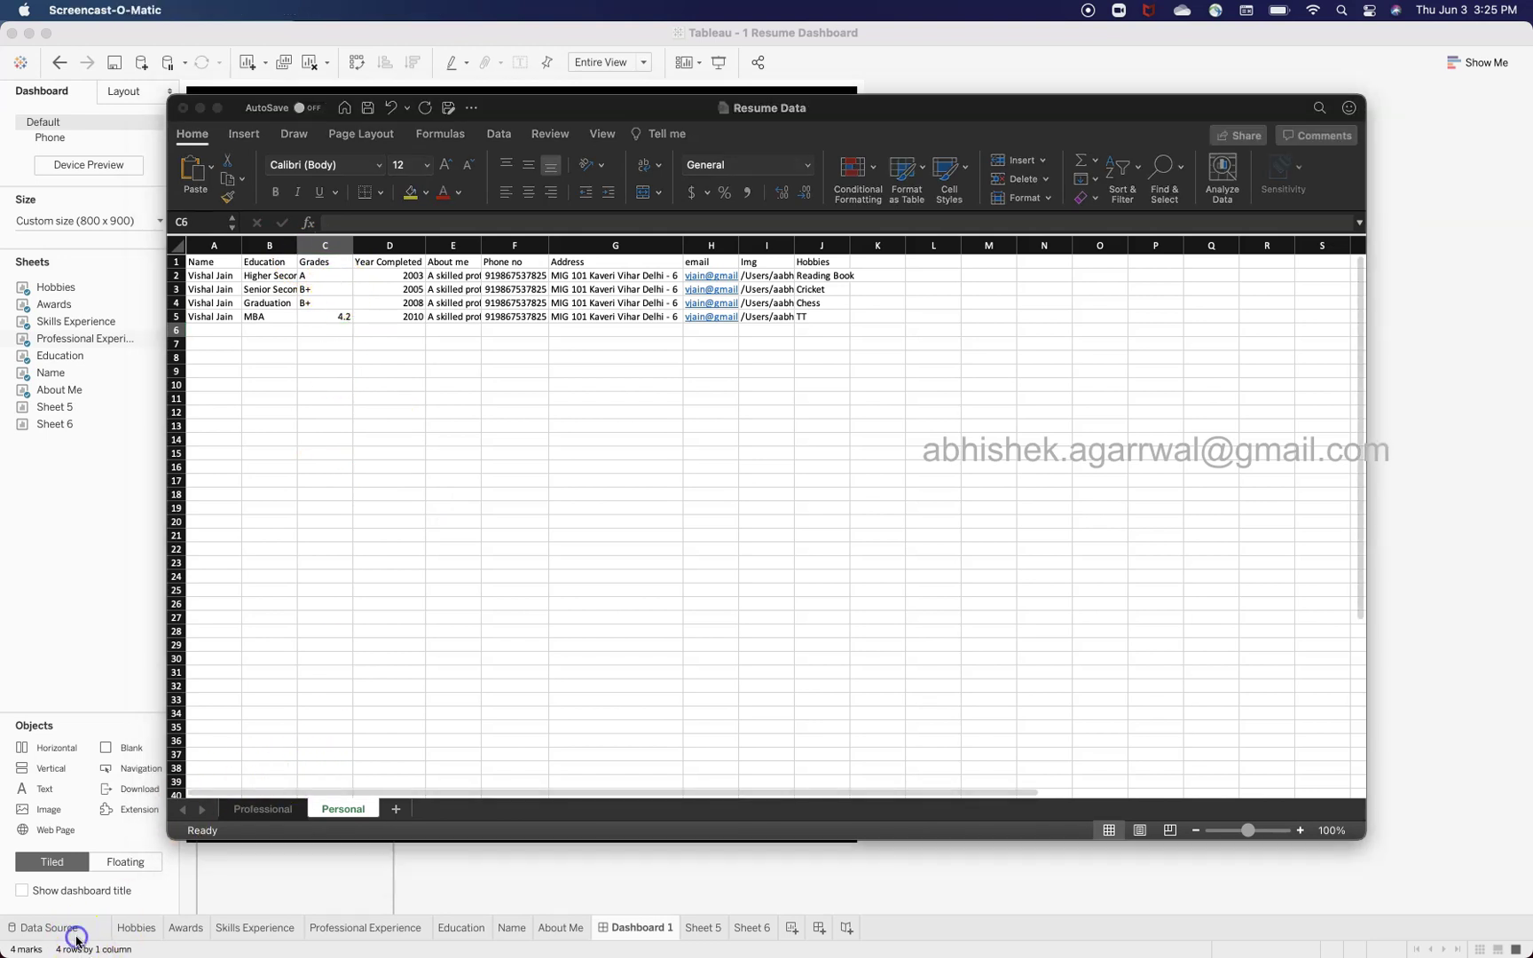
pyautogui.click(11, 934)
pyautogui.click(137, 63)
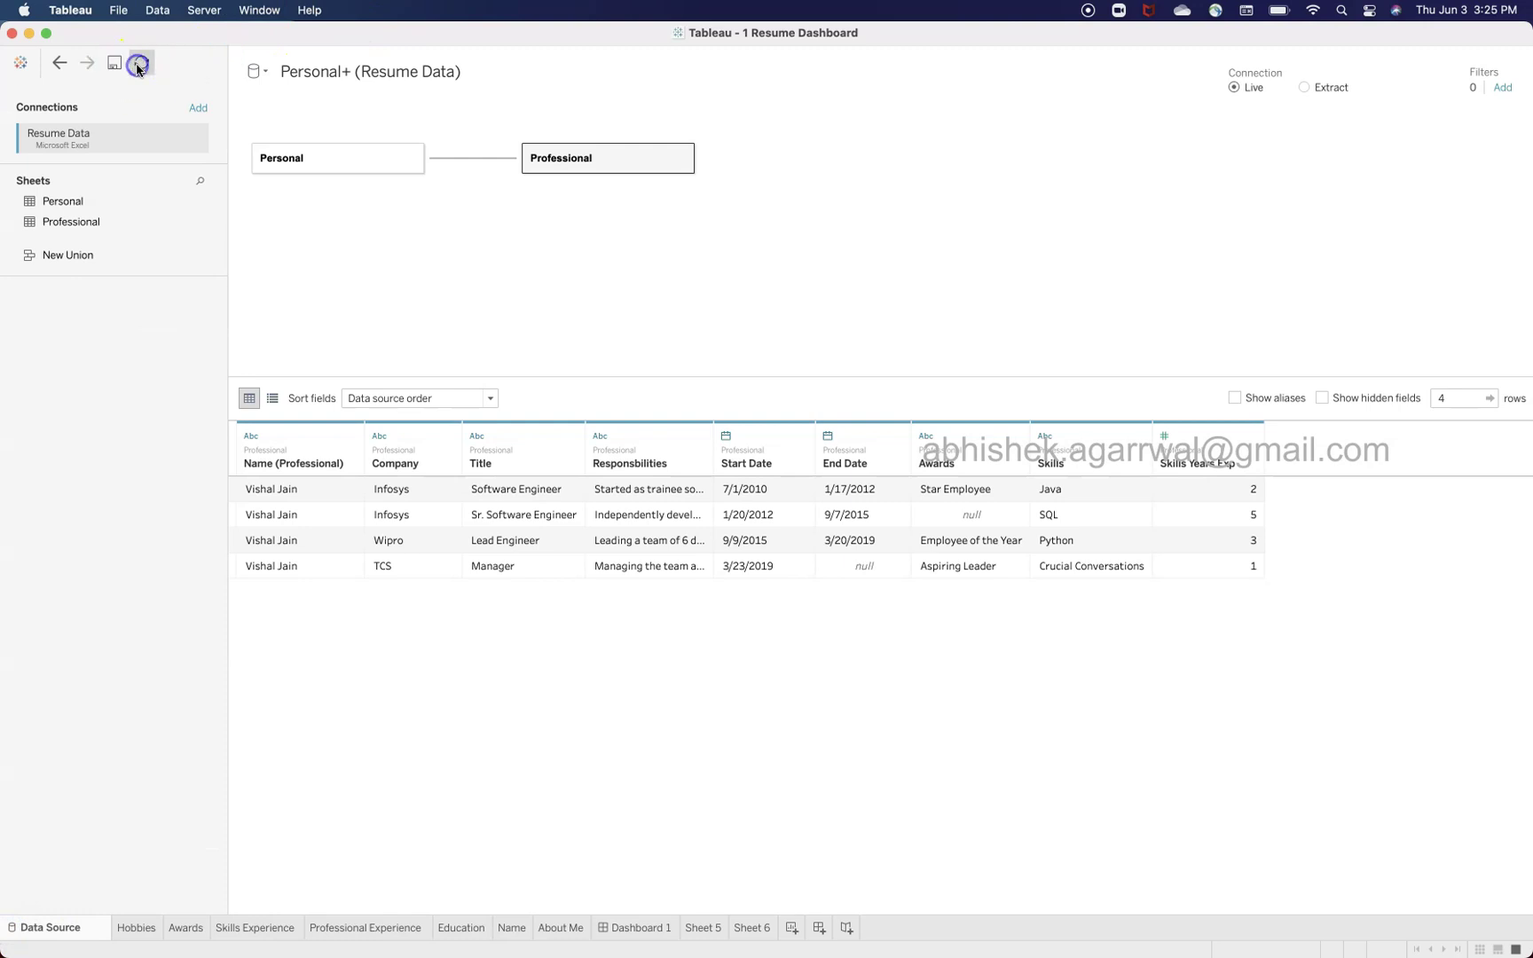
pyautogui.click(327, 165)
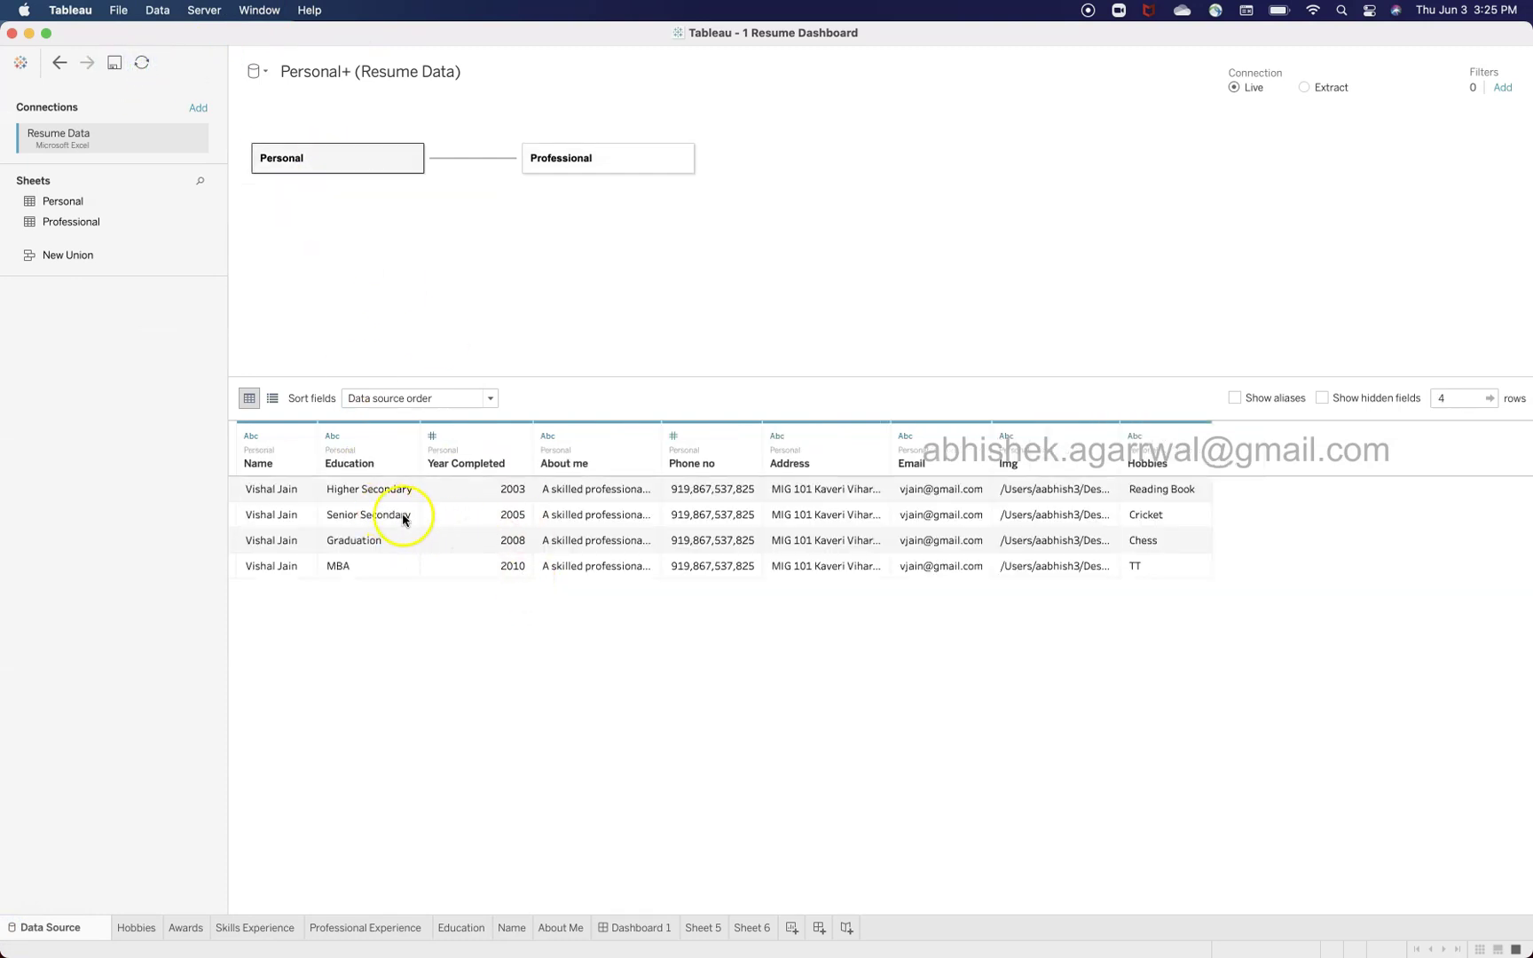
pyautogui.click(142, 67)
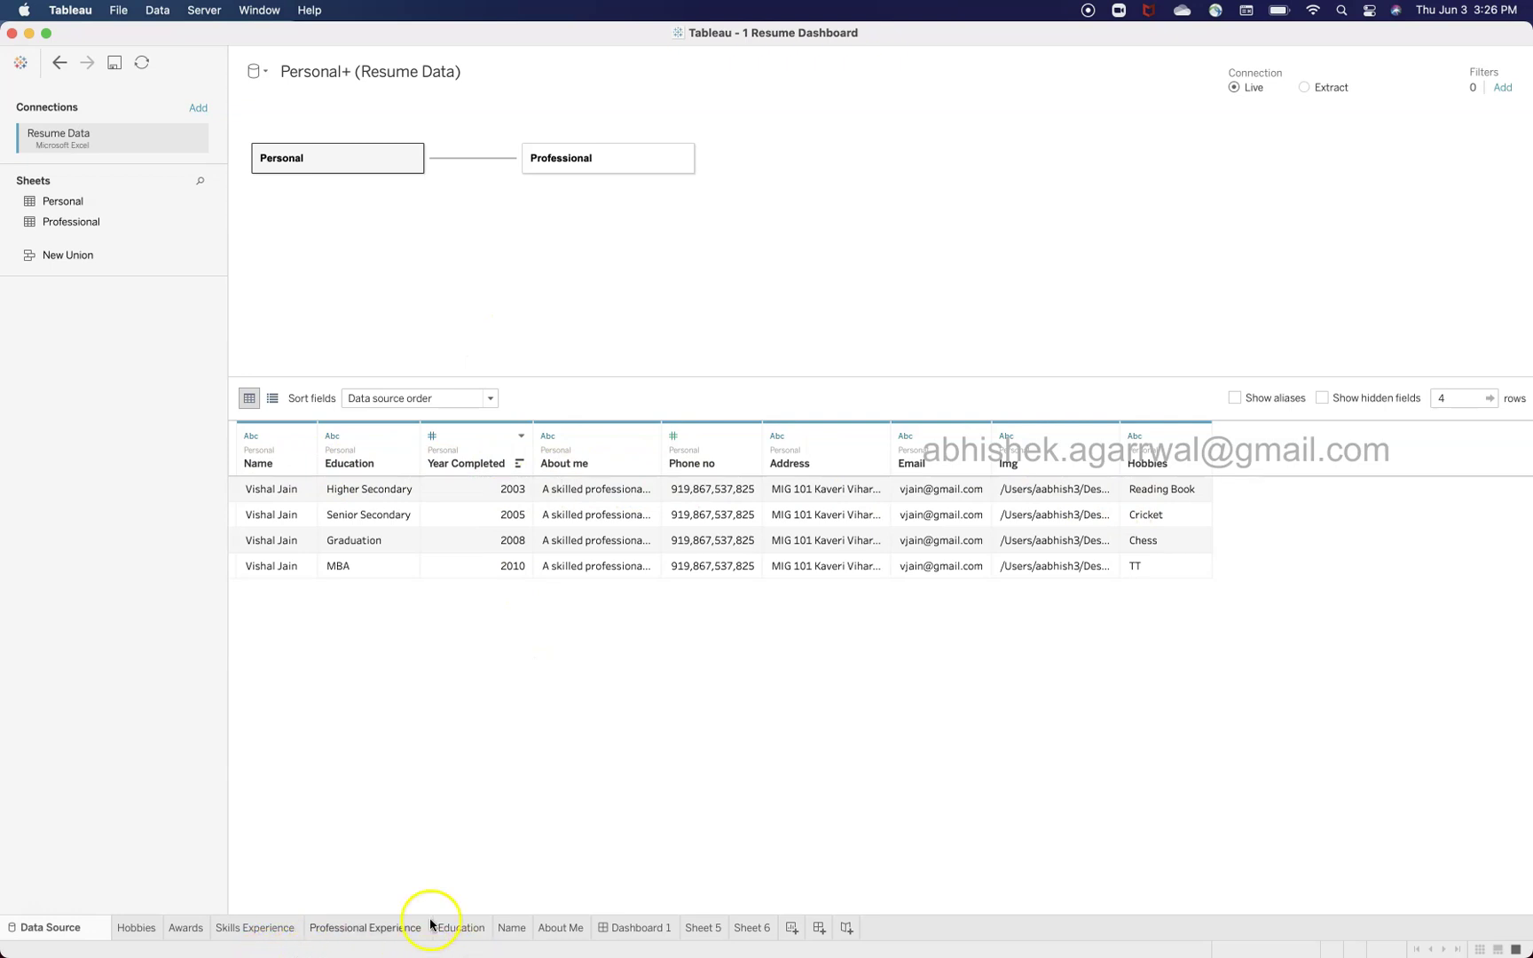
# Switch back to Excel and save the Resume Data workbook
pyautogui.moveTo(352, 930)
pyautogui.click(299, 922)
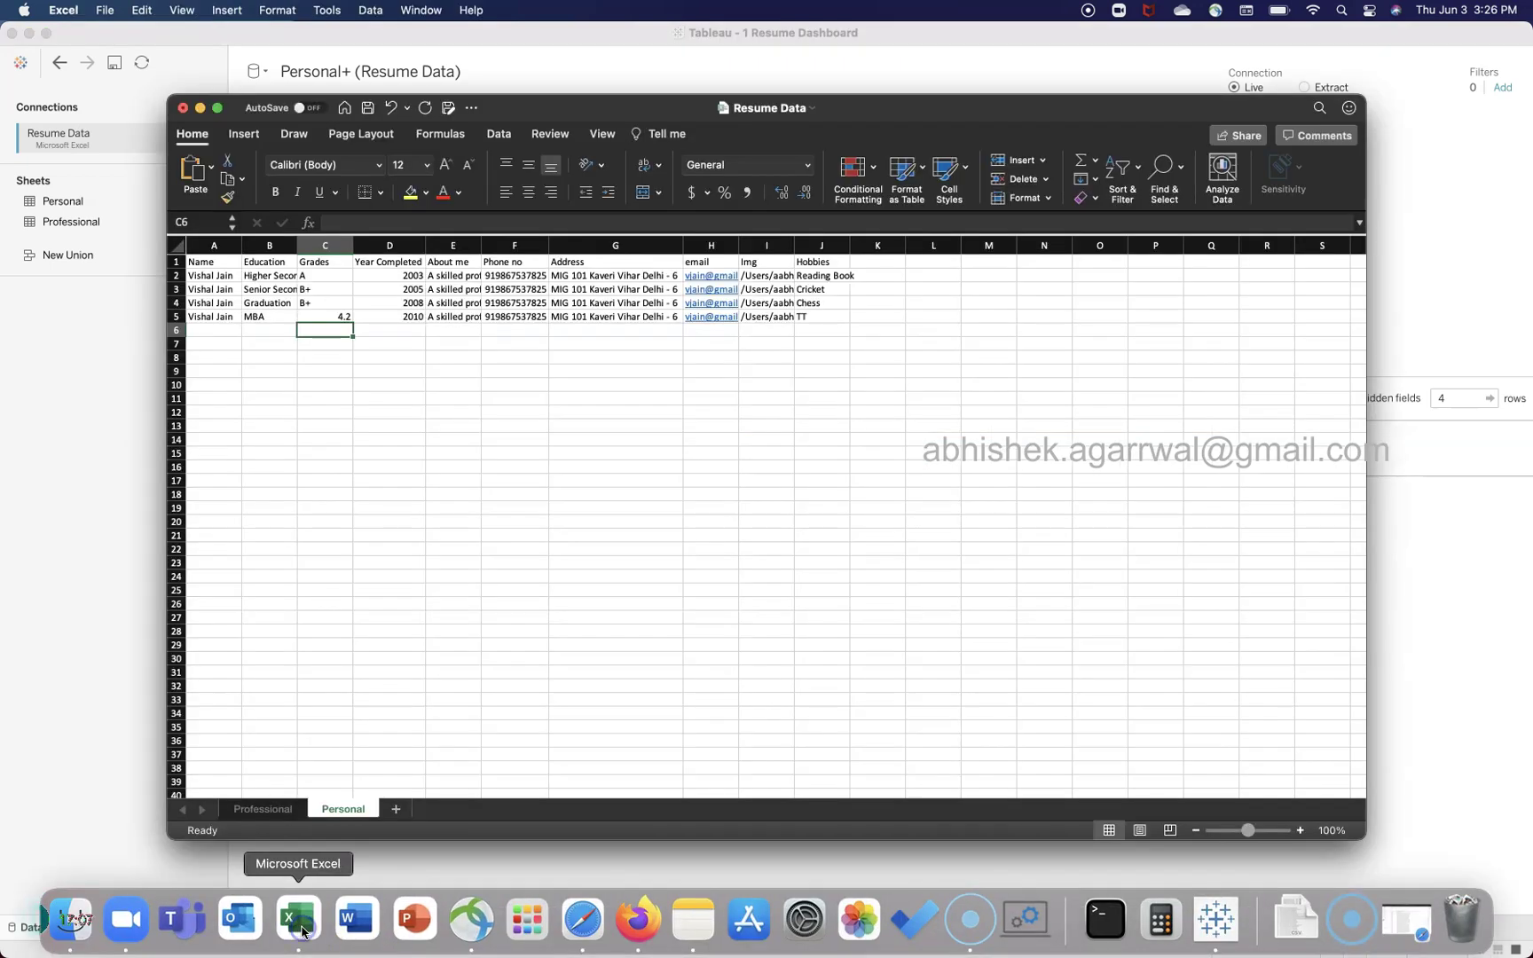
pyautogui.click(365, 109)
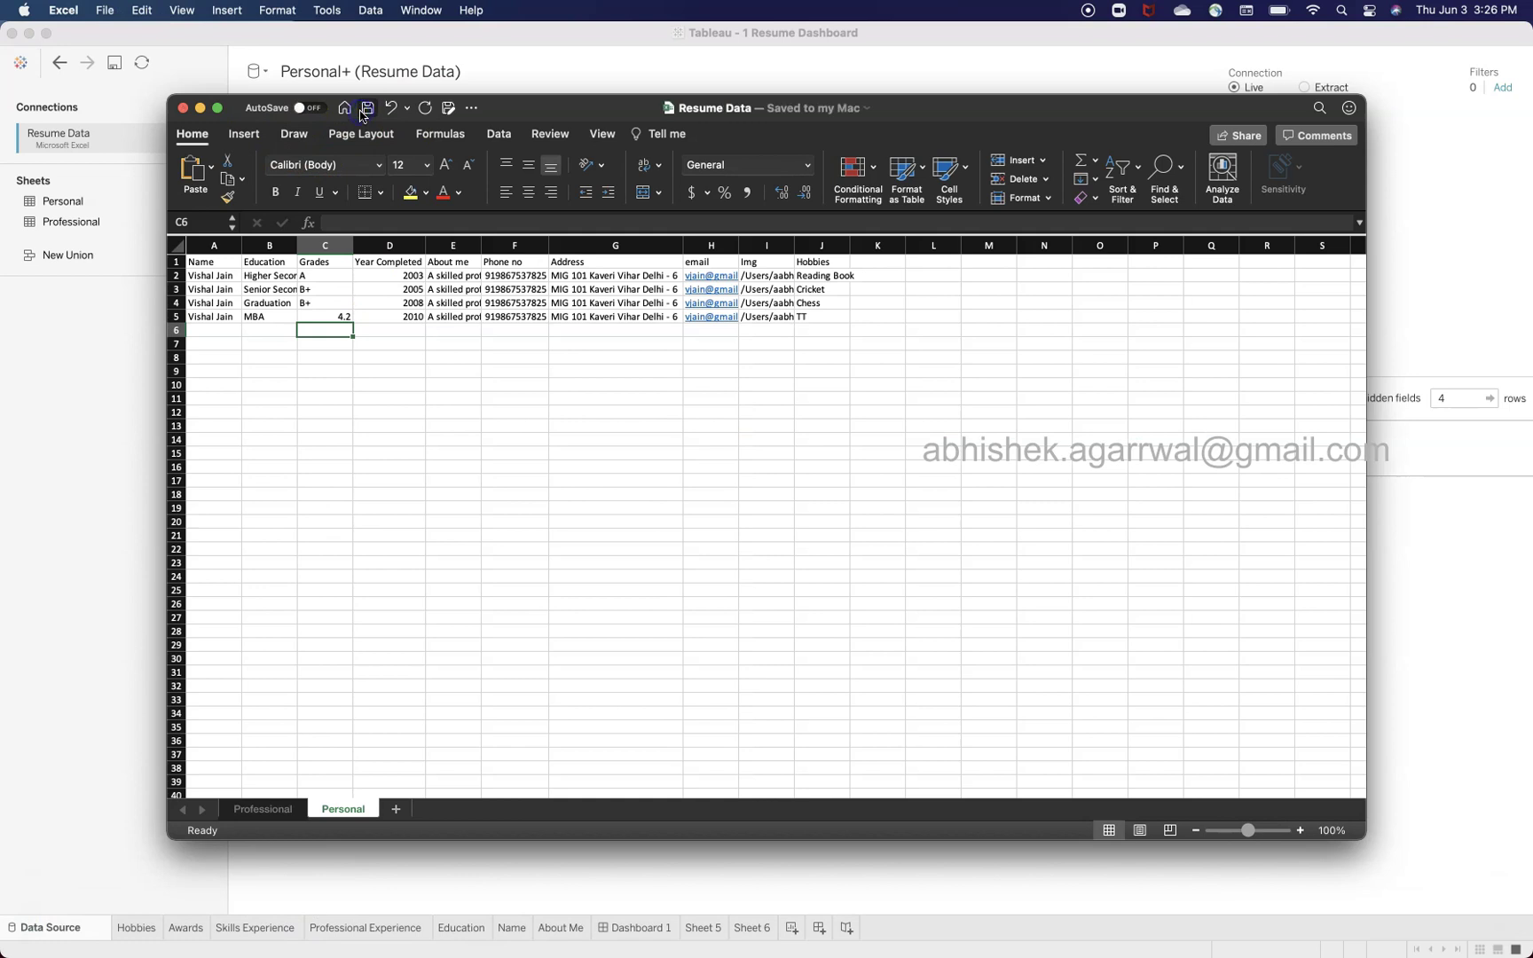
pyautogui.click(495, 521)
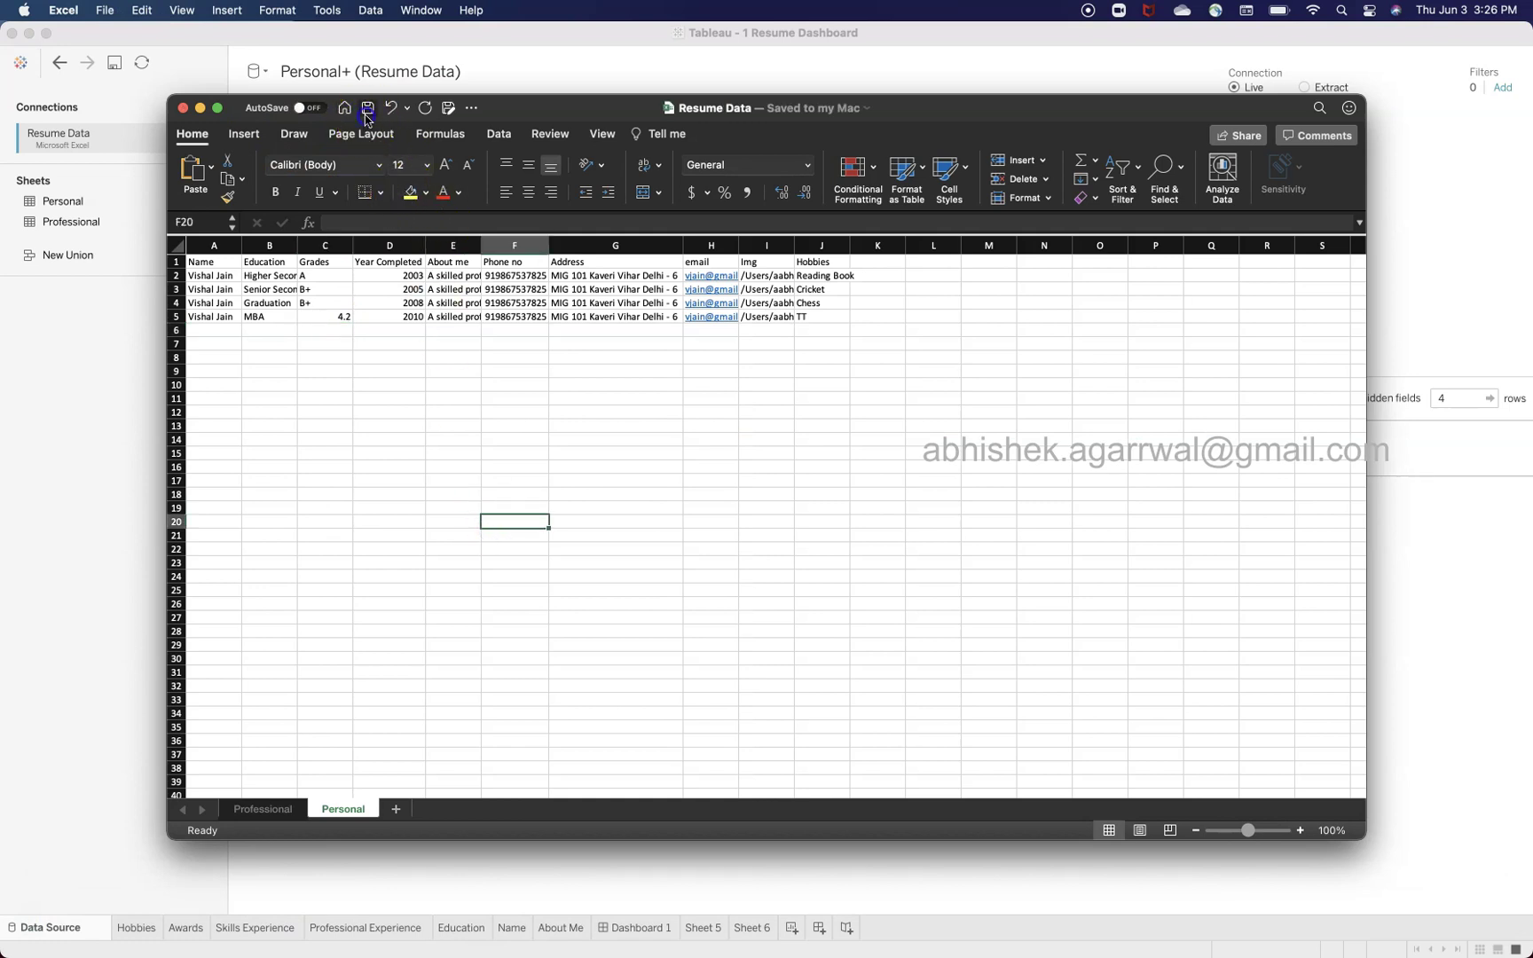
# Refresh the Resume Data source in Tableau and add Grades to the Education worksheet's rows after Year Completed
pyautogui.click(89, 441)
pyautogui.click(139, 63)
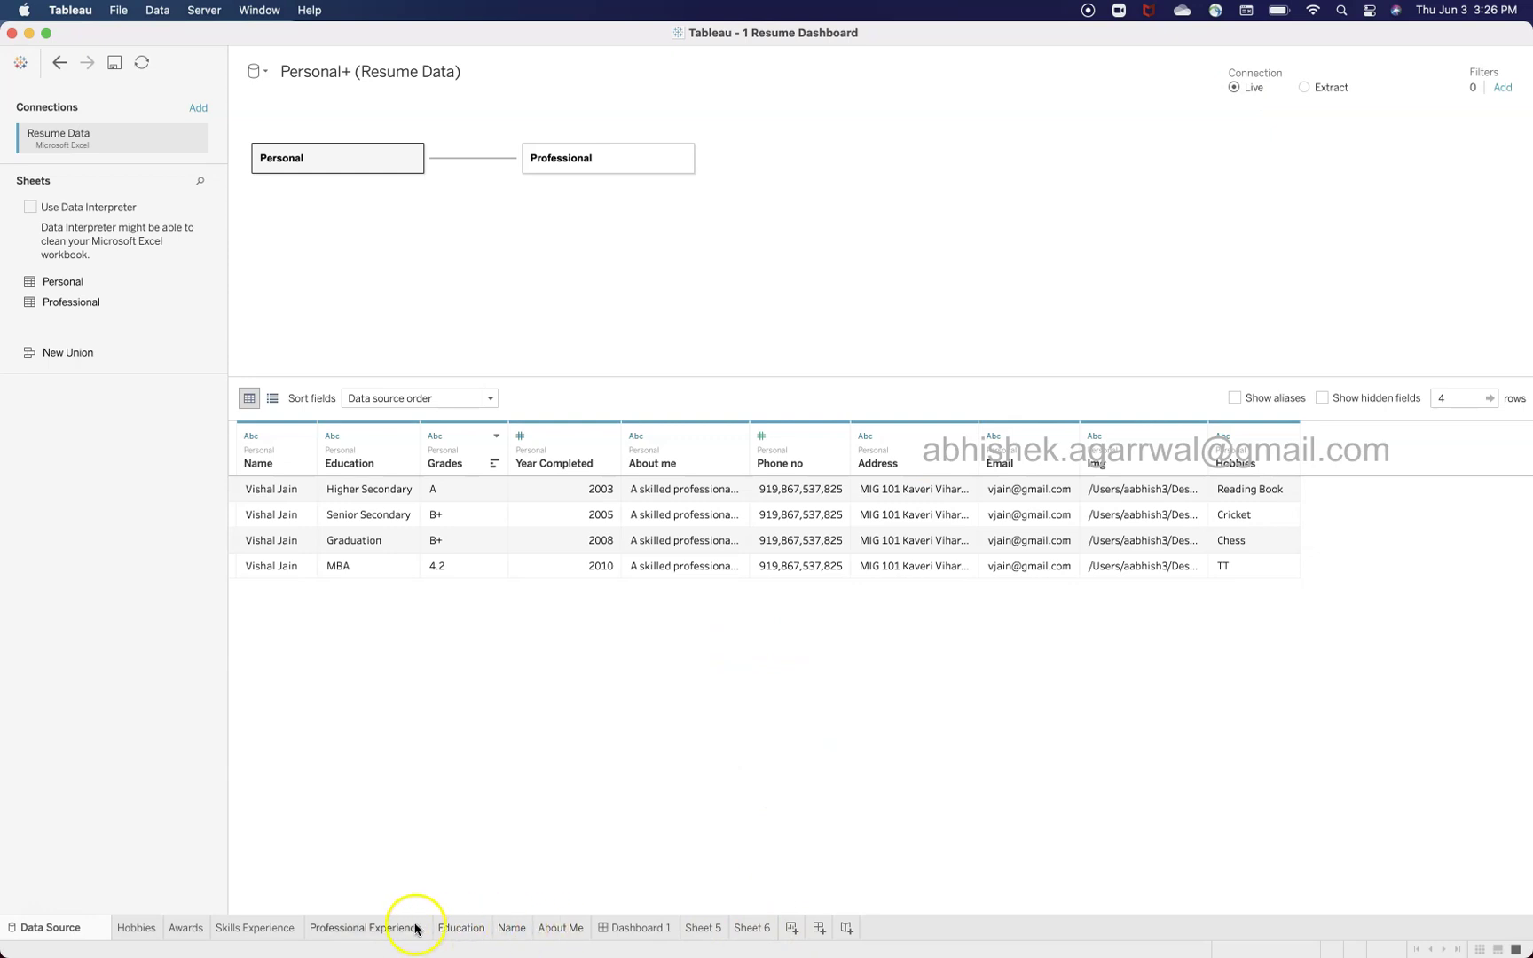
pyautogui.click(469, 927)
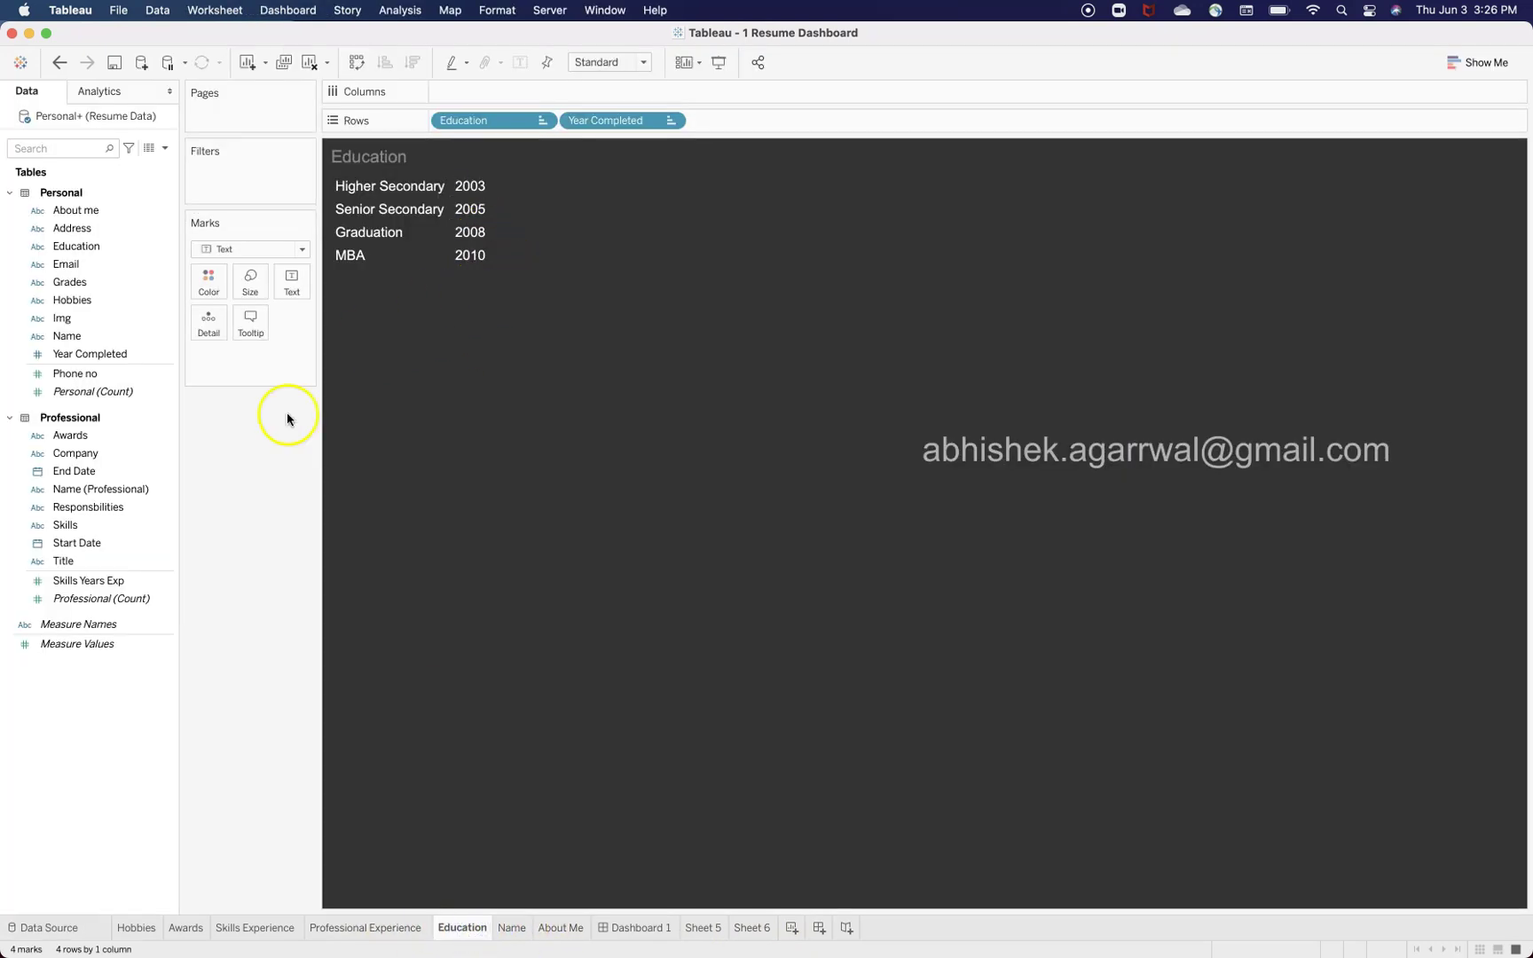
pyautogui.moveTo(113, 282); pyautogui.dragTo(811, 119)
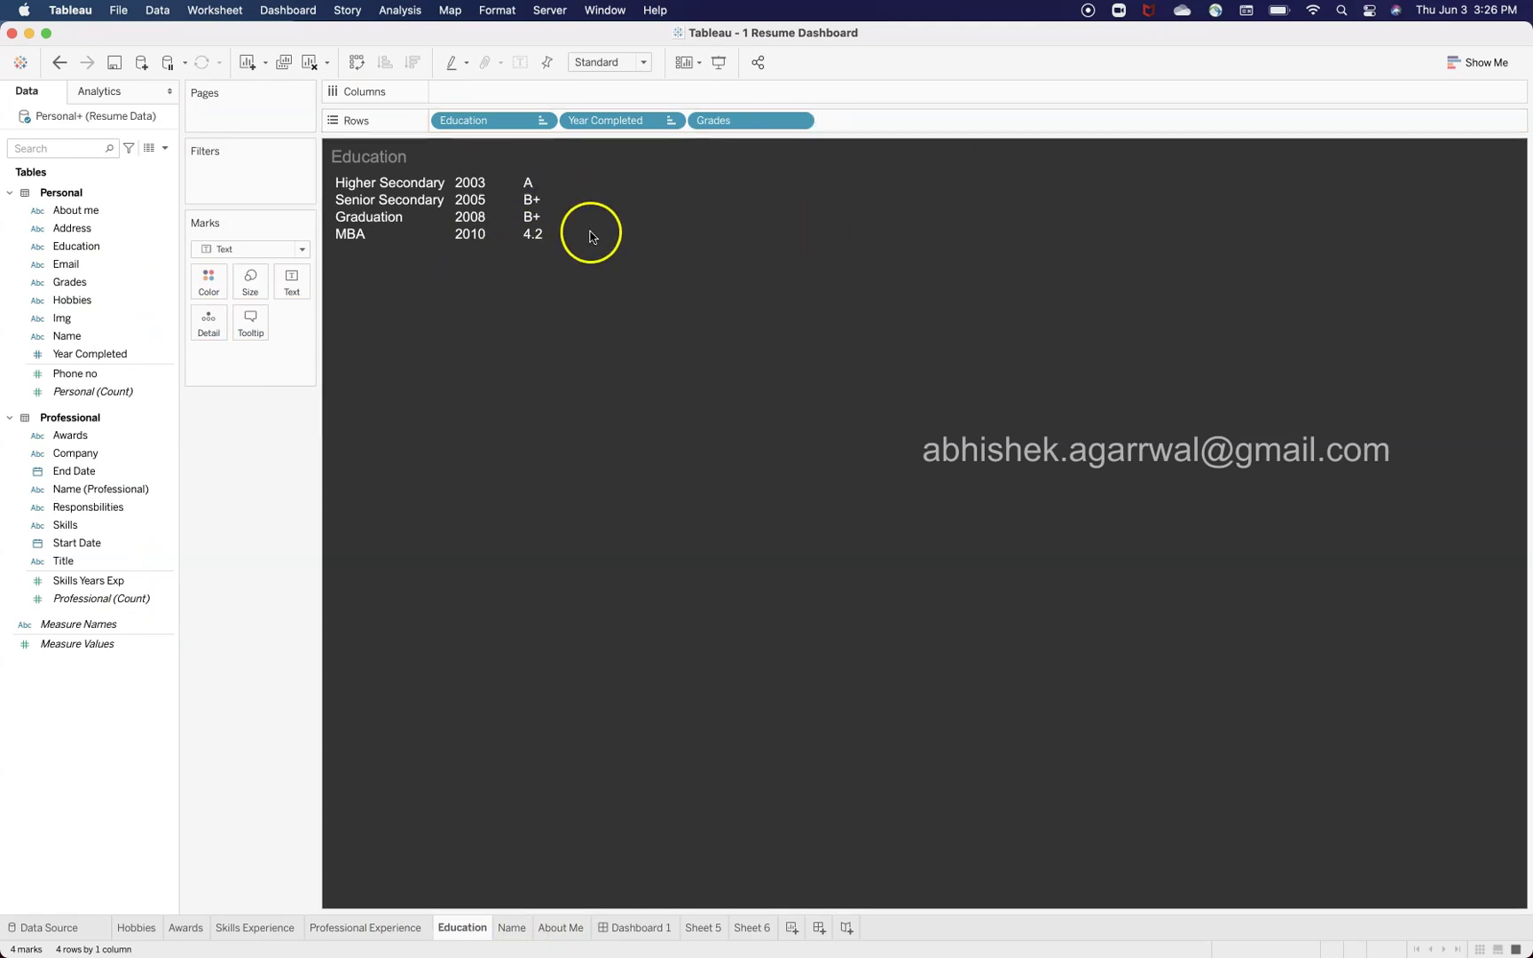
# On Dashboard 1, widen the qualification column of the Education table so the full names fit
pyautogui.click(636, 927)
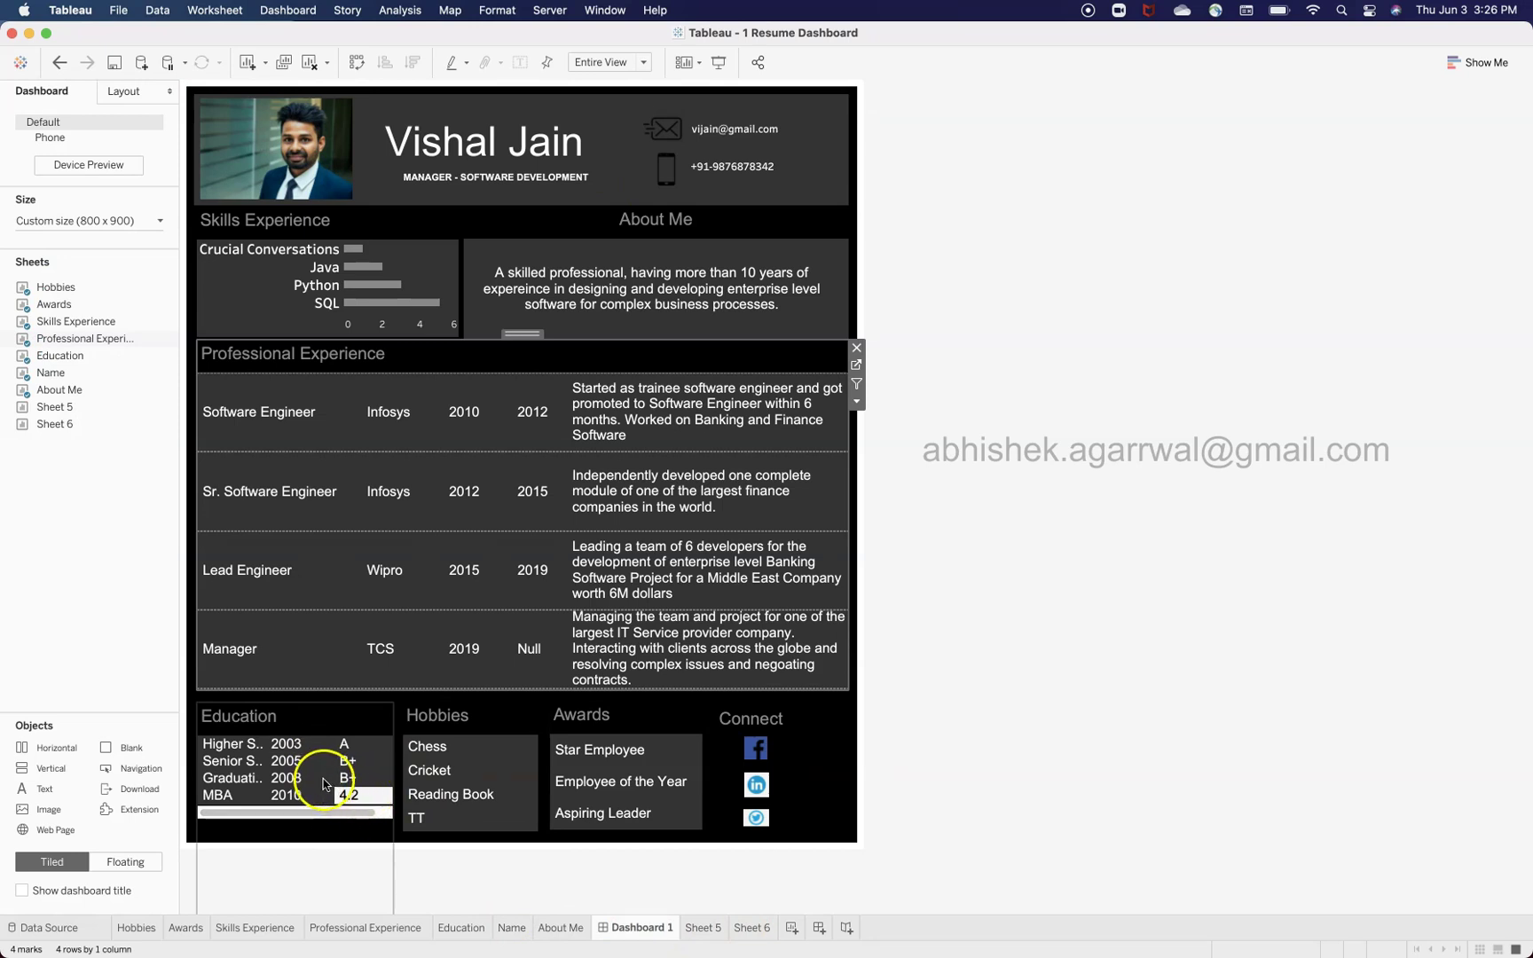
pyautogui.click(265, 760)
pyautogui.moveTo(266, 760); pyautogui.dragTo(318, 761)
pyautogui.click(298, 759)
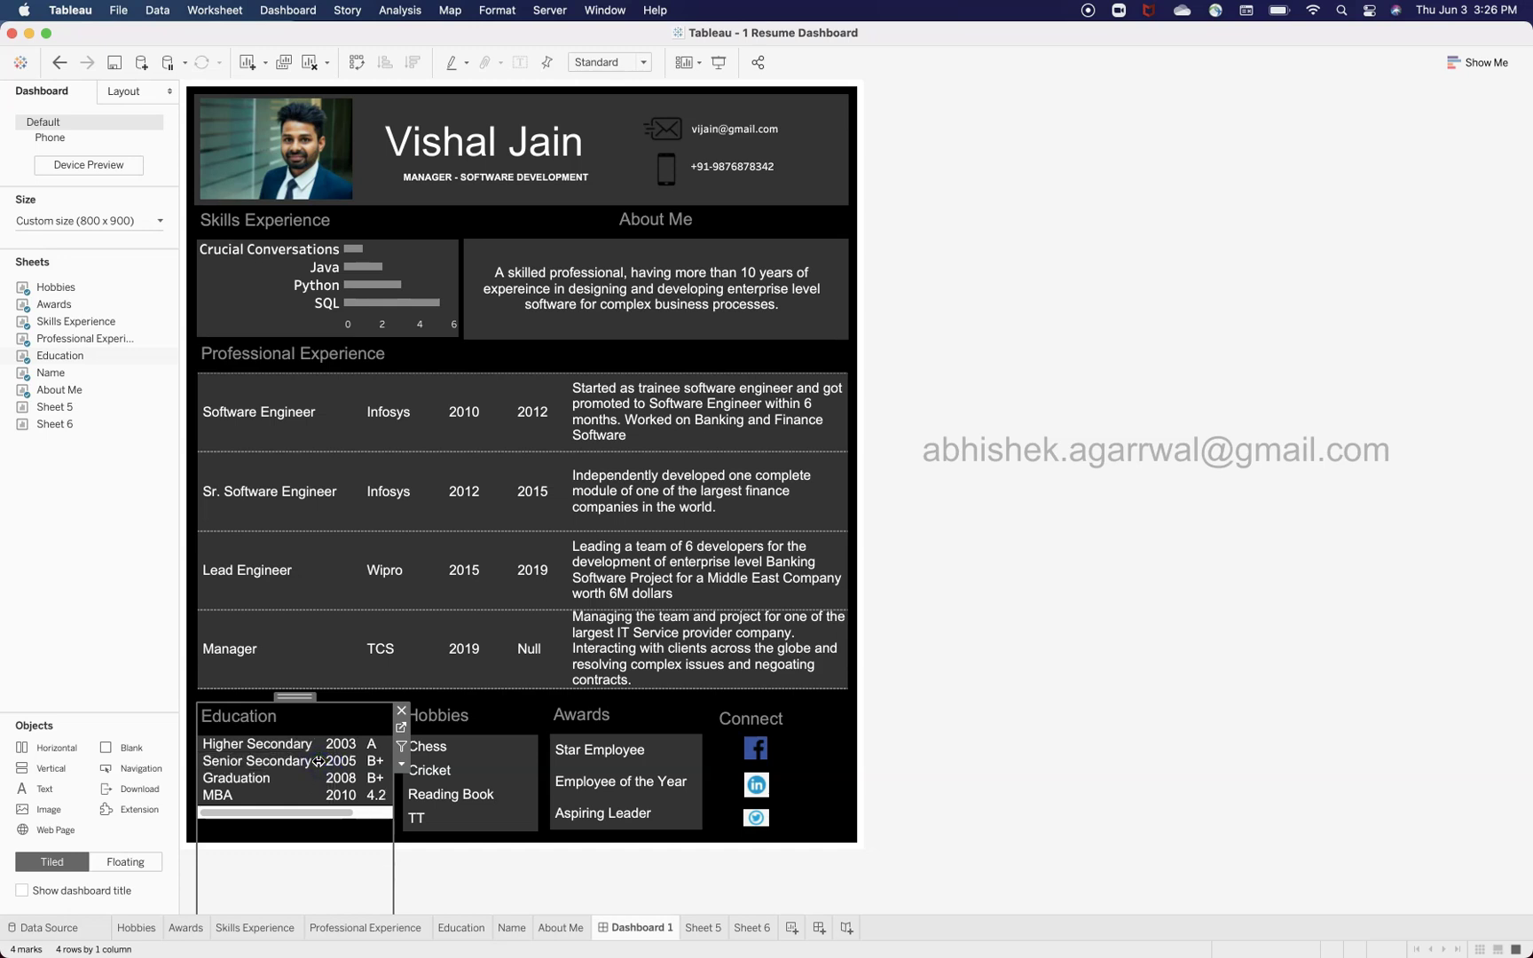
# Increase the row height of the Education table on the dashboard slightly
pyautogui.click(361, 760)
pyautogui.click(316, 799)
pyautogui.moveTo(318, 804); pyautogui.dragTo(319, 807)
pyautogui.click(317, 808)
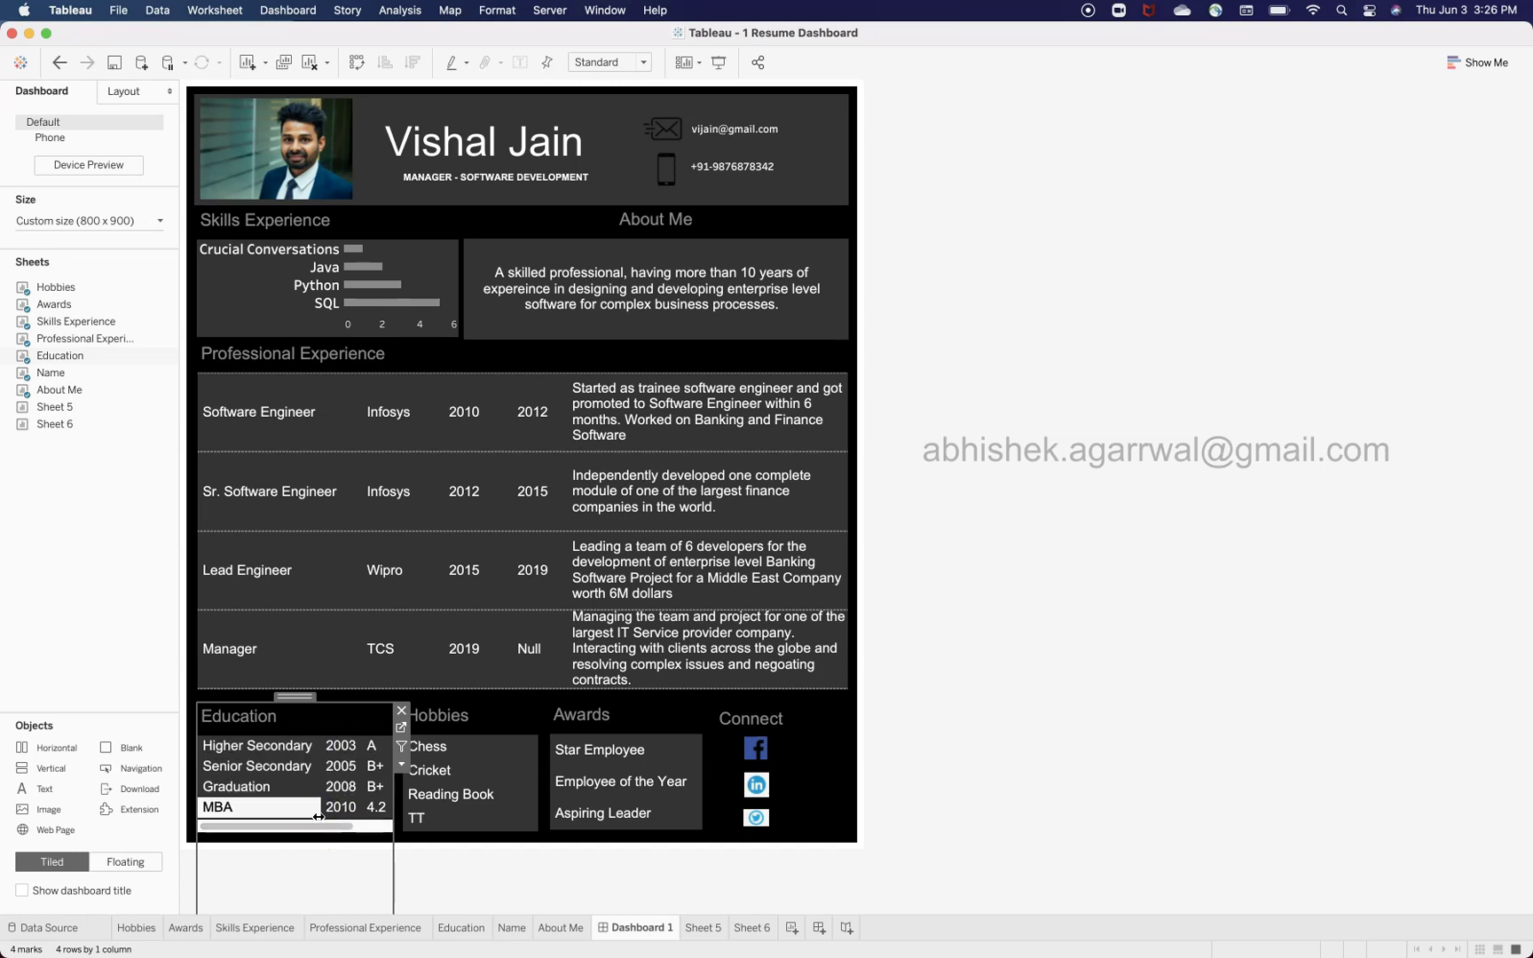
# Try a taller row height in the Education table and undo the change
pyautogui.click(319, 817)
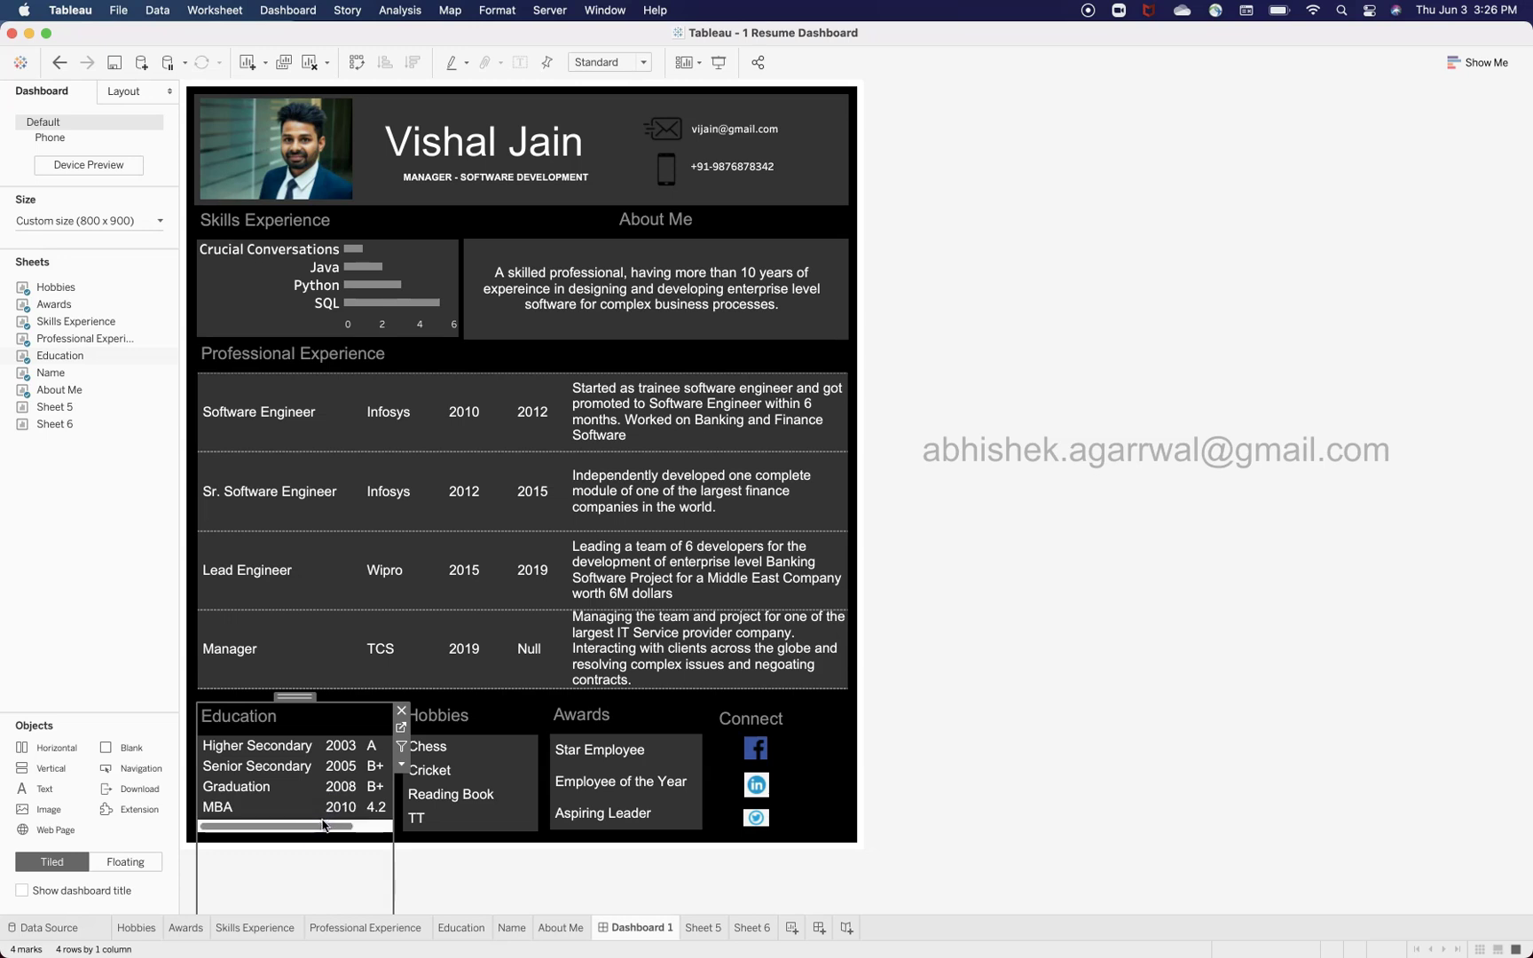
pyautogui.click(312, 809)
pyautogui.click(315, 812)
pyautogui.click(315, 813)
pyautogui.click(319, 735)
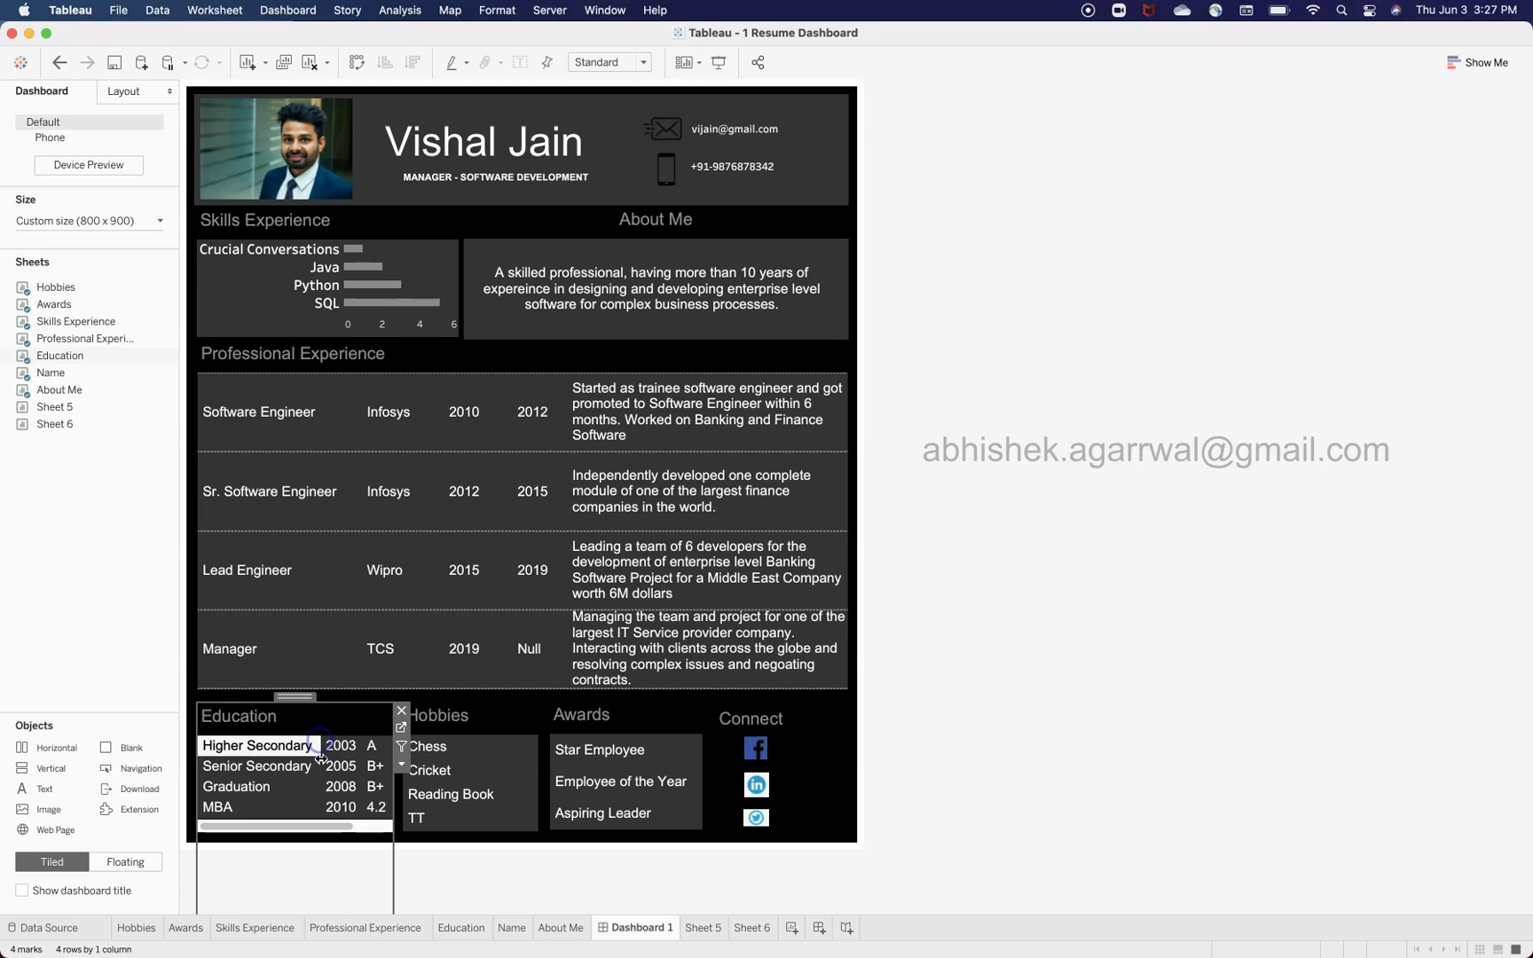
pyautogui.click(322, 809)
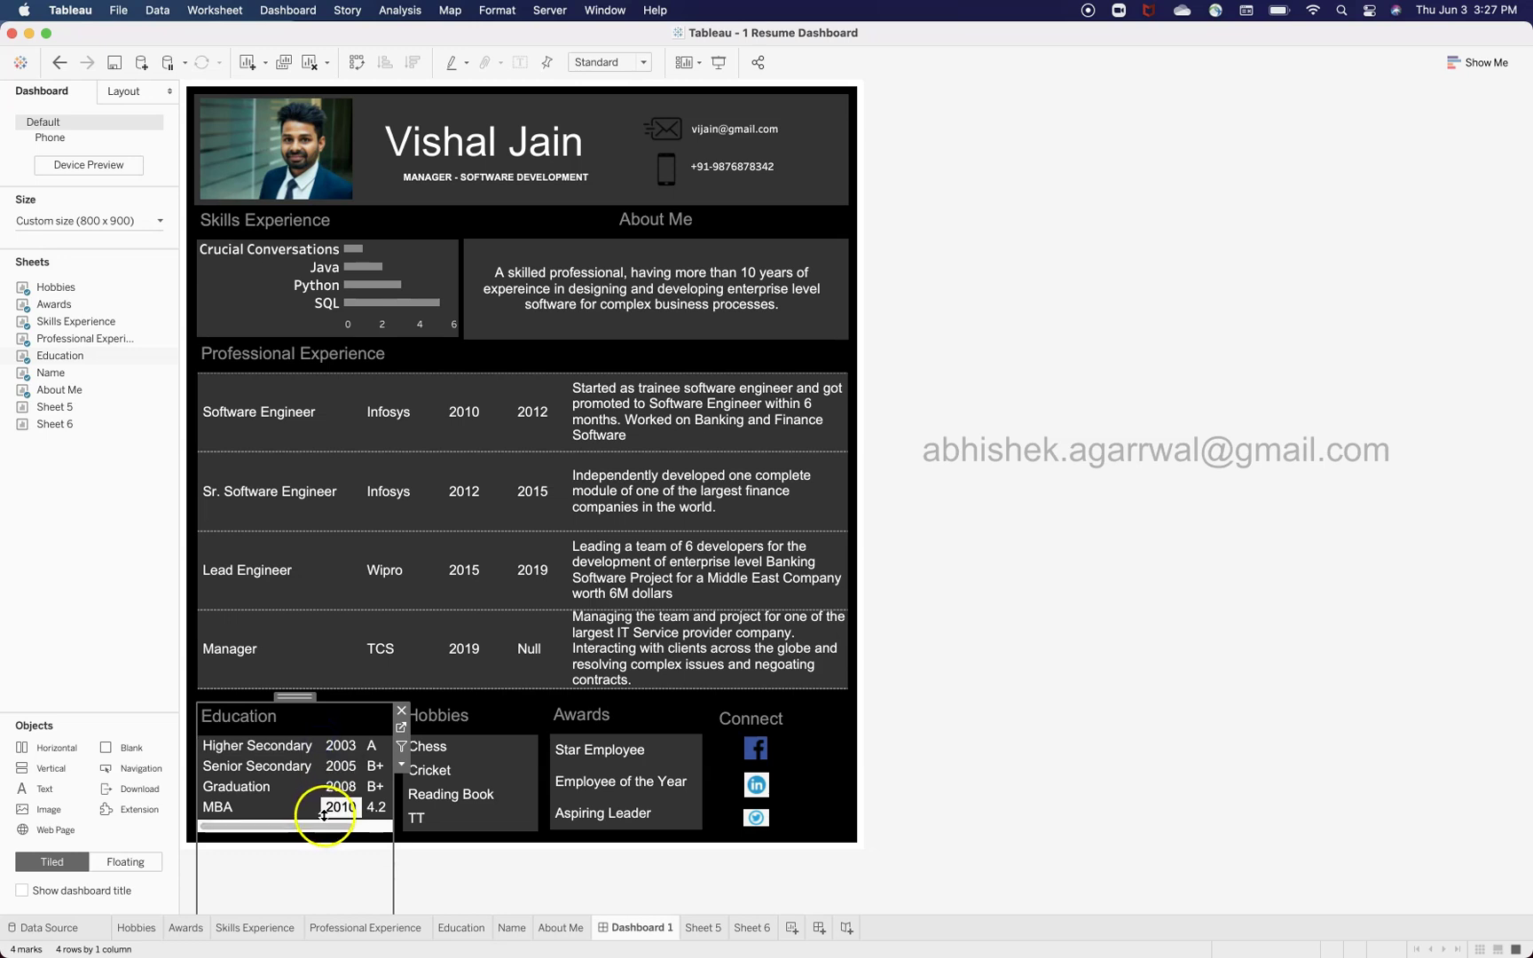
pyautogui.moveTo(324, 816); pyautogui.dragTo(323, 822)
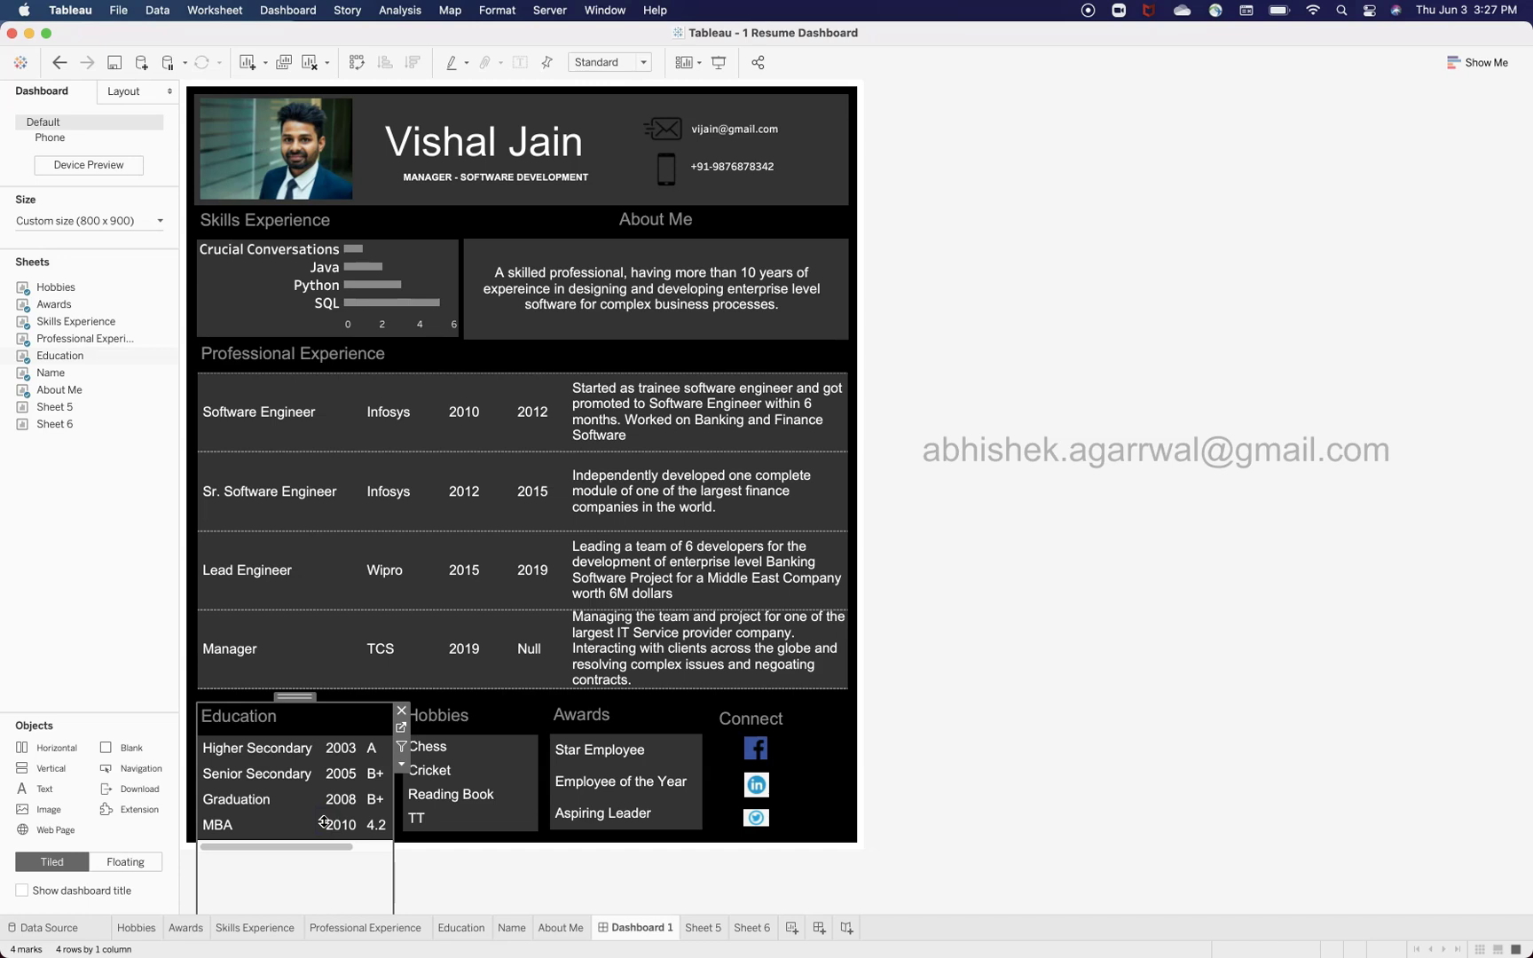
pyautogui.press('super+z')
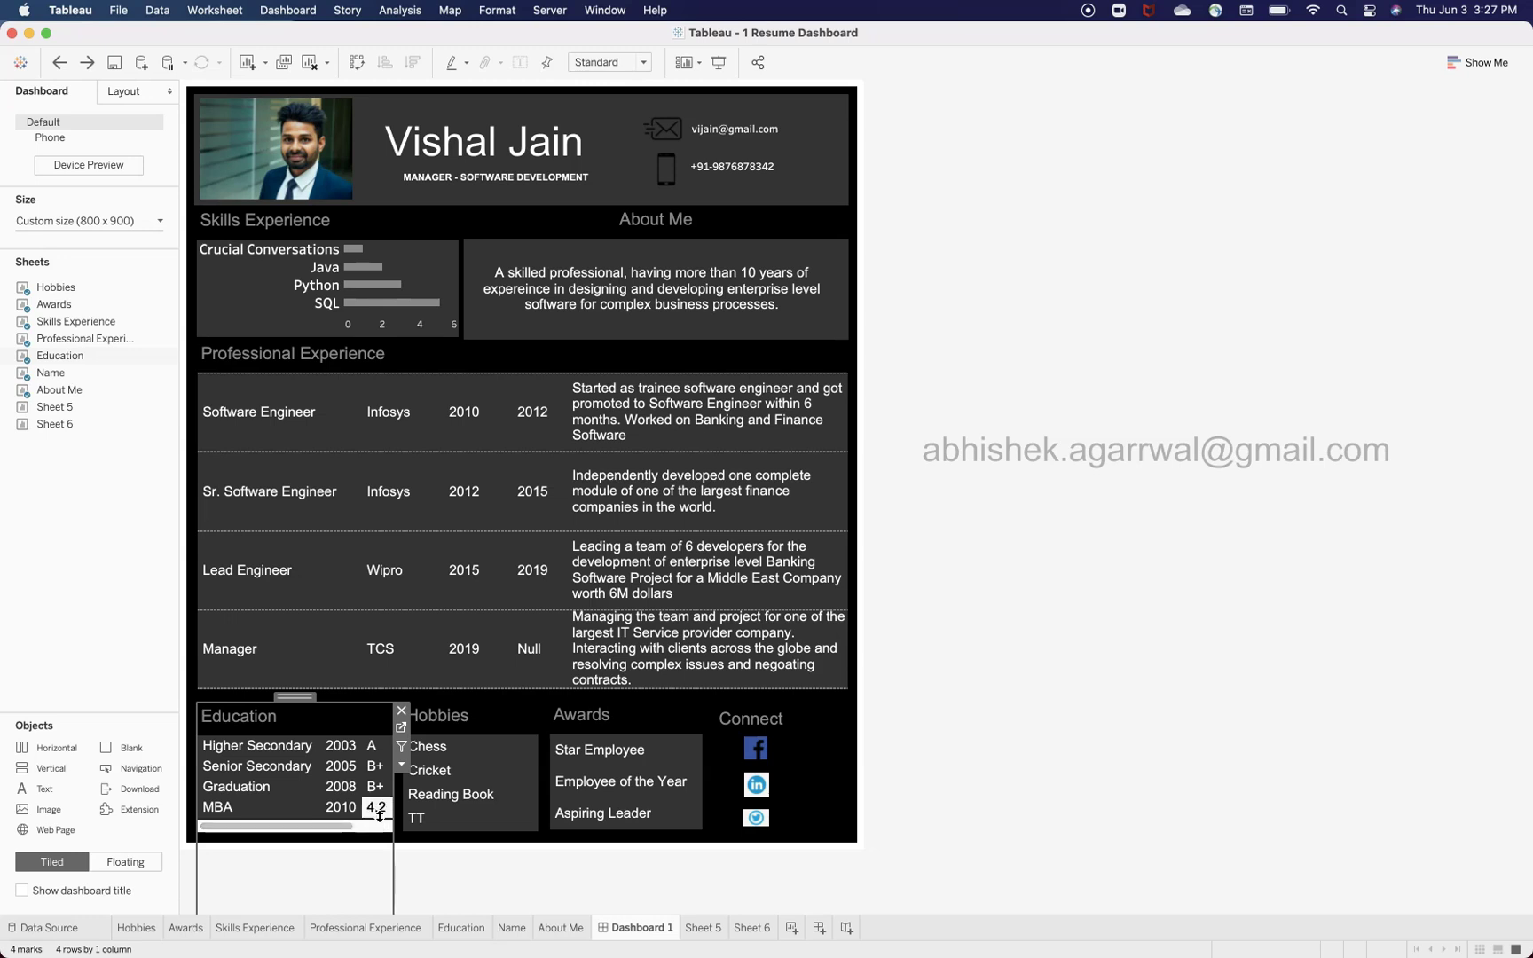
# Enlarge the Education section to fit all its rows and columns, and narrow its Grades column to stay clear of Hobbies
pyautogui.moveTo(378, 811); pyautogui.dragTo(458, 876)
pyautogui.moveTo(438, 794); pyautogui.dragTo(393, 795)
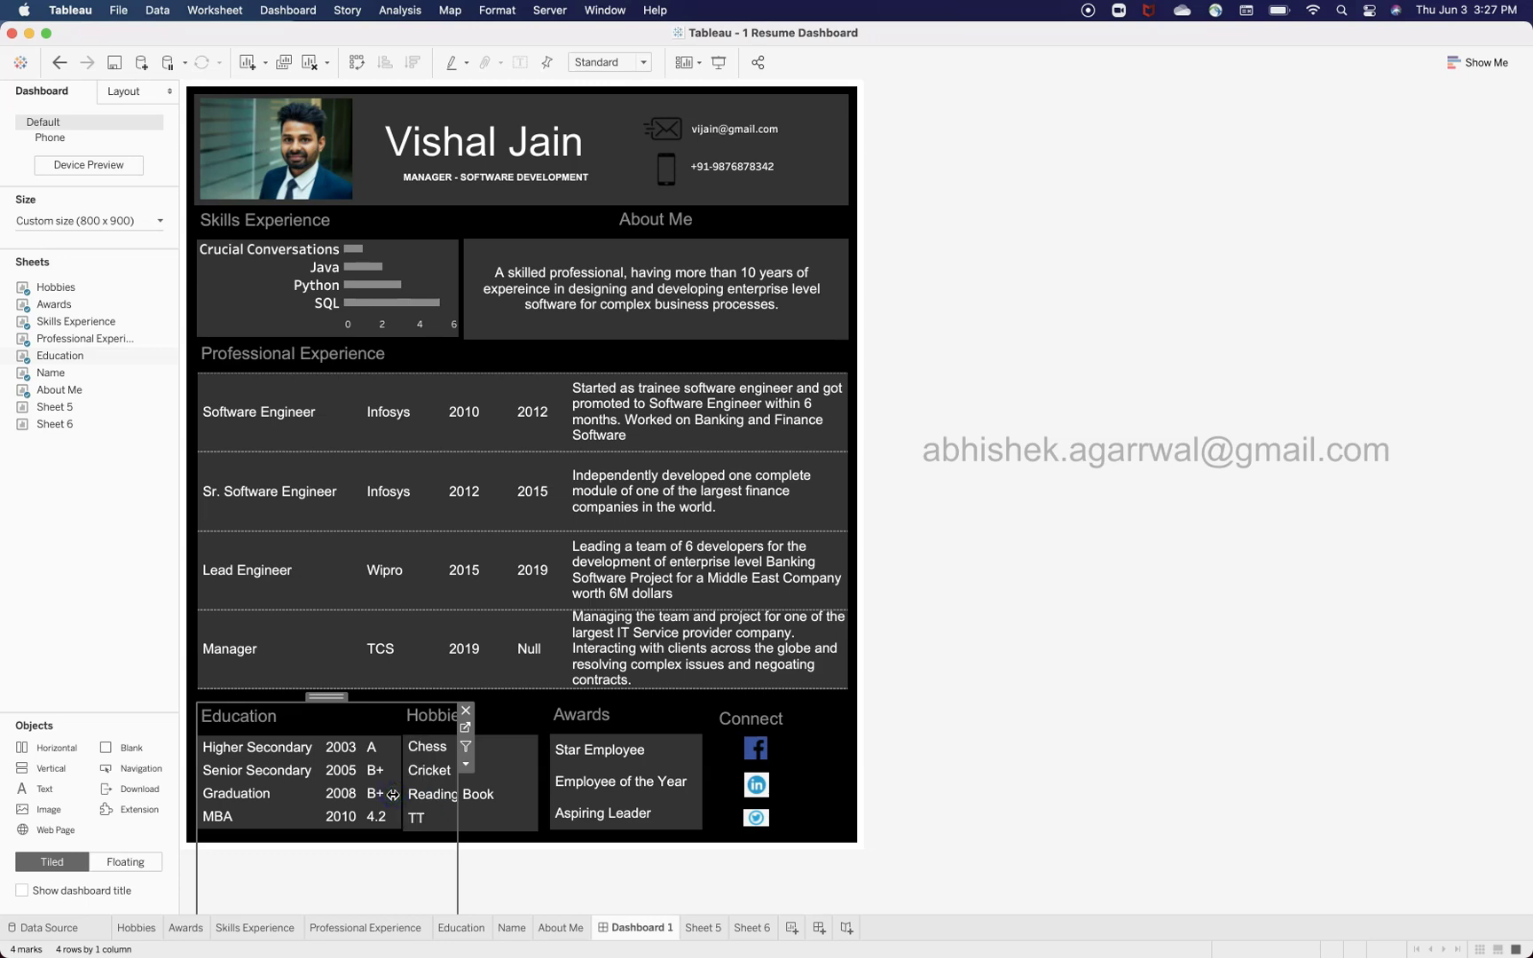
pyautogui.moveTo(455, 879); pyautogui.dragTo(442, 877)
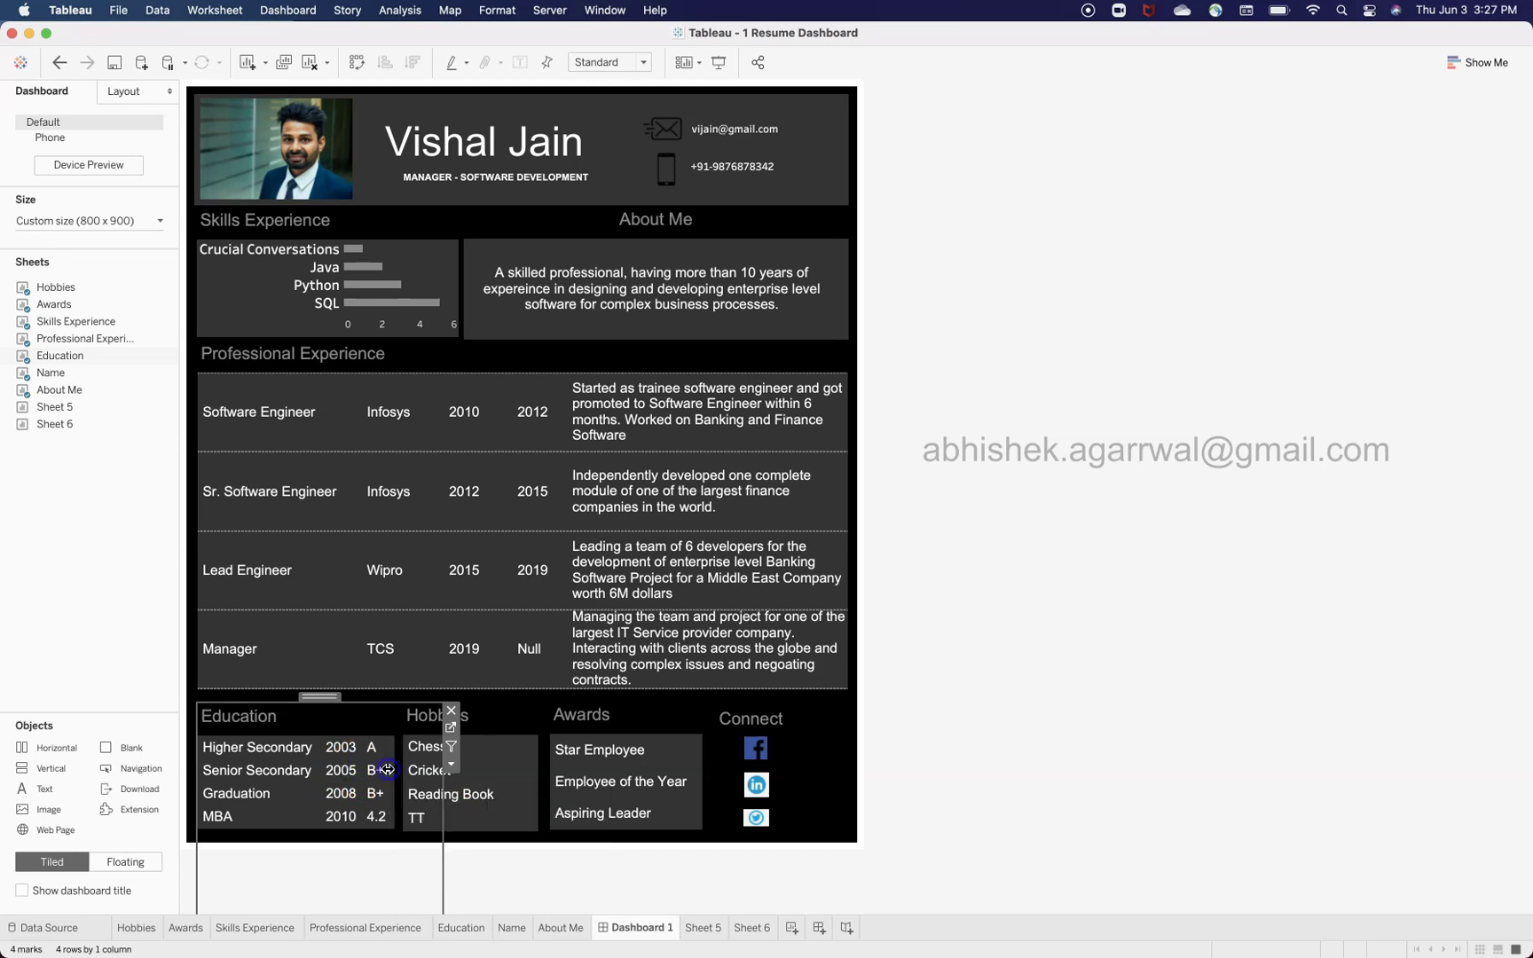
pyautogui.click(447, 899)
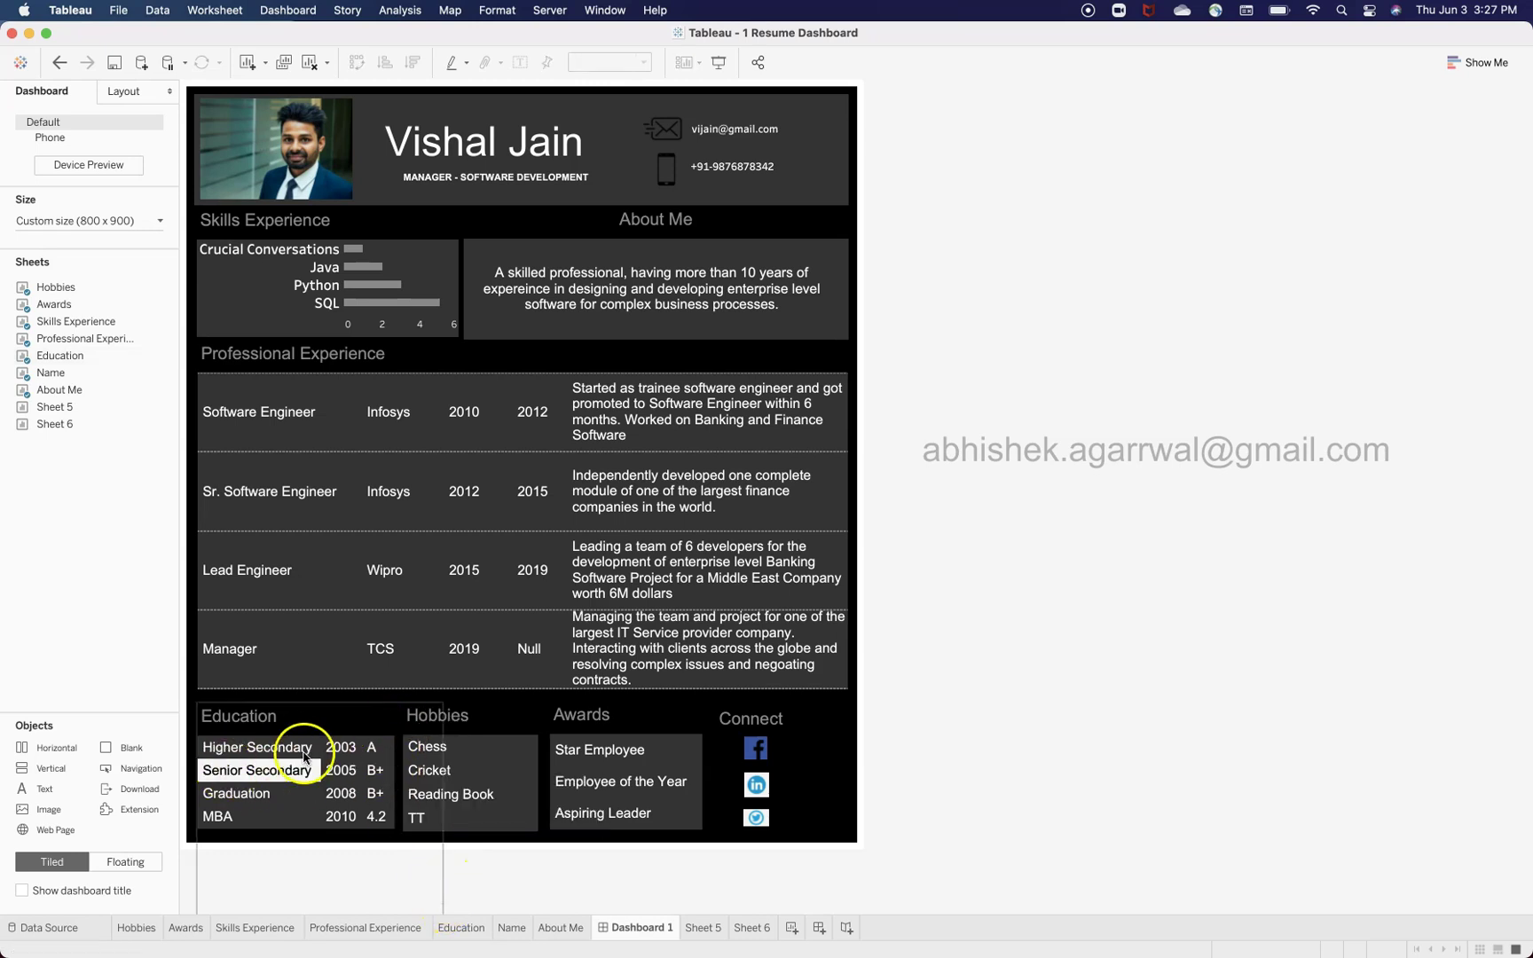
# Nudge the Education section slightly to the left on the dashboard and deselect it
pyautogui.click(335, 735)
pyautogui.moveTo(328, 710); pyautogui.dragTo(462, 866)
pyautogui.click(489, 878)
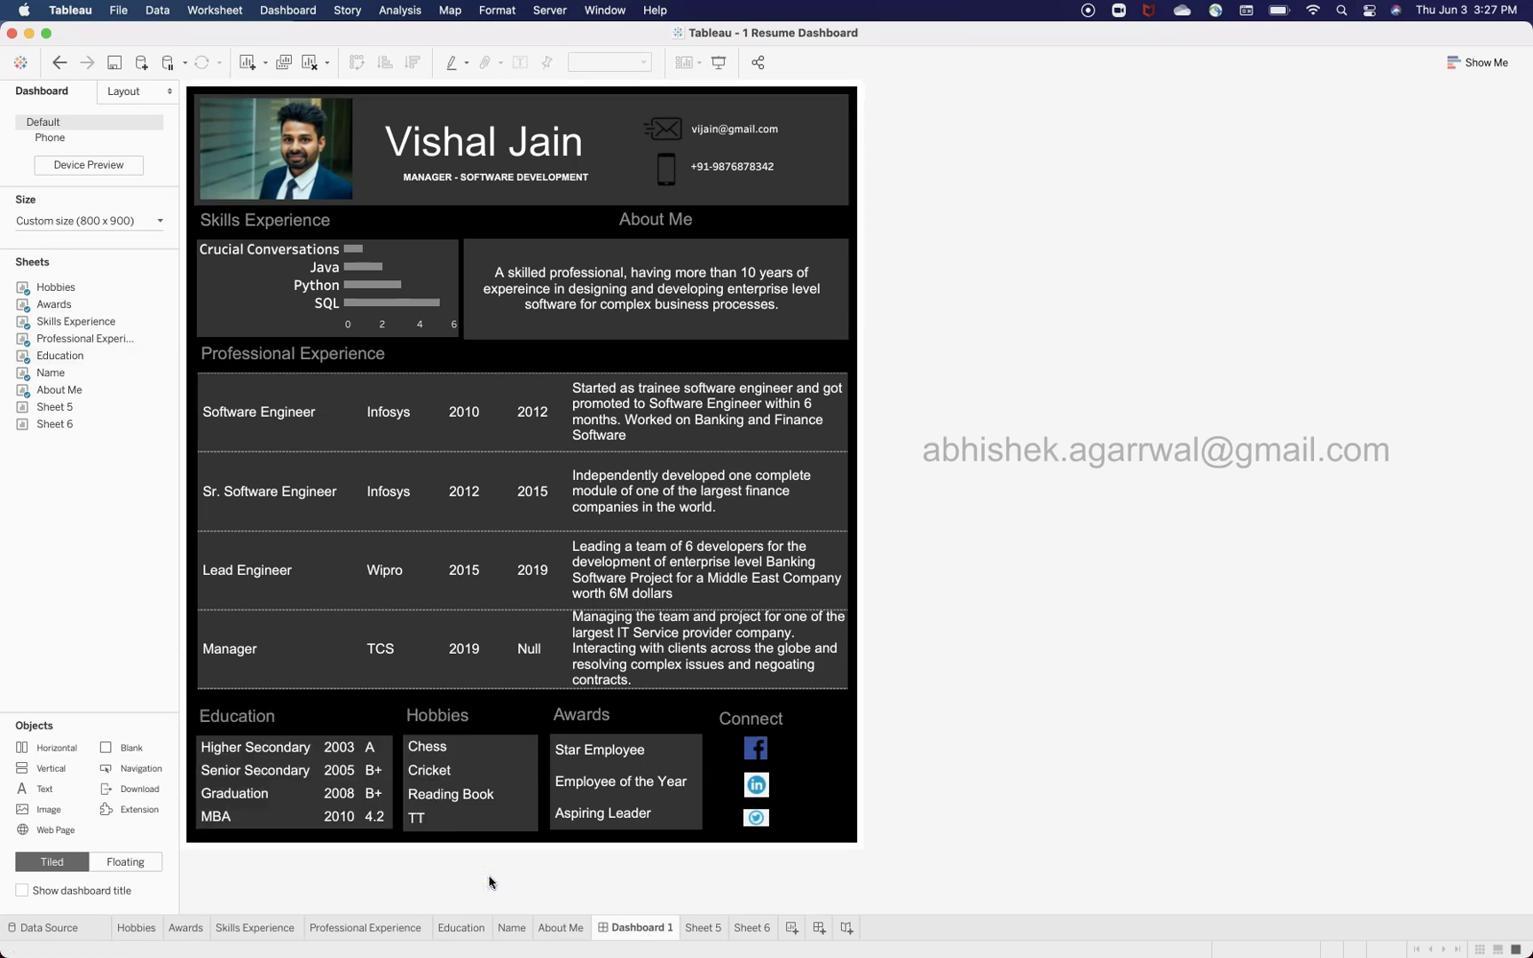
# Look over the finished dashboard's Education, Hobbies and Awards sections and the name heading
pyautogui.click(339, 816)
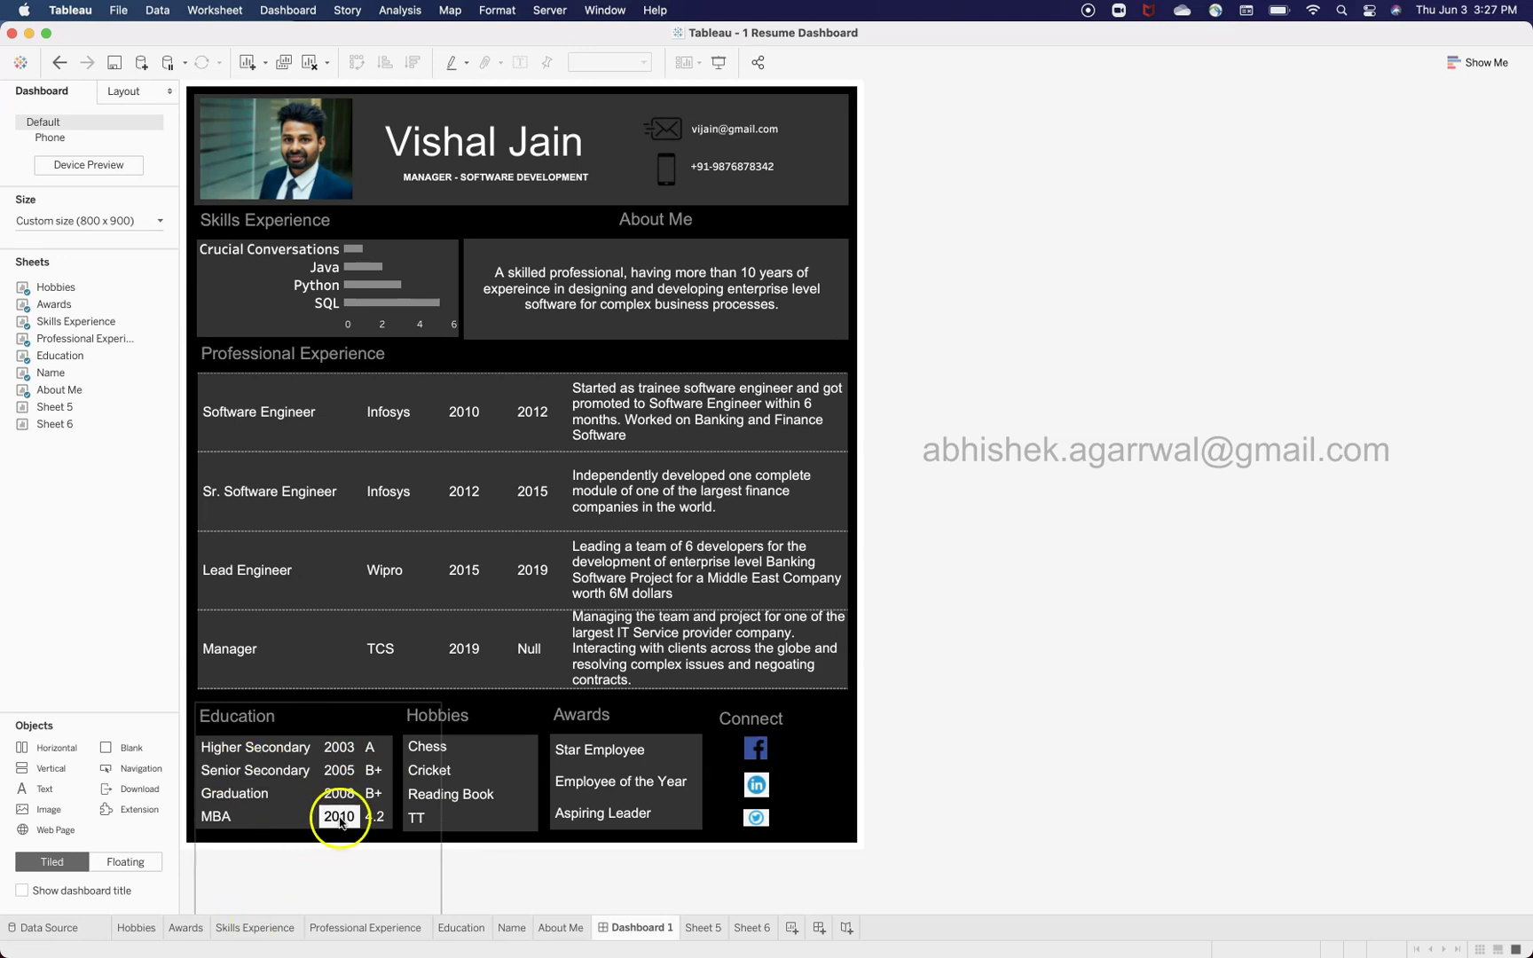
pyautogui.click(405, 842)
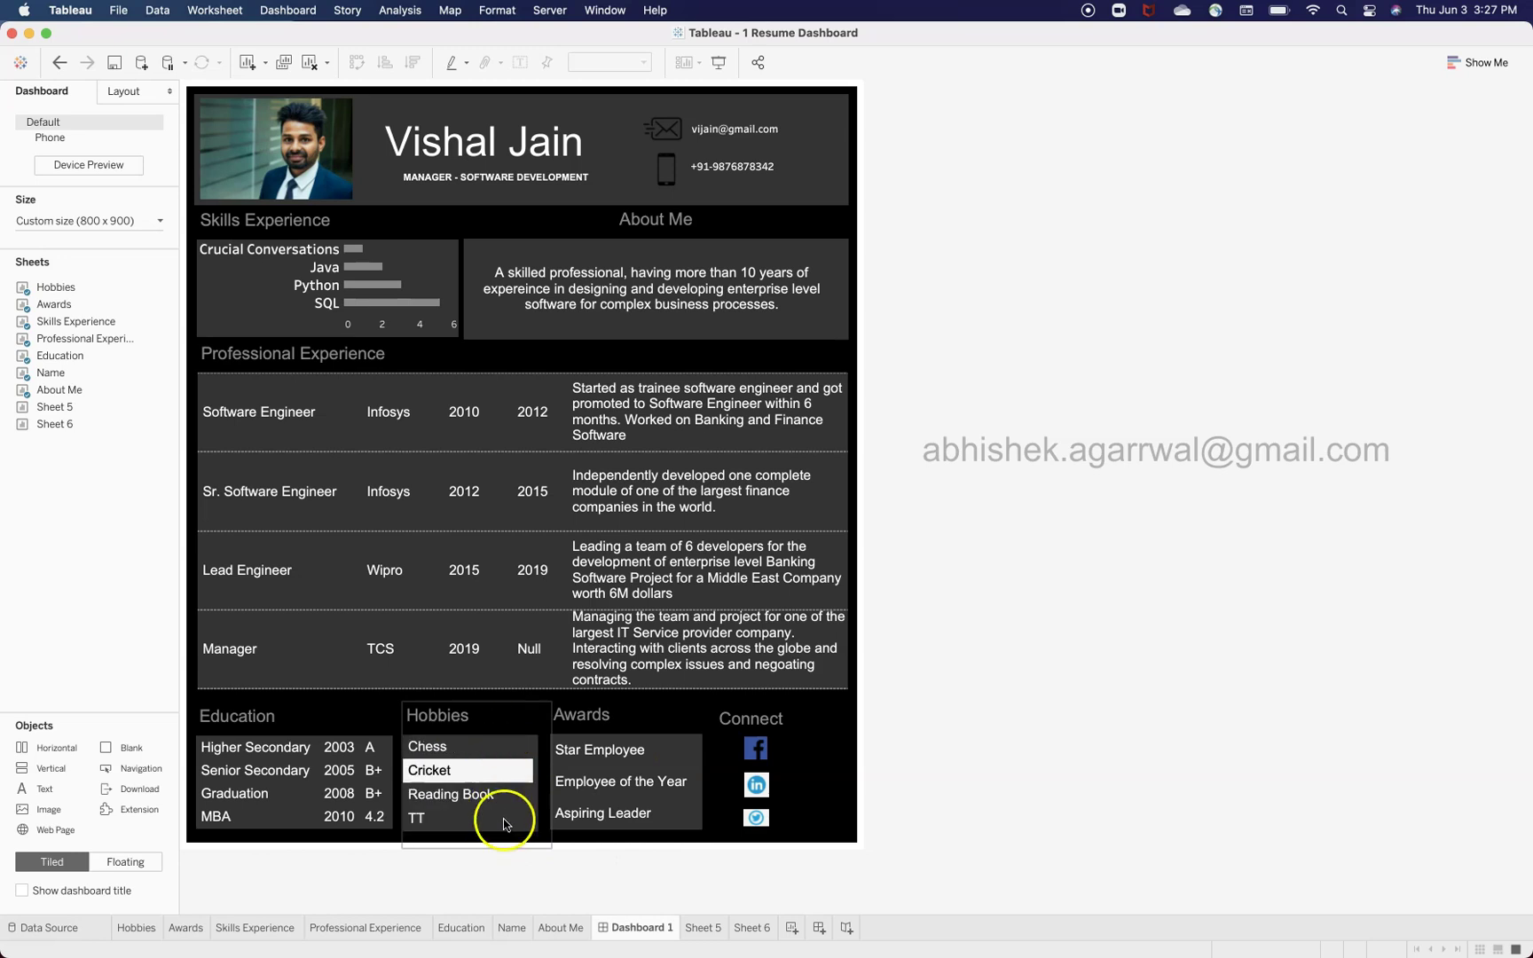
pyautogui.click(622, 780)
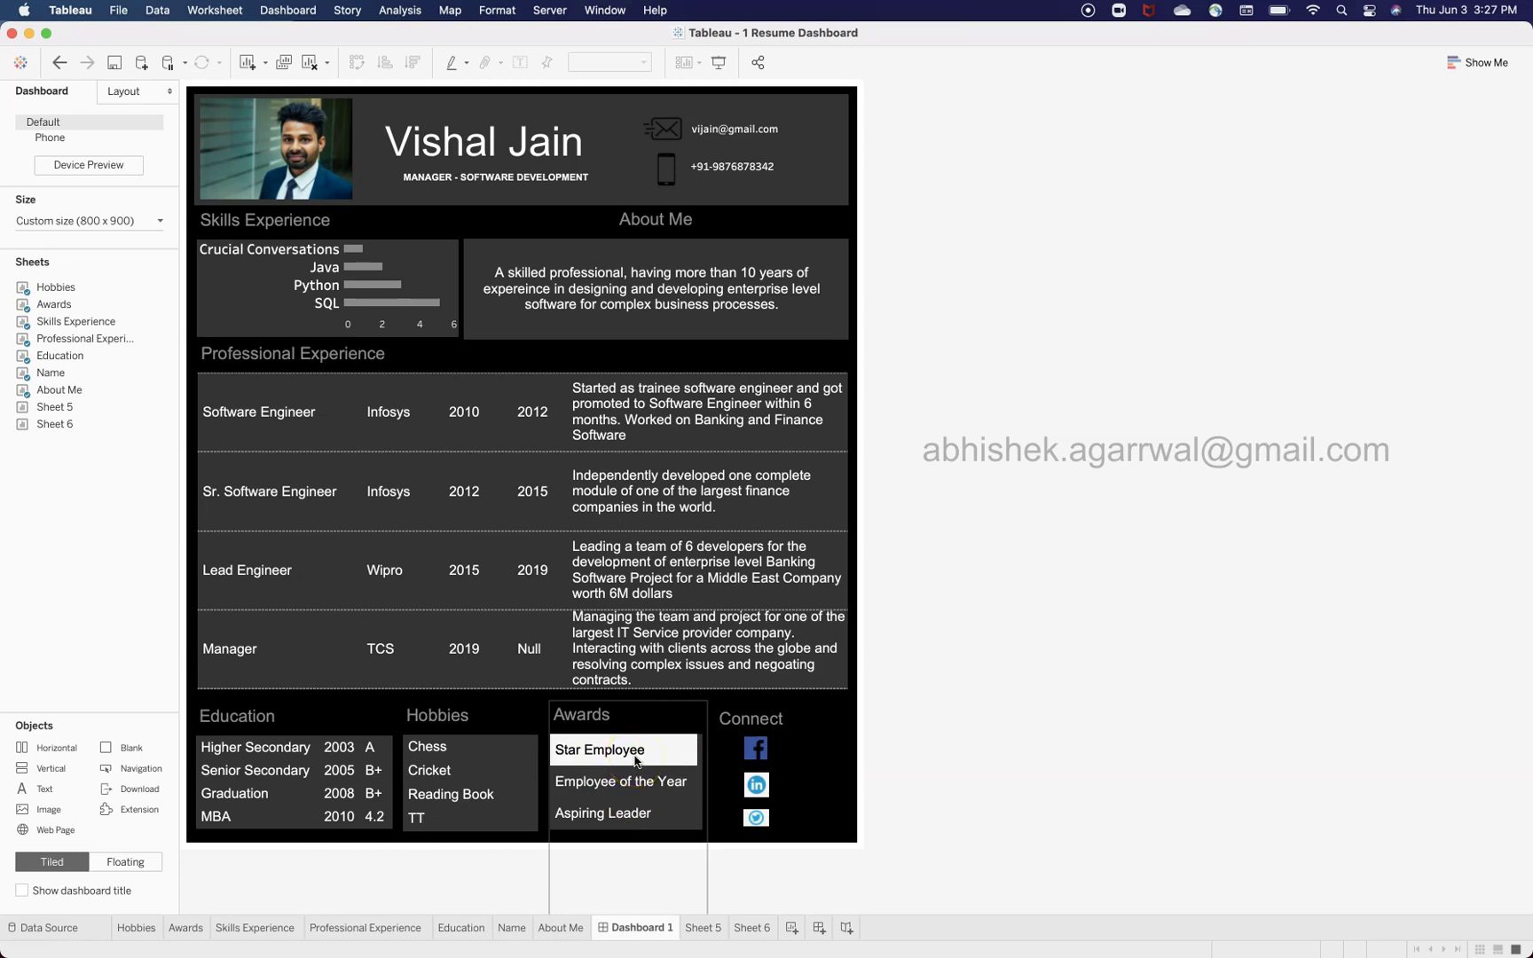
pyautogui.click(589, 758)
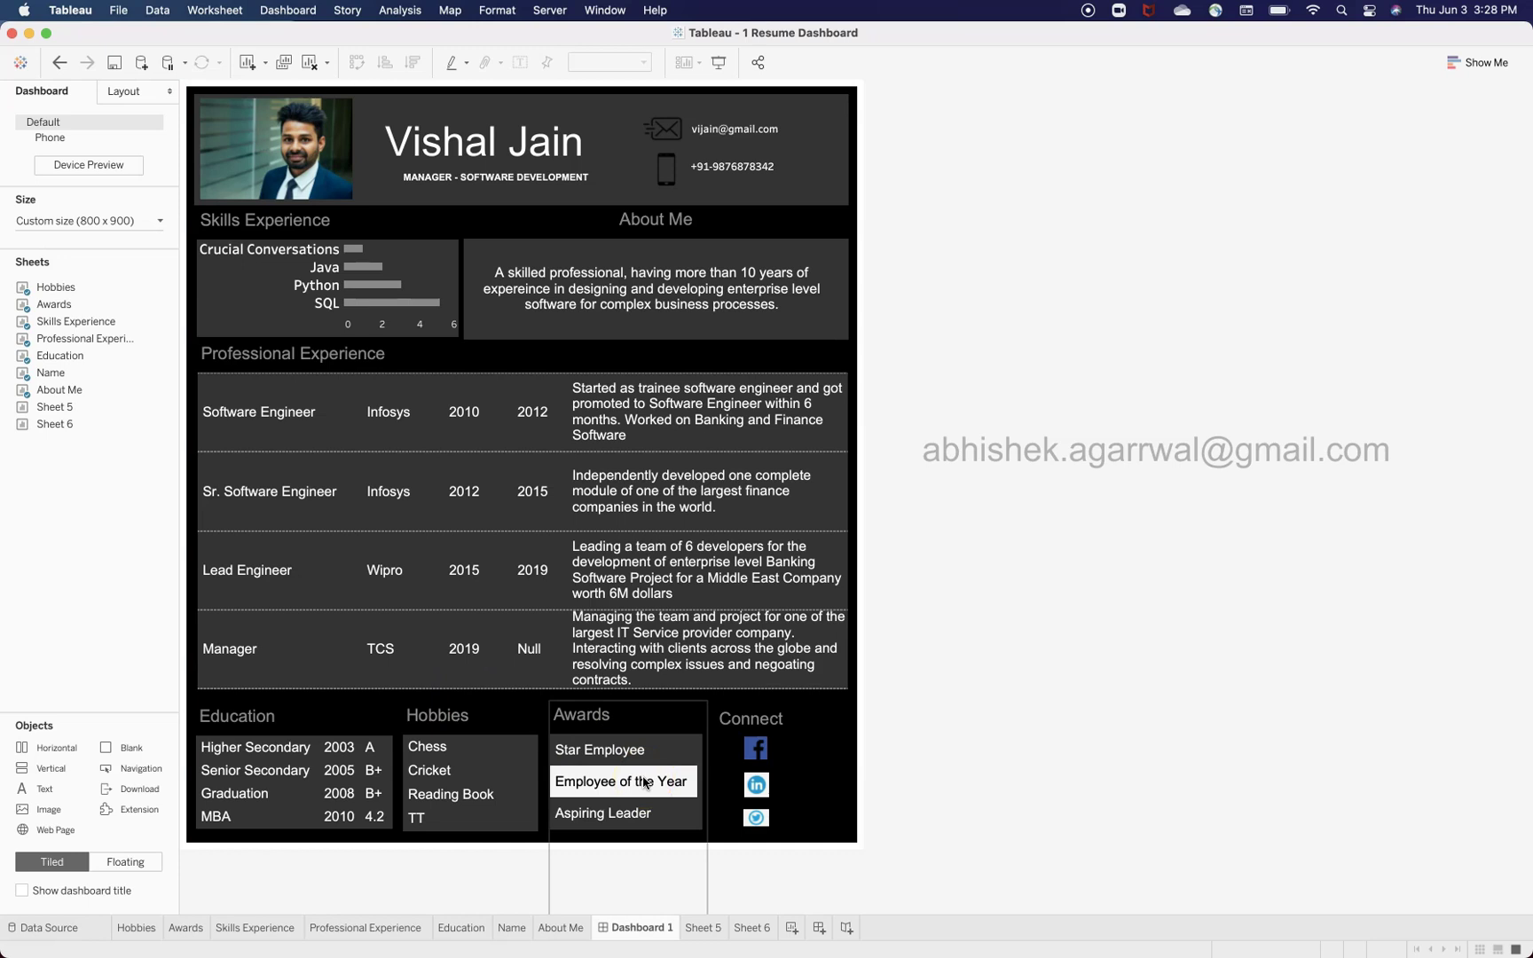
pyautogui.click(777, 883)
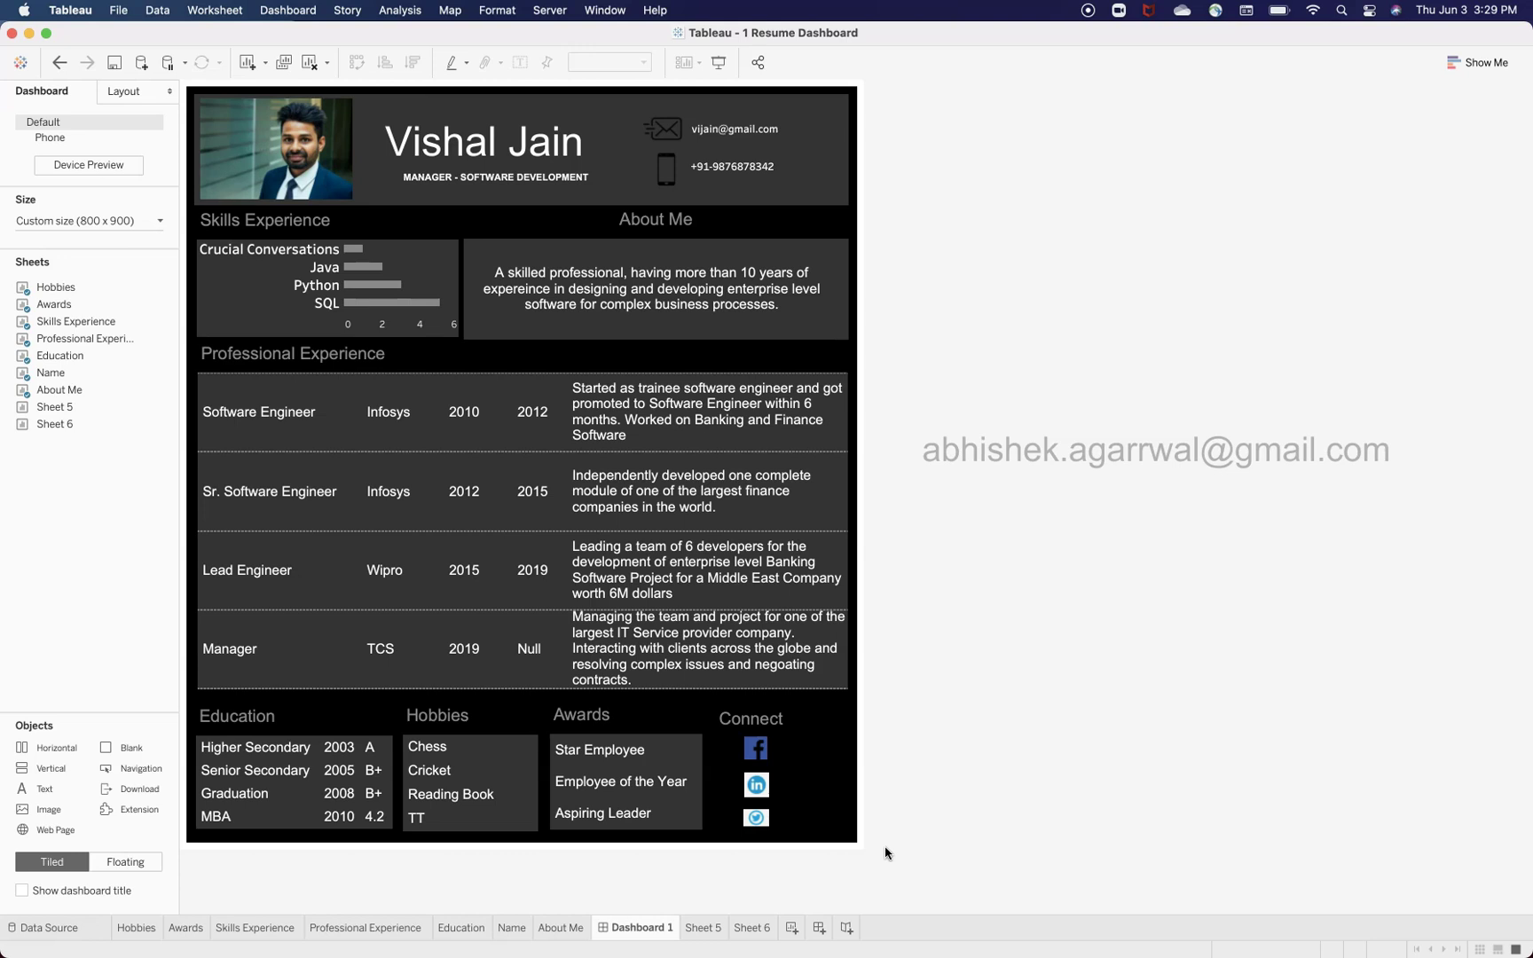
pyautogui.click(505, 137)
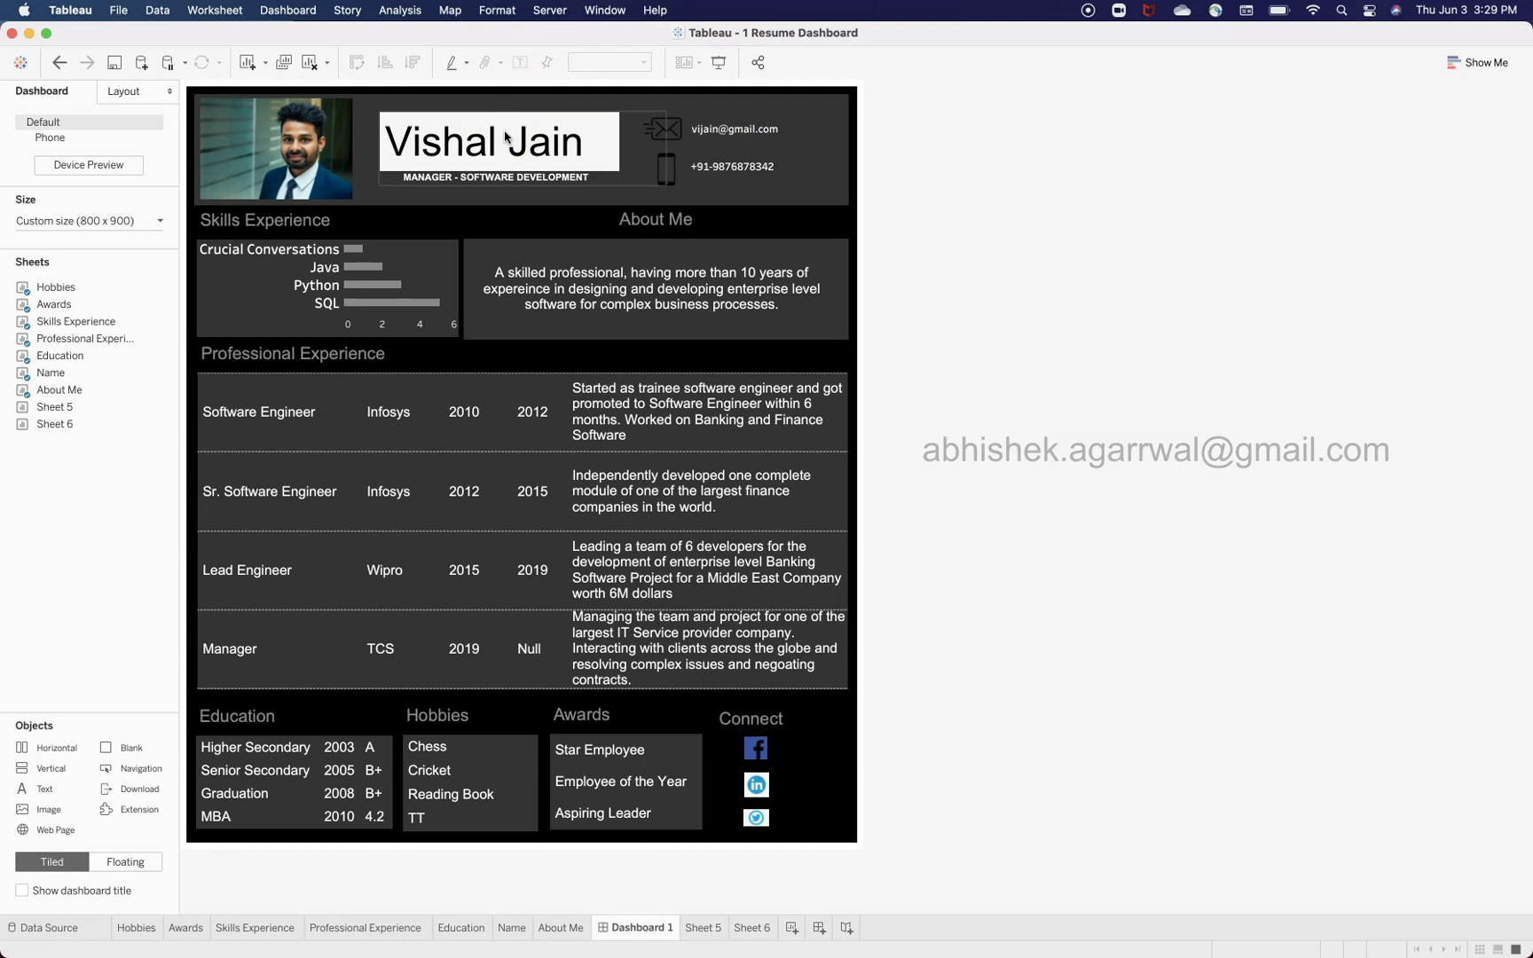
pyautogui.click(445, 154)
pyautogui.click(493, 154)
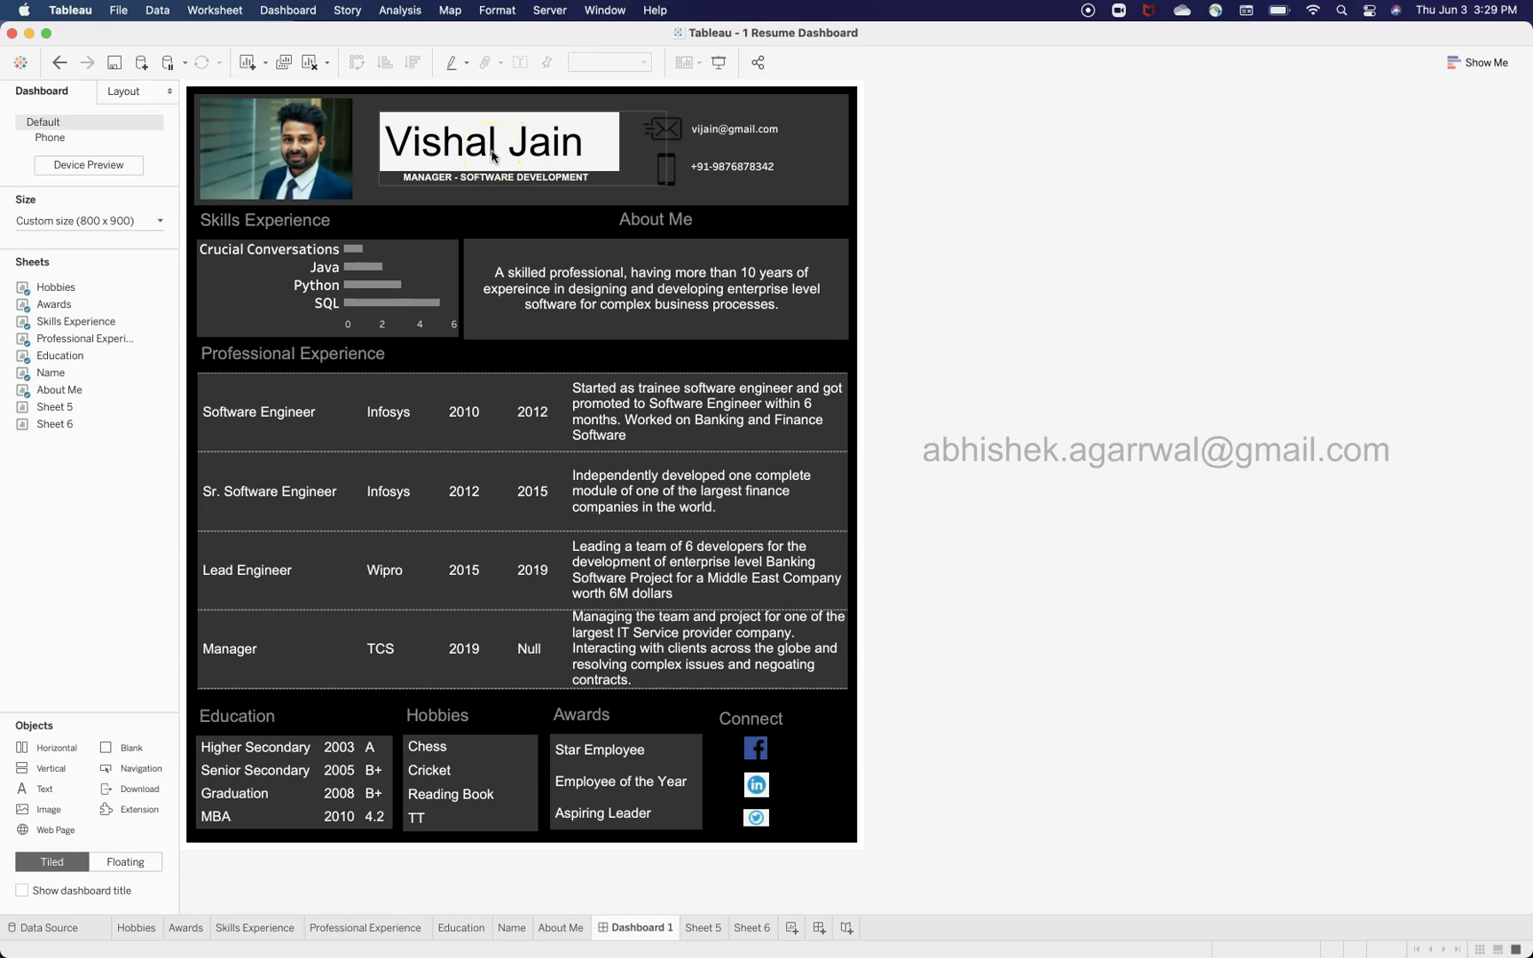